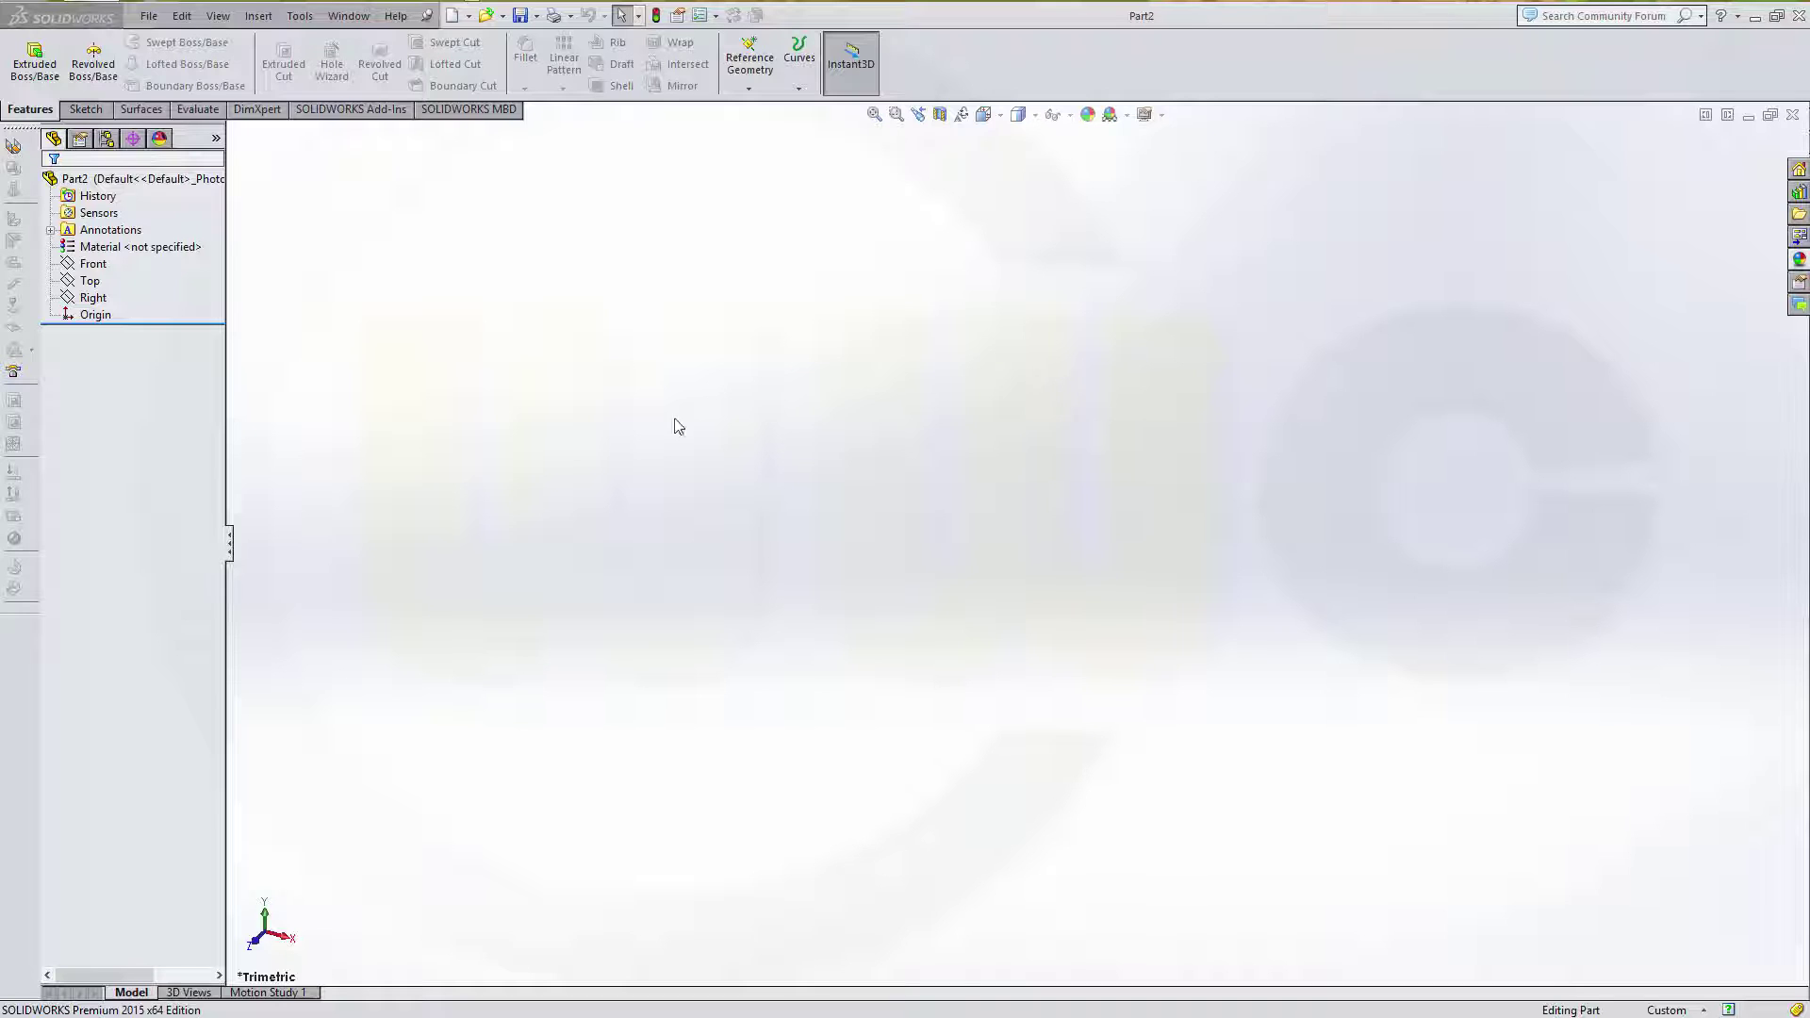
- Sketch a corner rectangle about 60 mm wide and 49 mm high just above the origin on the Top plane
left_click(83, 110)
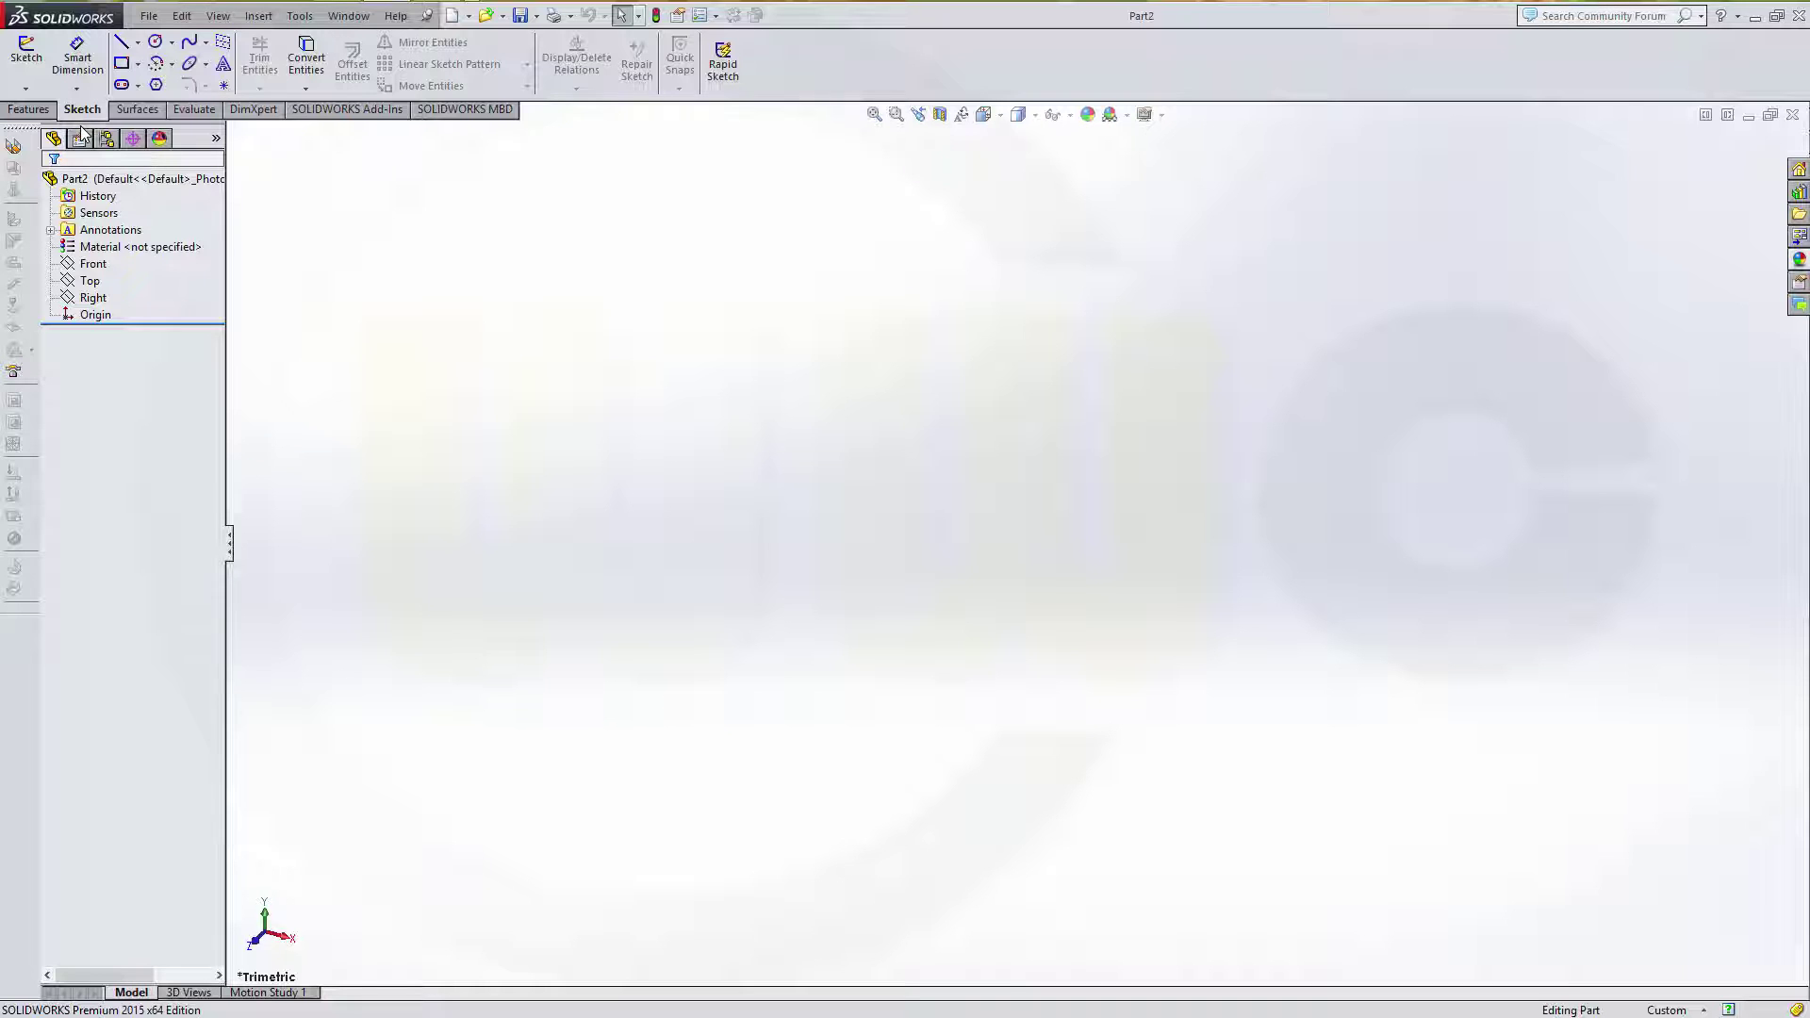
left_click(27, 52)
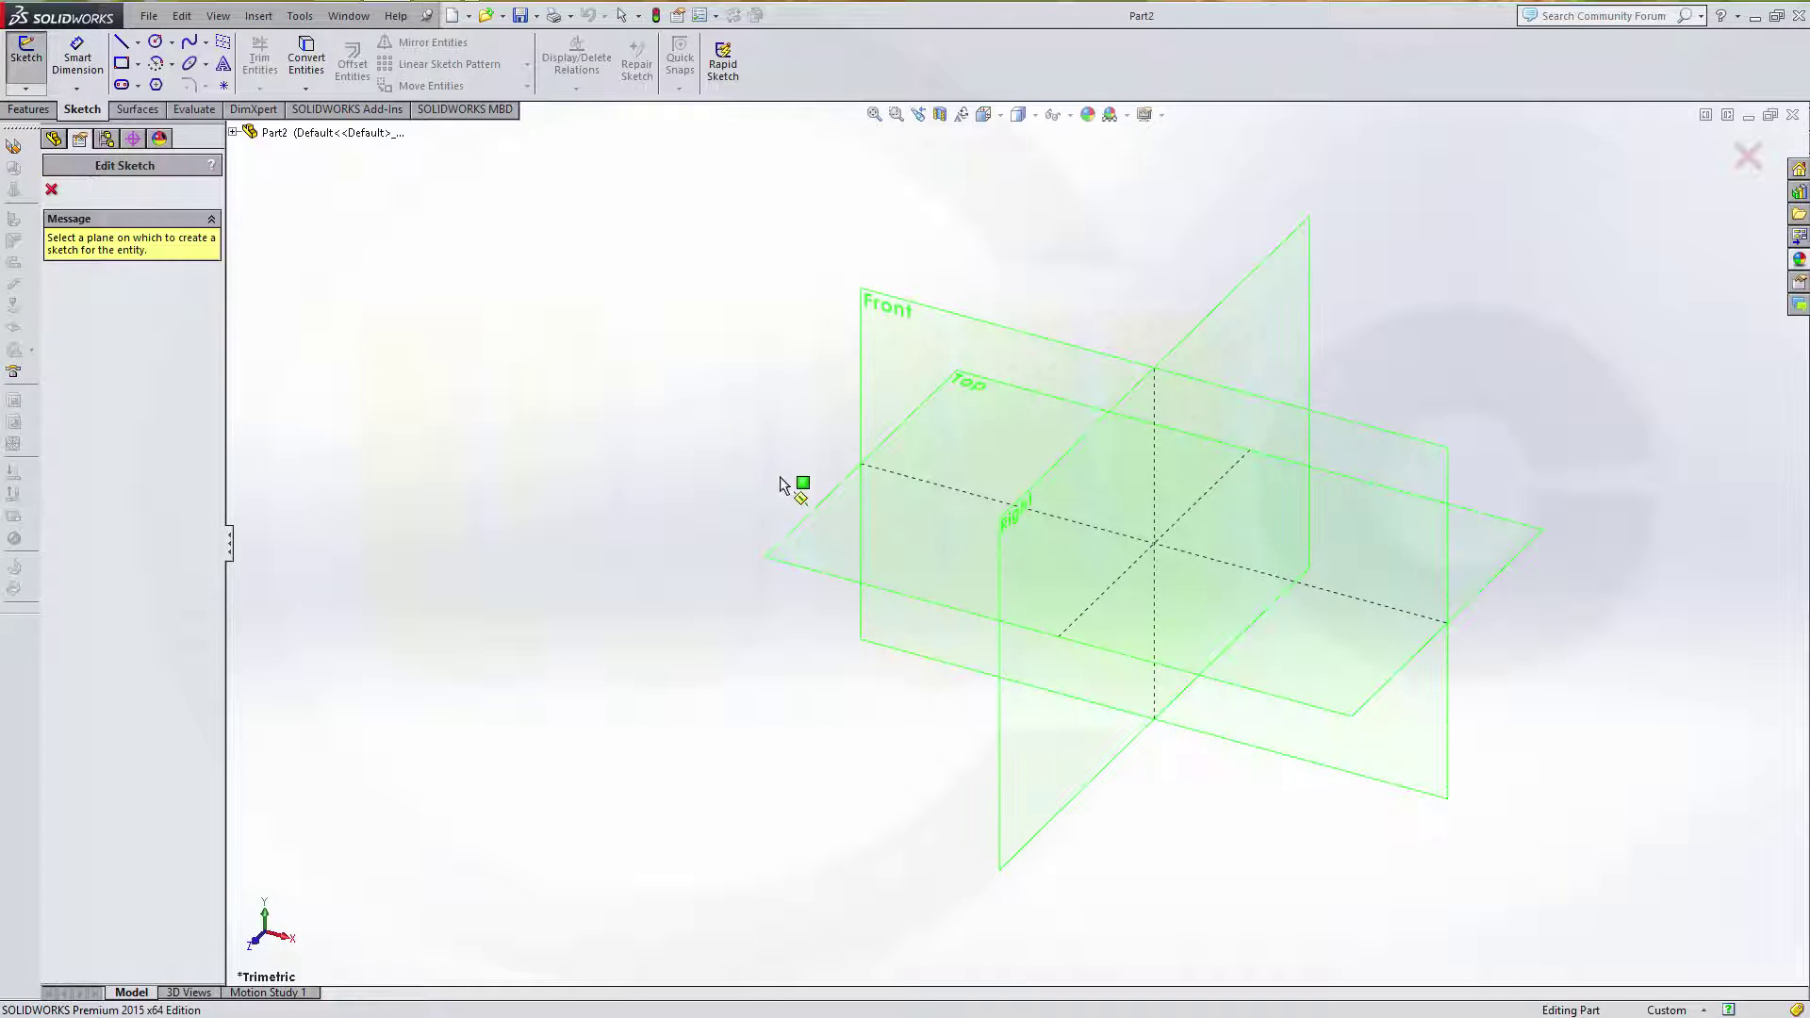
left_click(817, 522)
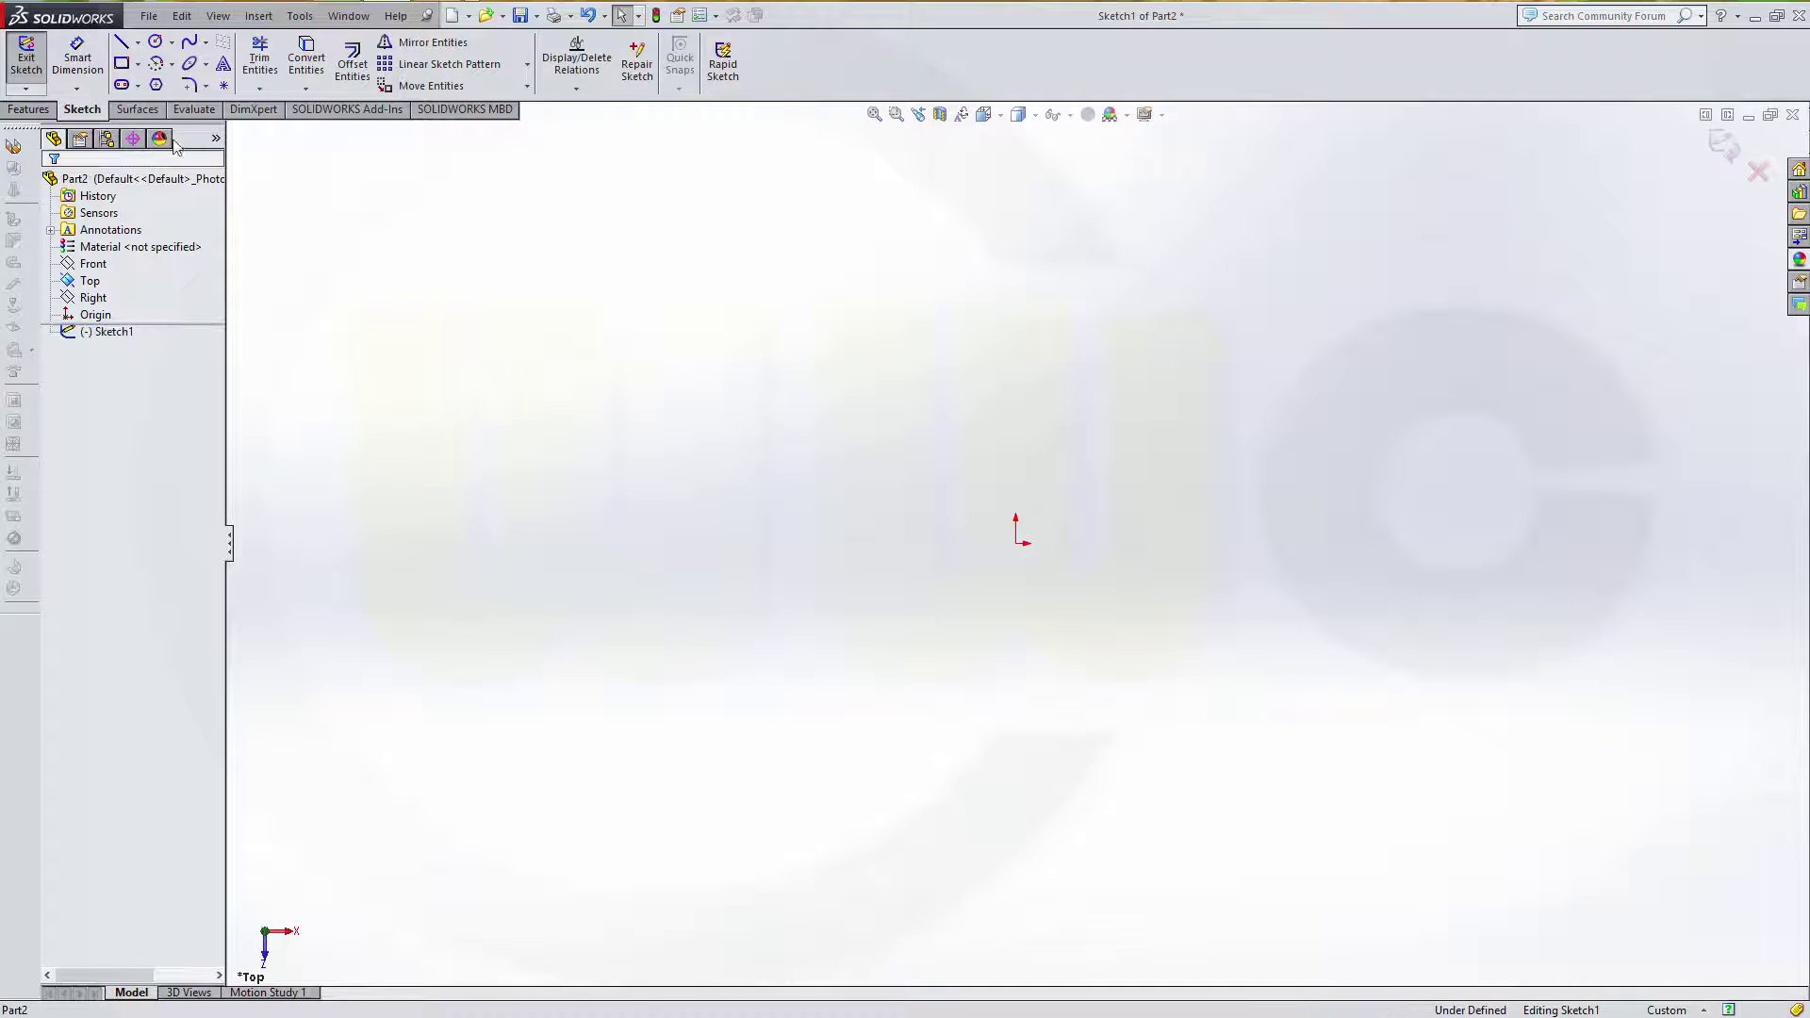
left_click(122, 63)
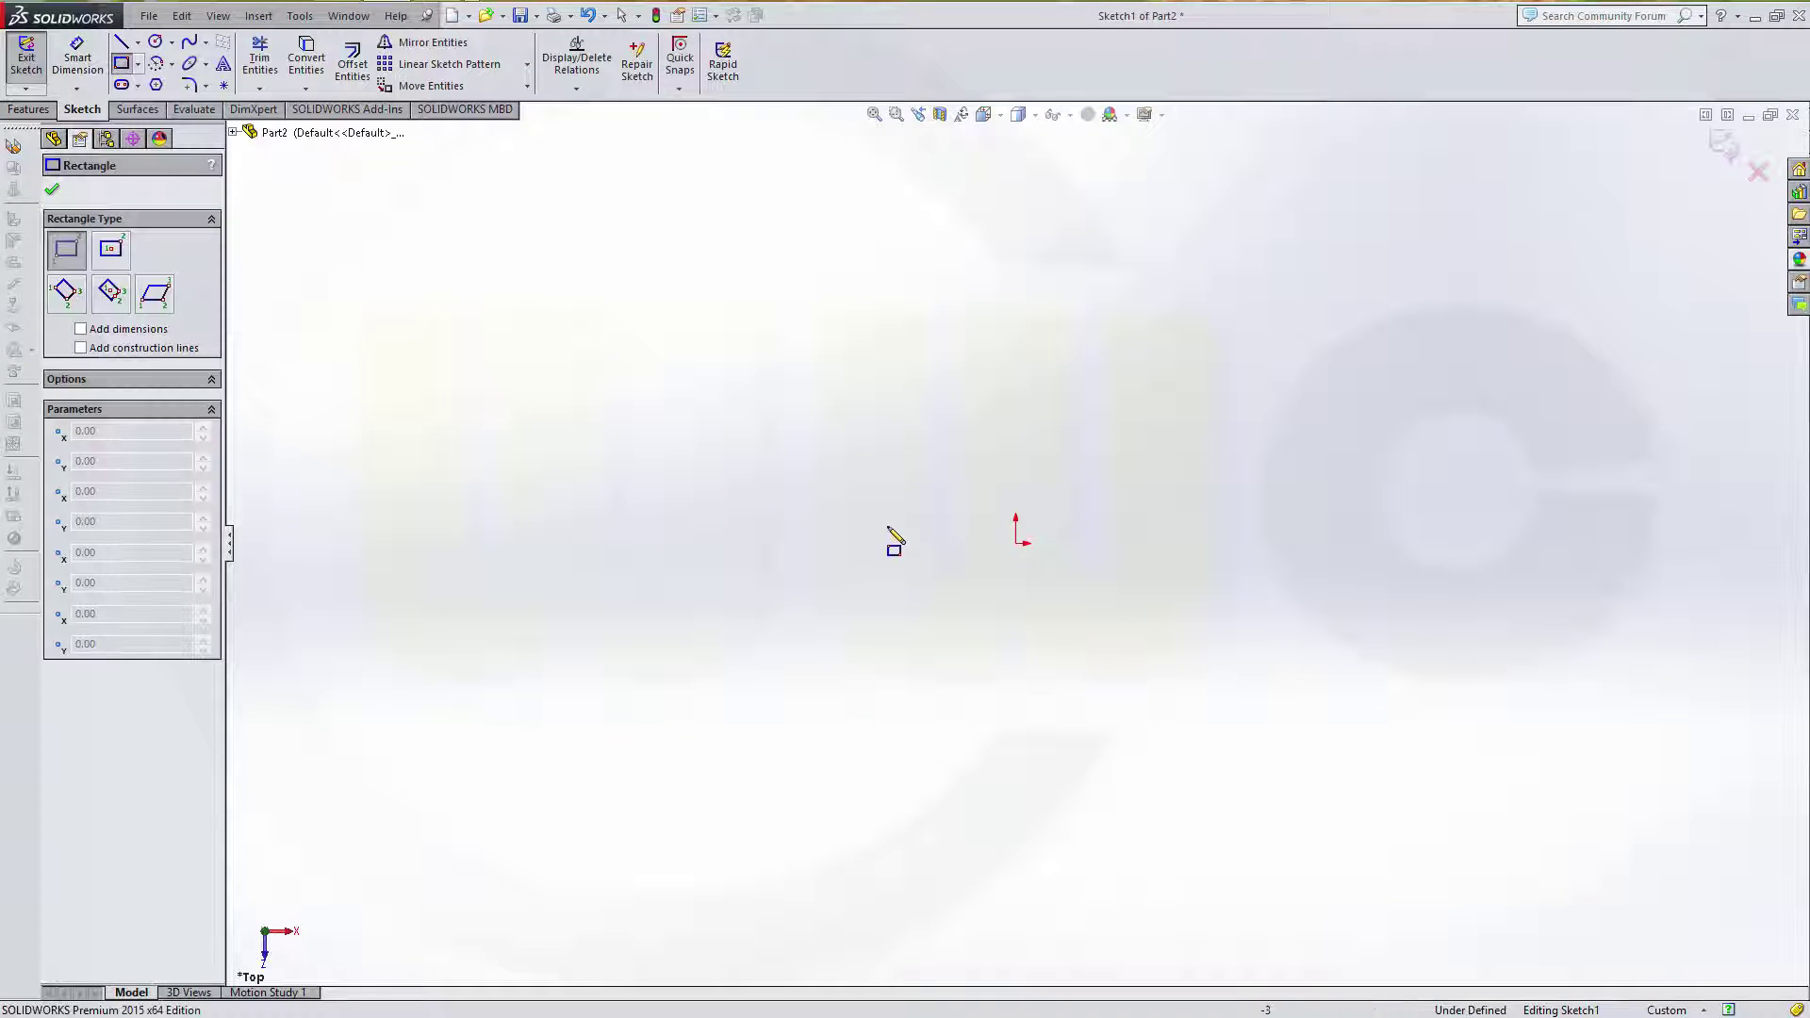
left_click(895, 500)
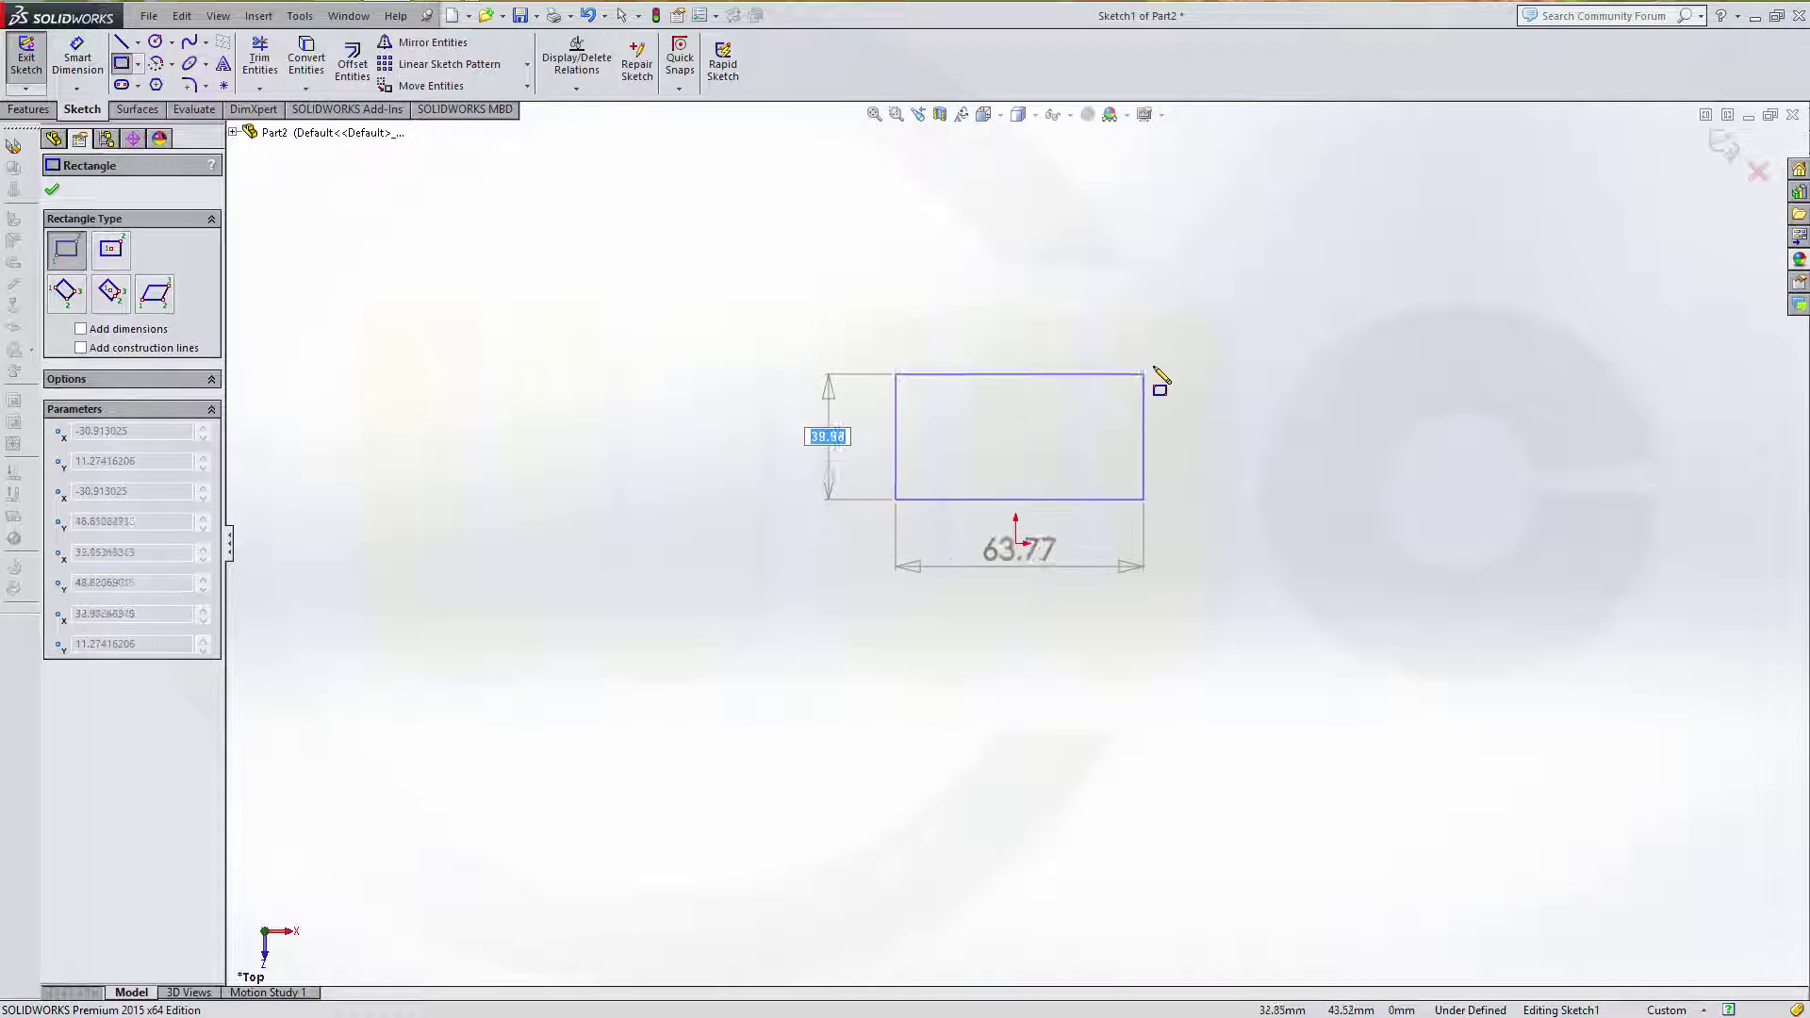
left_click(1127, 306)
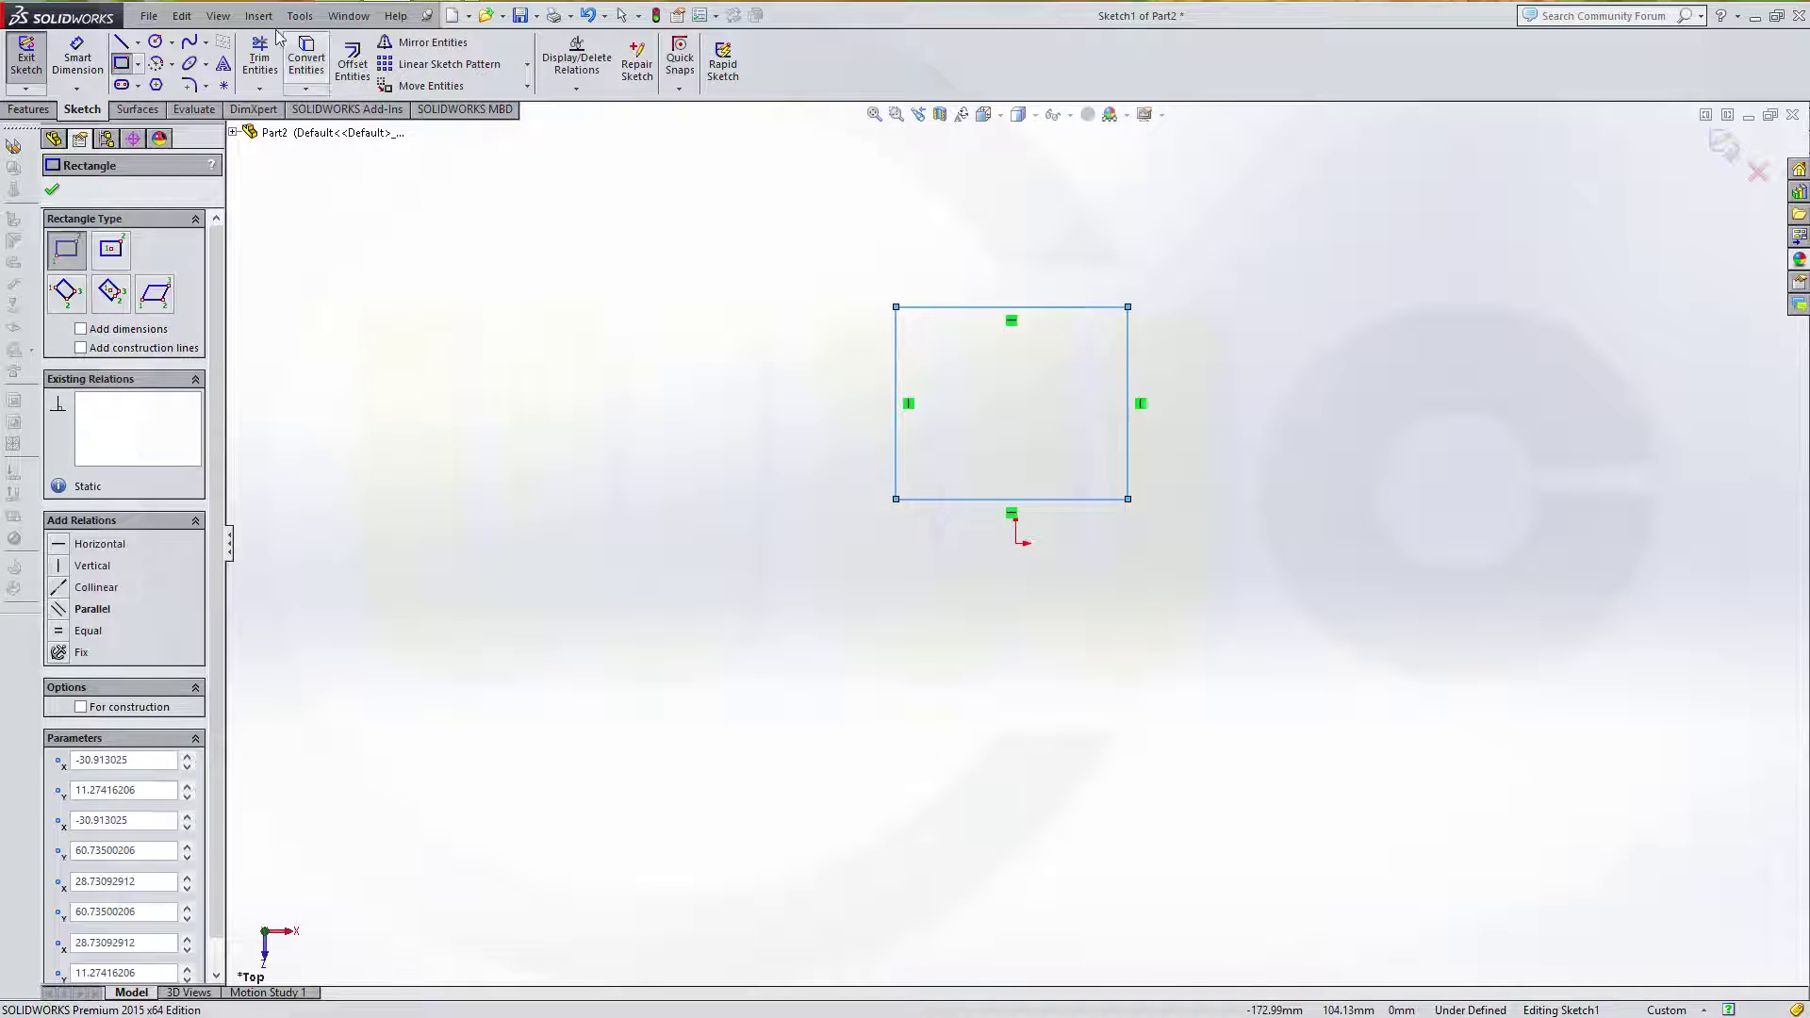
- Dimension the rectangle's height, between its horizontal edges, at 70 mm
left_click(77, 58)
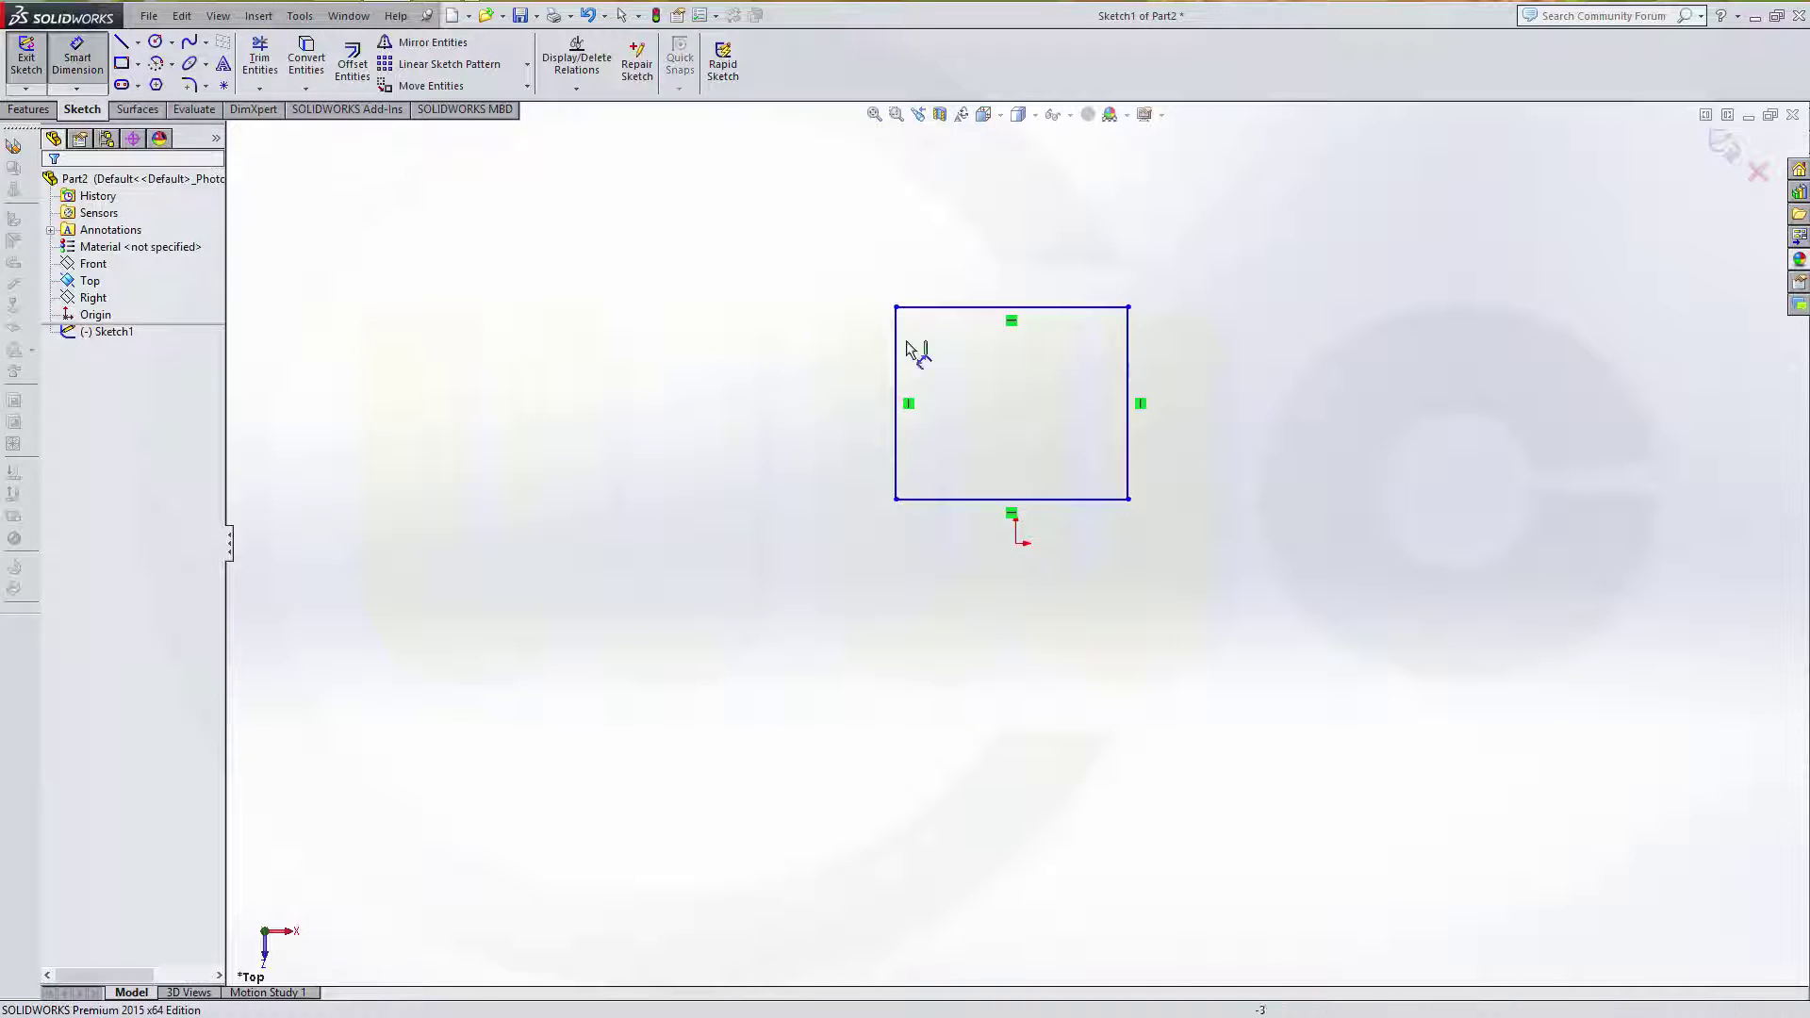
left_click(979, 500)
left_click(1128, 443)
left_click(1284, 472)
type("70")
key("Return")
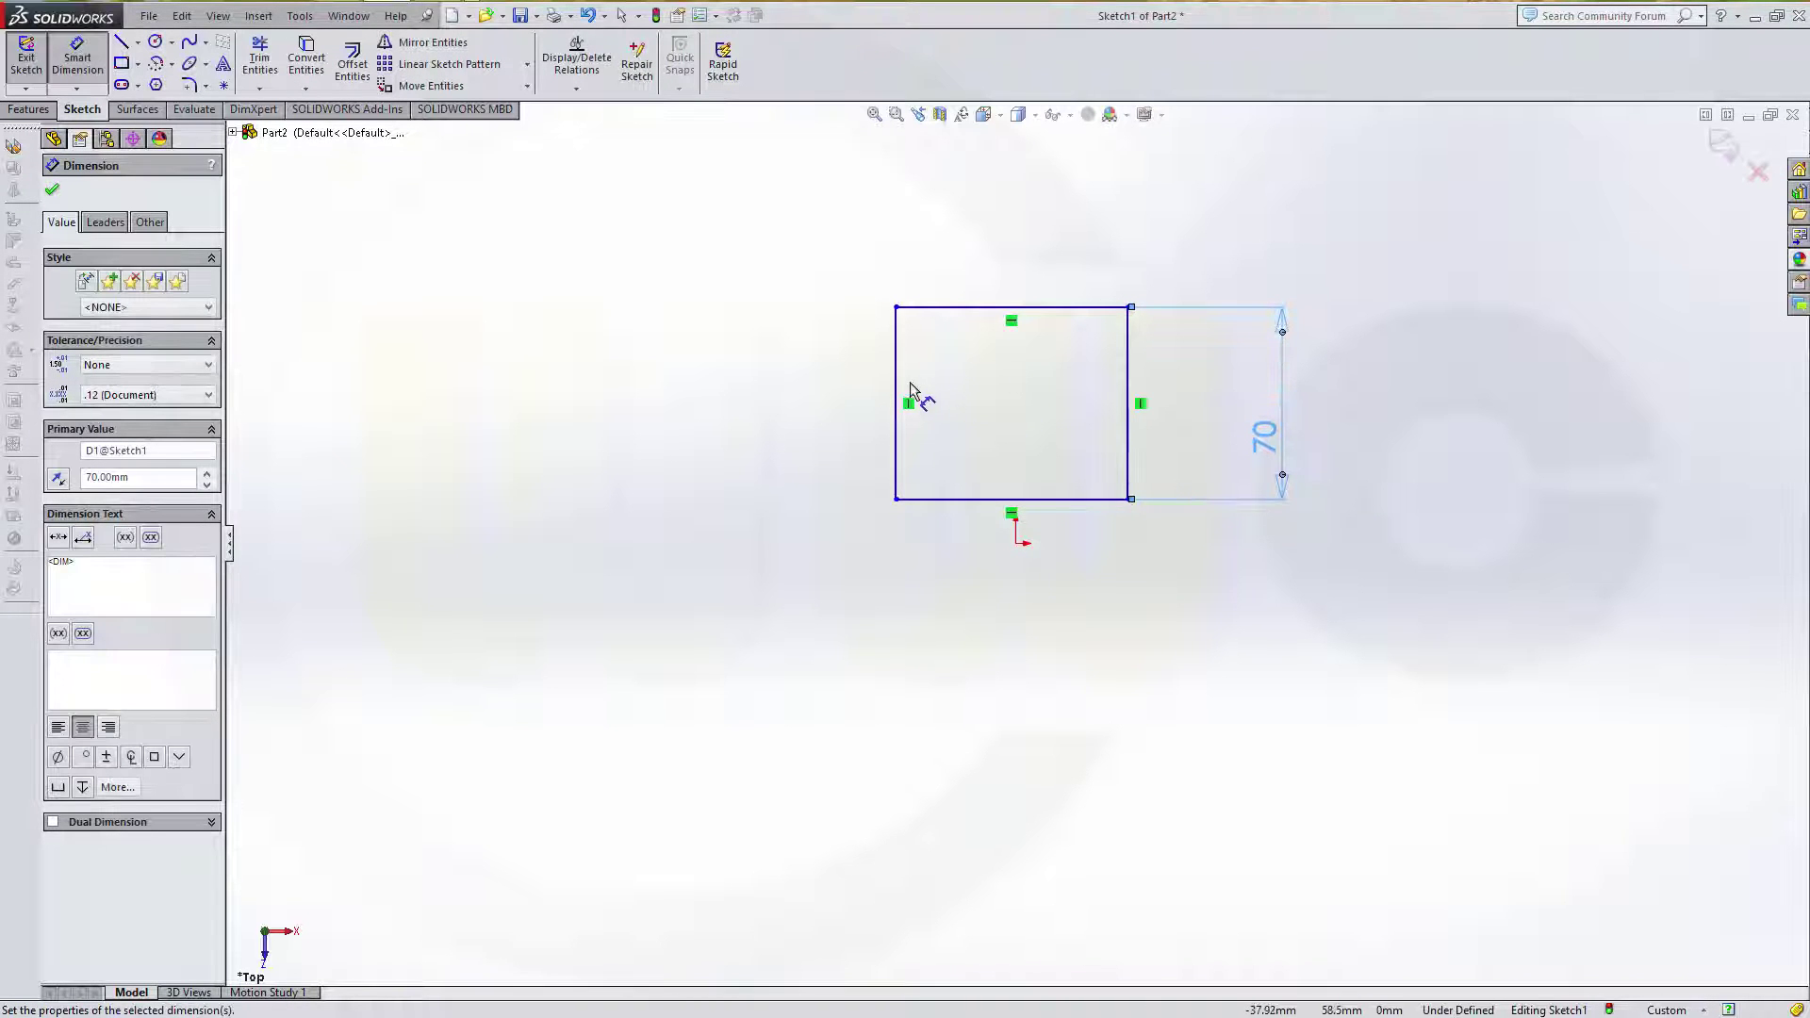
- Dimension the rectangle's width, between its vertical edges, at 60 mm and finish dimensioning
left_click(905, 392)
left_click(1126, 377)
left_click(1030, 241)
type("6")
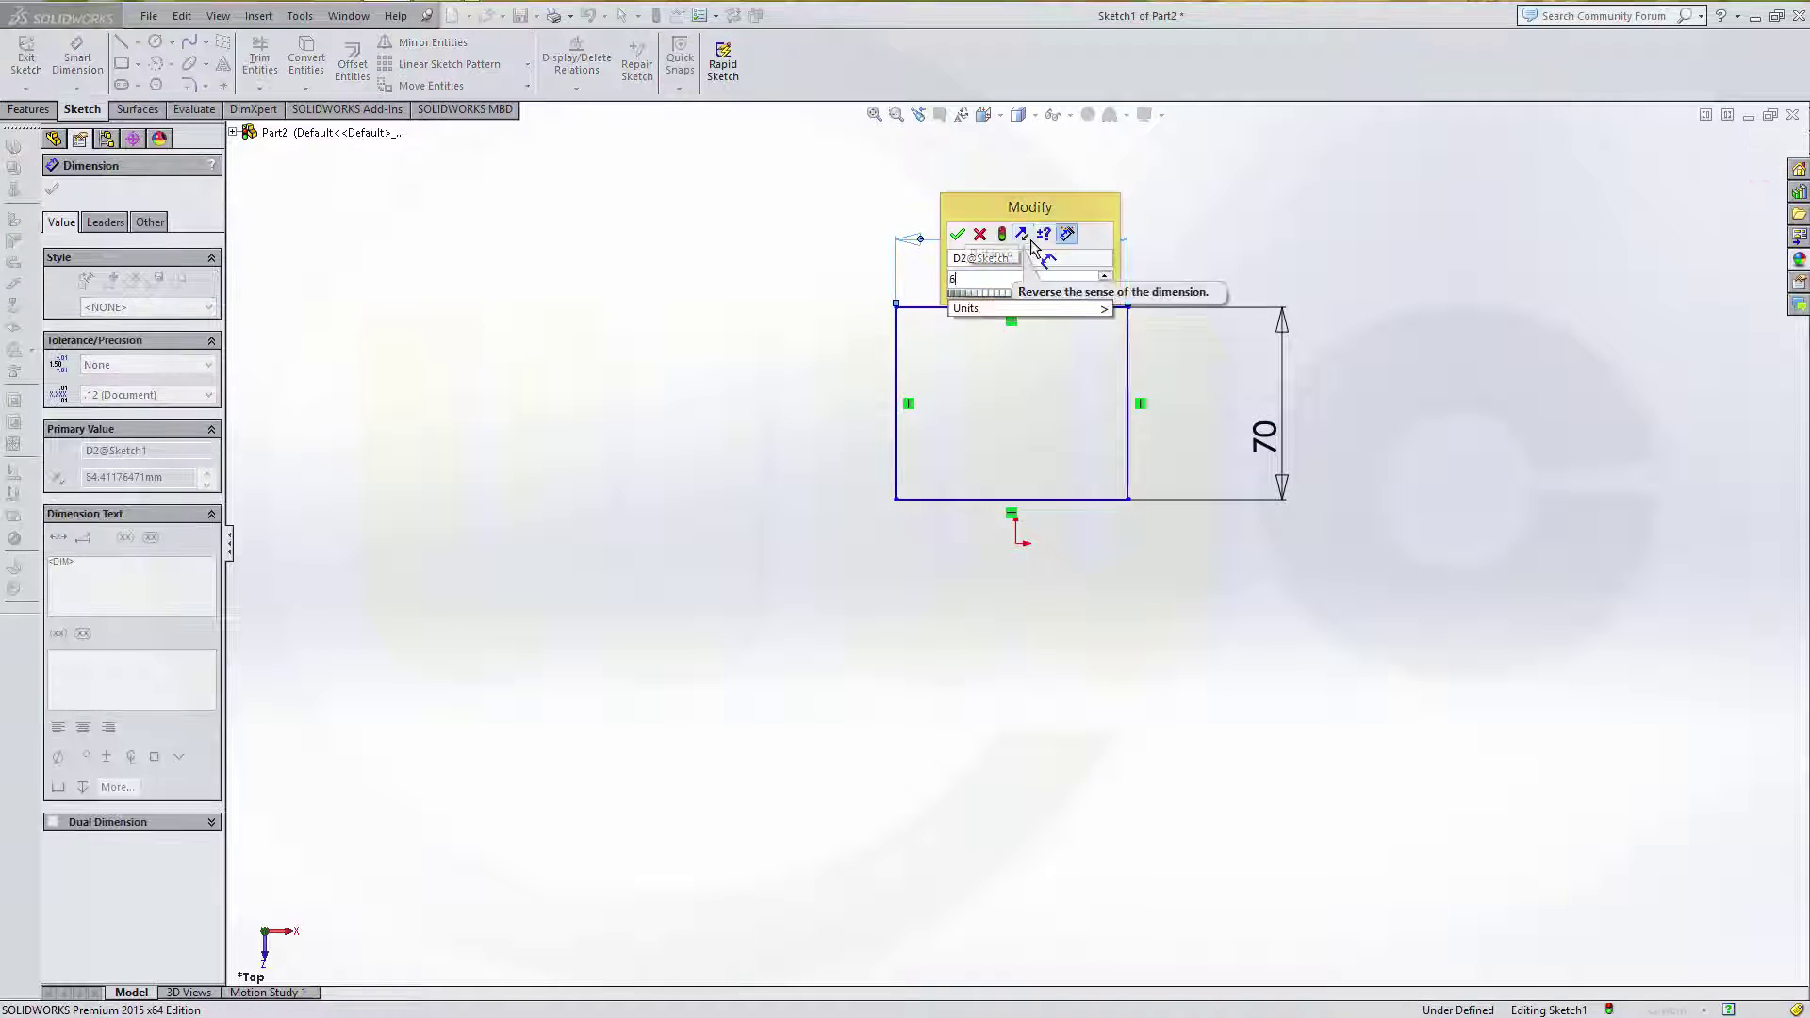
type("0")
key("Return")
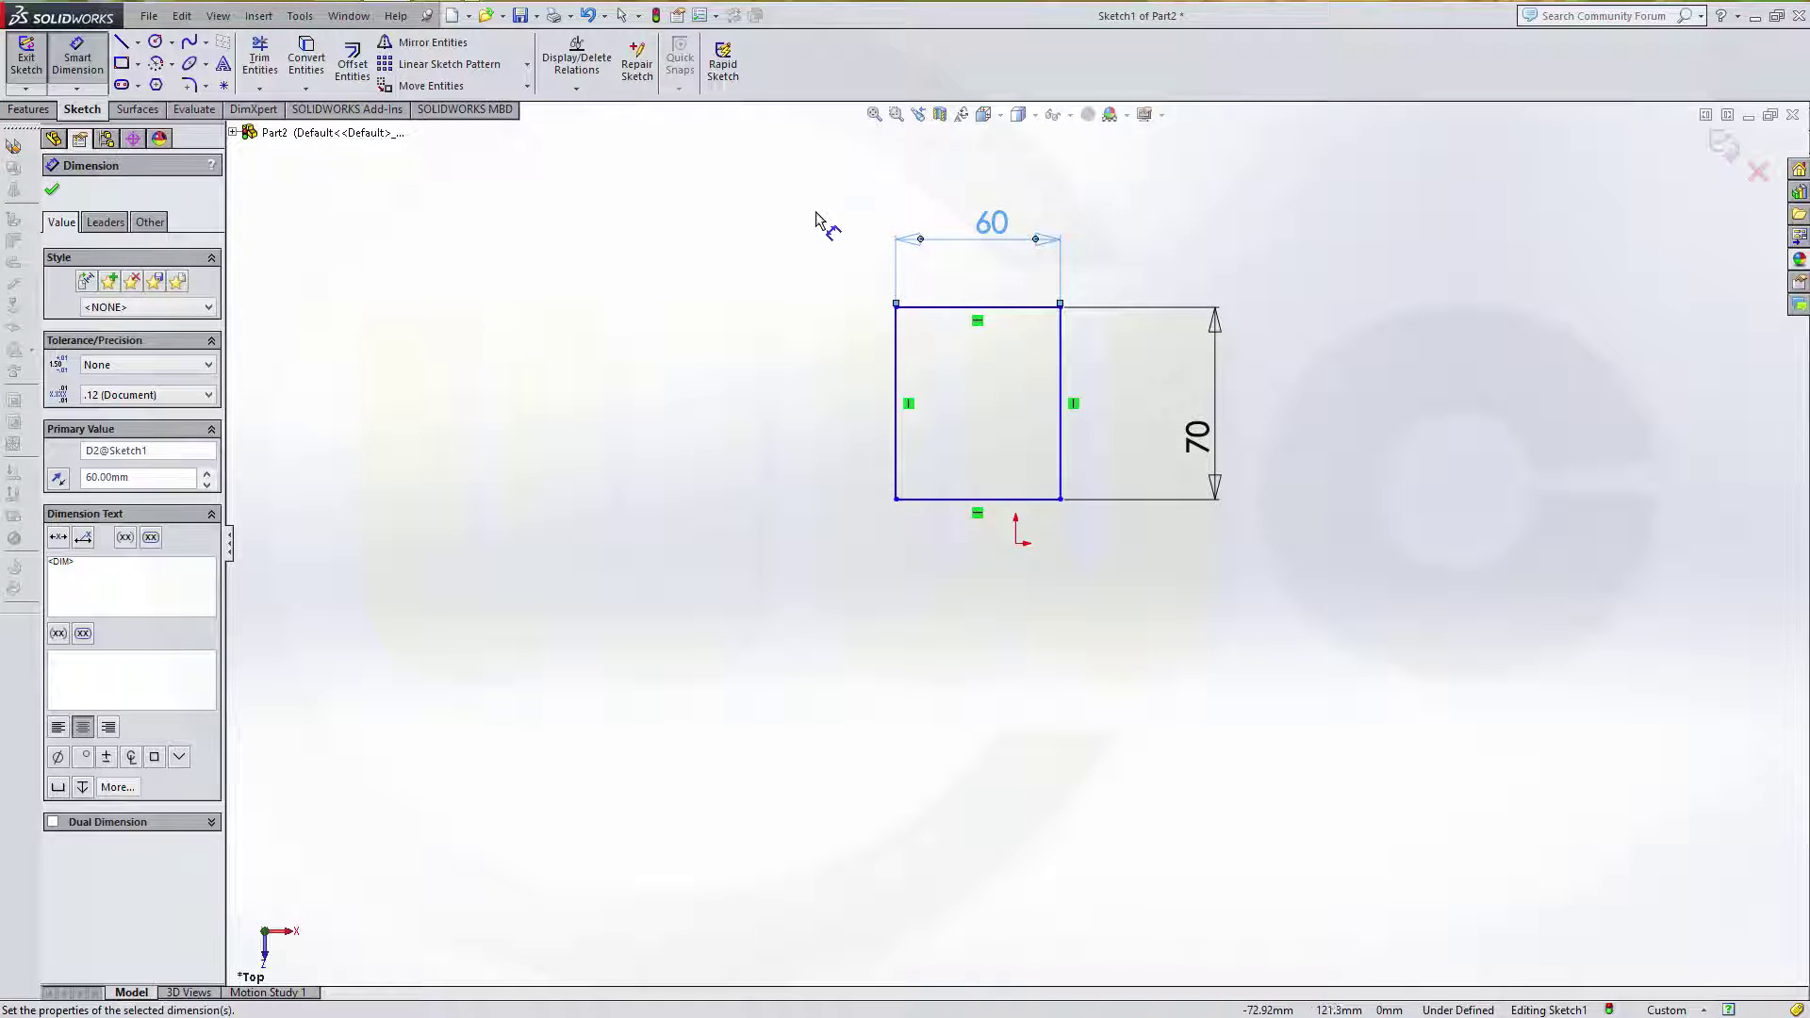
key("Escape")
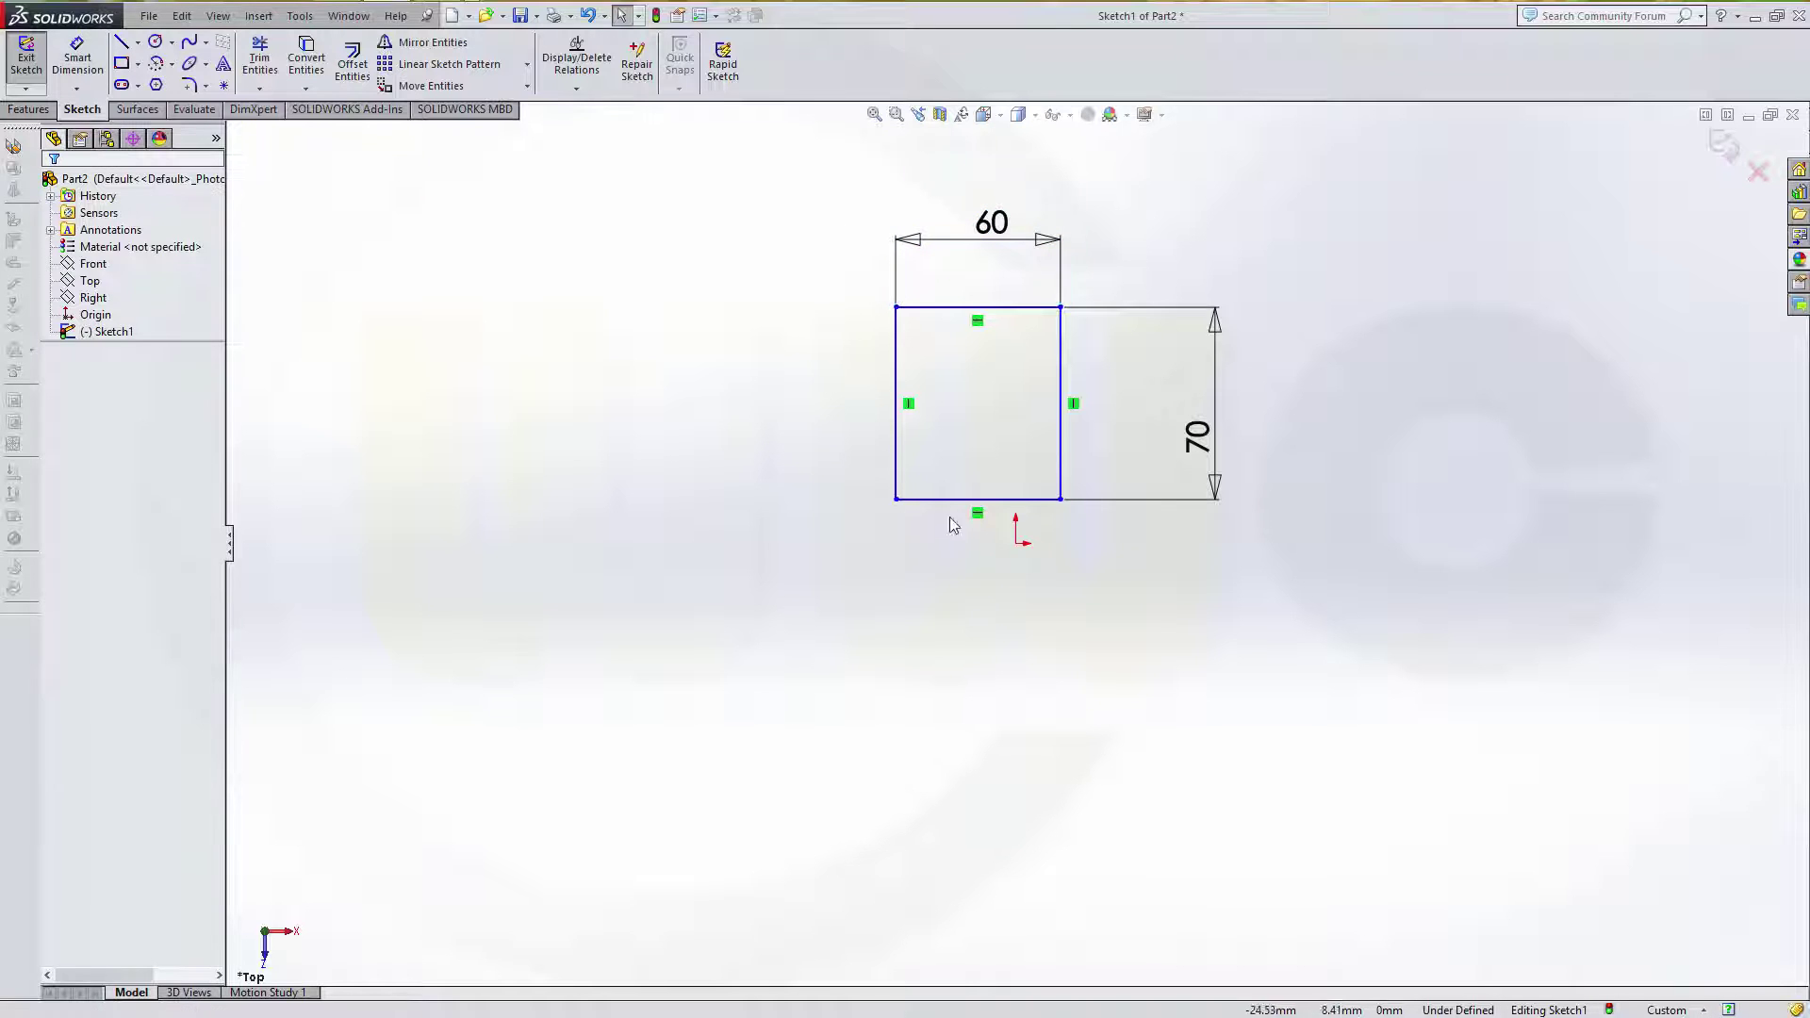
- Add a Midpoint relation between the rectangle's lower edge and the origin, and close the sketch
left_click(949, 499)
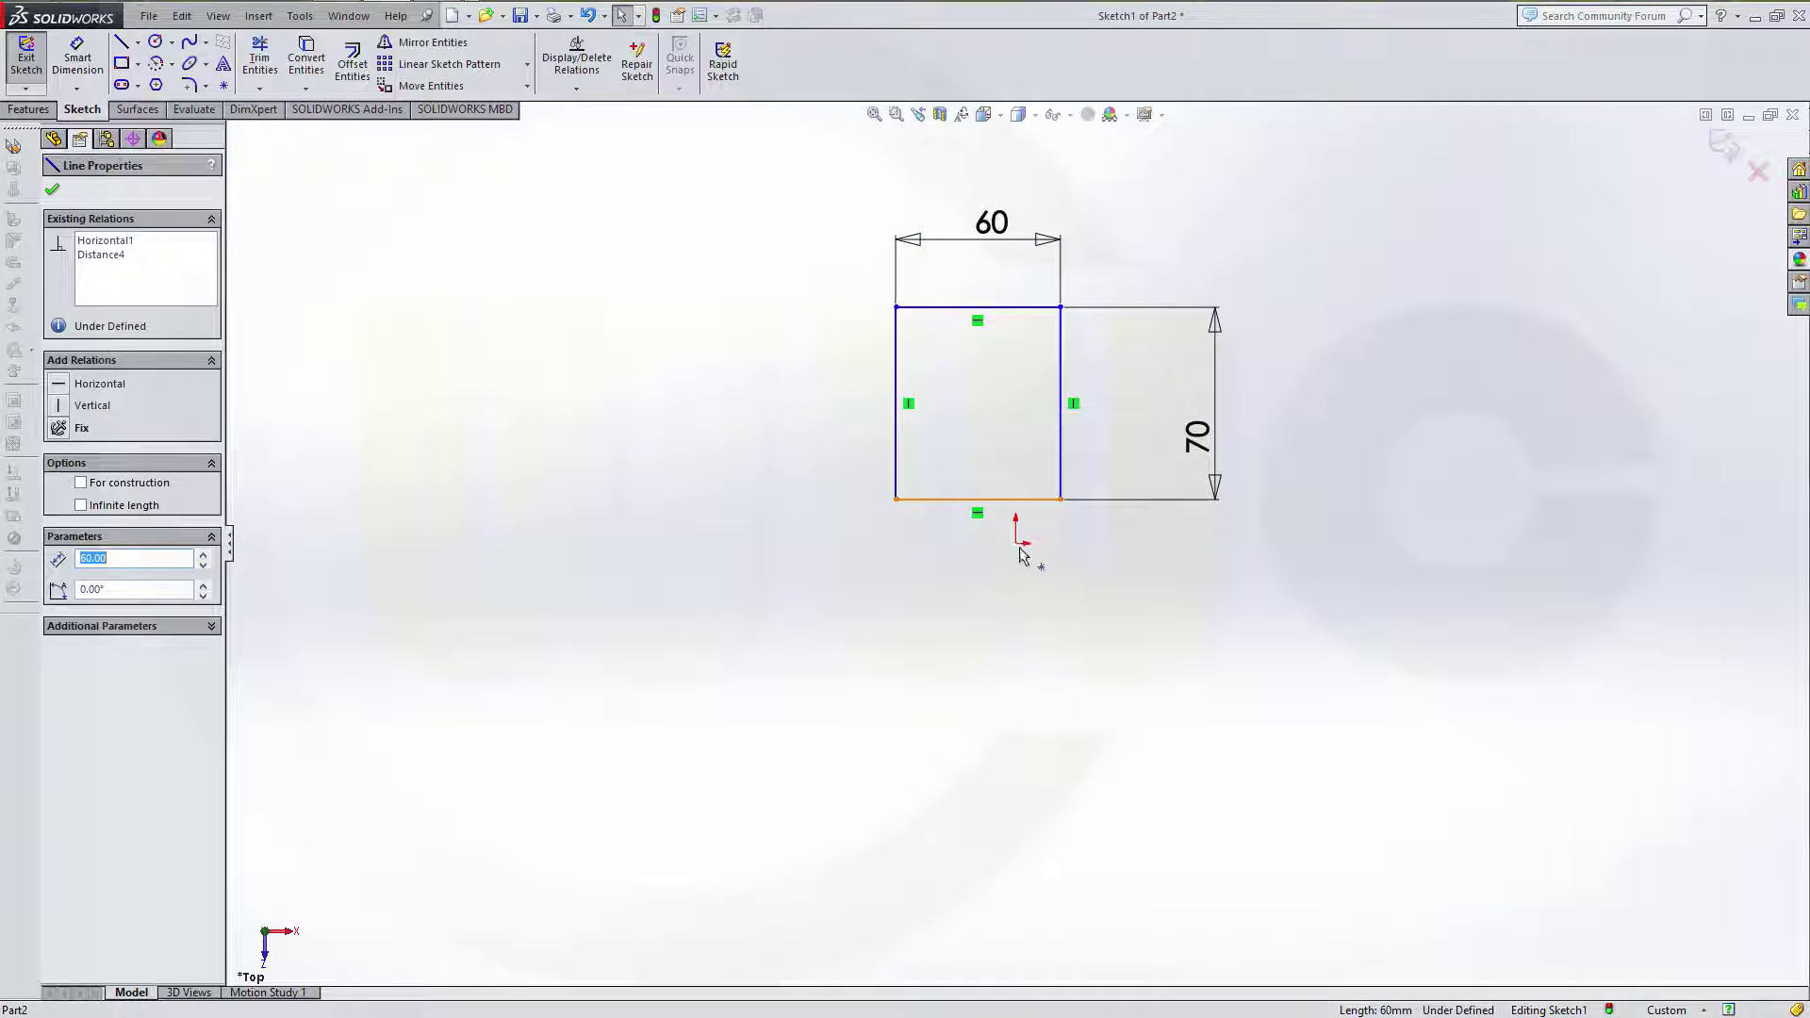
key("Escape")
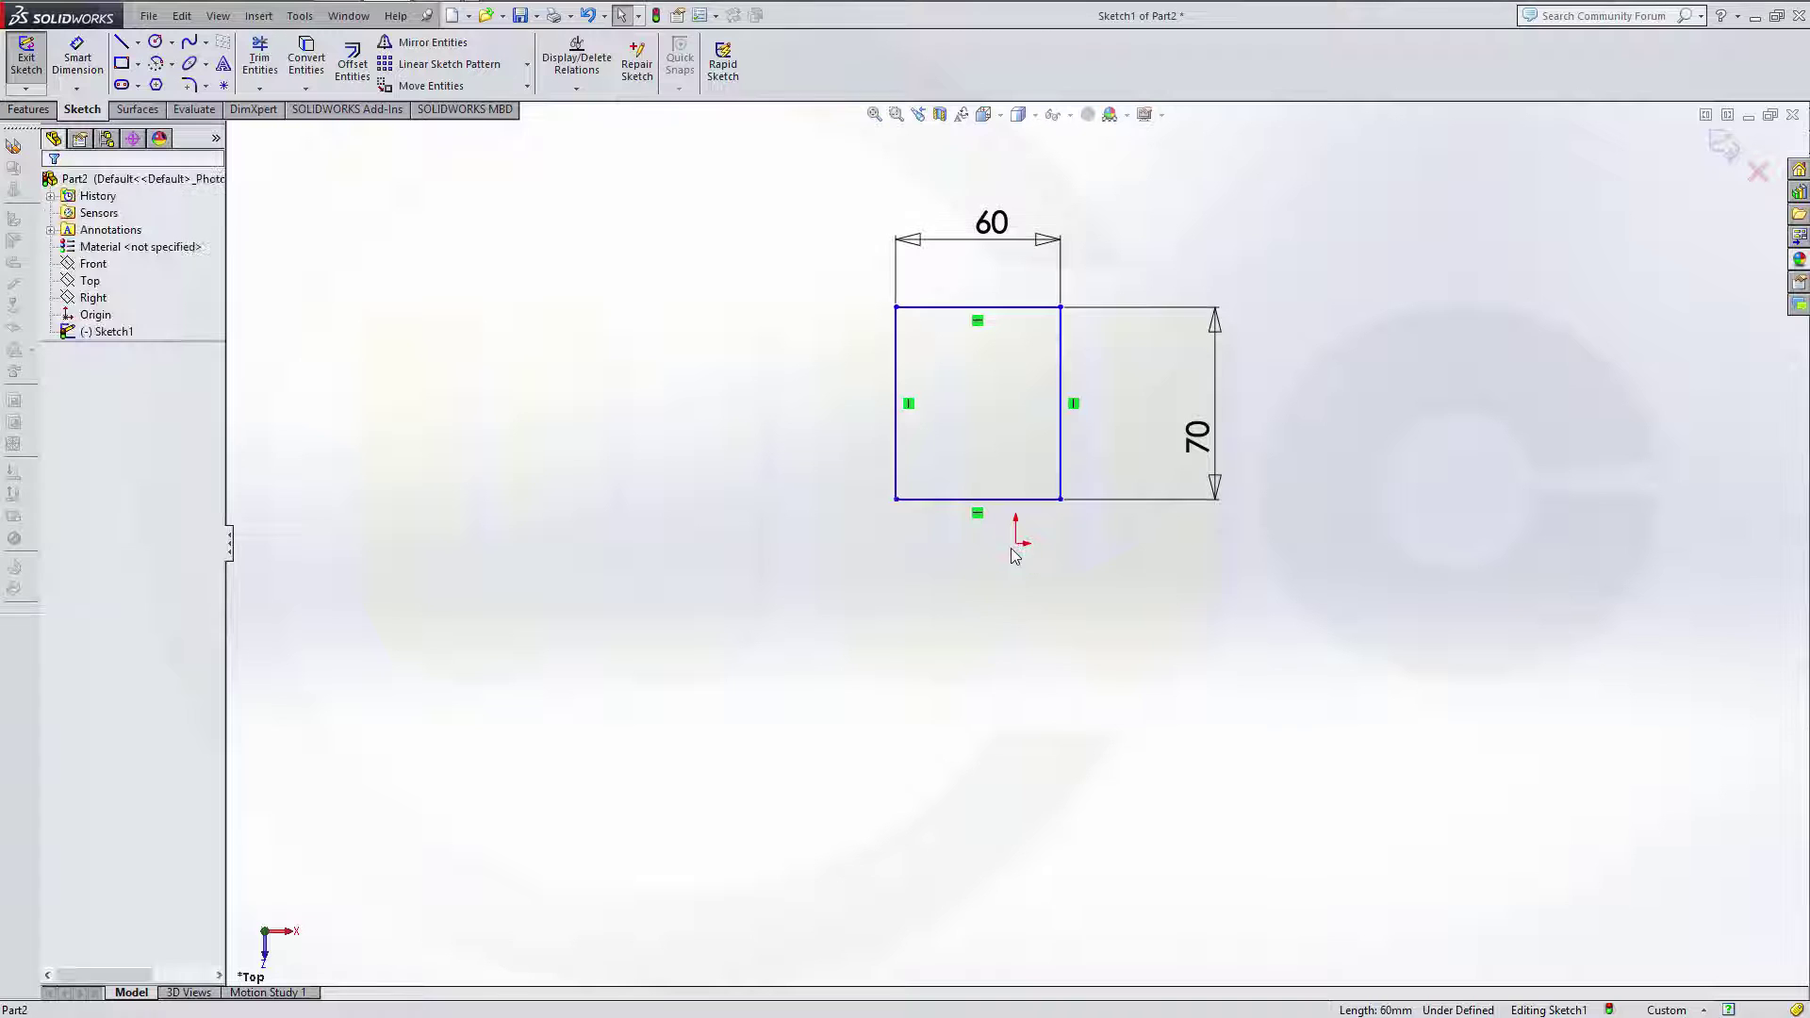
left_click(1016, 545)
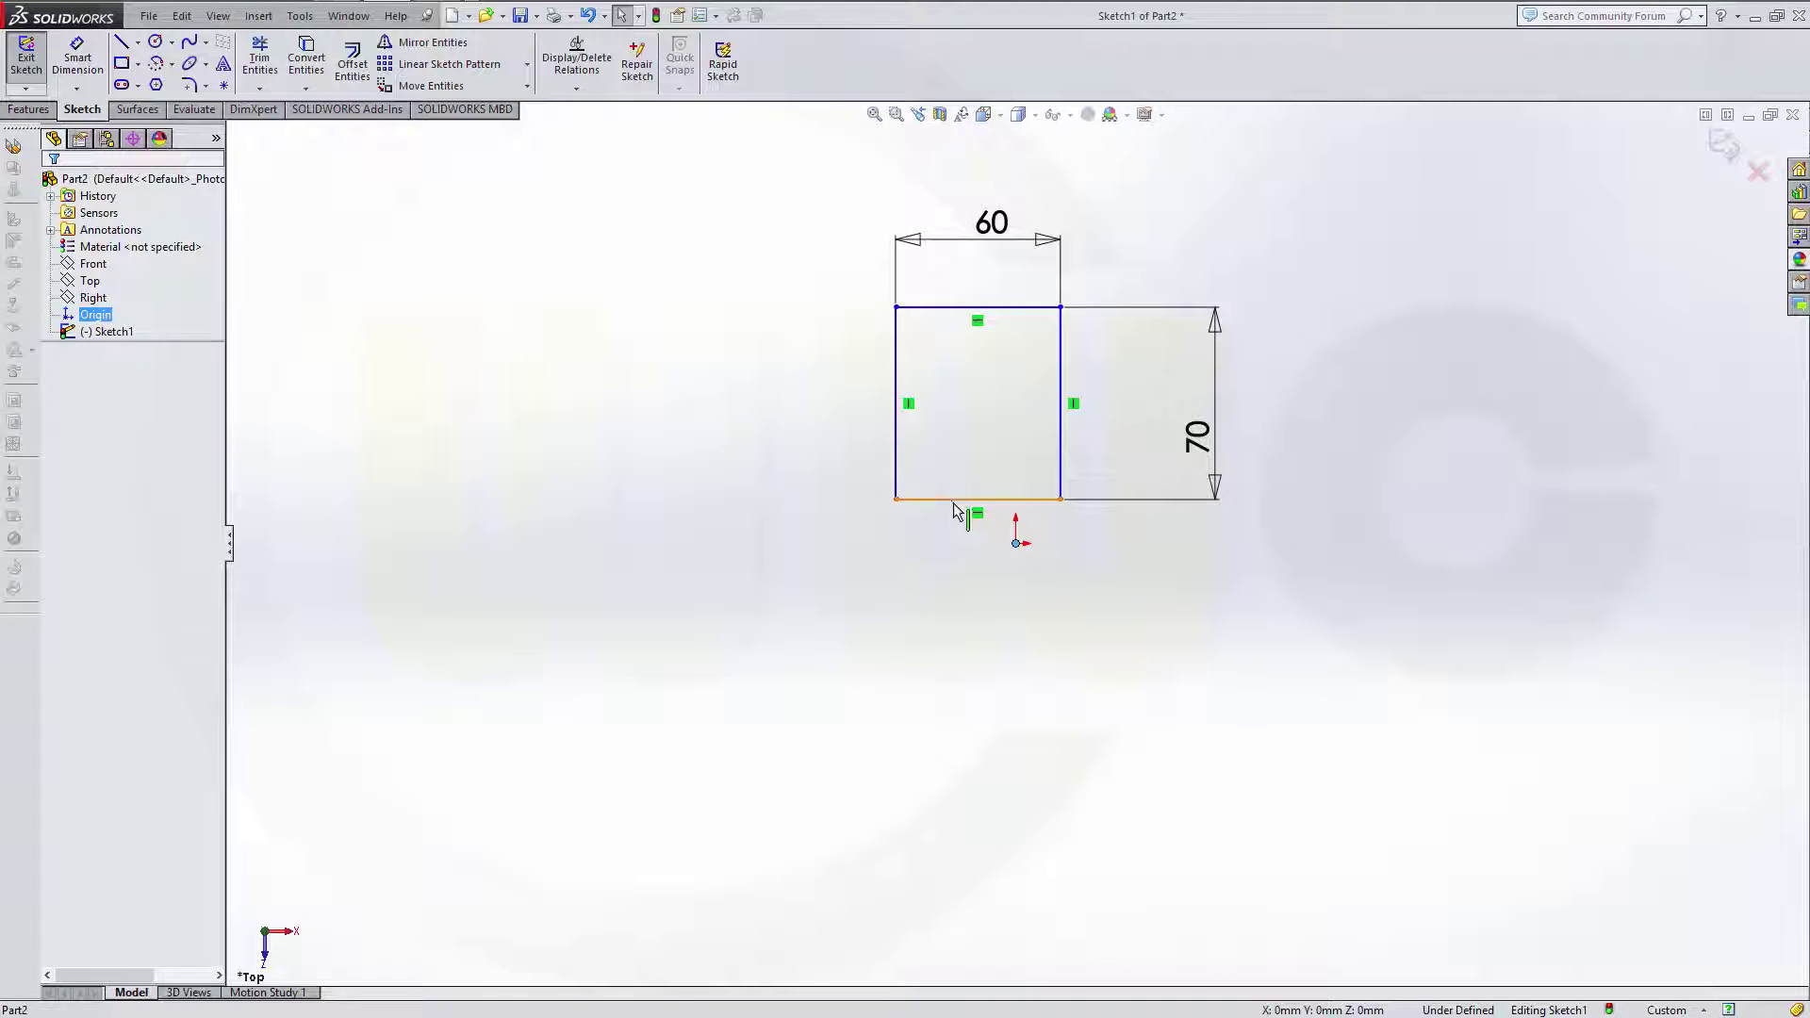
left_click(953, 501, "ctrl")
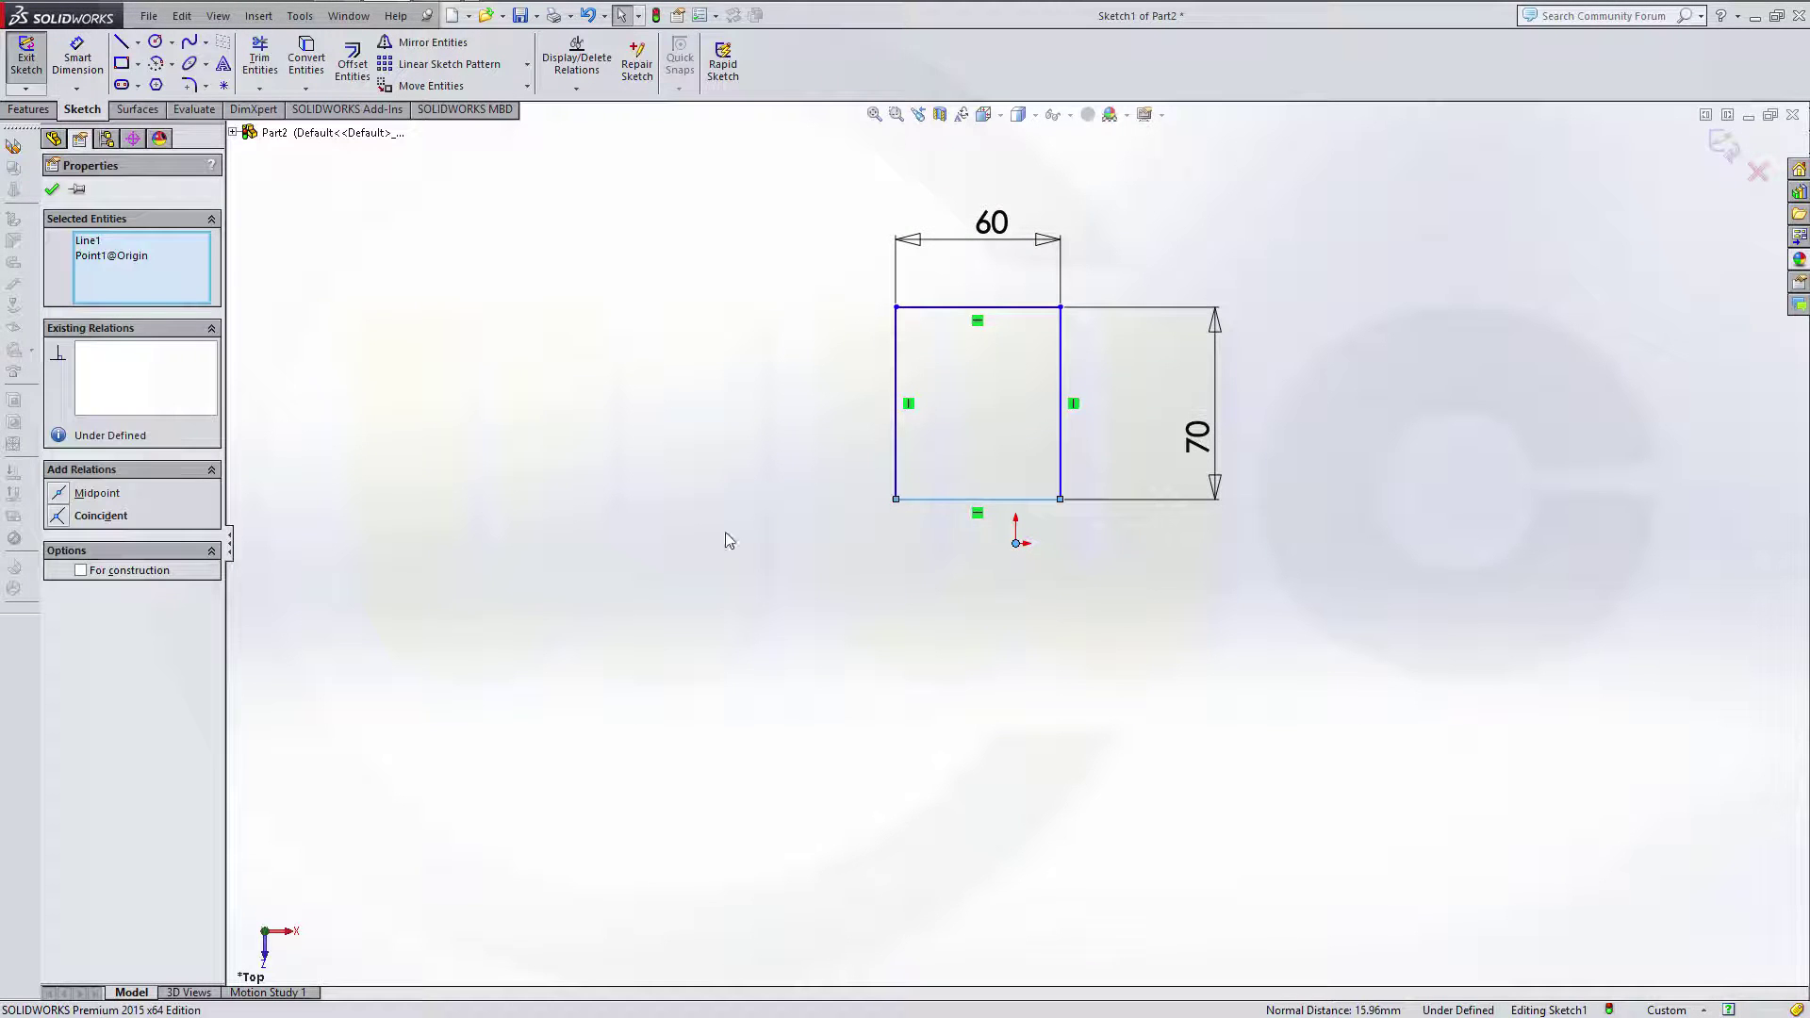
left_click(62, 494)
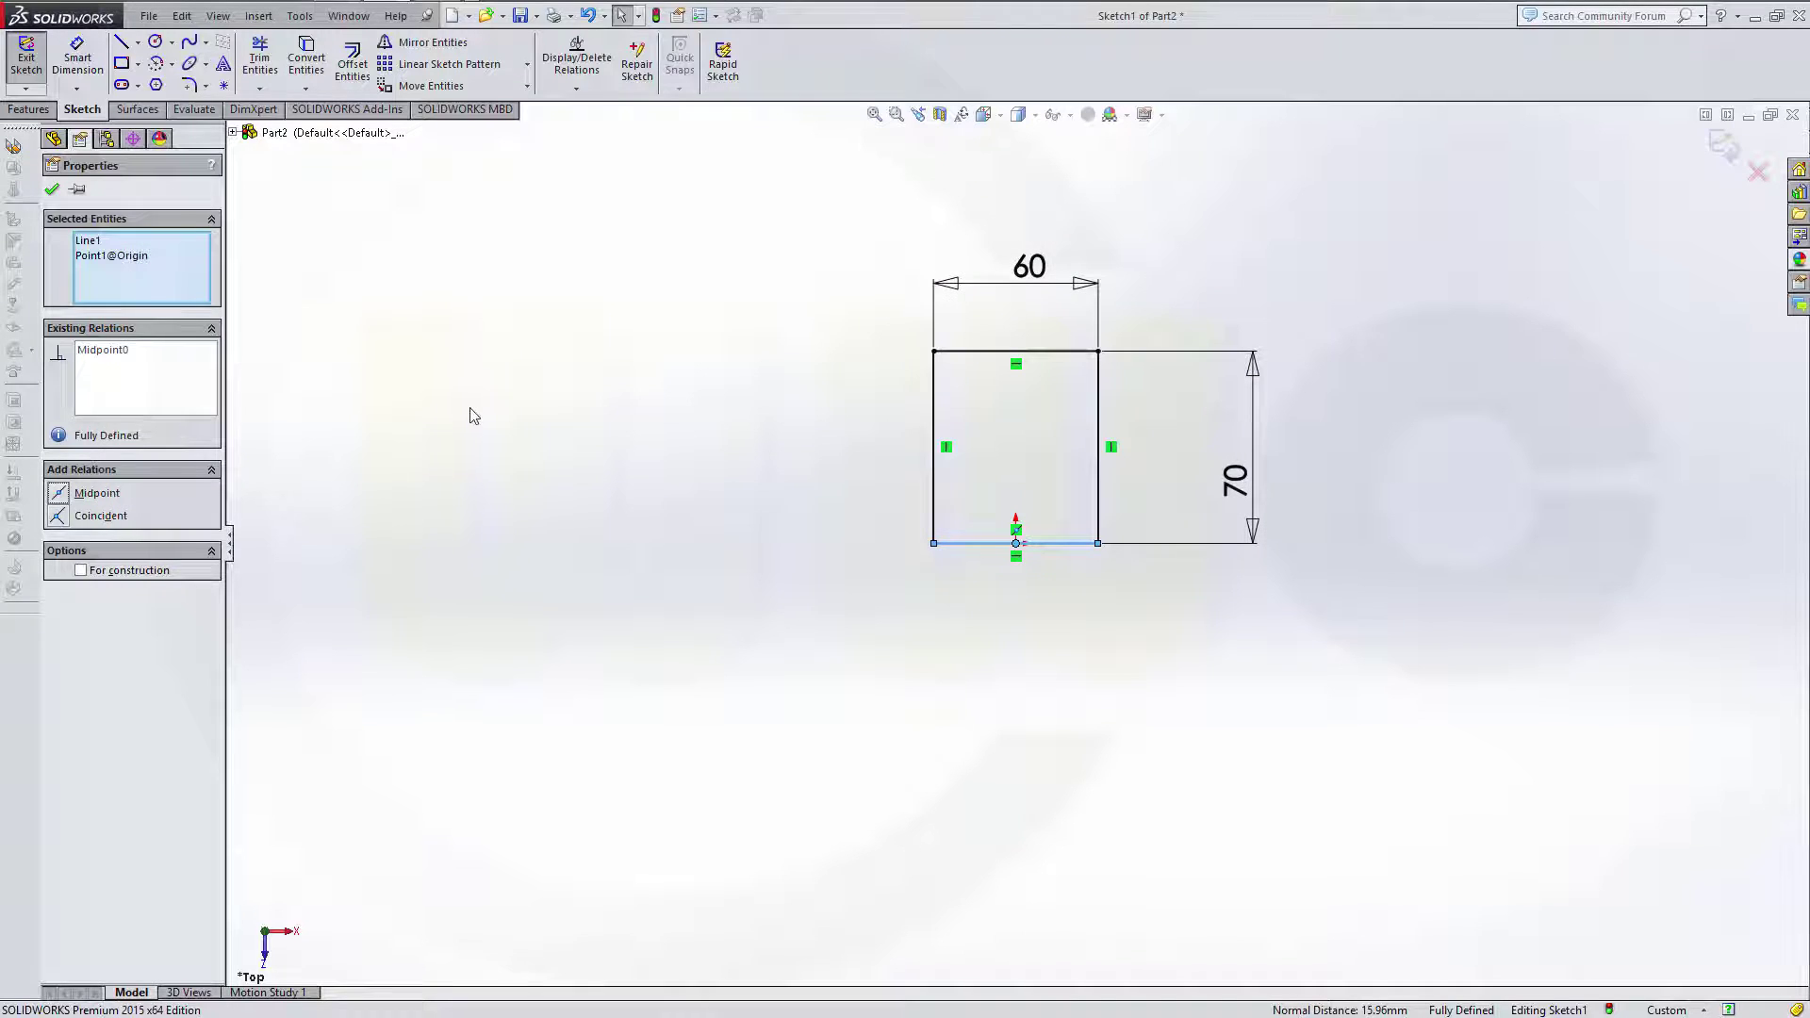
left_click(52, 191)
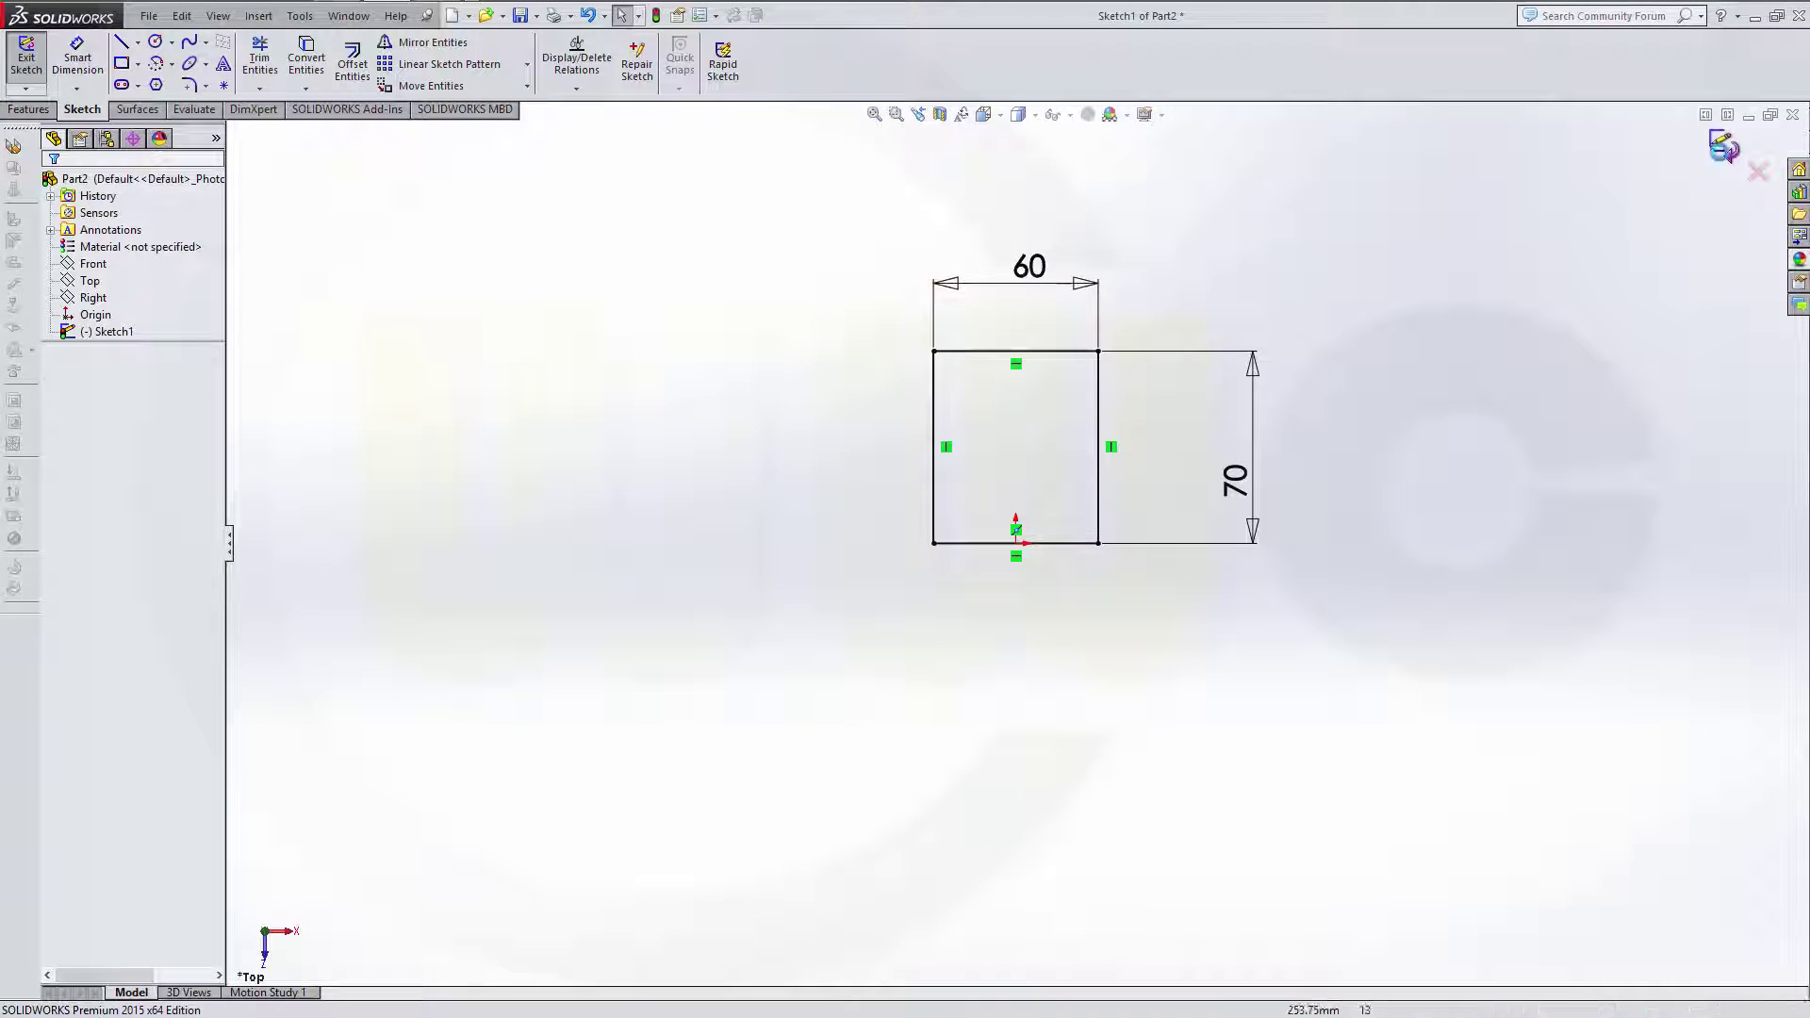
left_click(1723, 144)
- Extrude the rectangle as a boss with a Blind depth of 18 mm
left_click(30, 110)
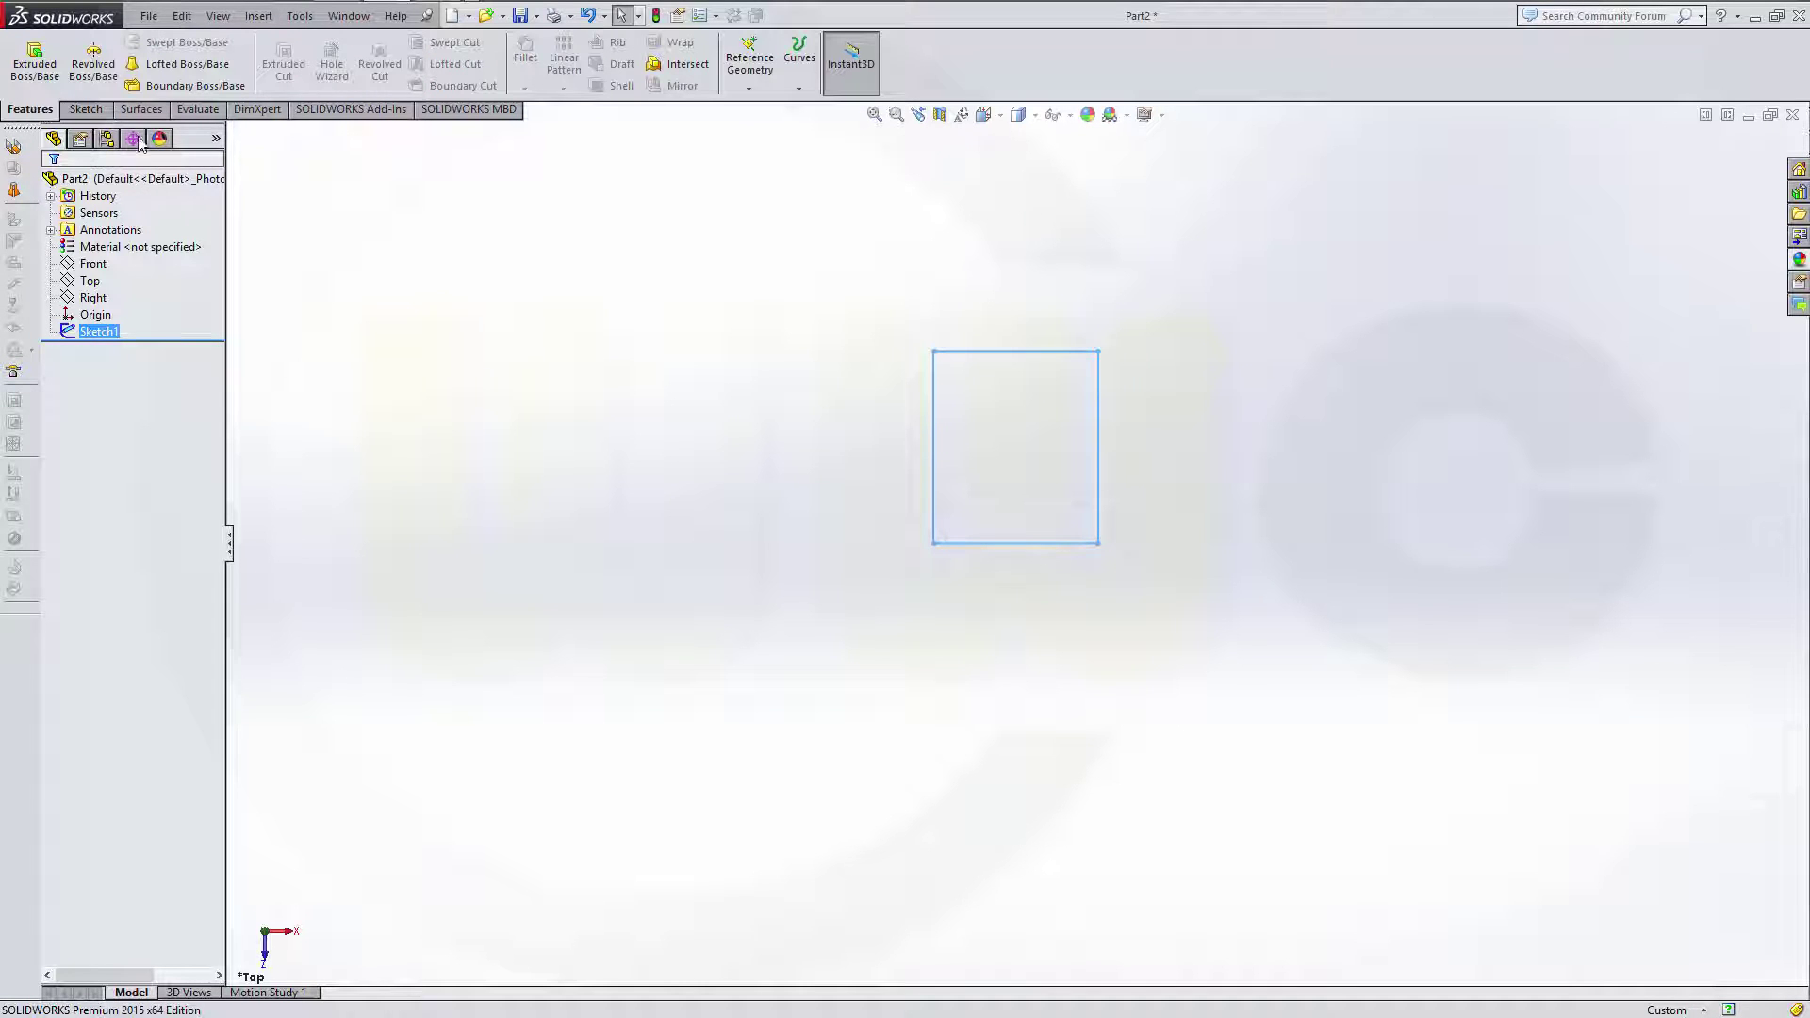
left_click(38, 66)
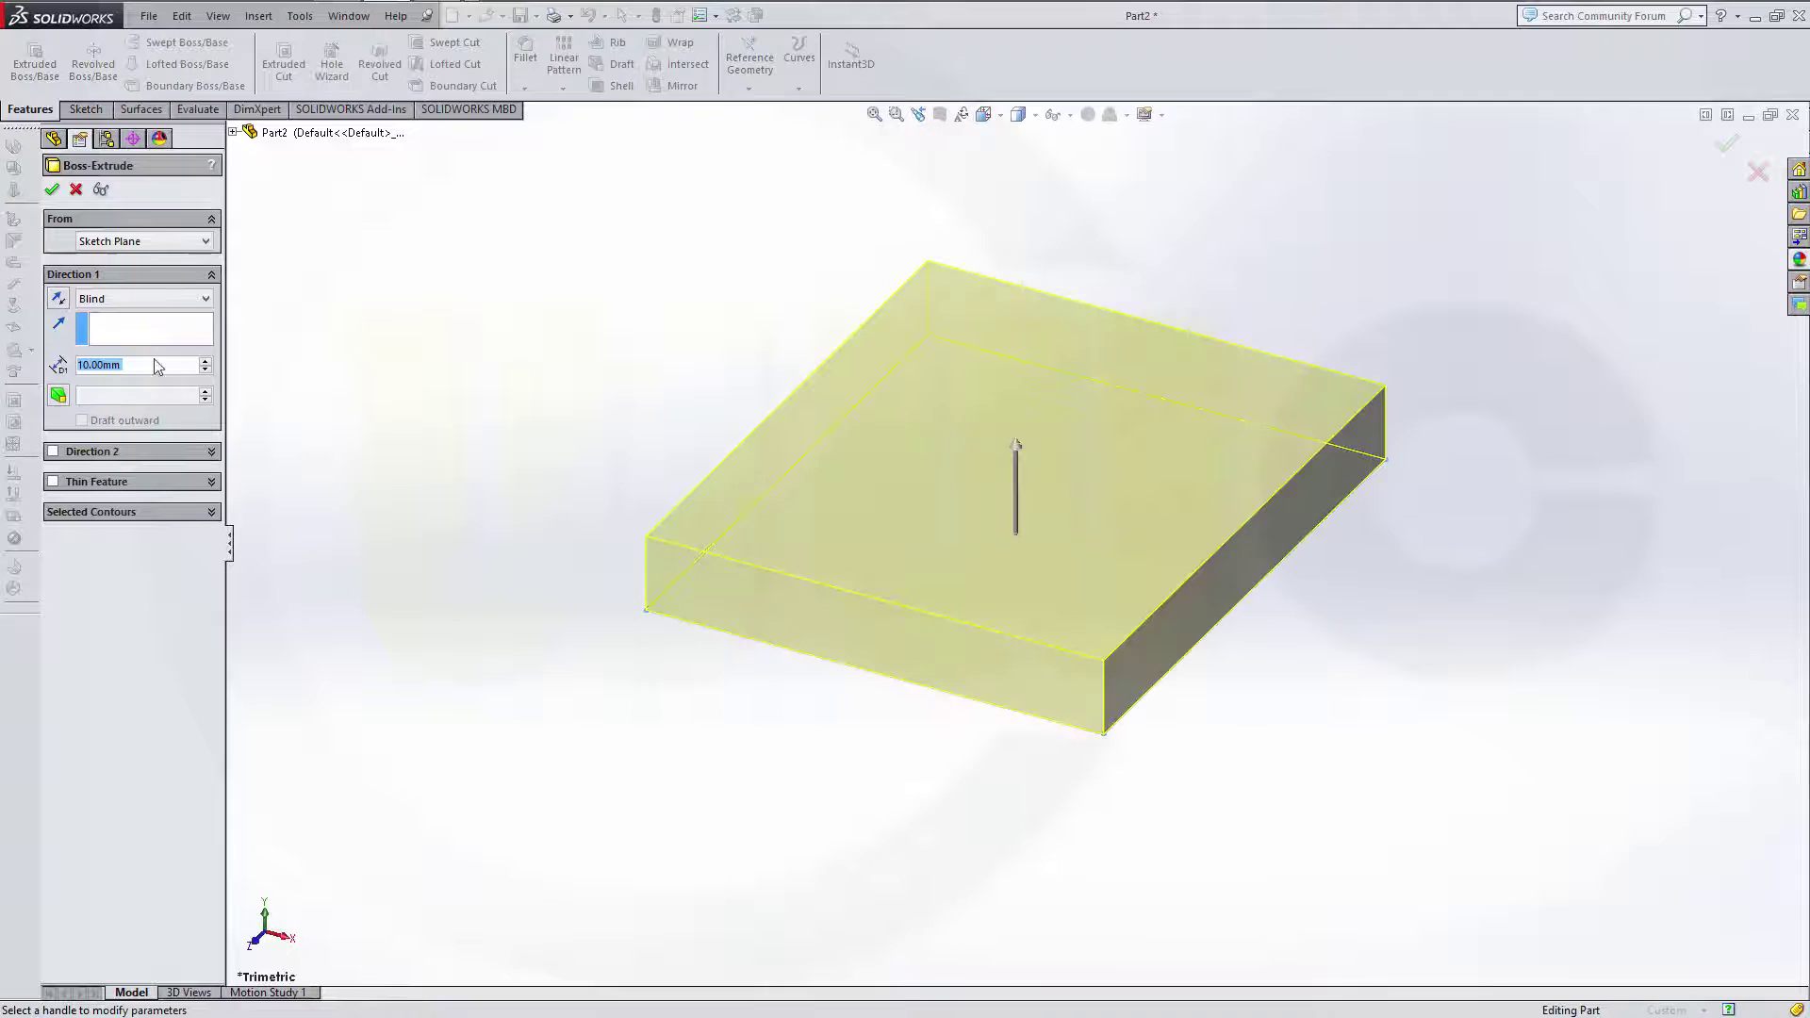
type("33")
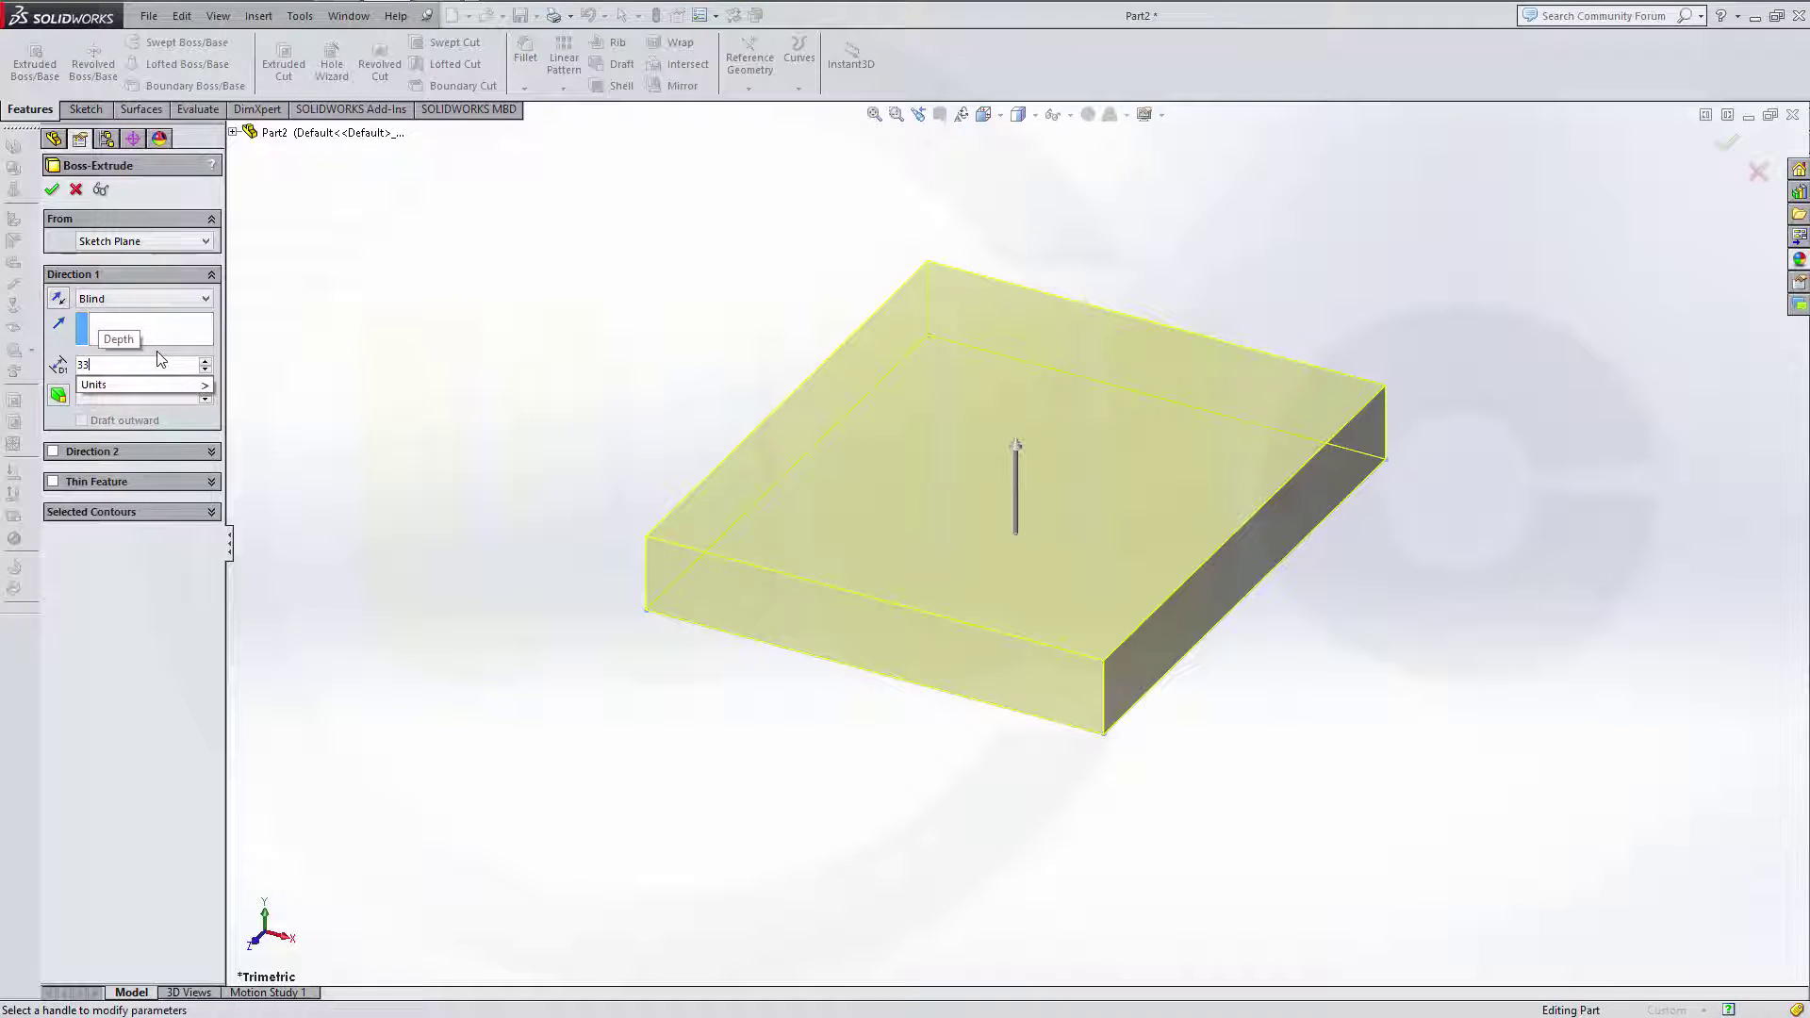
key("BackSpace")
key("BackSpace")
type("18")
key("Return")
left_click(52, 188)
left_click(531, 288)
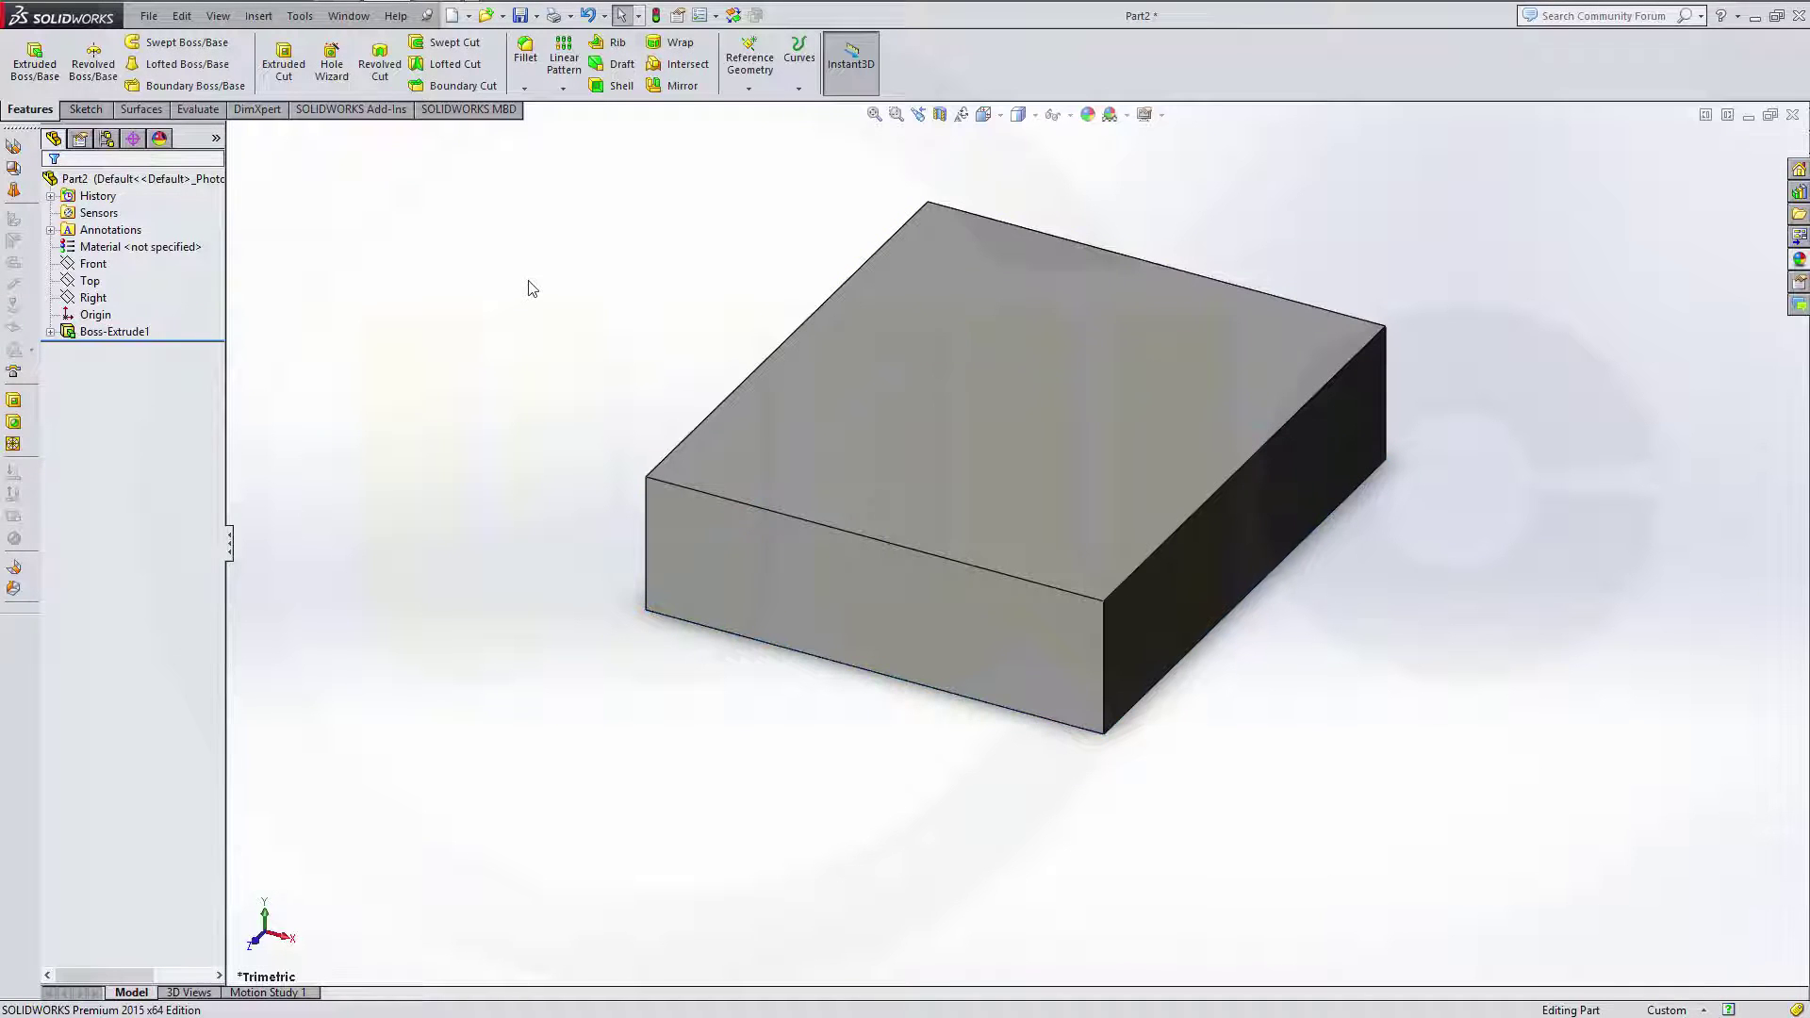
- Start a second sketch on the Top plane and draw a rectangle about 23 by 33 mm beside the block
left_click(86, 109)
left_click(26, 66)
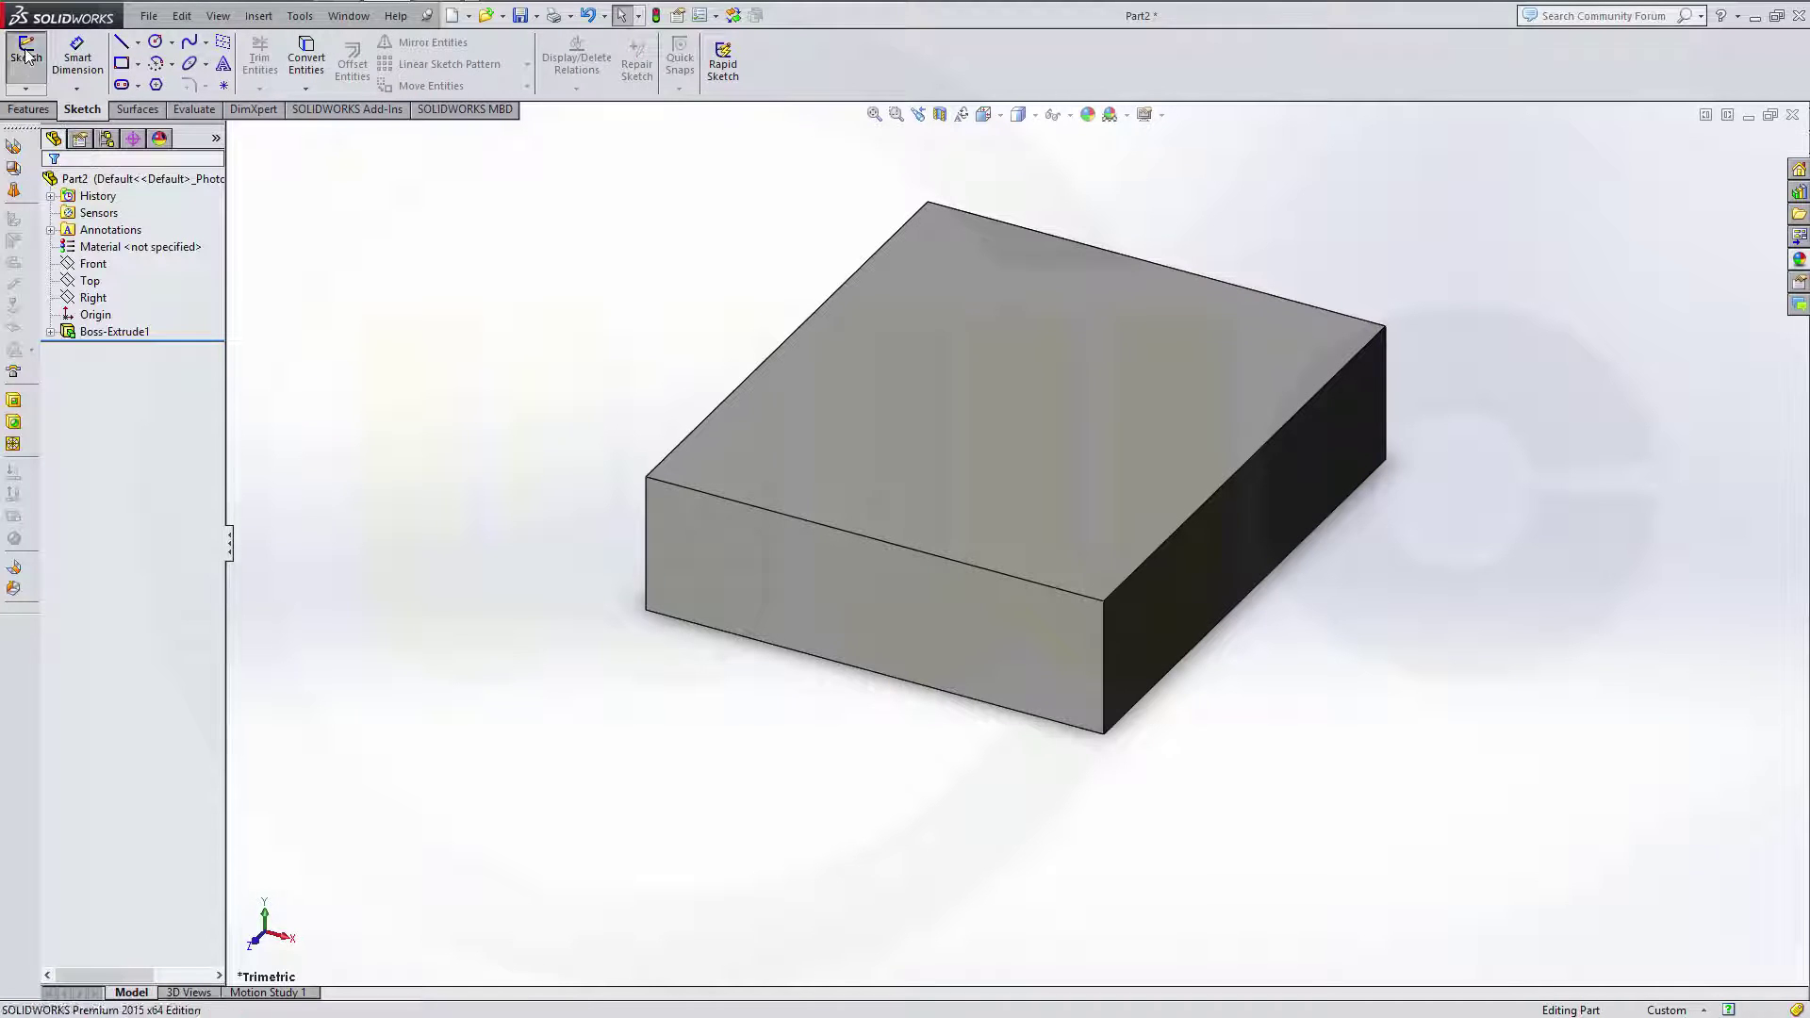
left_click(233, 132)
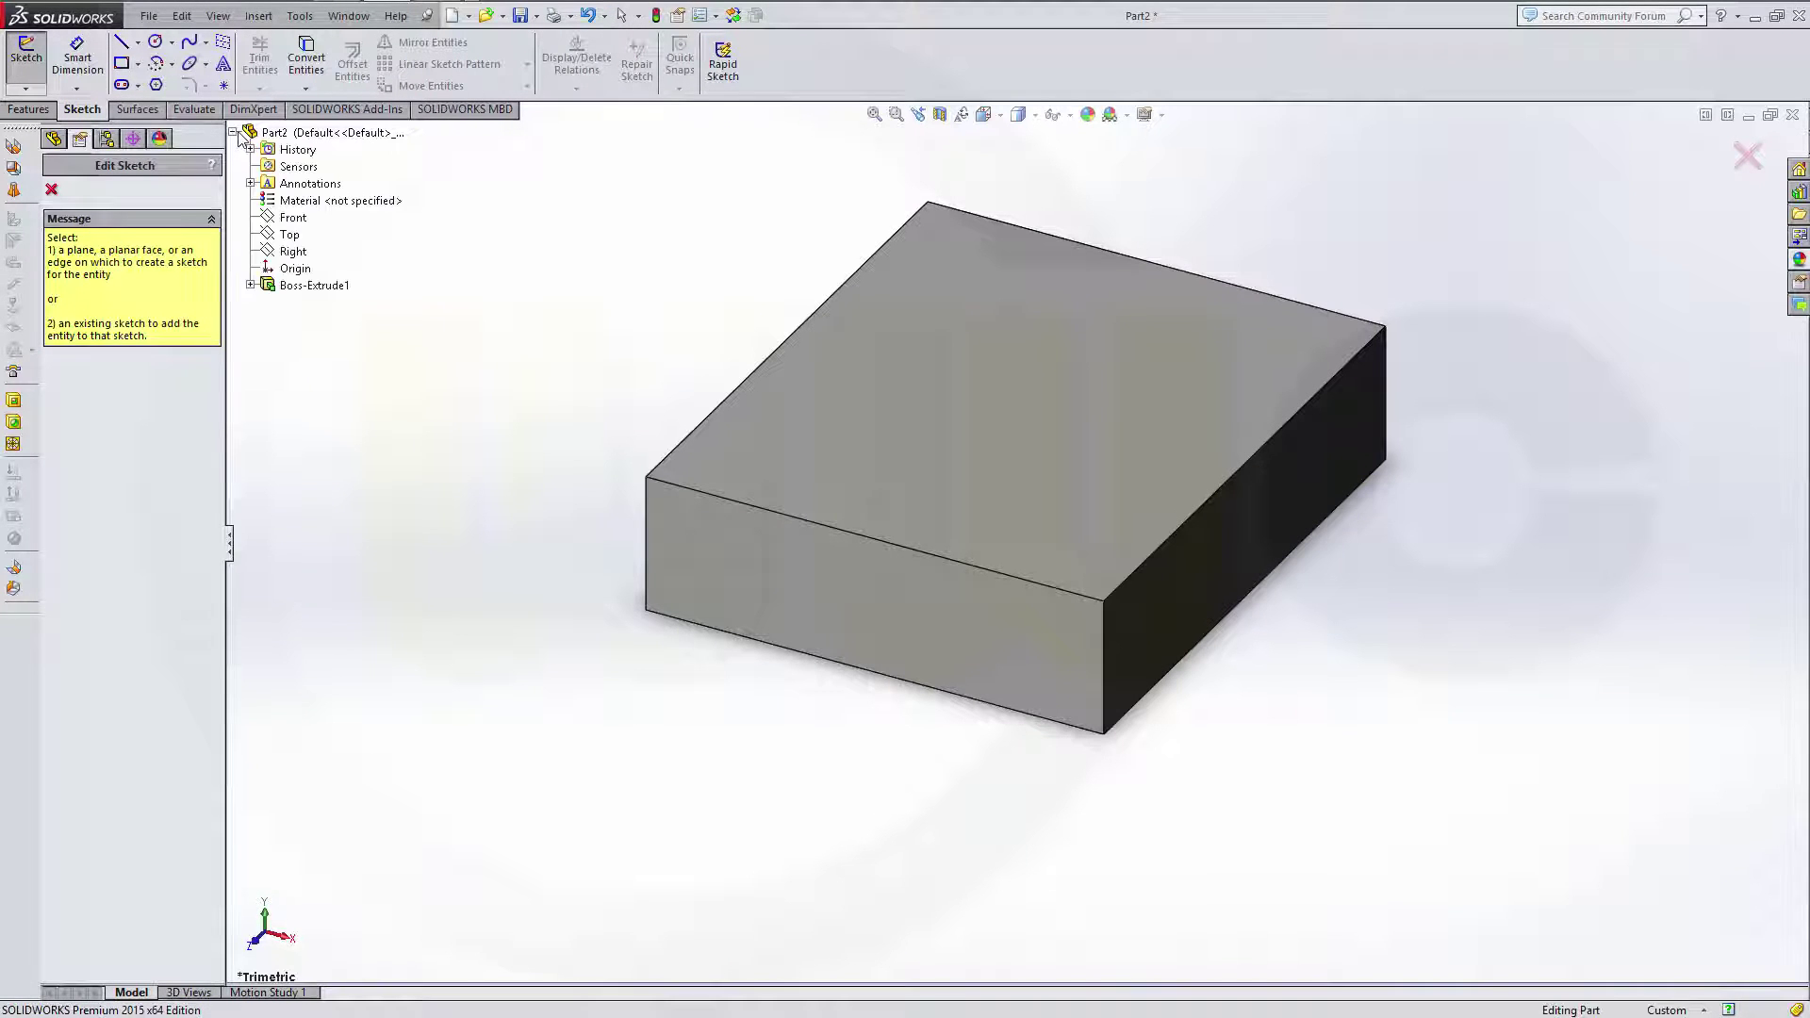
left_click(294, 236)
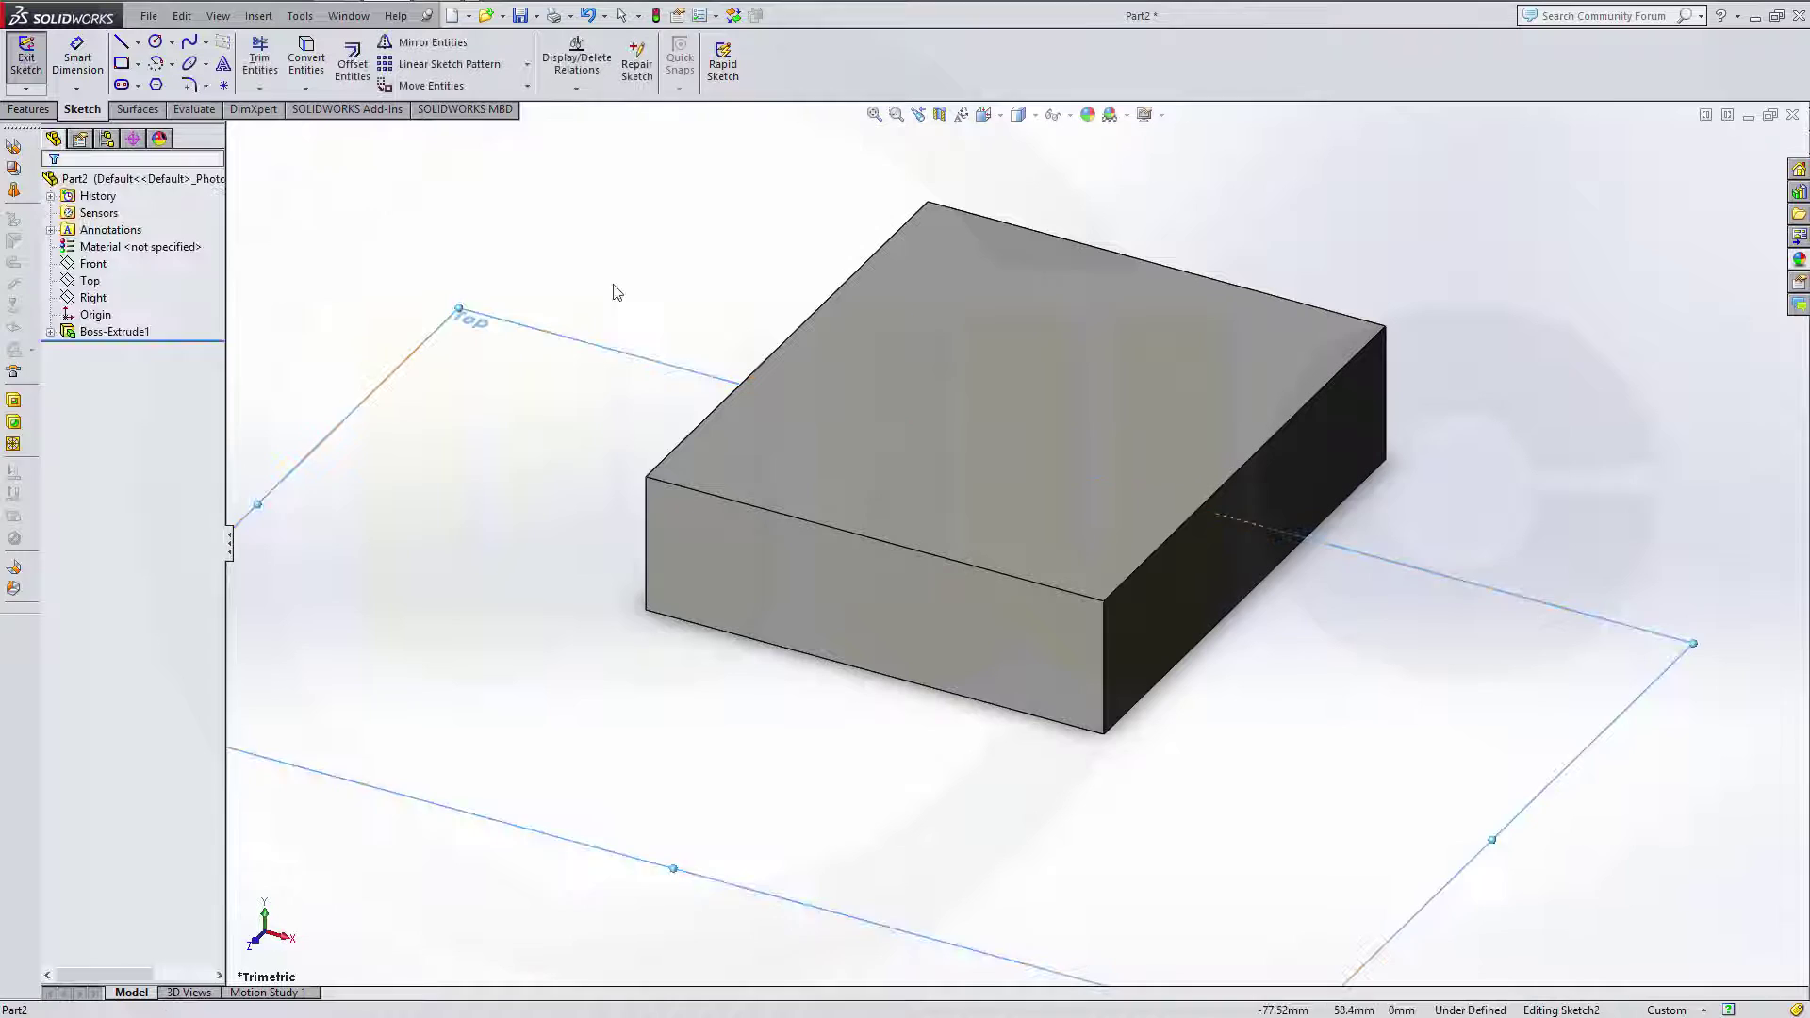
left_click(123, 63)
left_click(1275, 718)
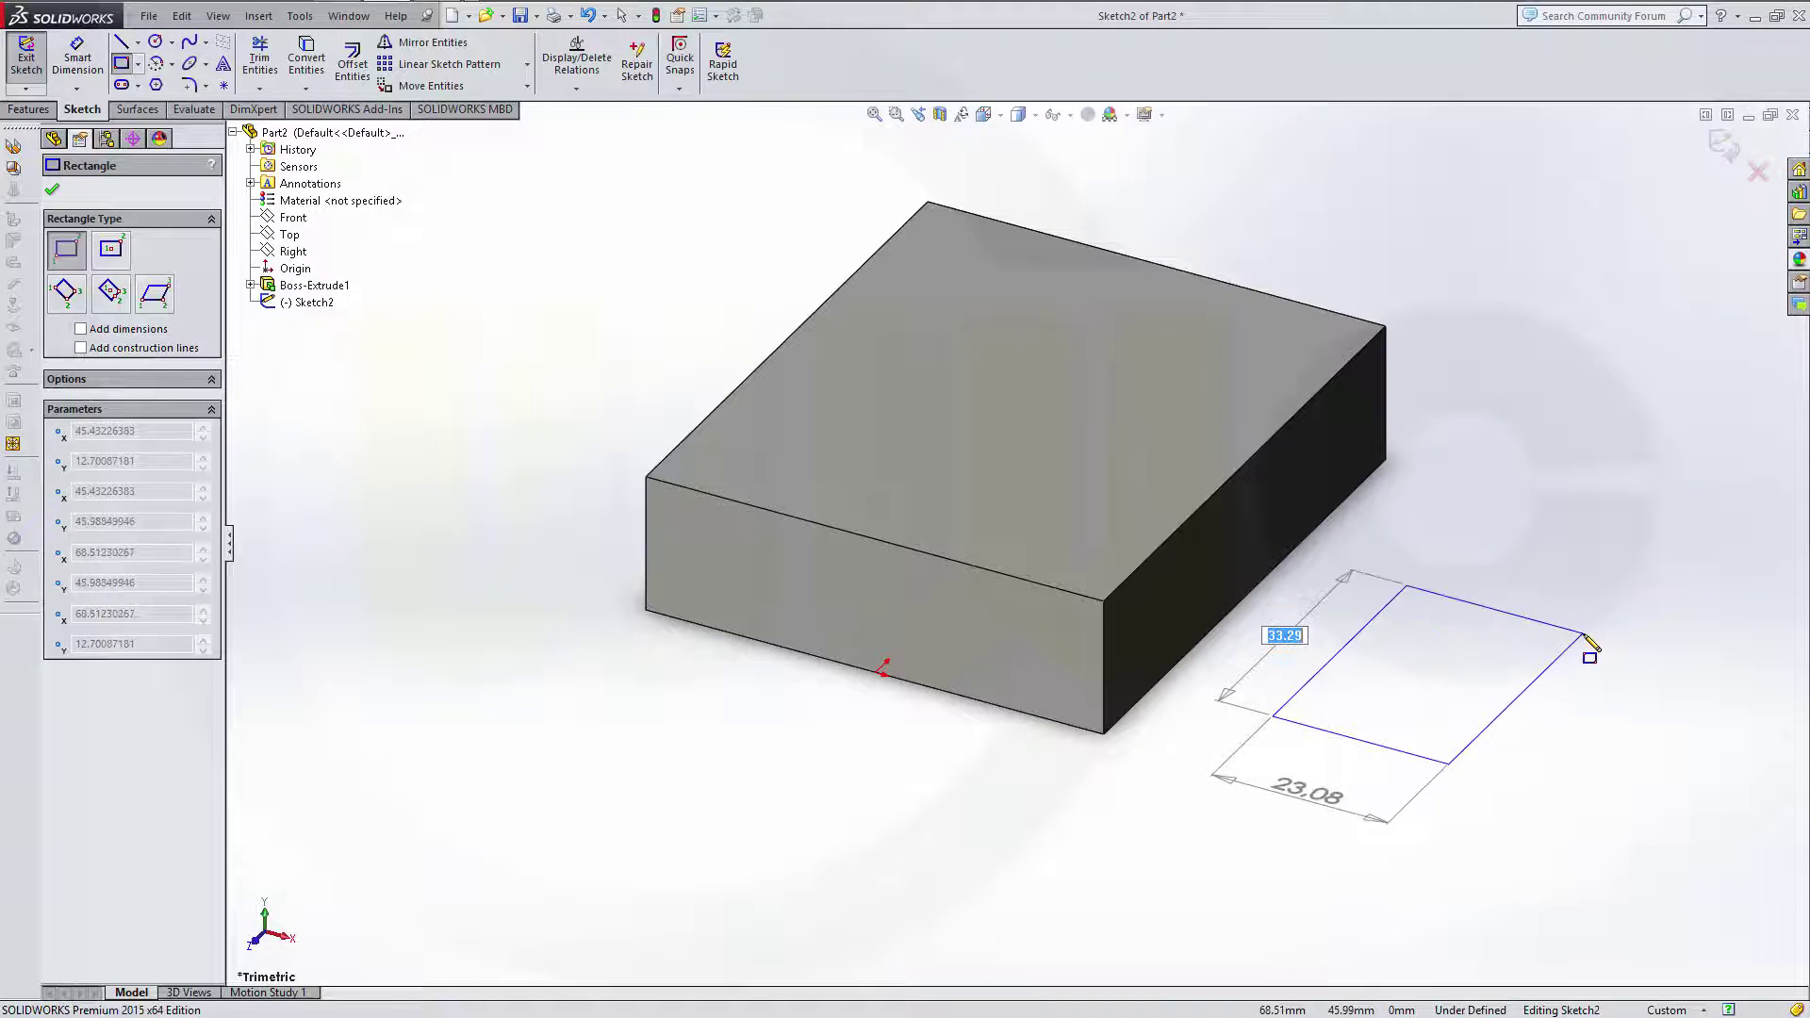
left_click(1584, 633)
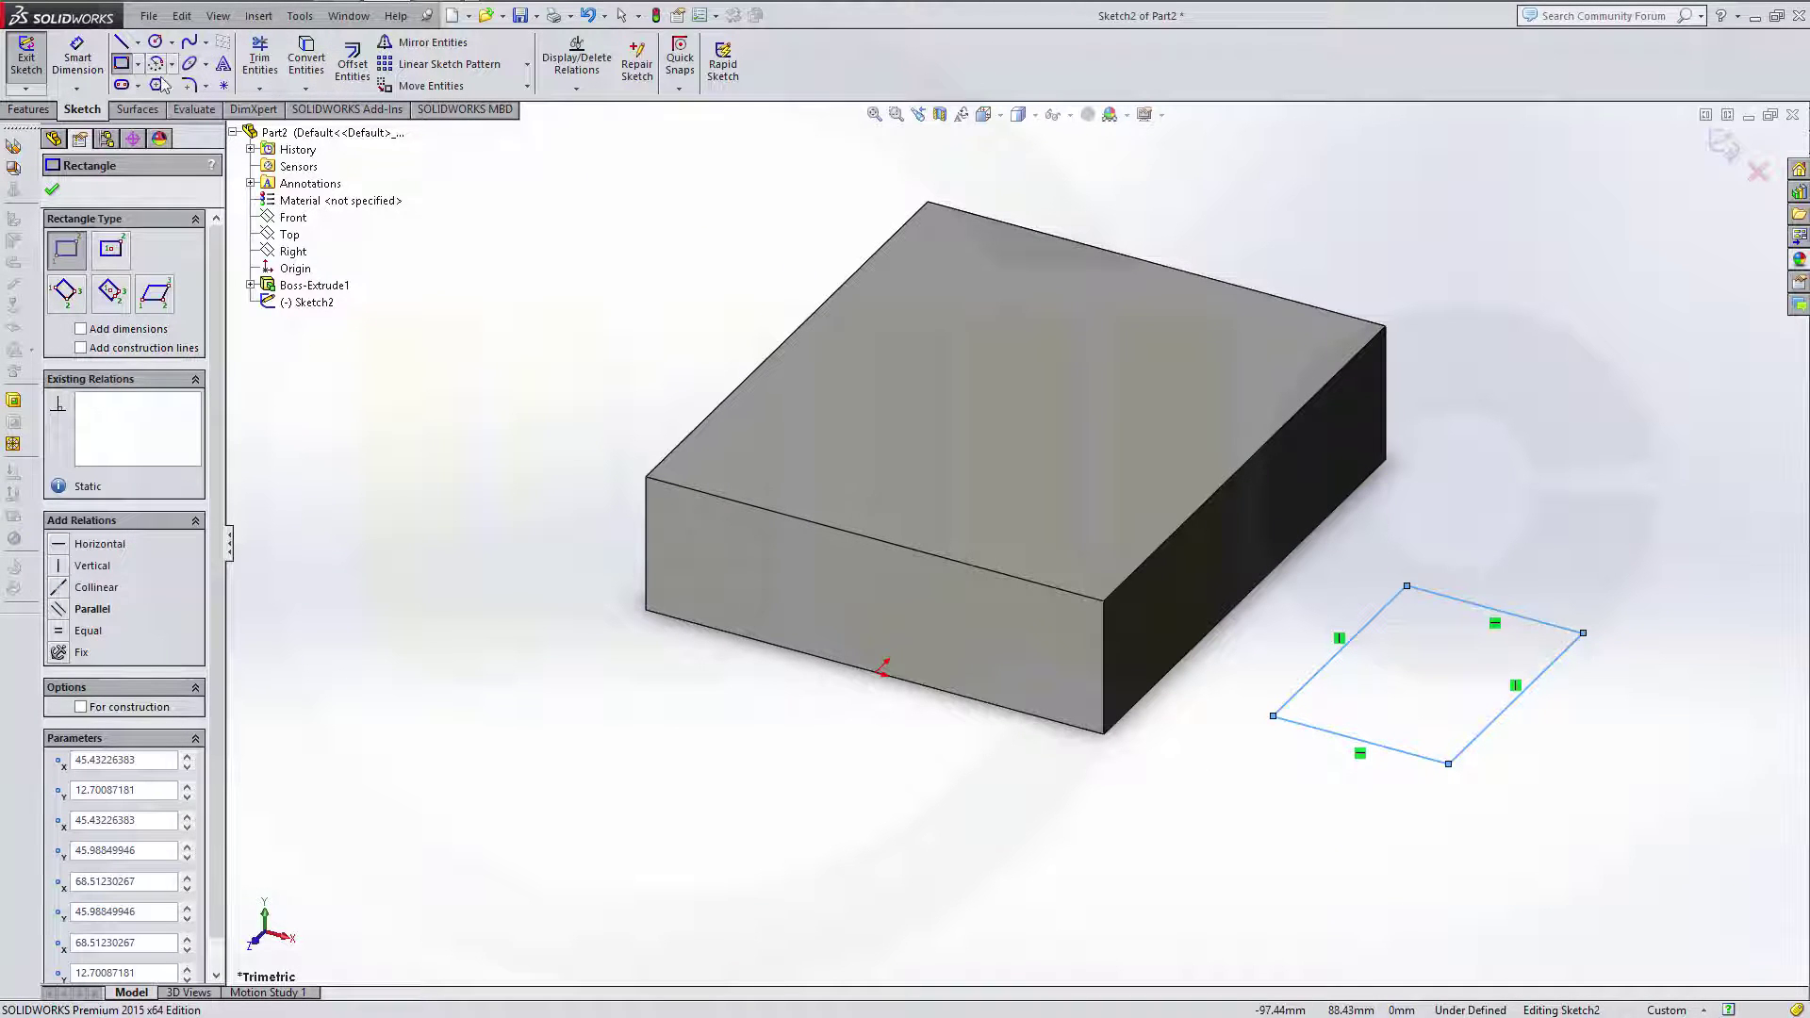
- Dimension the new rectangle's width along the X direction at 26 mm
left_click(77, 59)
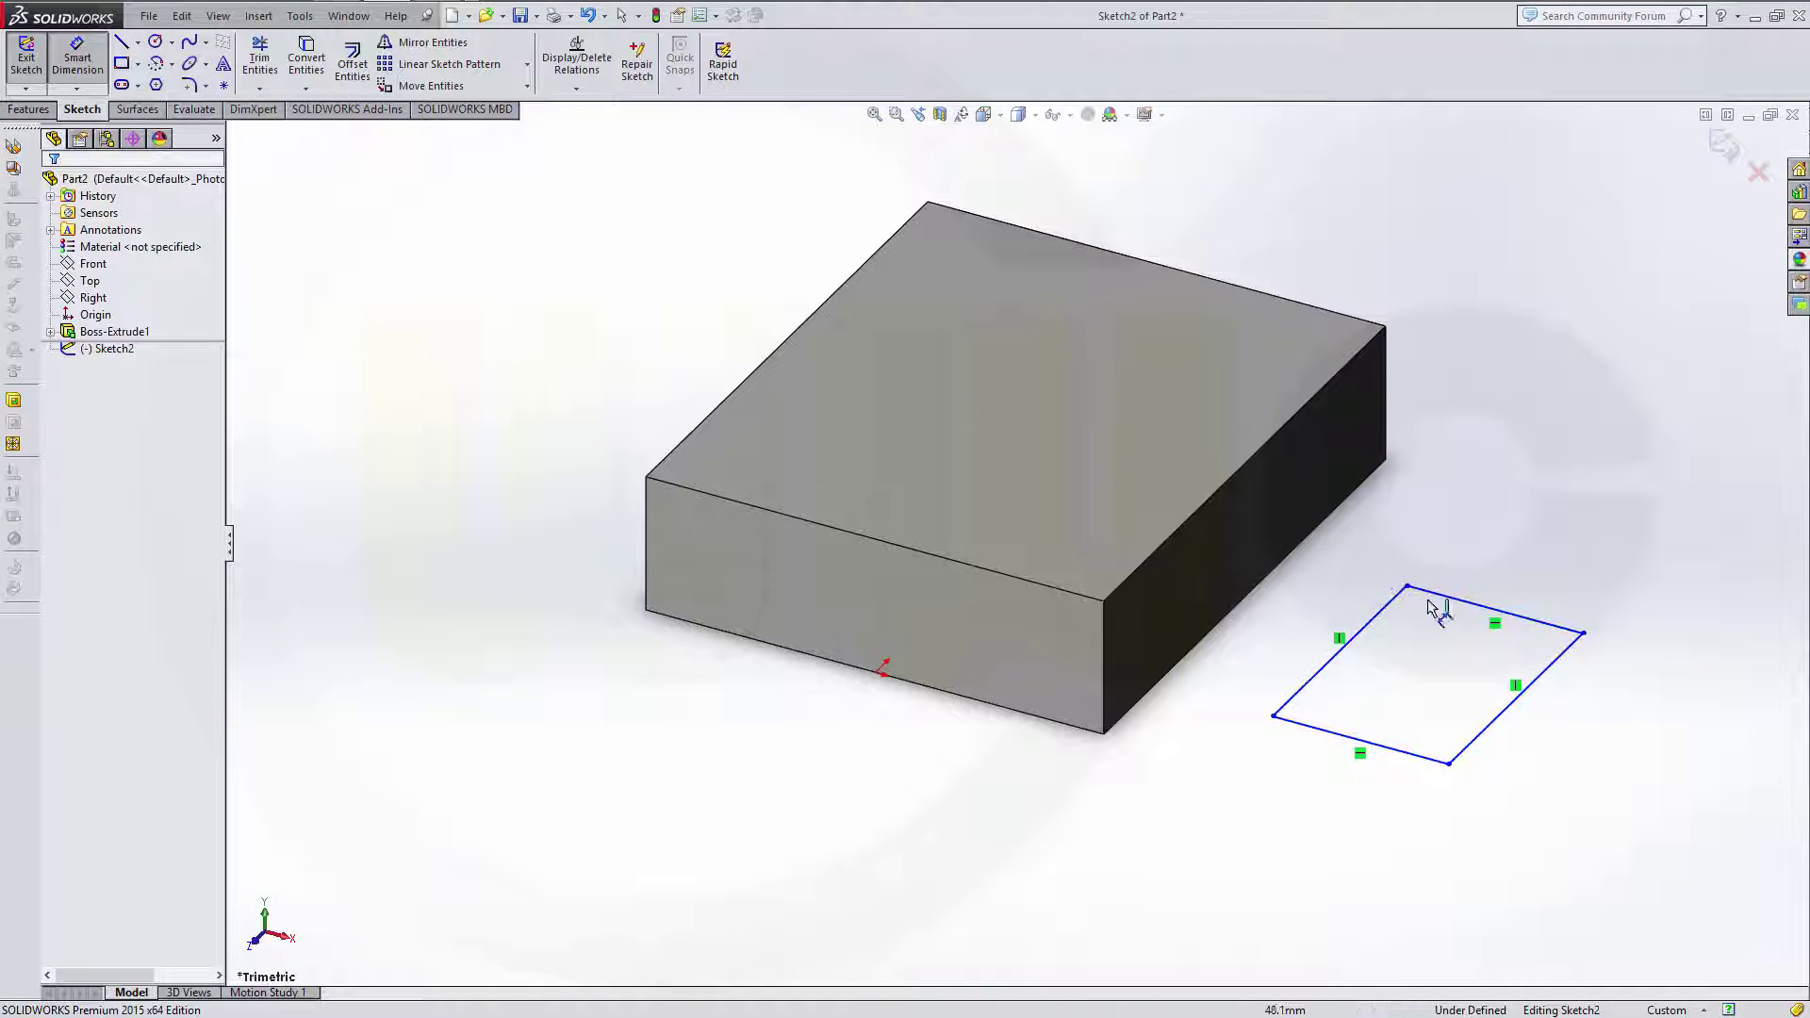
left_click(1383, 622)
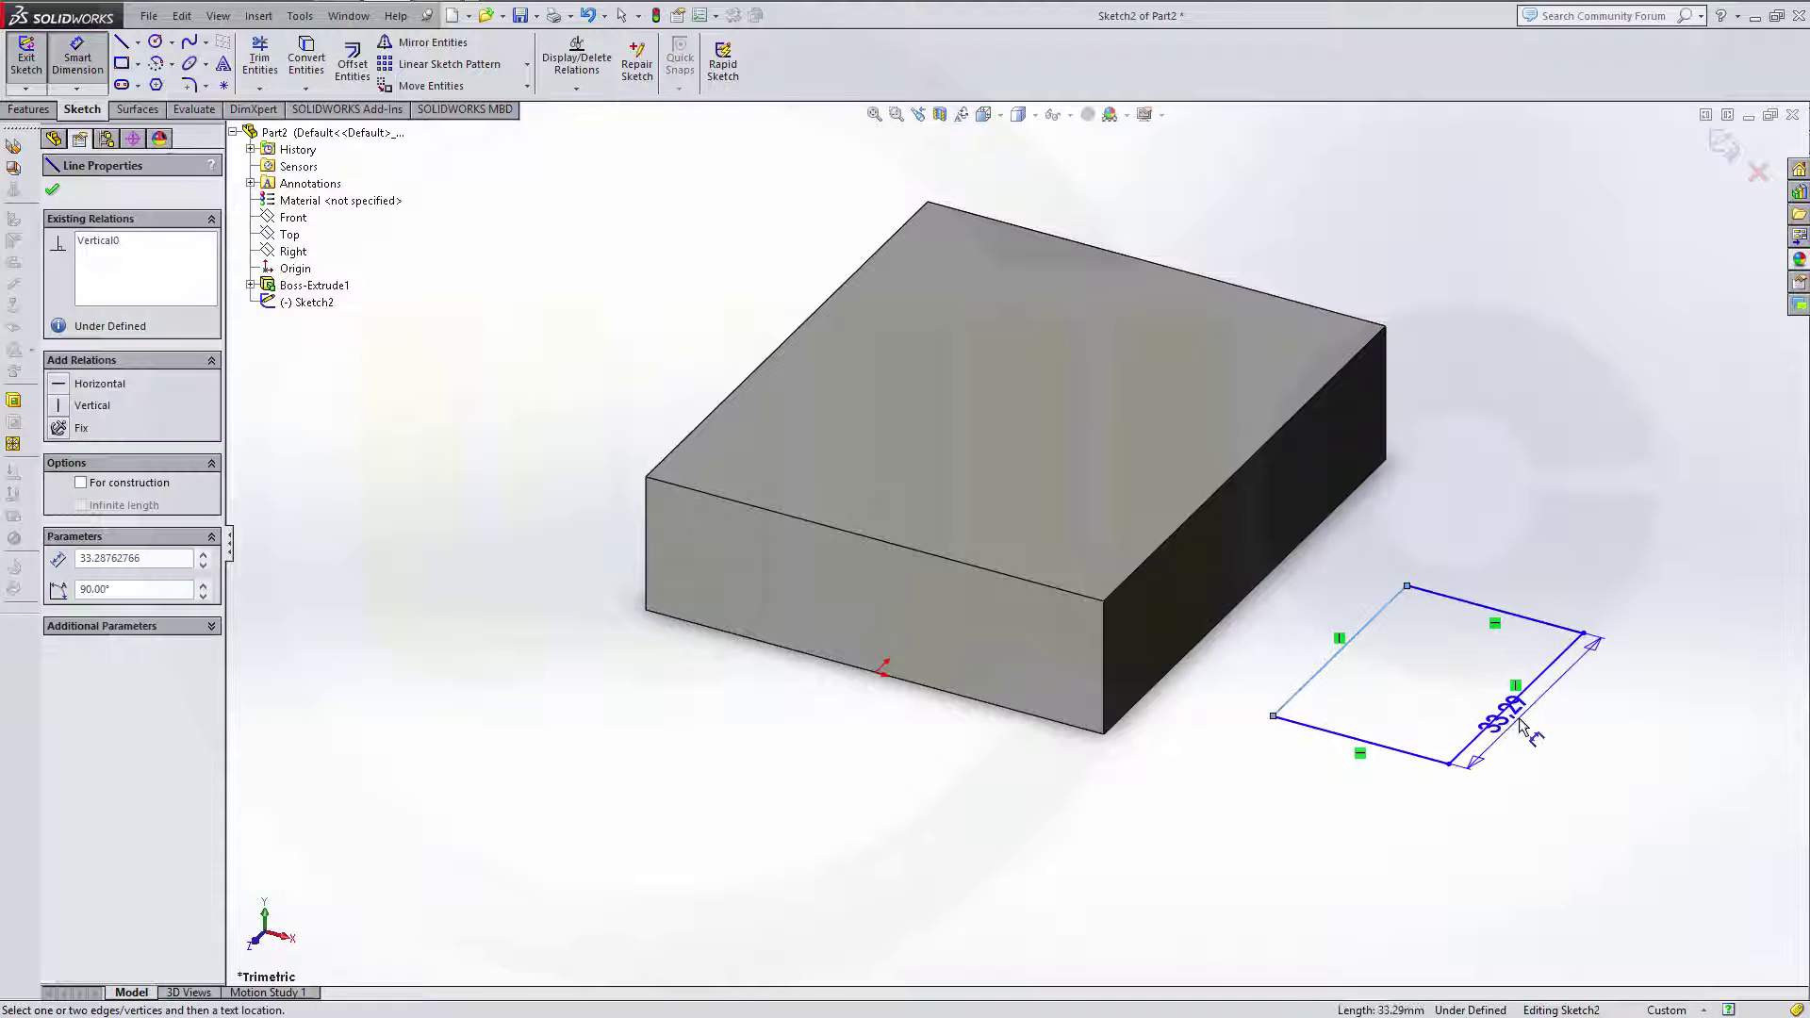
left_click(1550, 525)
type("26")
key("Return")
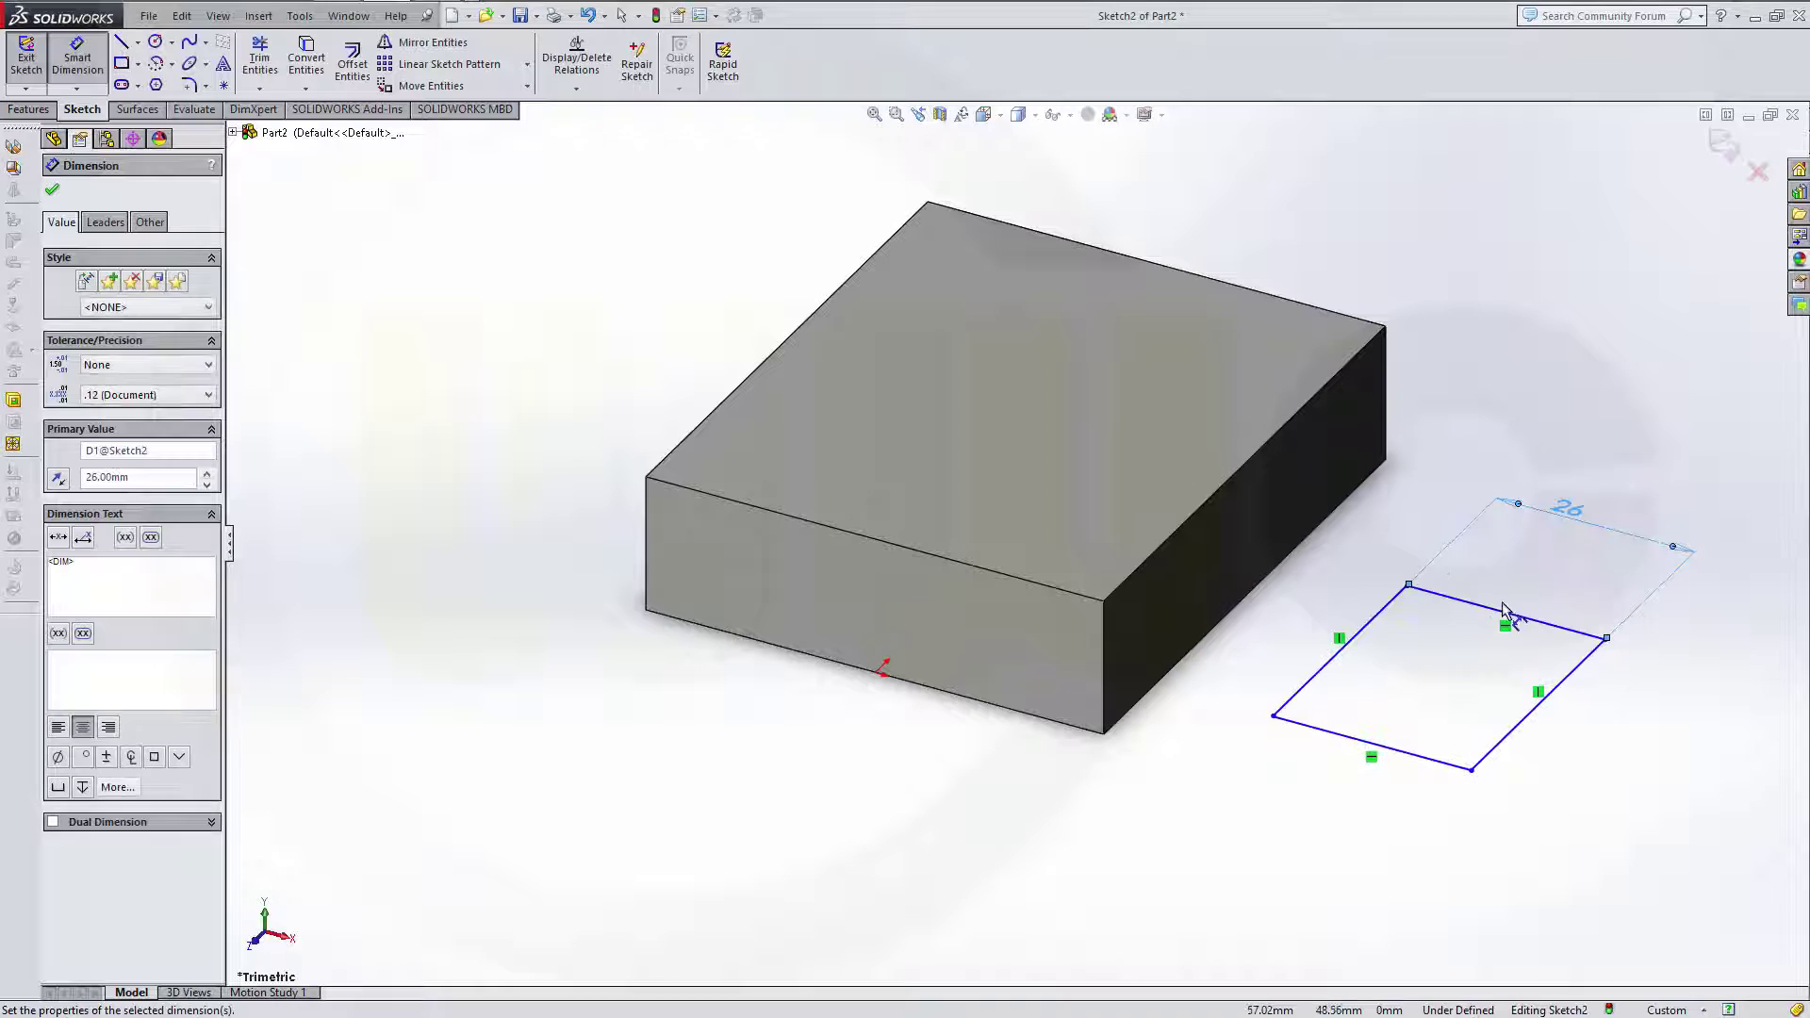
- Dimension the new rectangle's length, between its two short edges, at 52 mm and finish dimensioning
left_click(1480, 606)
left_click(1382, 745)
left_click(1613, 775)
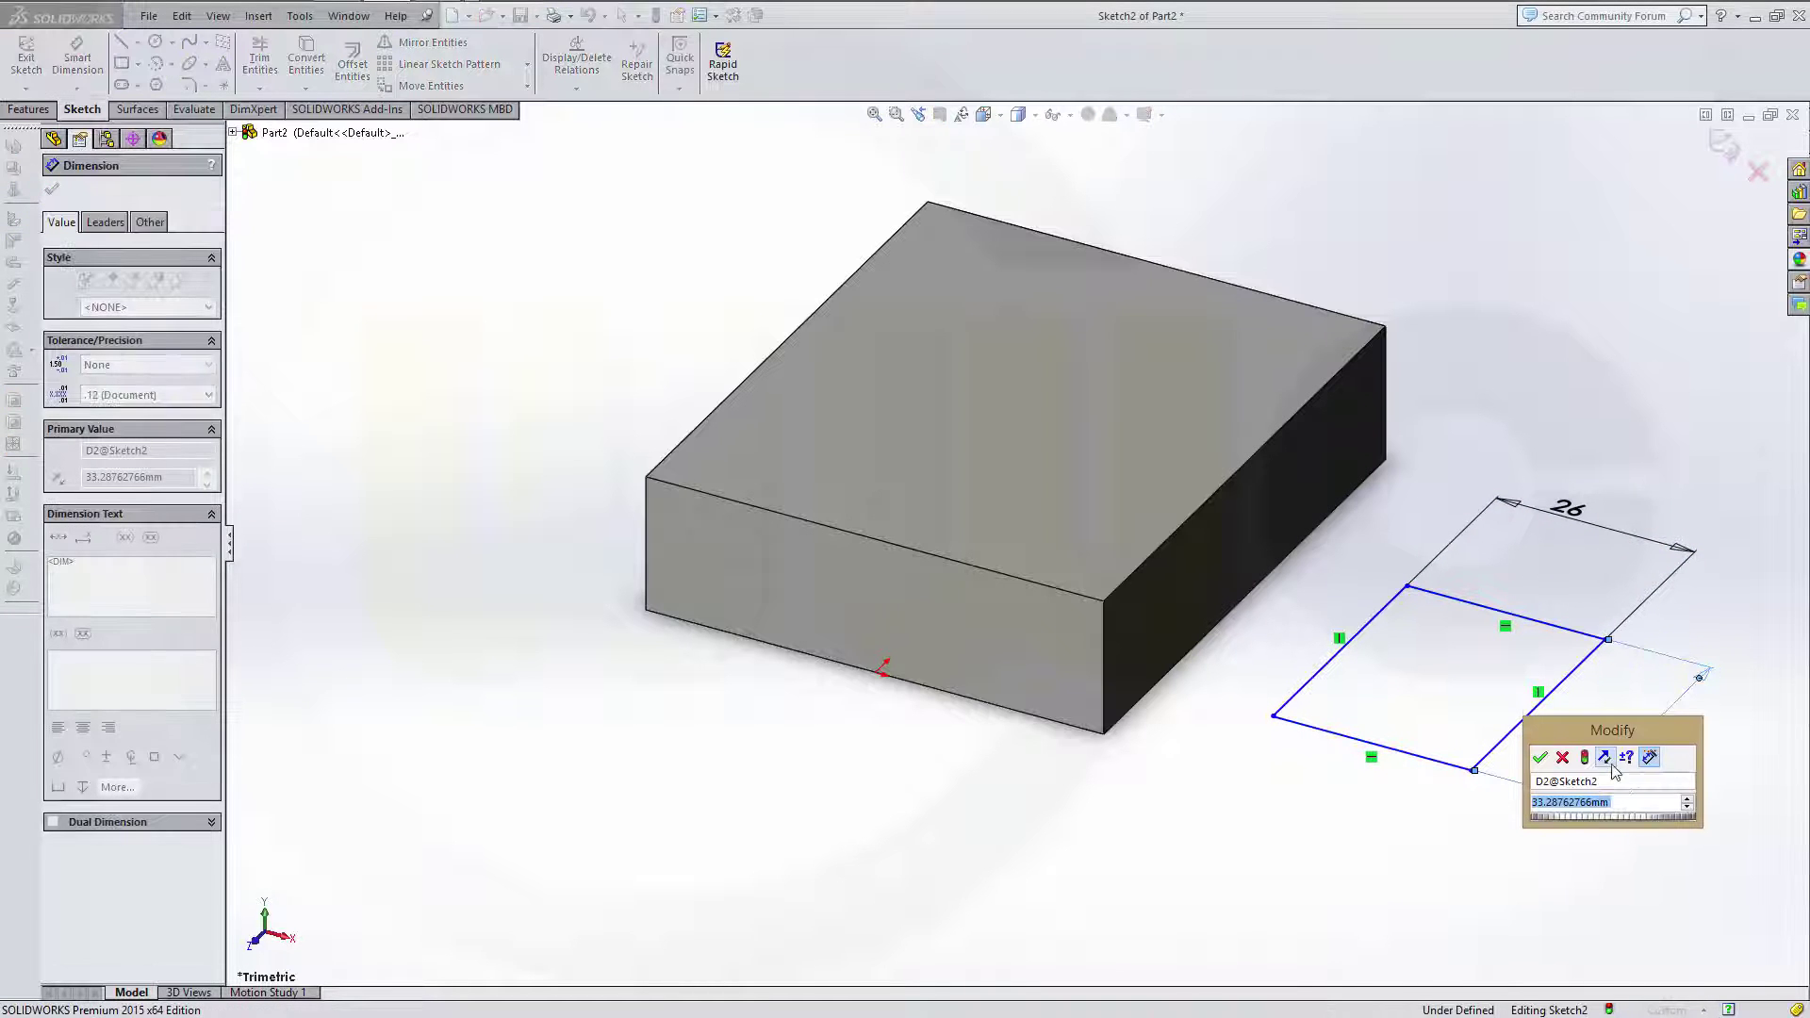
type("52")
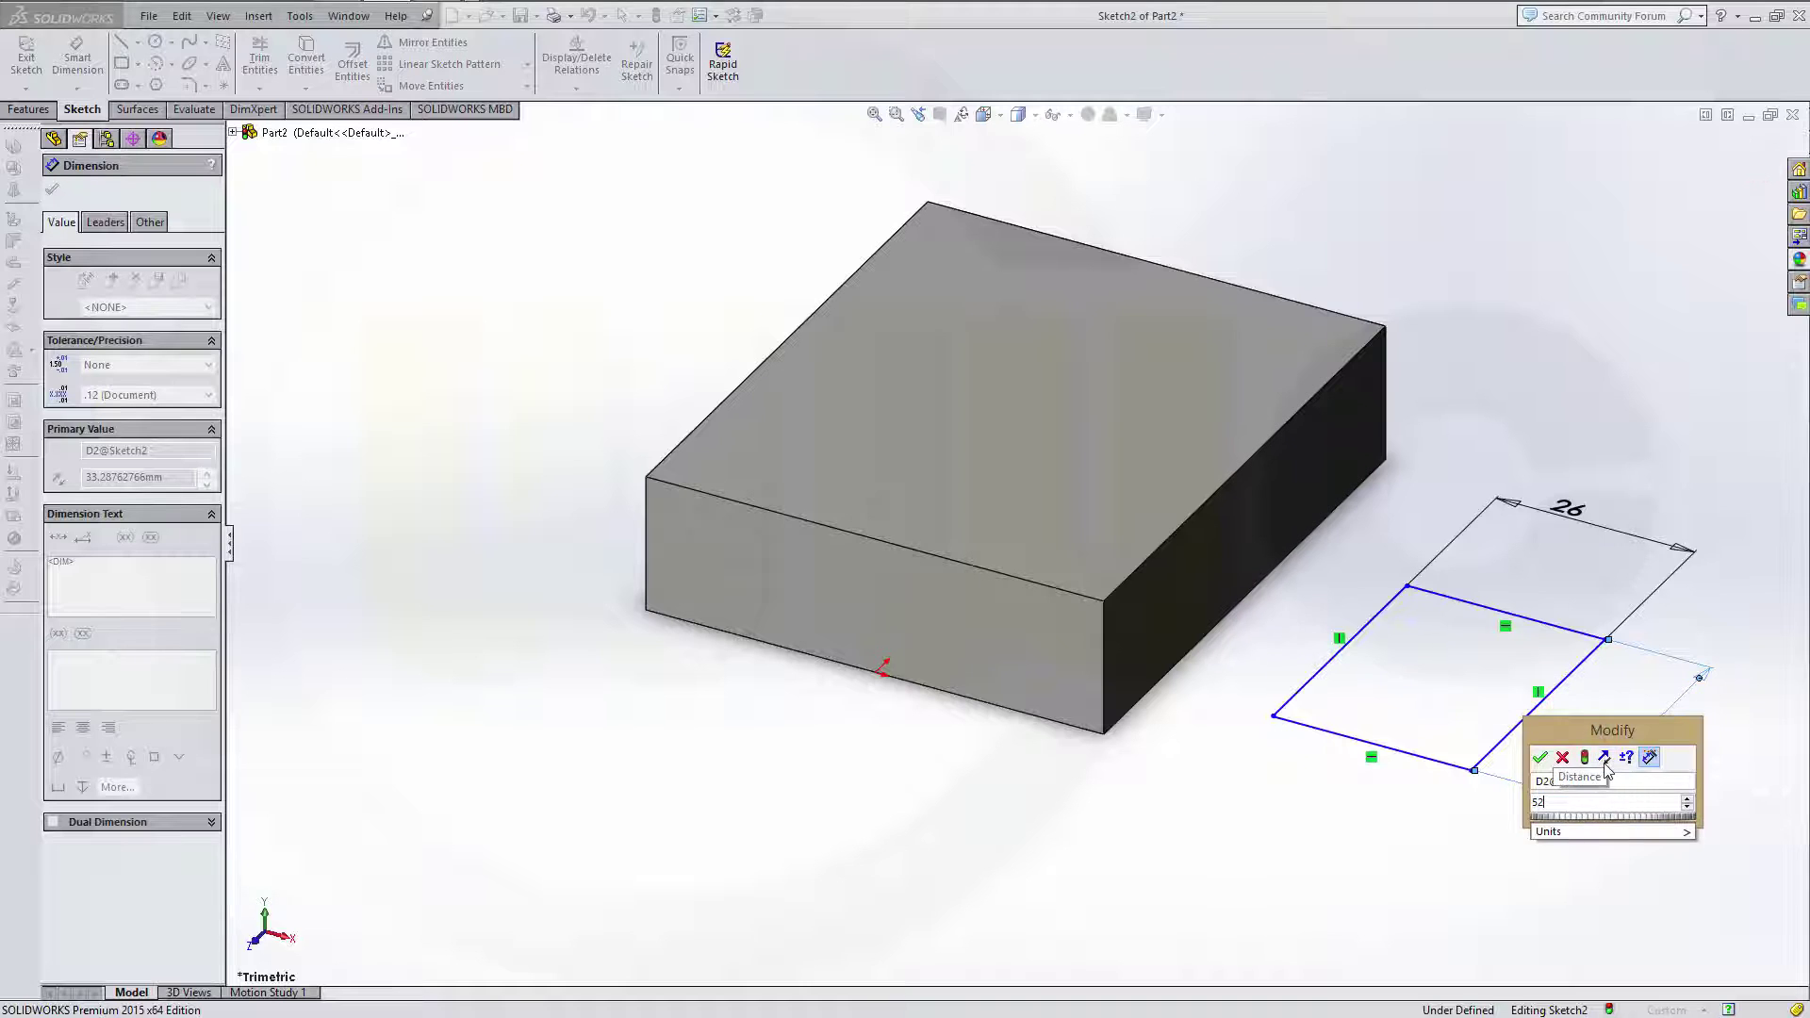
key("Return")
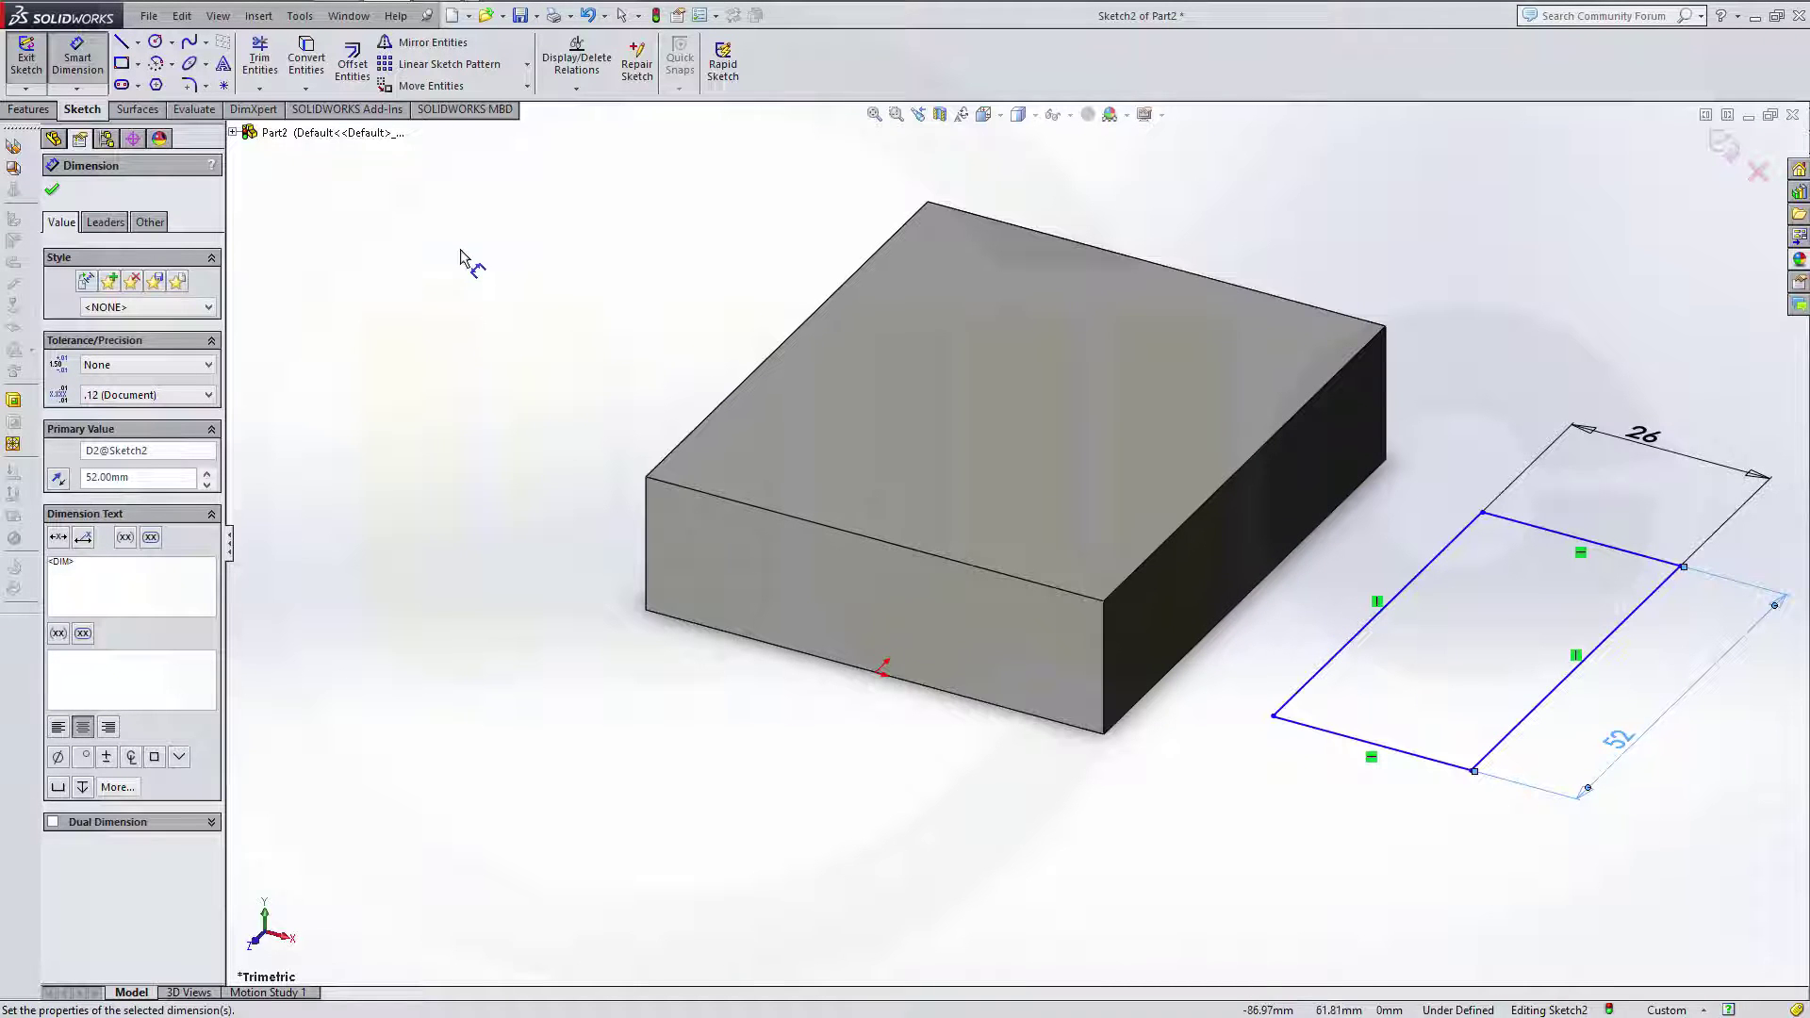
key("Escape")
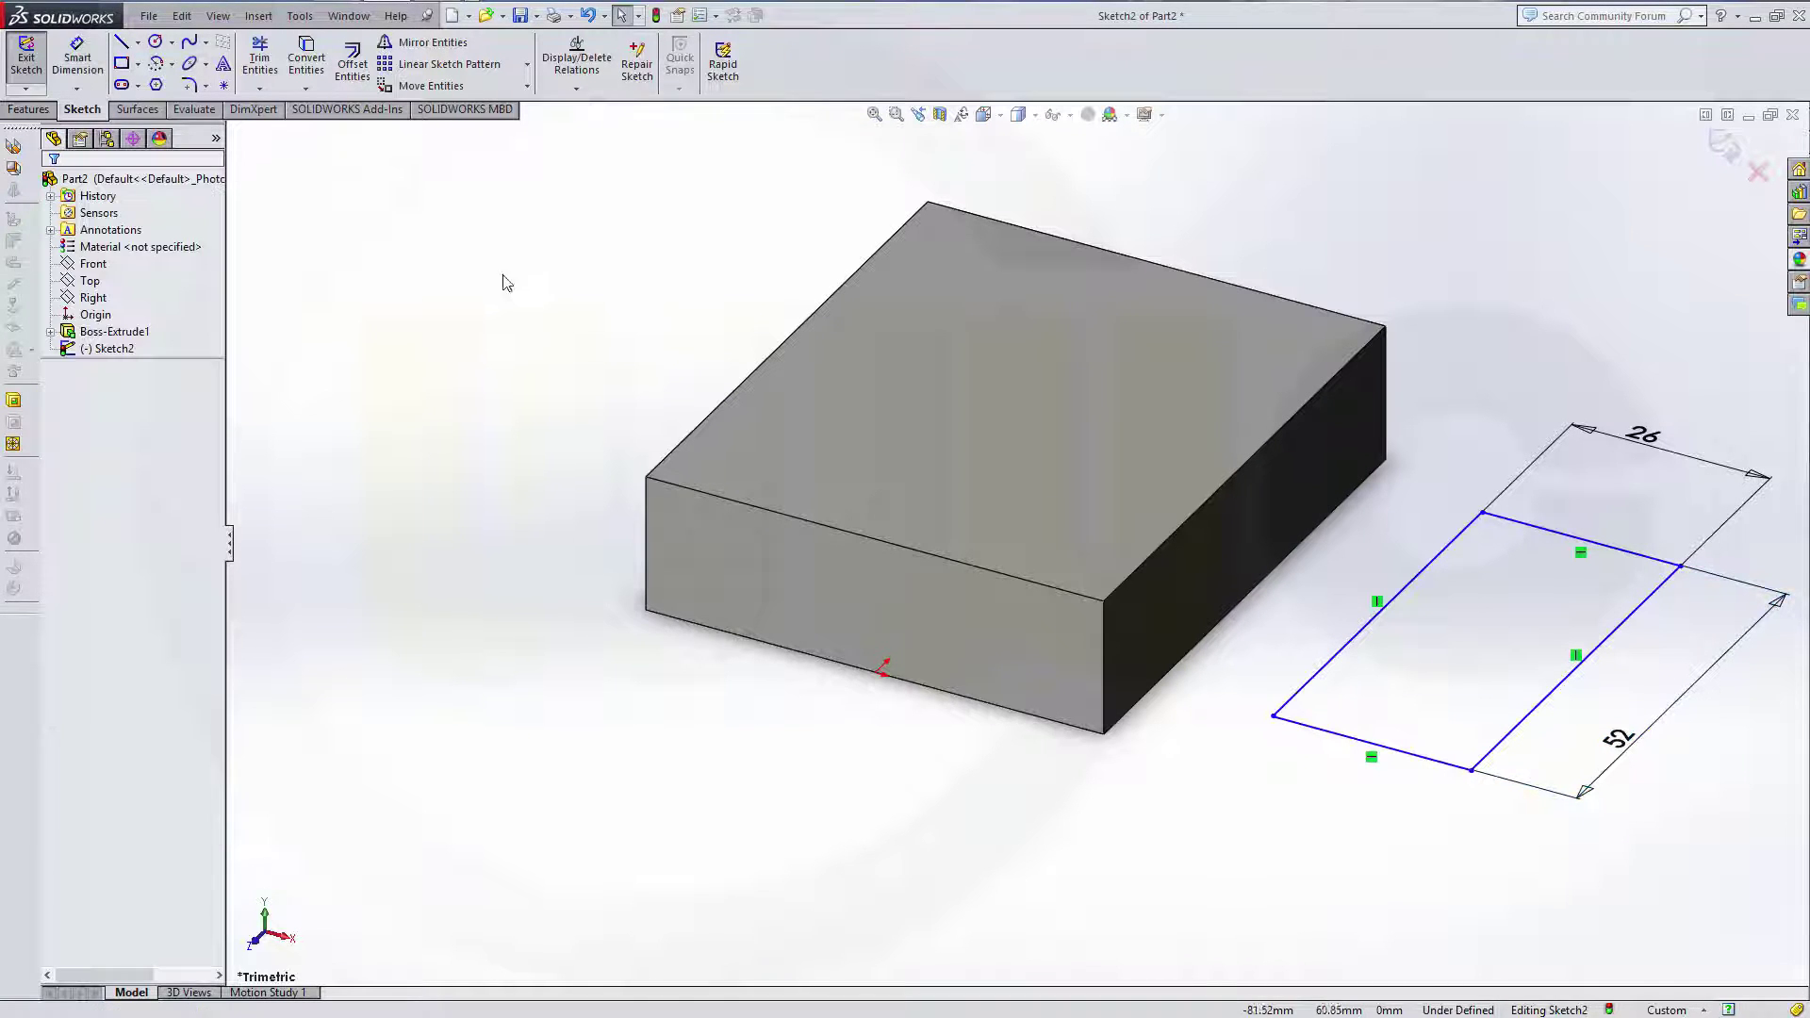
- Add a Midpoint relation between the origin and the near short edge of the 26 by 52 mm rectangle, and finish the sketch
left_click(874, 675)
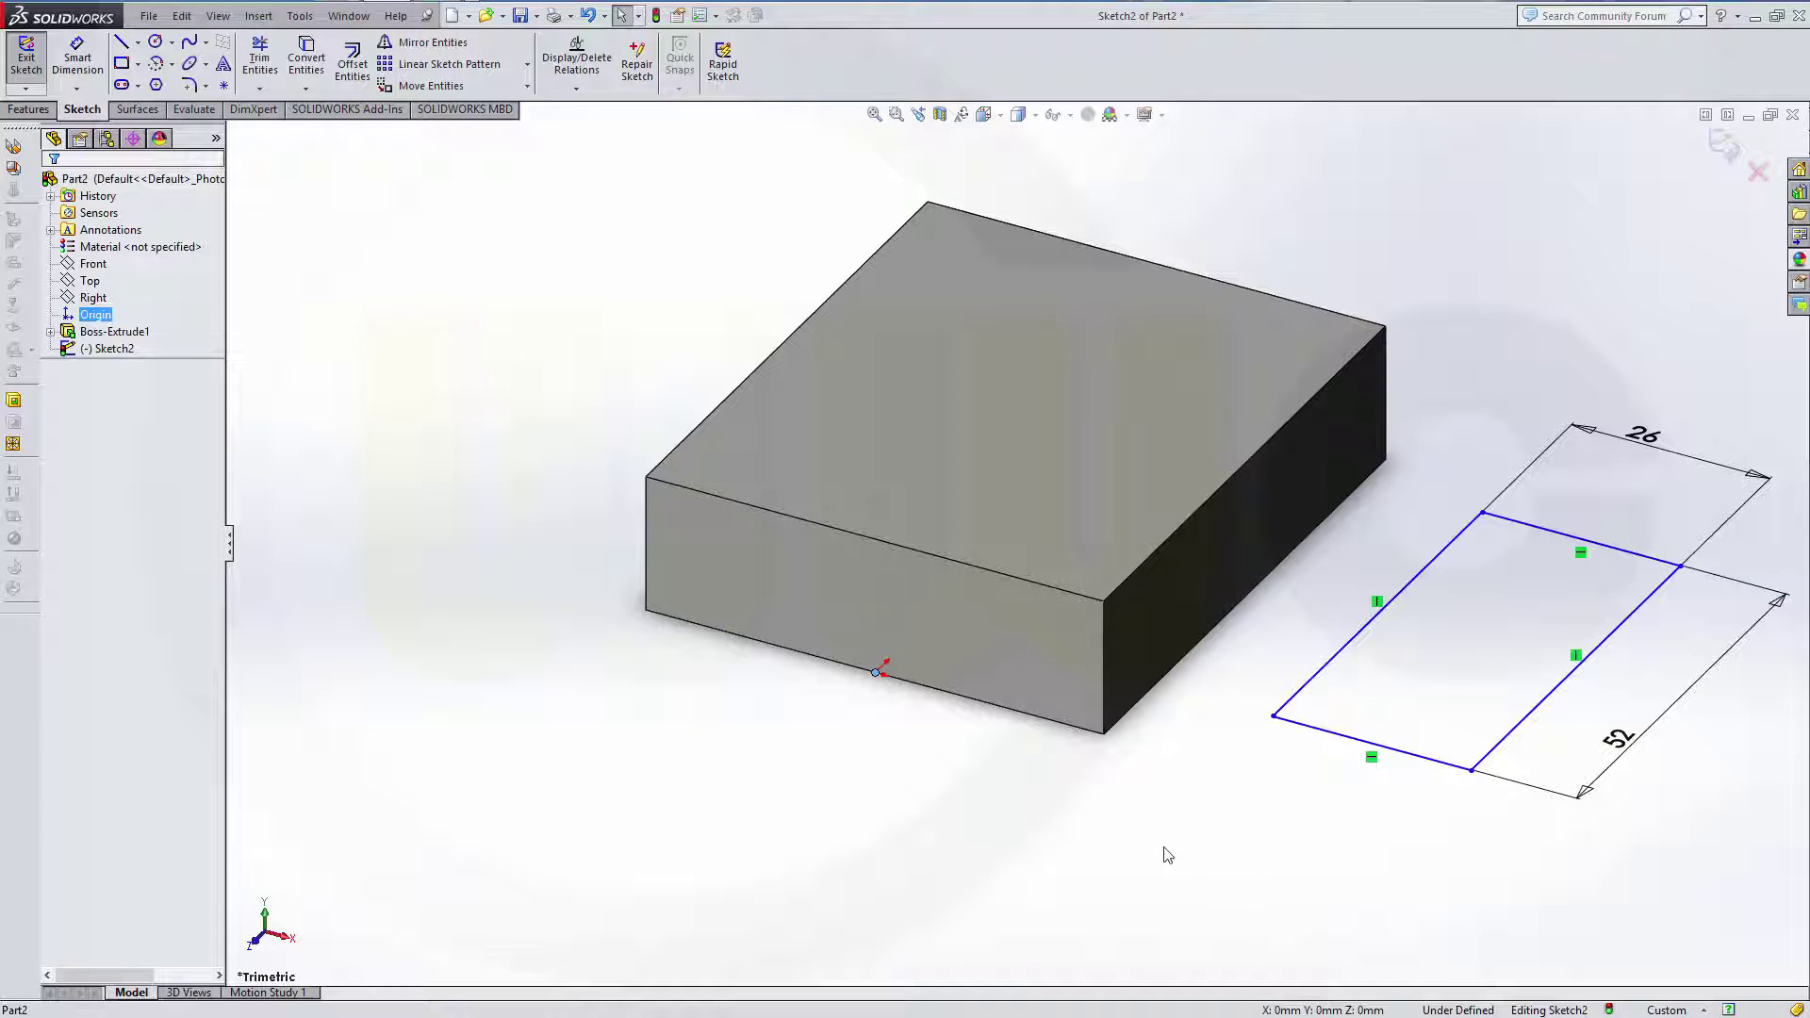
left_click(1359, 742, "ctrl")
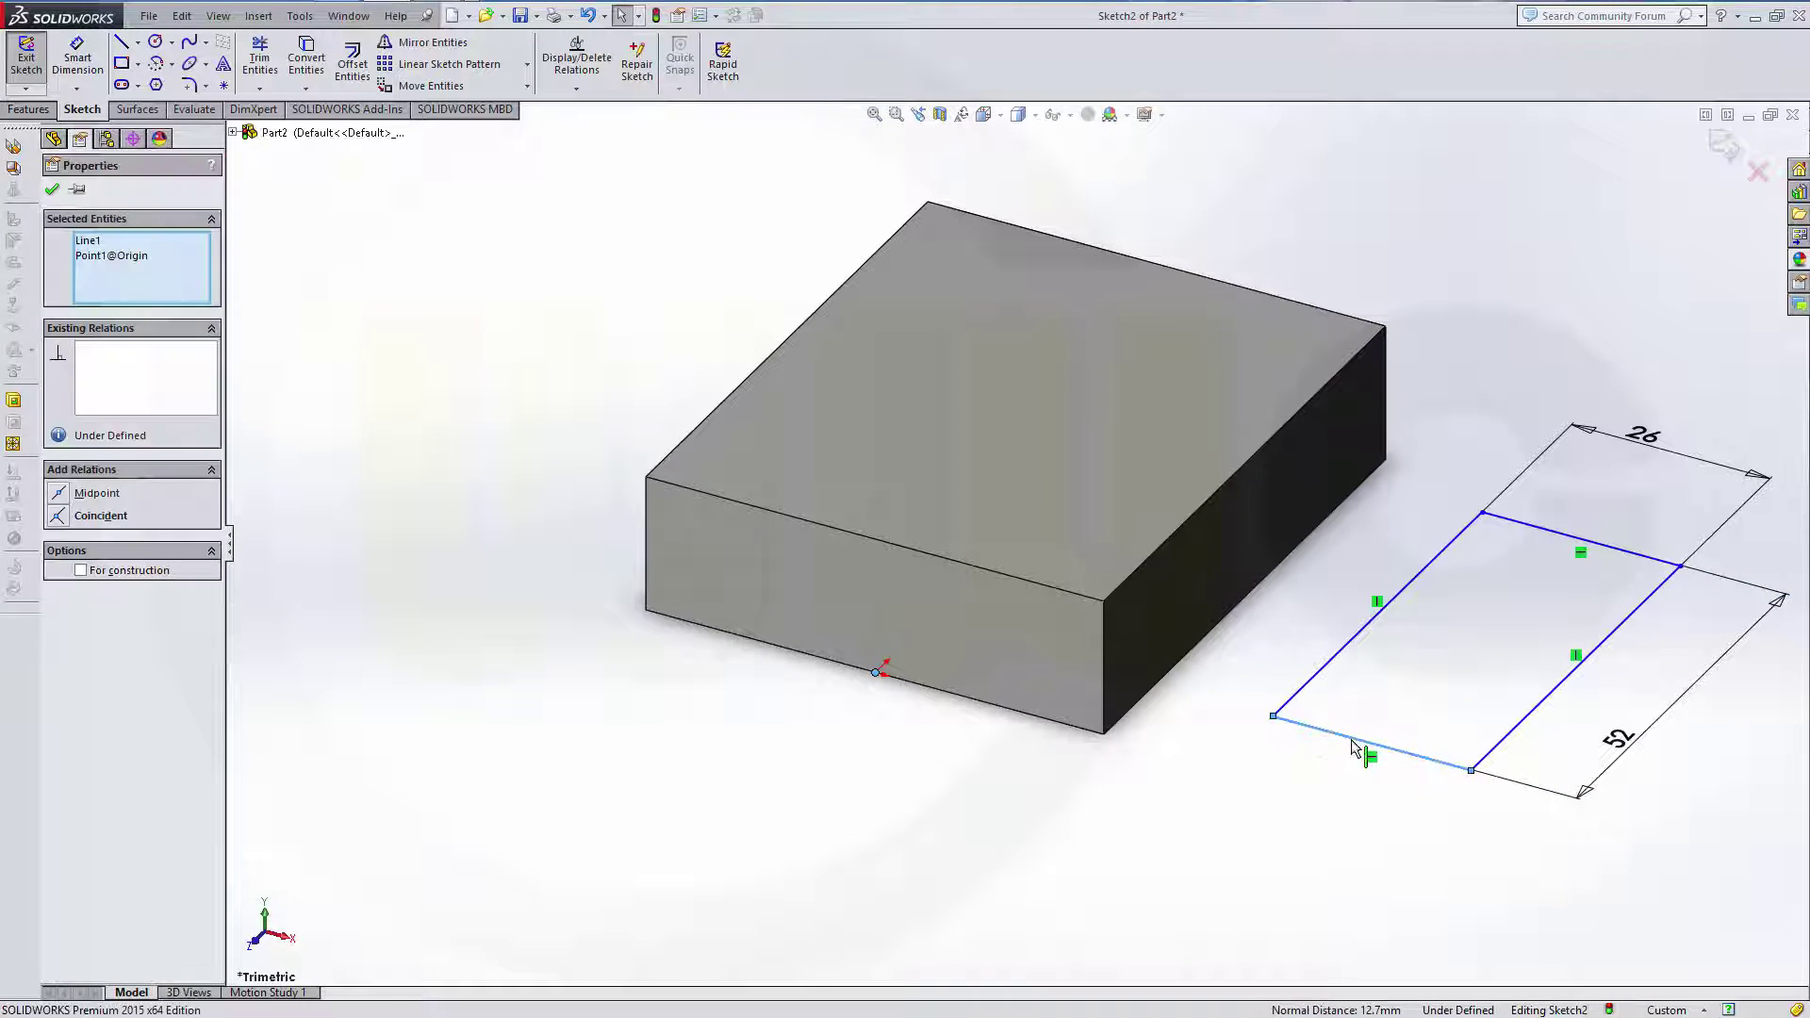
left_click(59, 493)
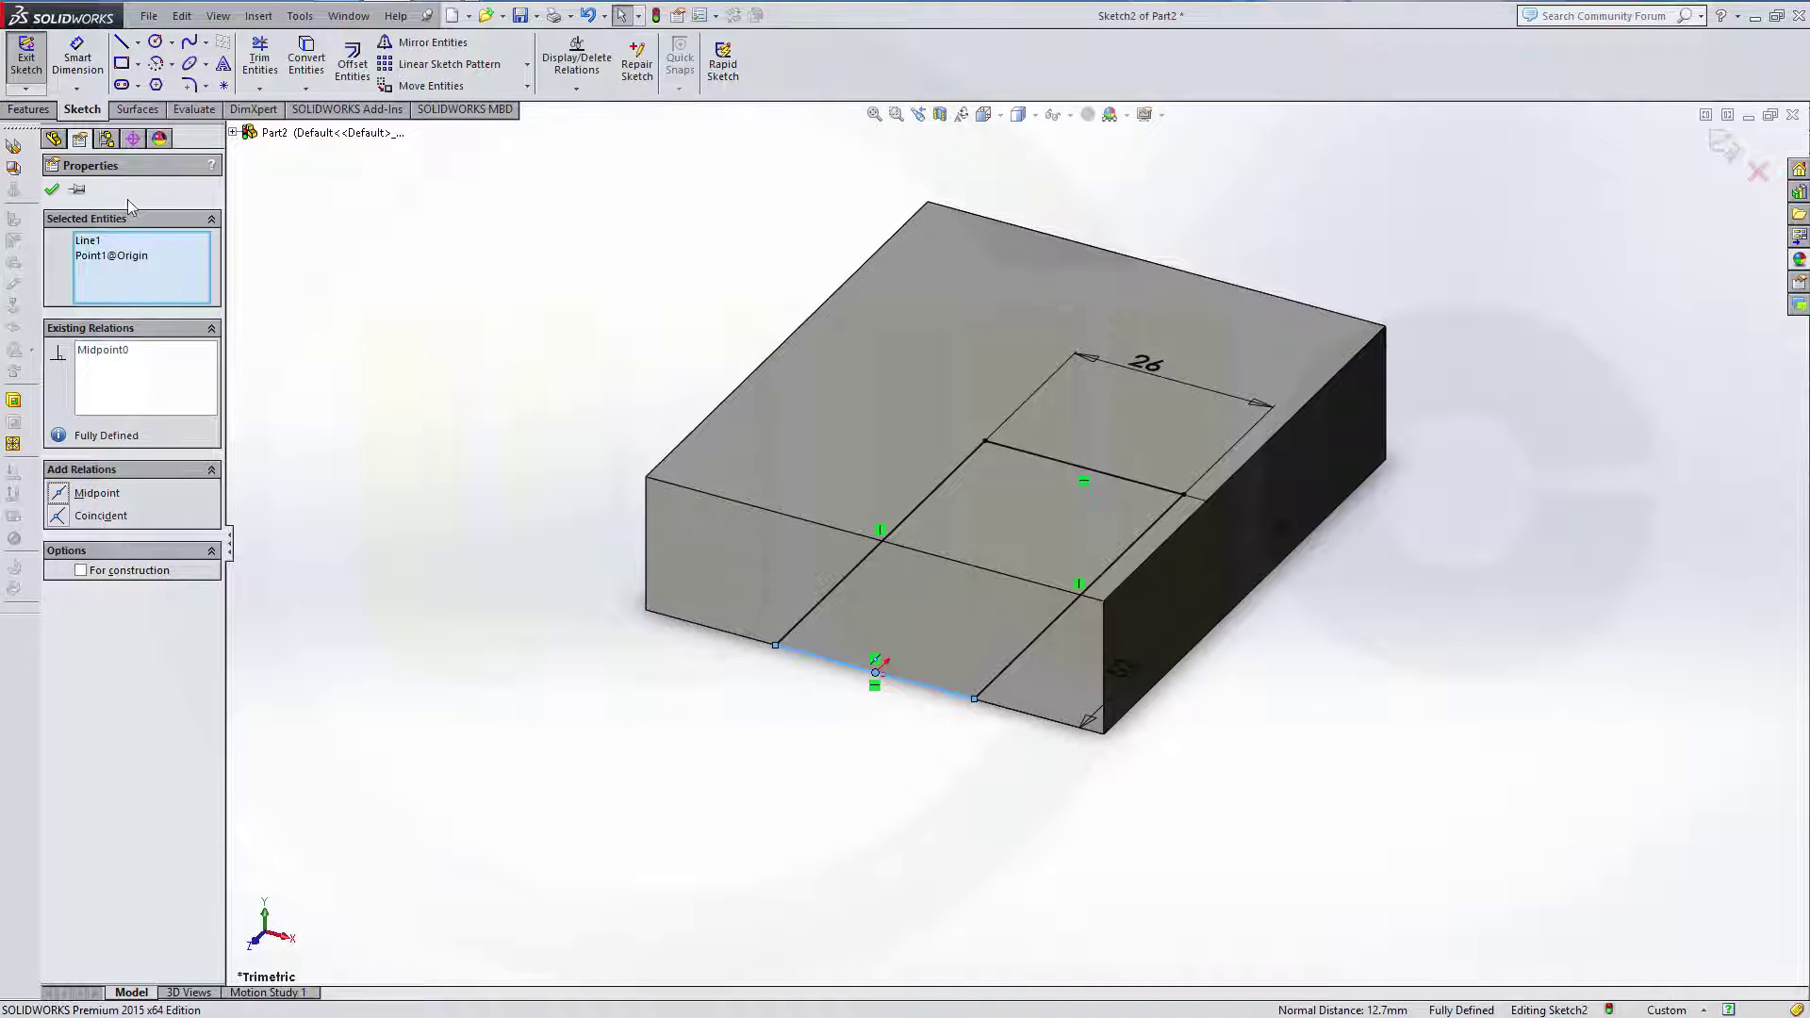
left_click(53, 191)
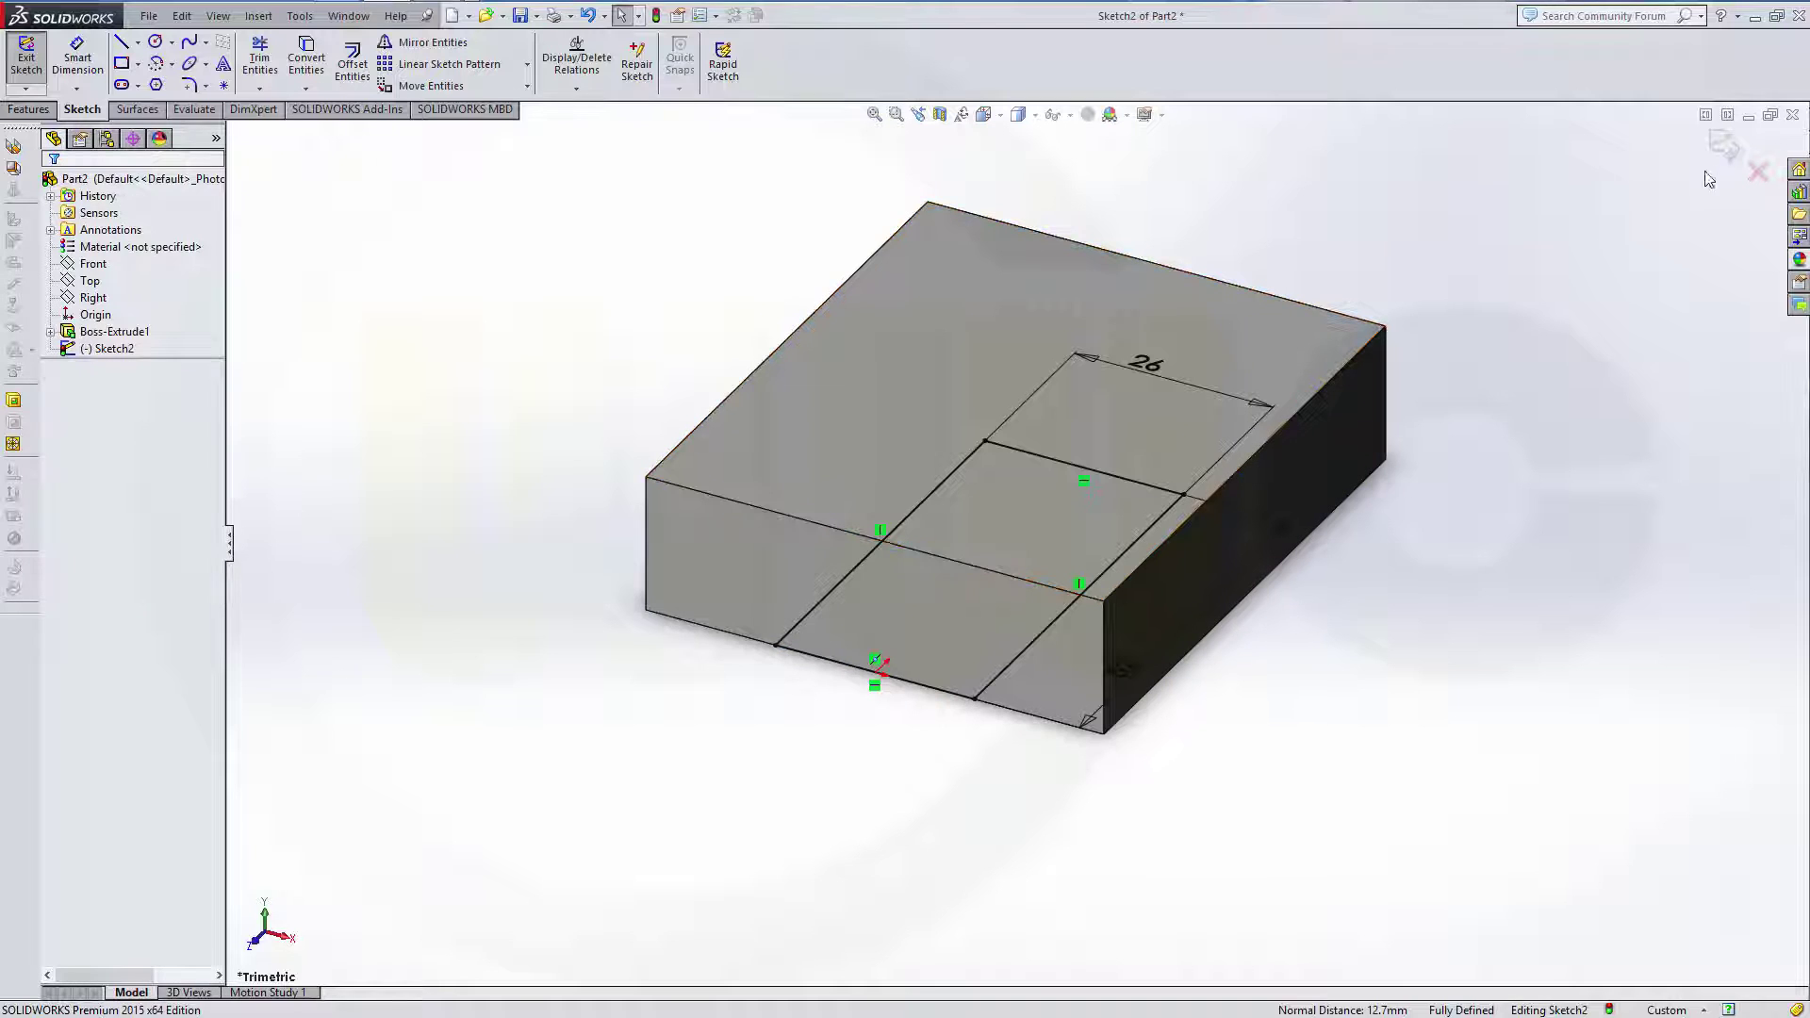
left_click(1723, 145)
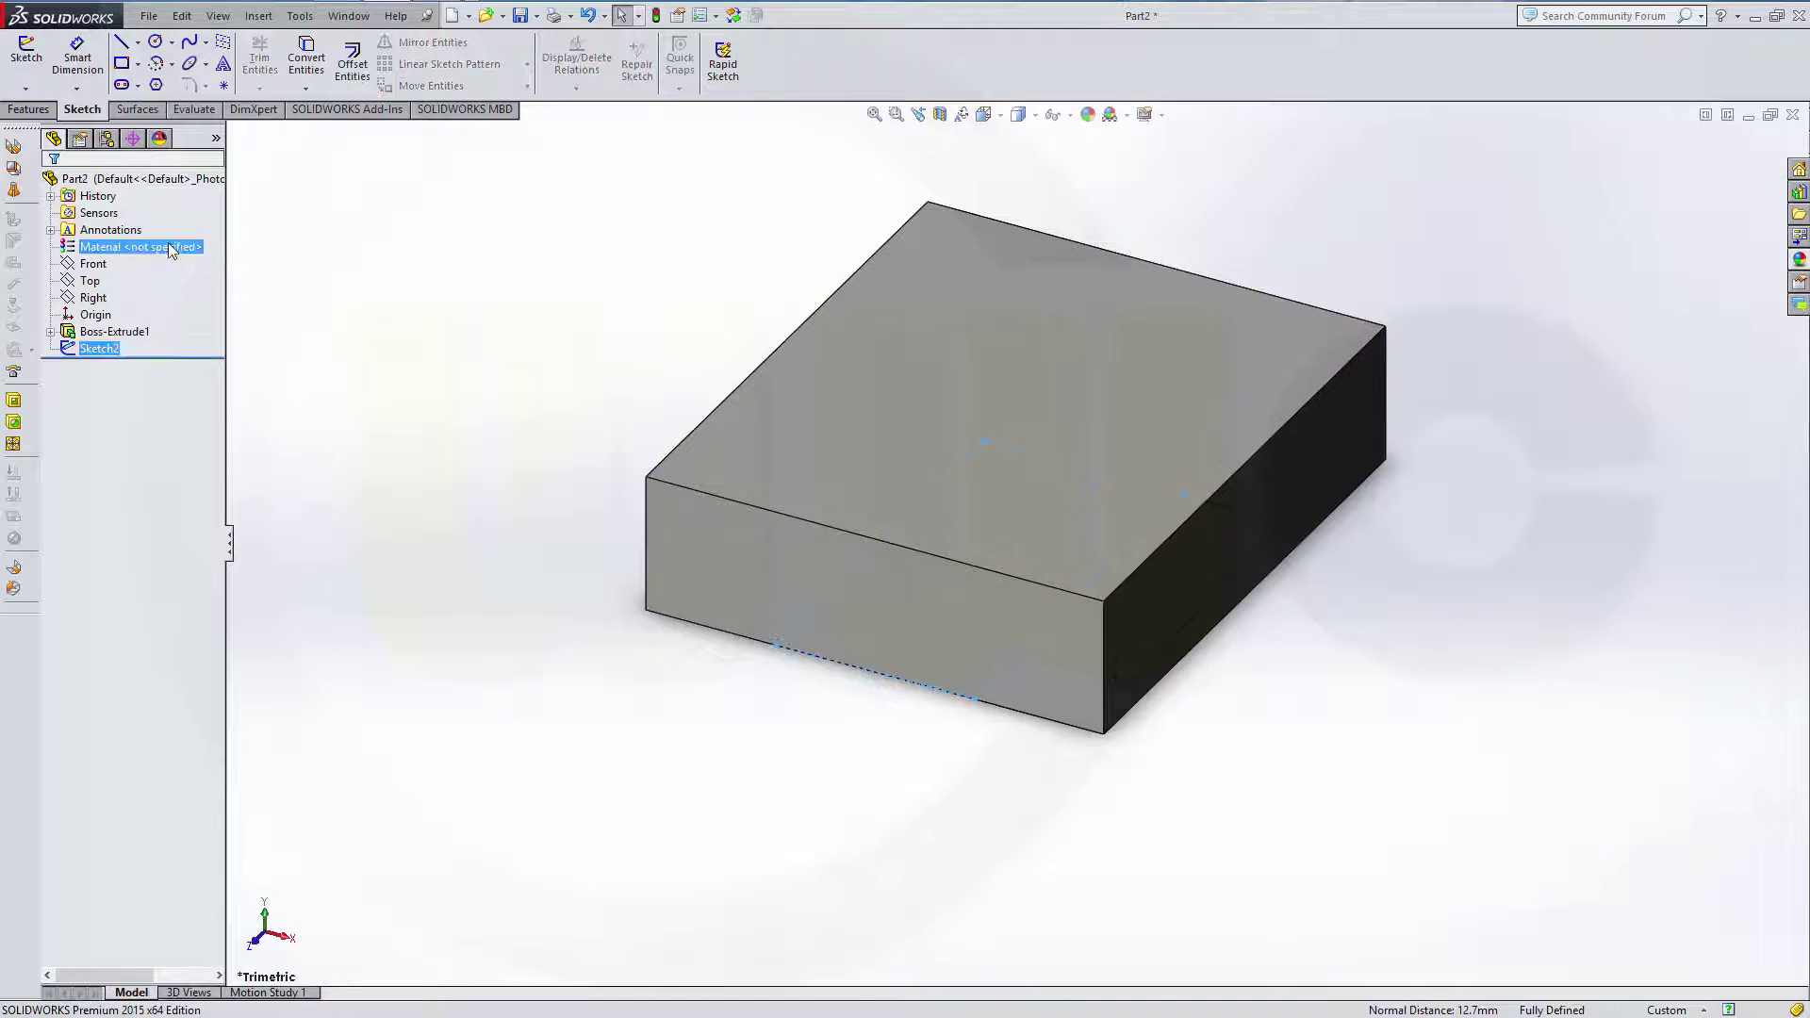
- Extrude the 26 by 52 mm rectangle as a merged boss with a Blind depth of 33 mm
left_click(32, 109)
left_click(35, 64)
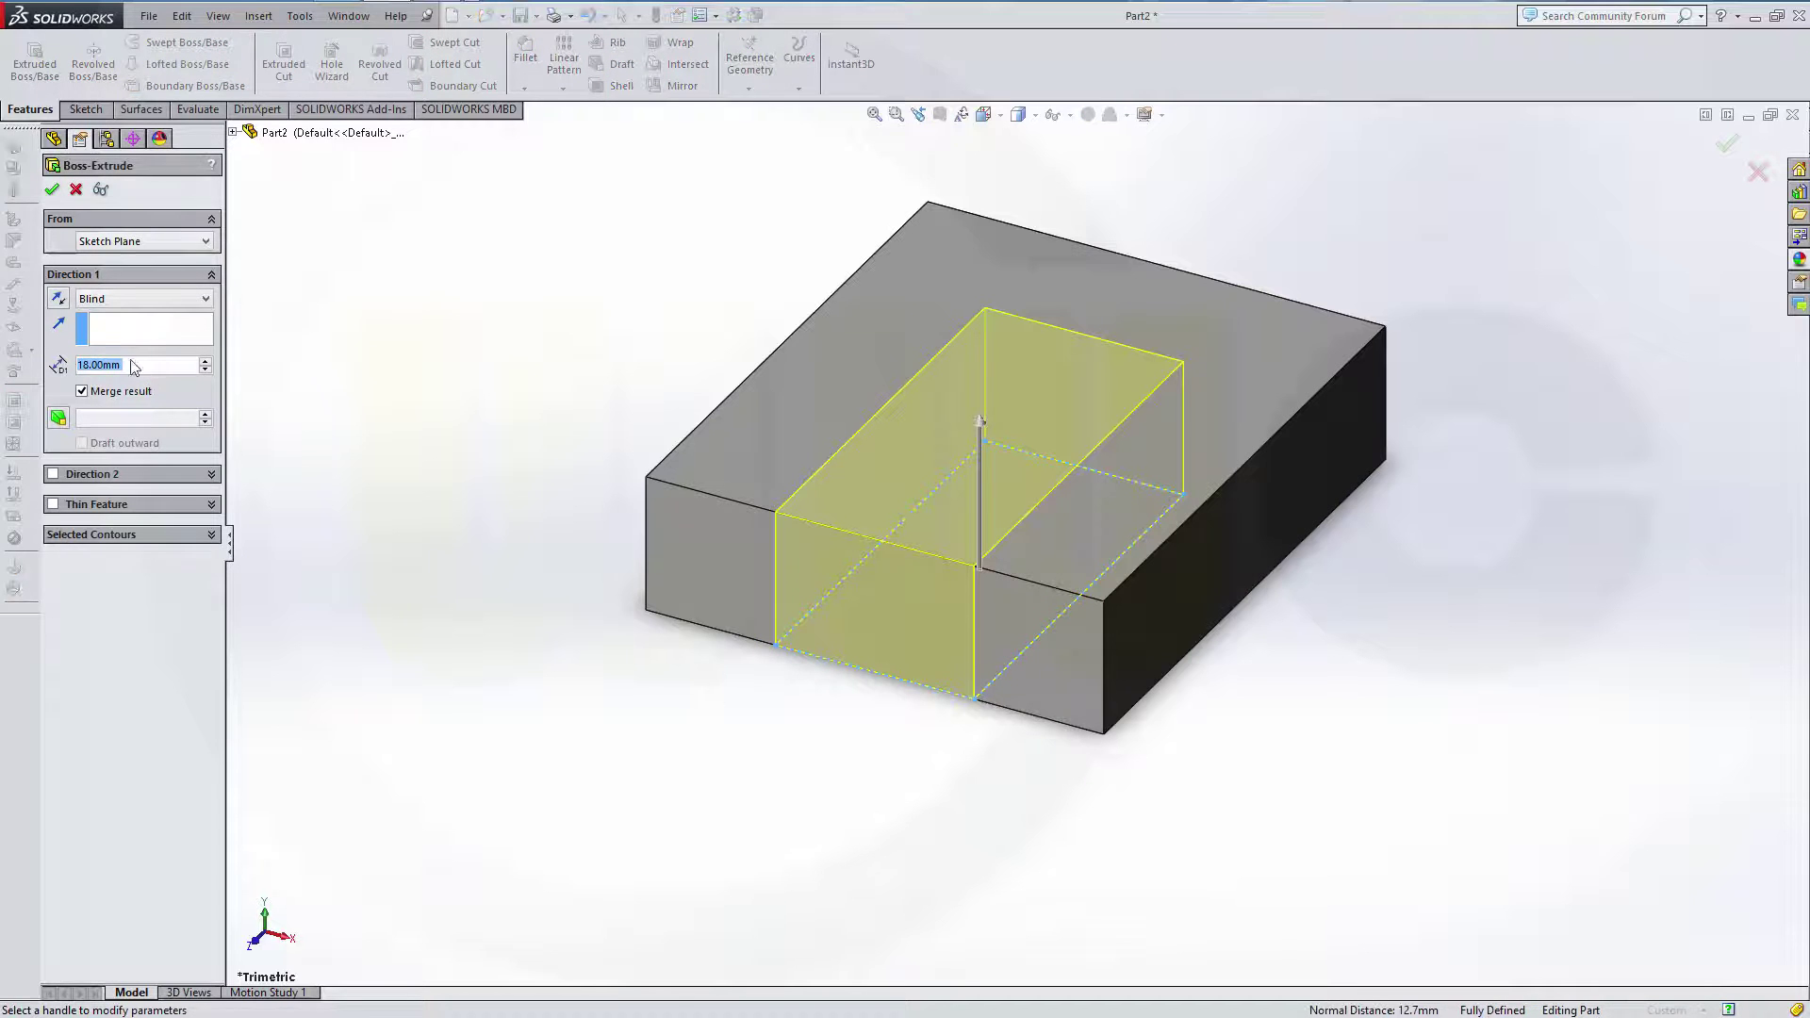
type("33")
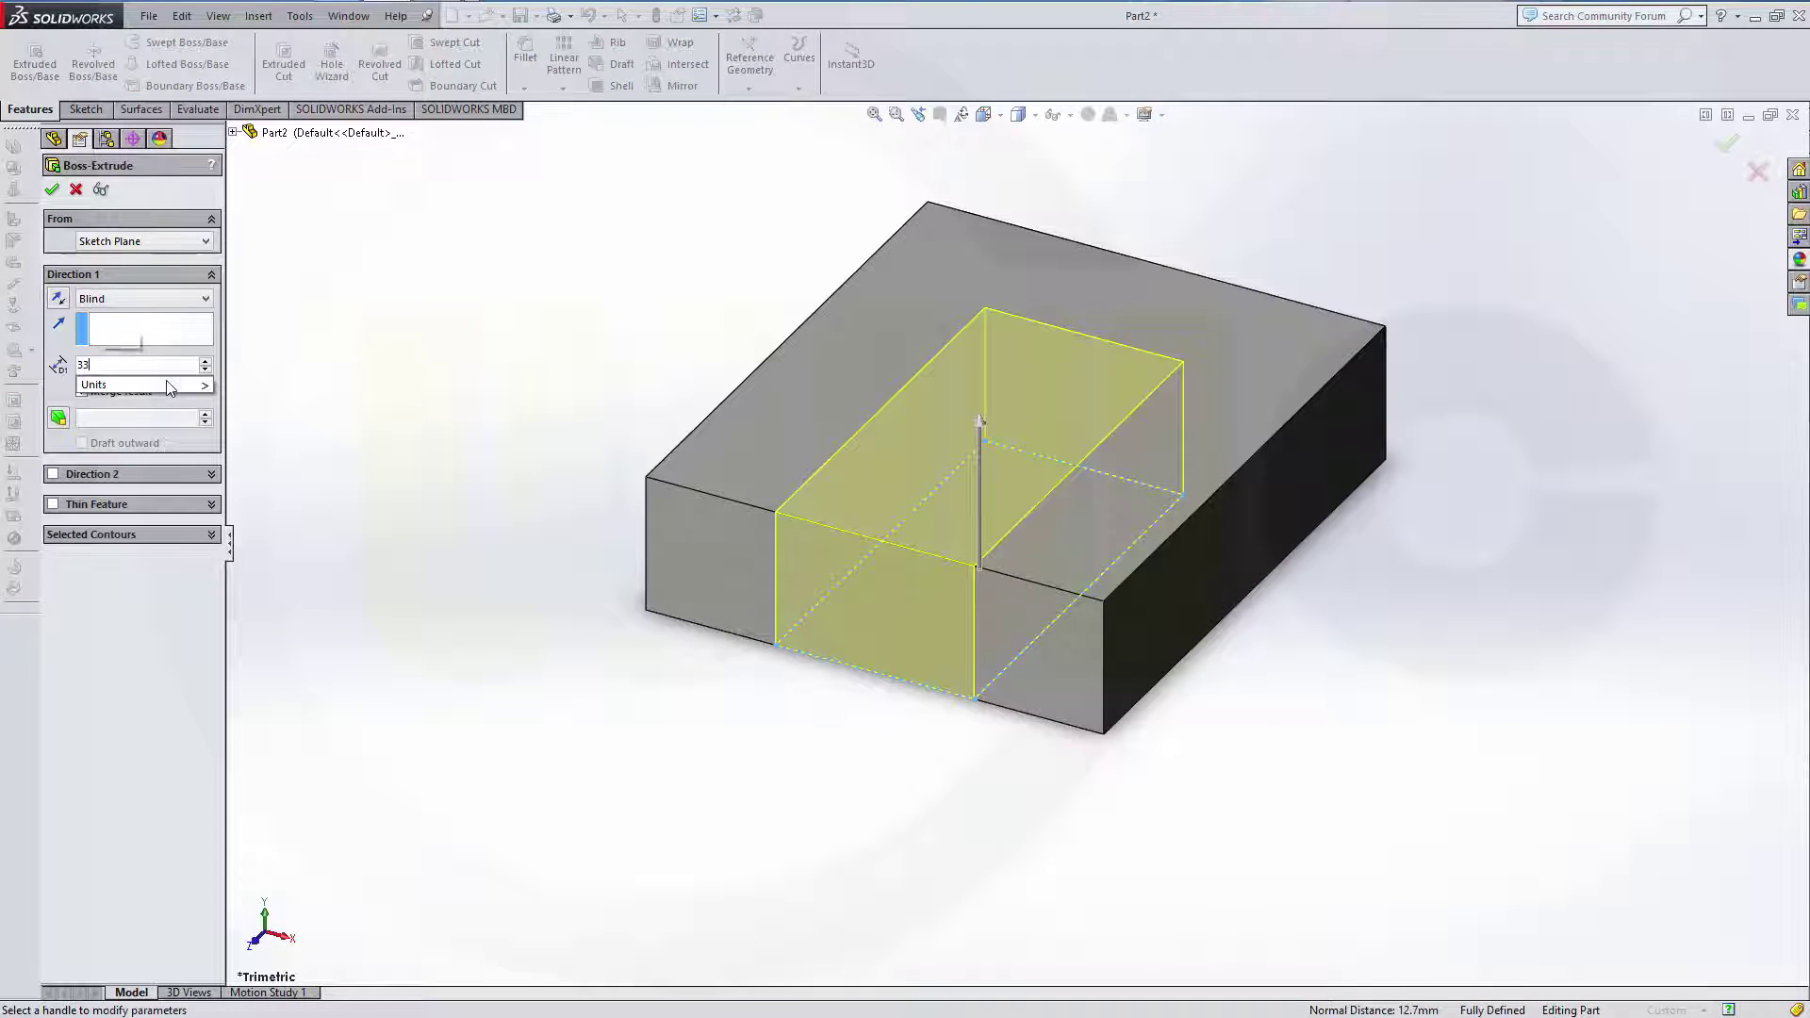
key("Return")
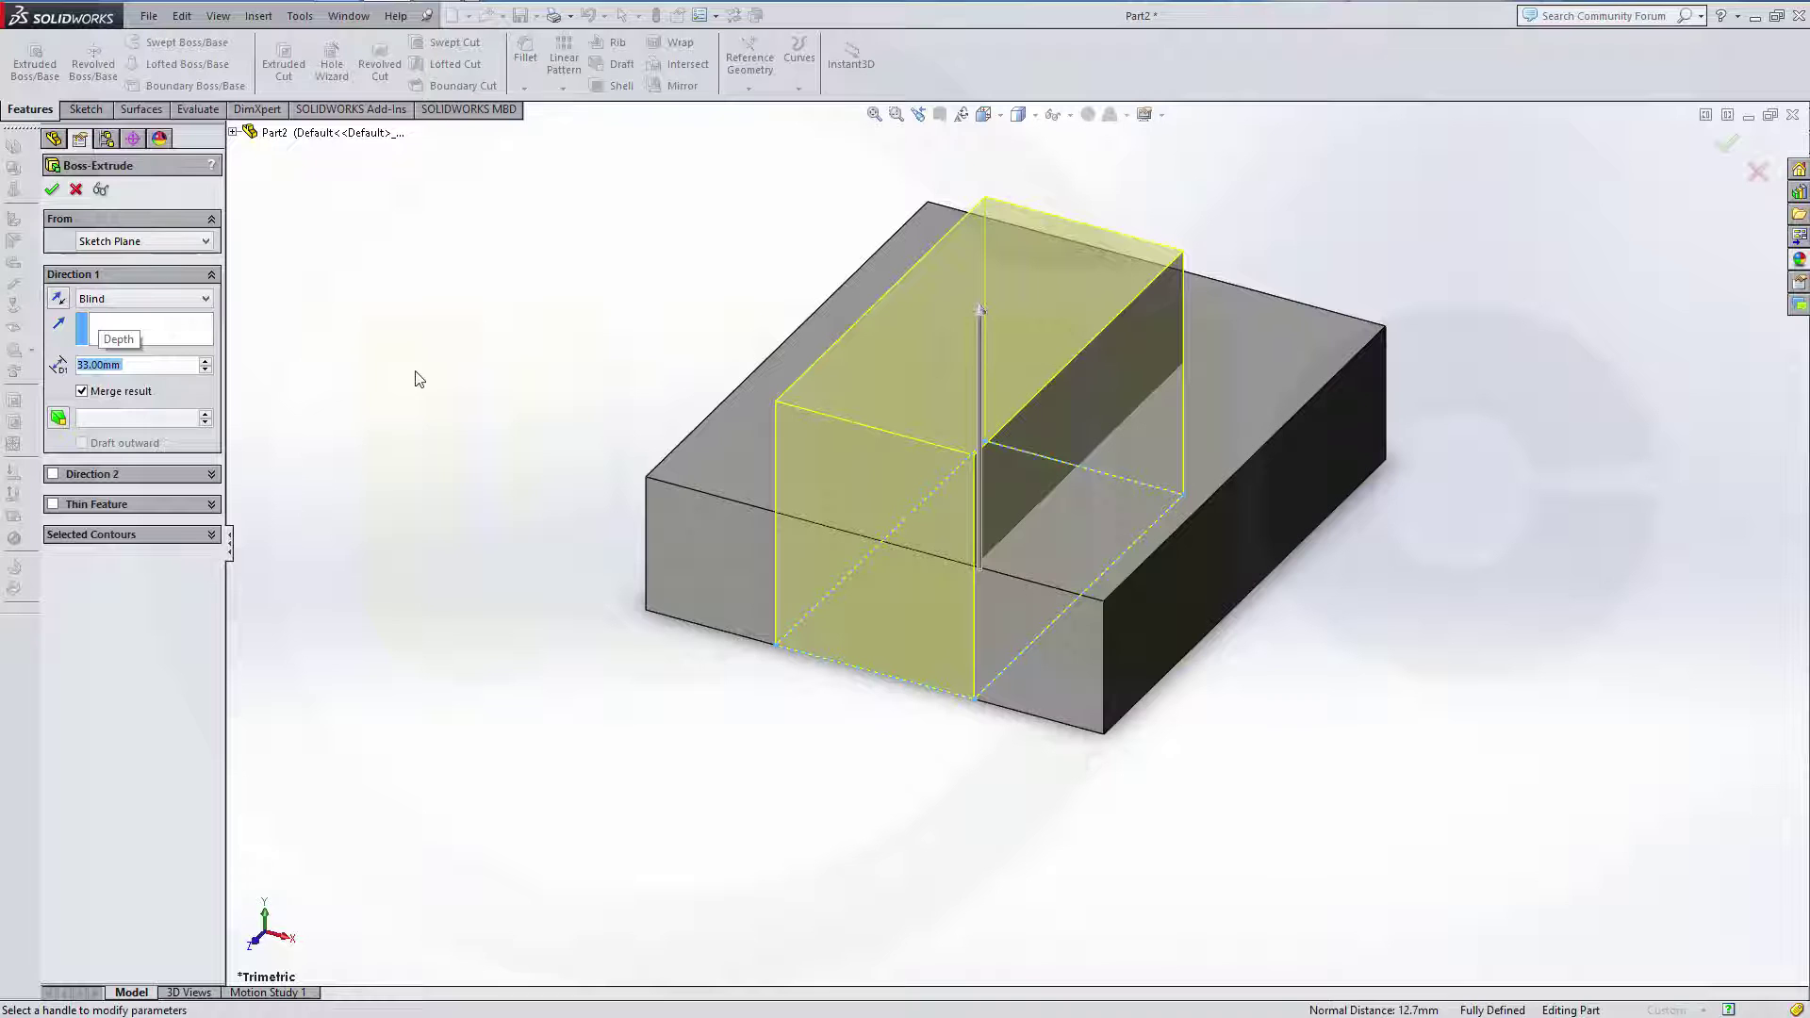
left_click(51, 190)
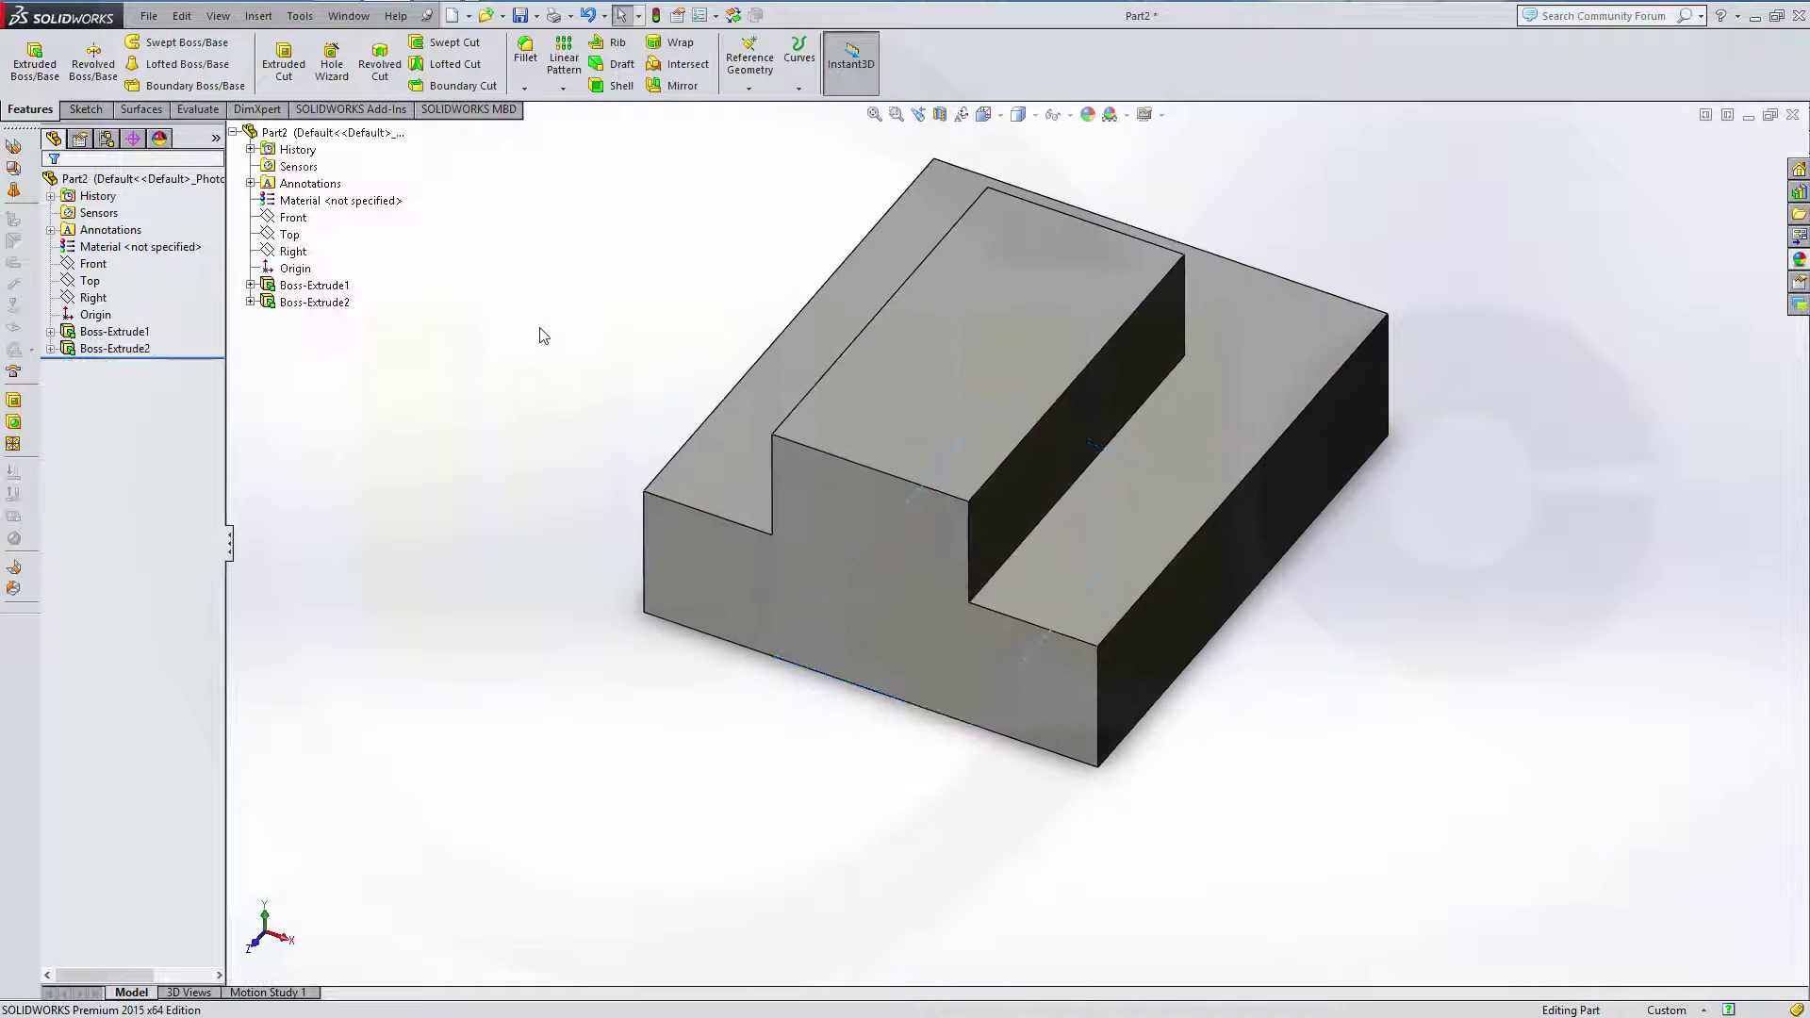
- Set up a Neutral plane draft of 3 degrees with the raised boss's rear end face as the neutral plane
middle_click_drag(600, 336, 613, 524)
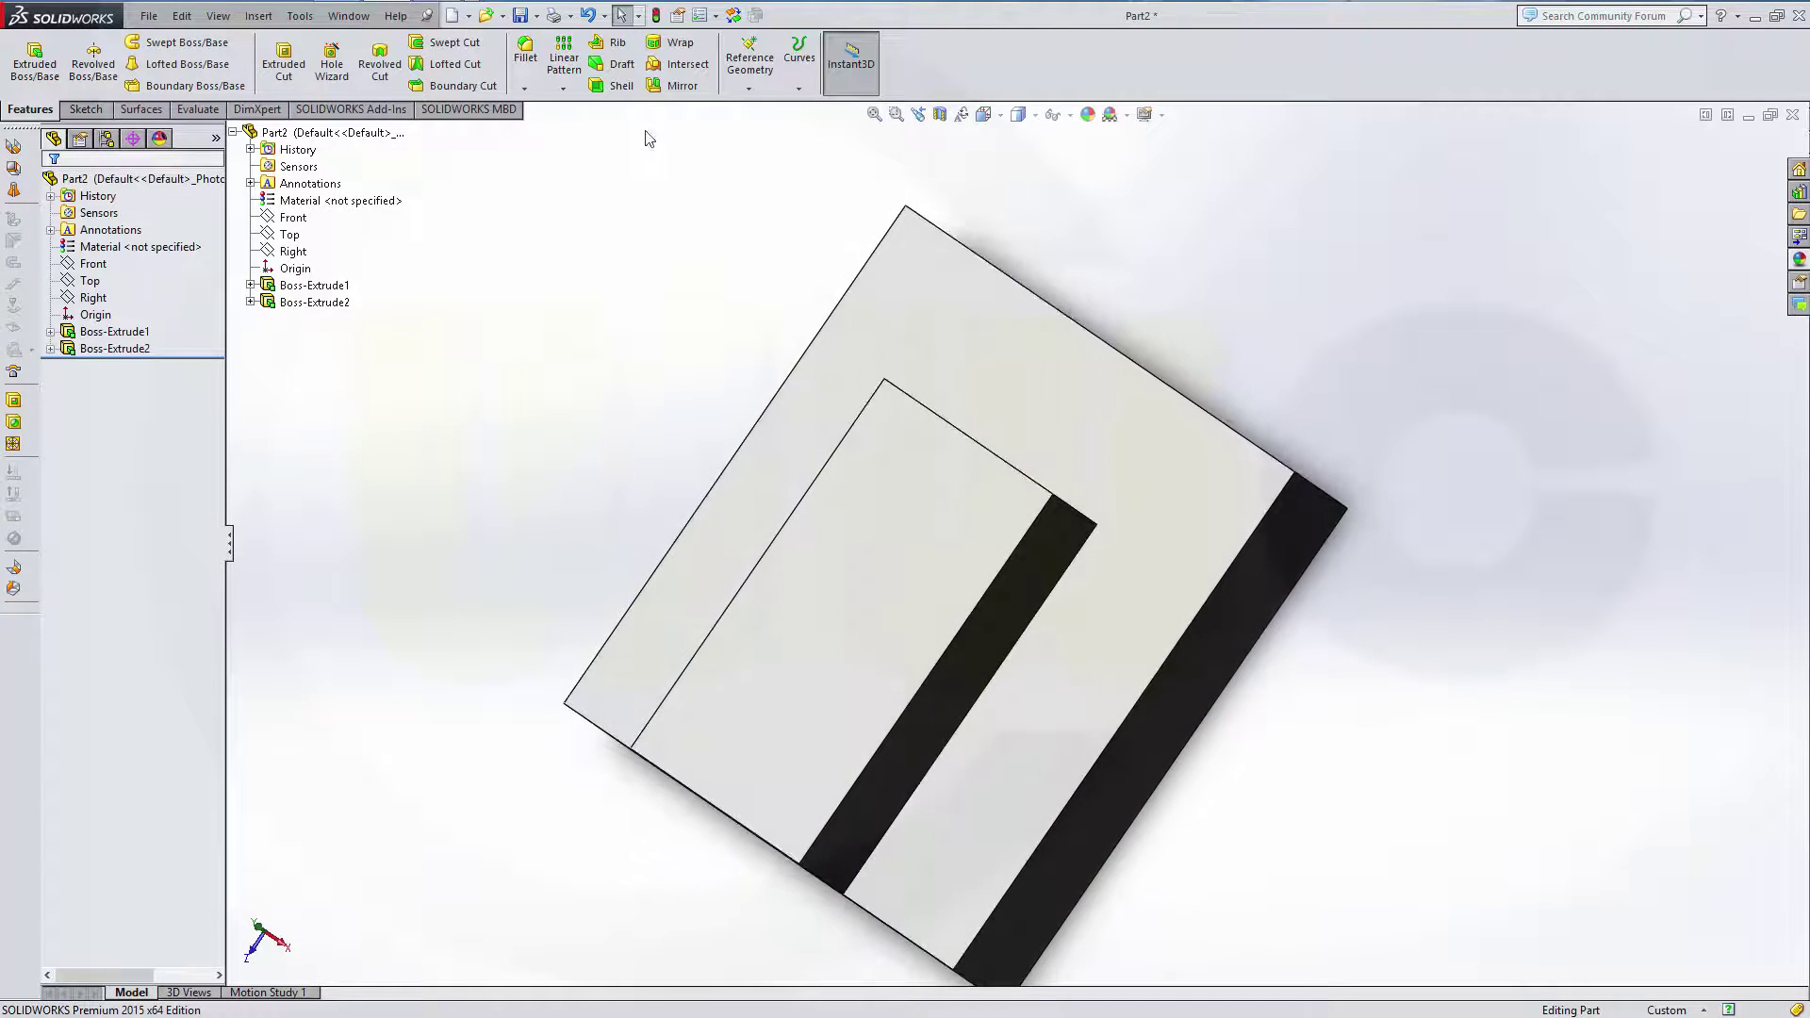
left_click(620, 65)
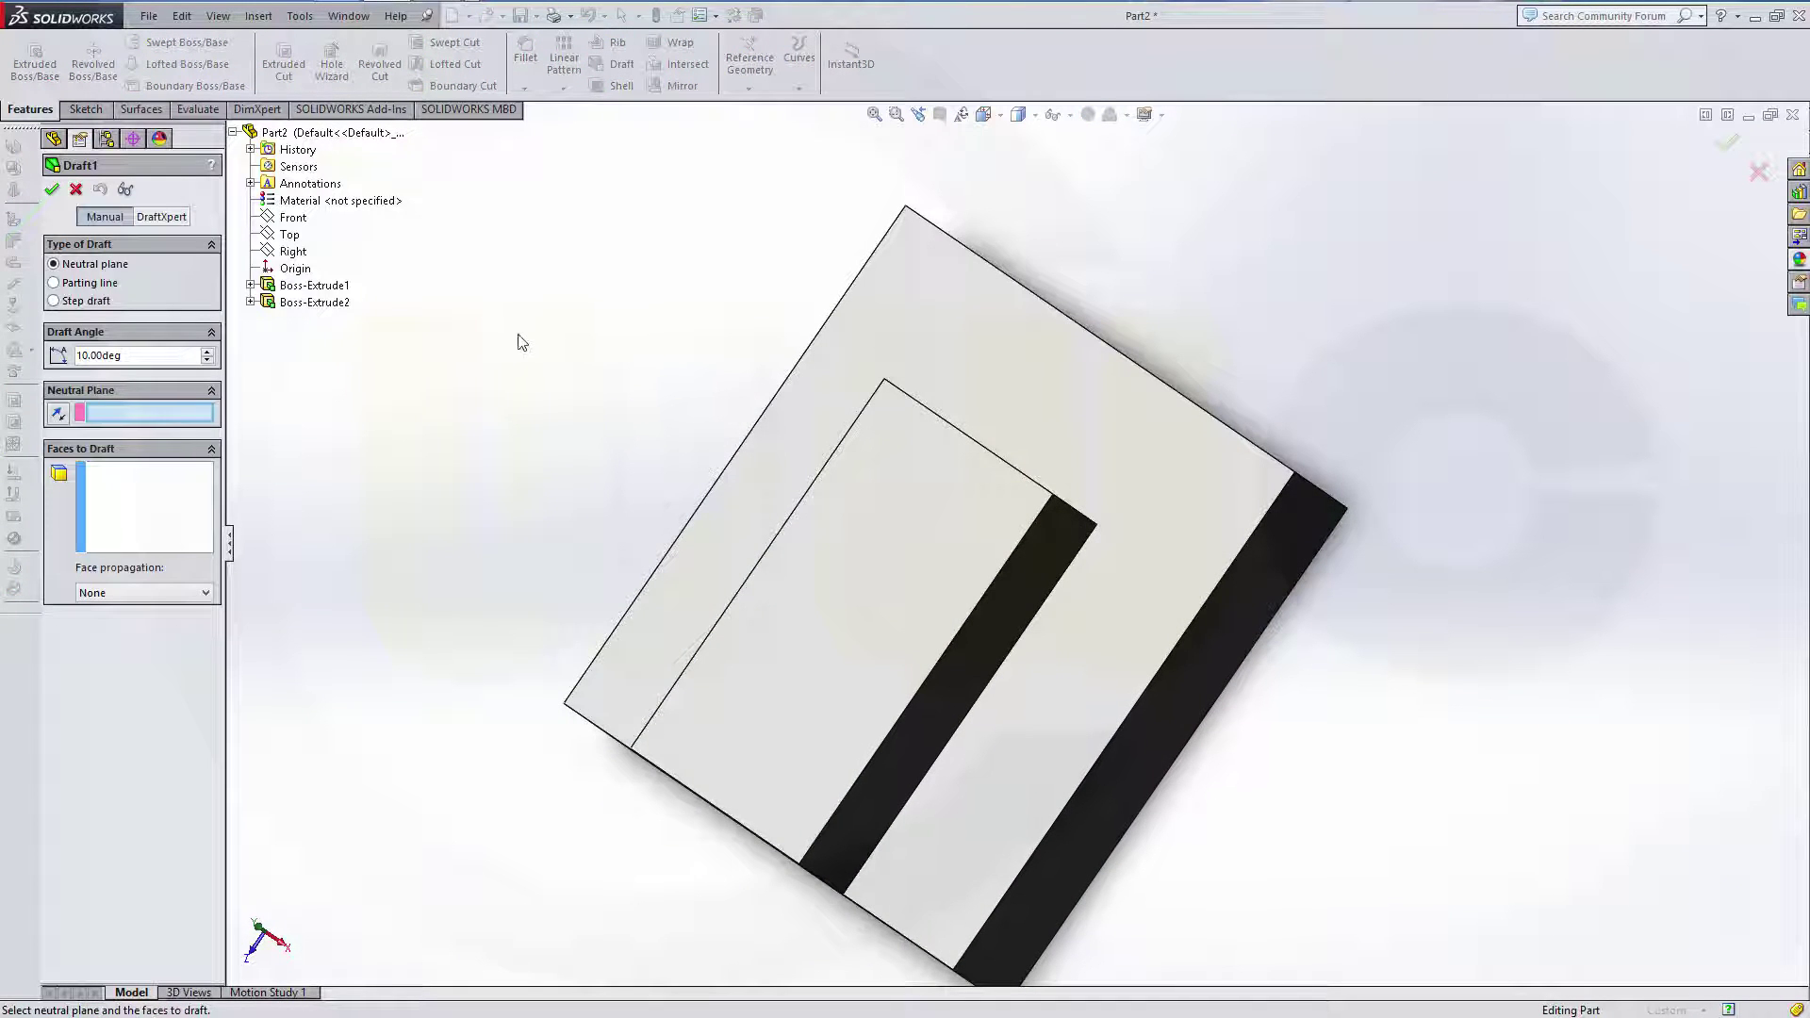
middle_click_drag(420, 311, 444, 343)
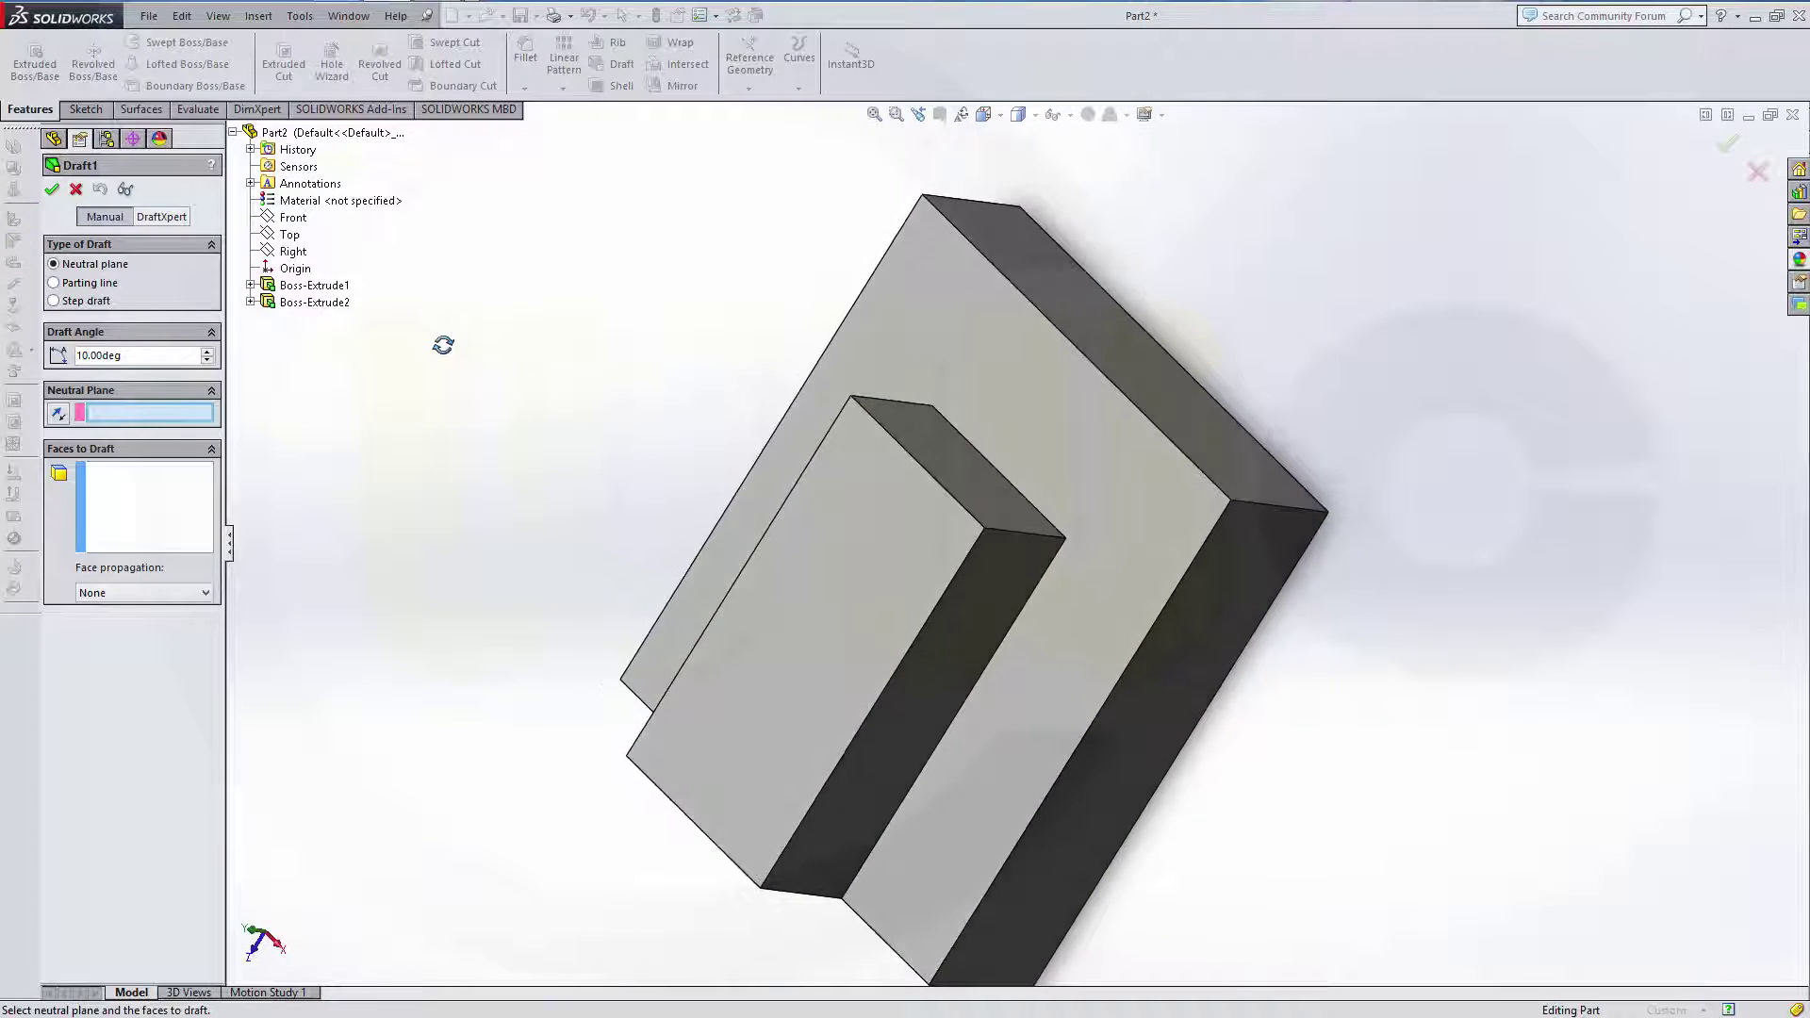
left_click(956, 456)
middle_click_drag(519, 333, 467, 308)
double_click(163, 350)
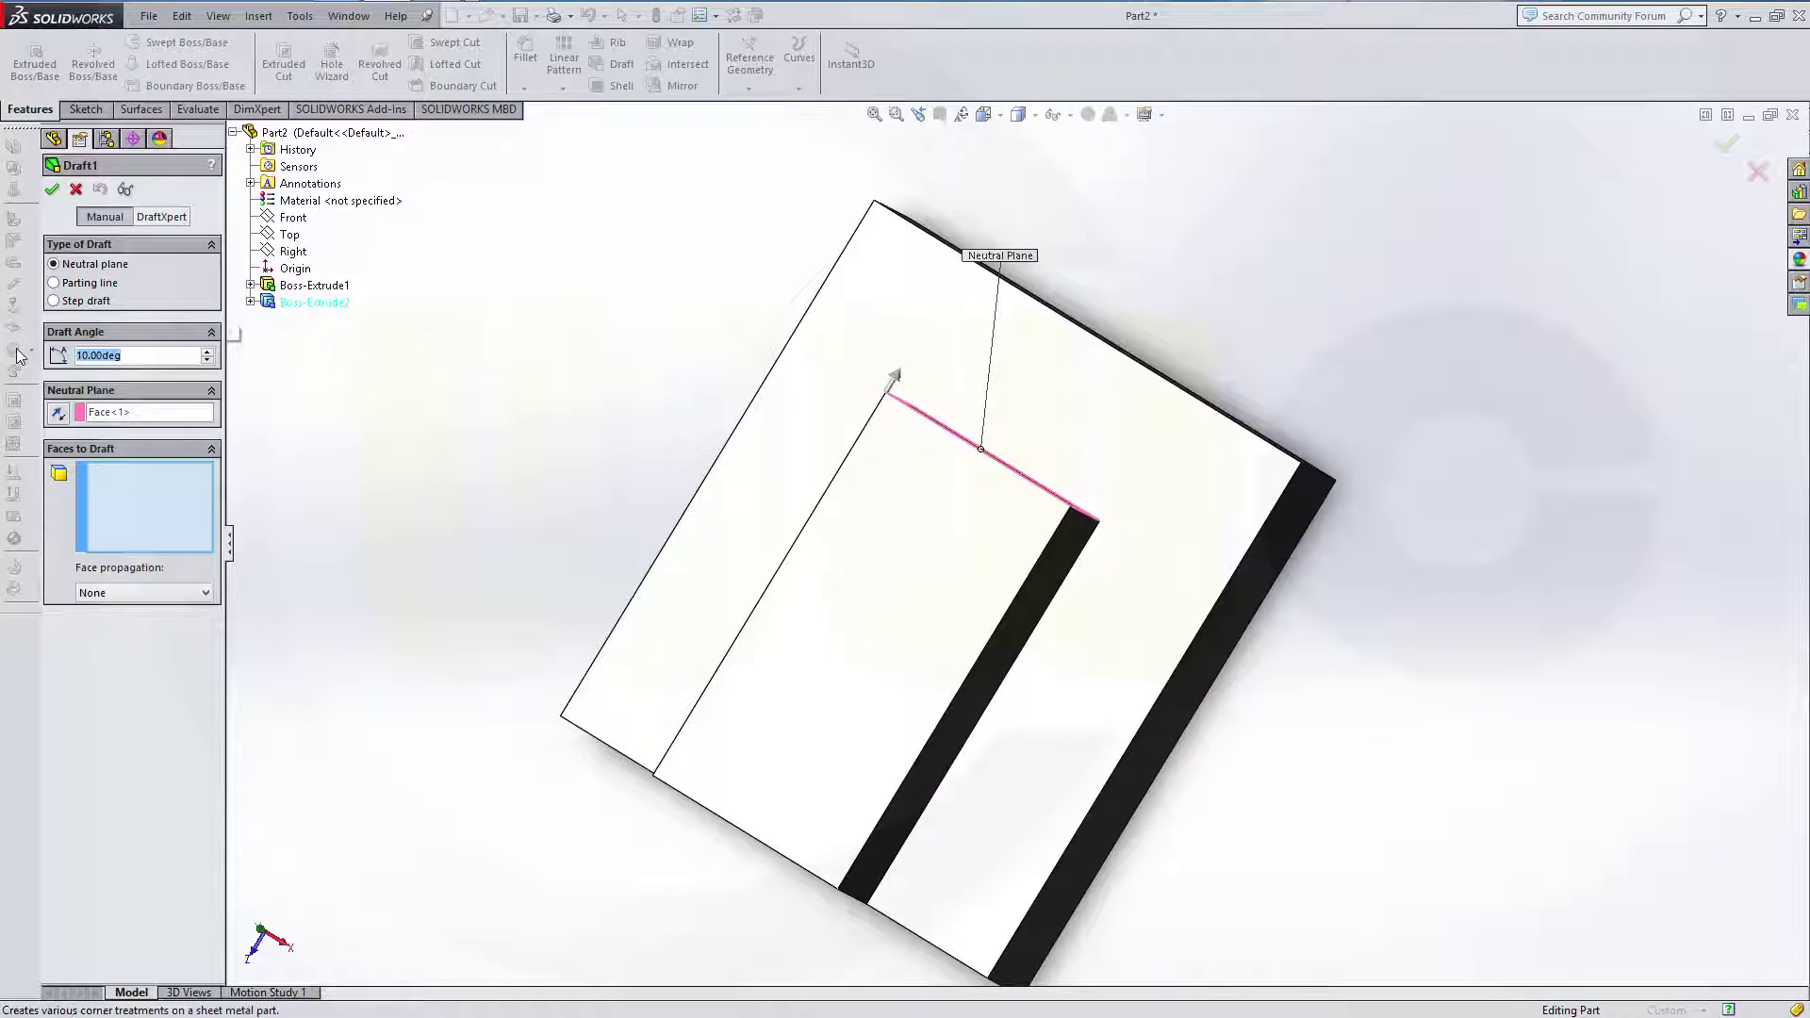
type("3")
key("Return")
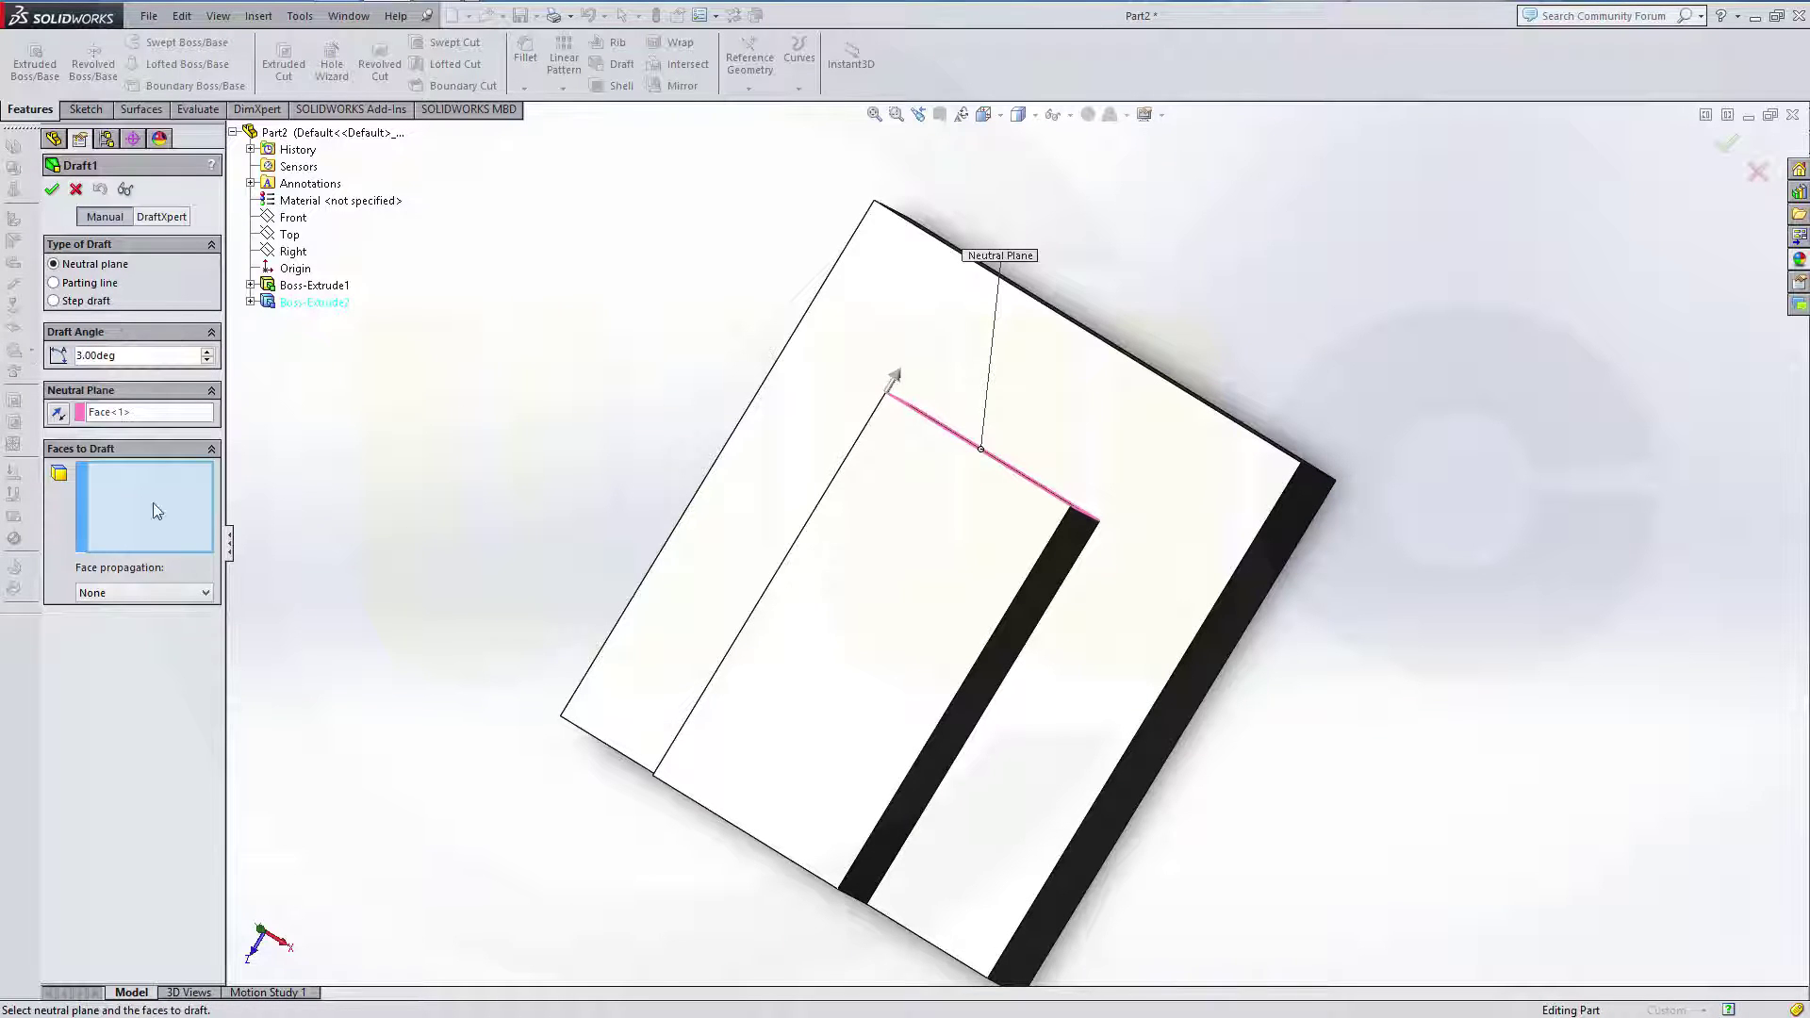
- Choose the raised boss's two long side faces as faces to draft, check the detailed preview and apply the draft
middle_click_drag(395, 445, 557, 449)
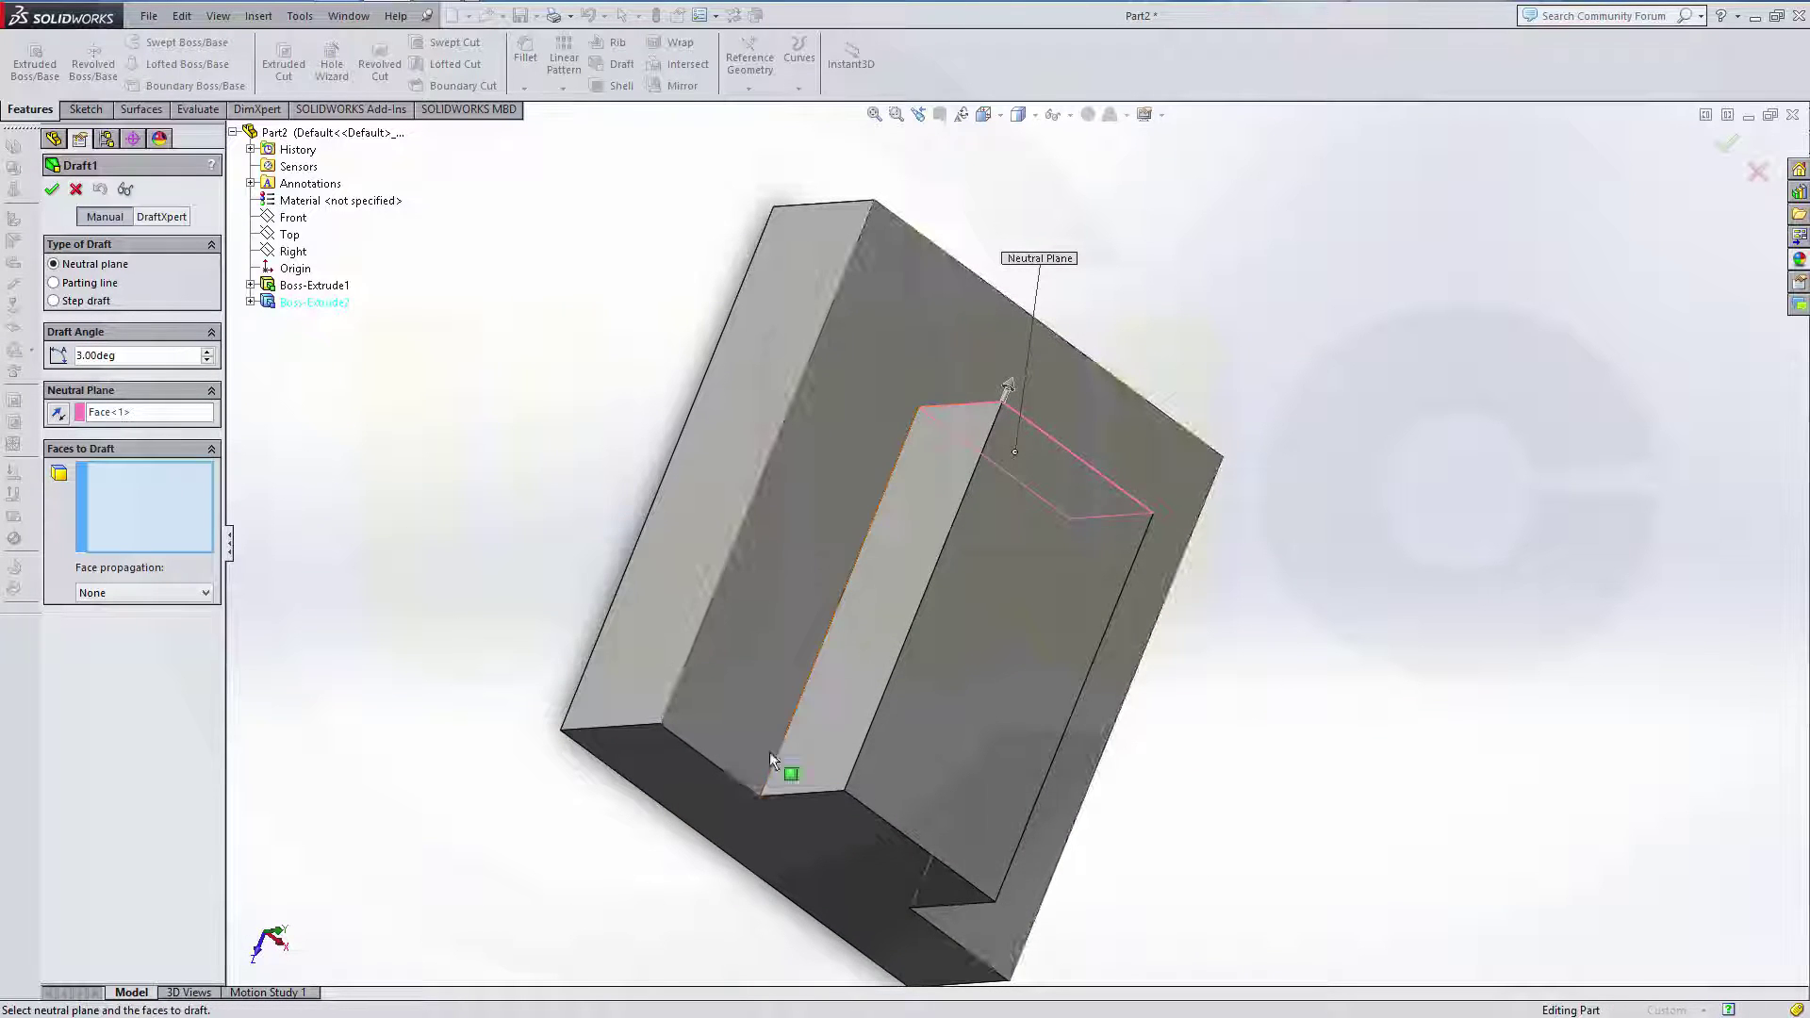
left_click(875, 658)
middle_click_drag(1370, 711, 990, 624)
left_click(989, 624)
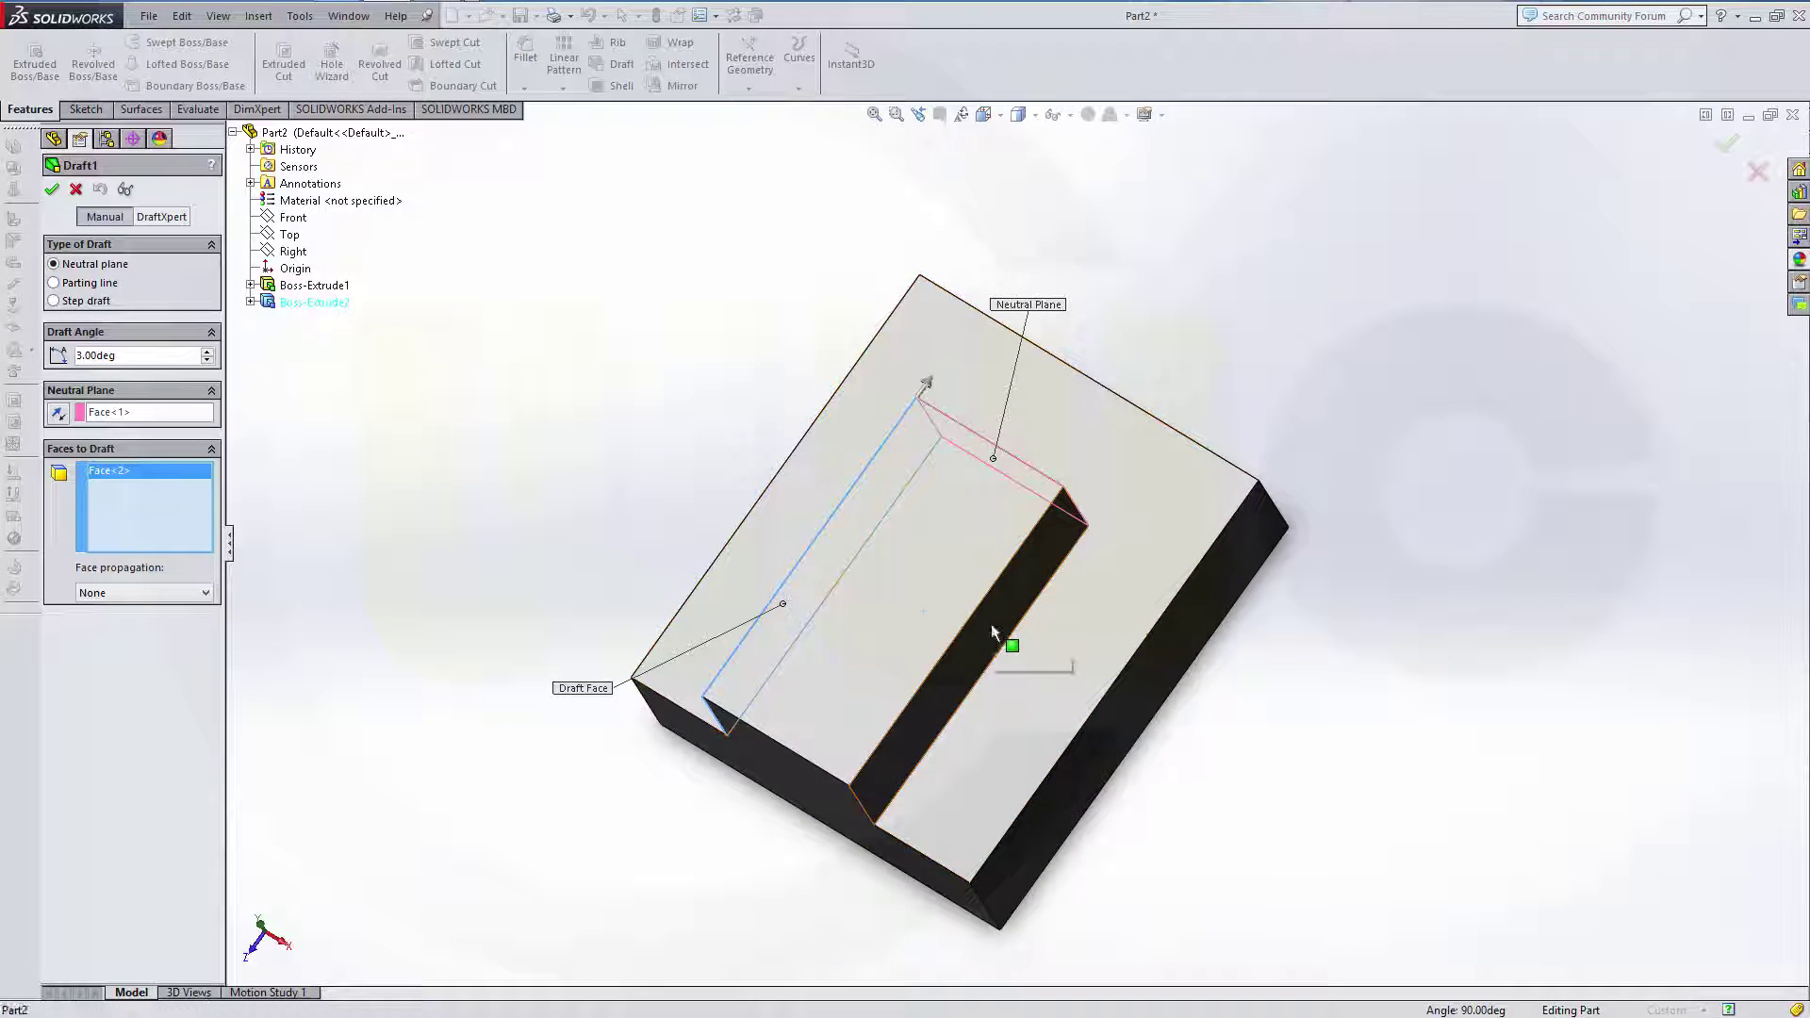
middle_click_drag(536, 468, 569, 535)
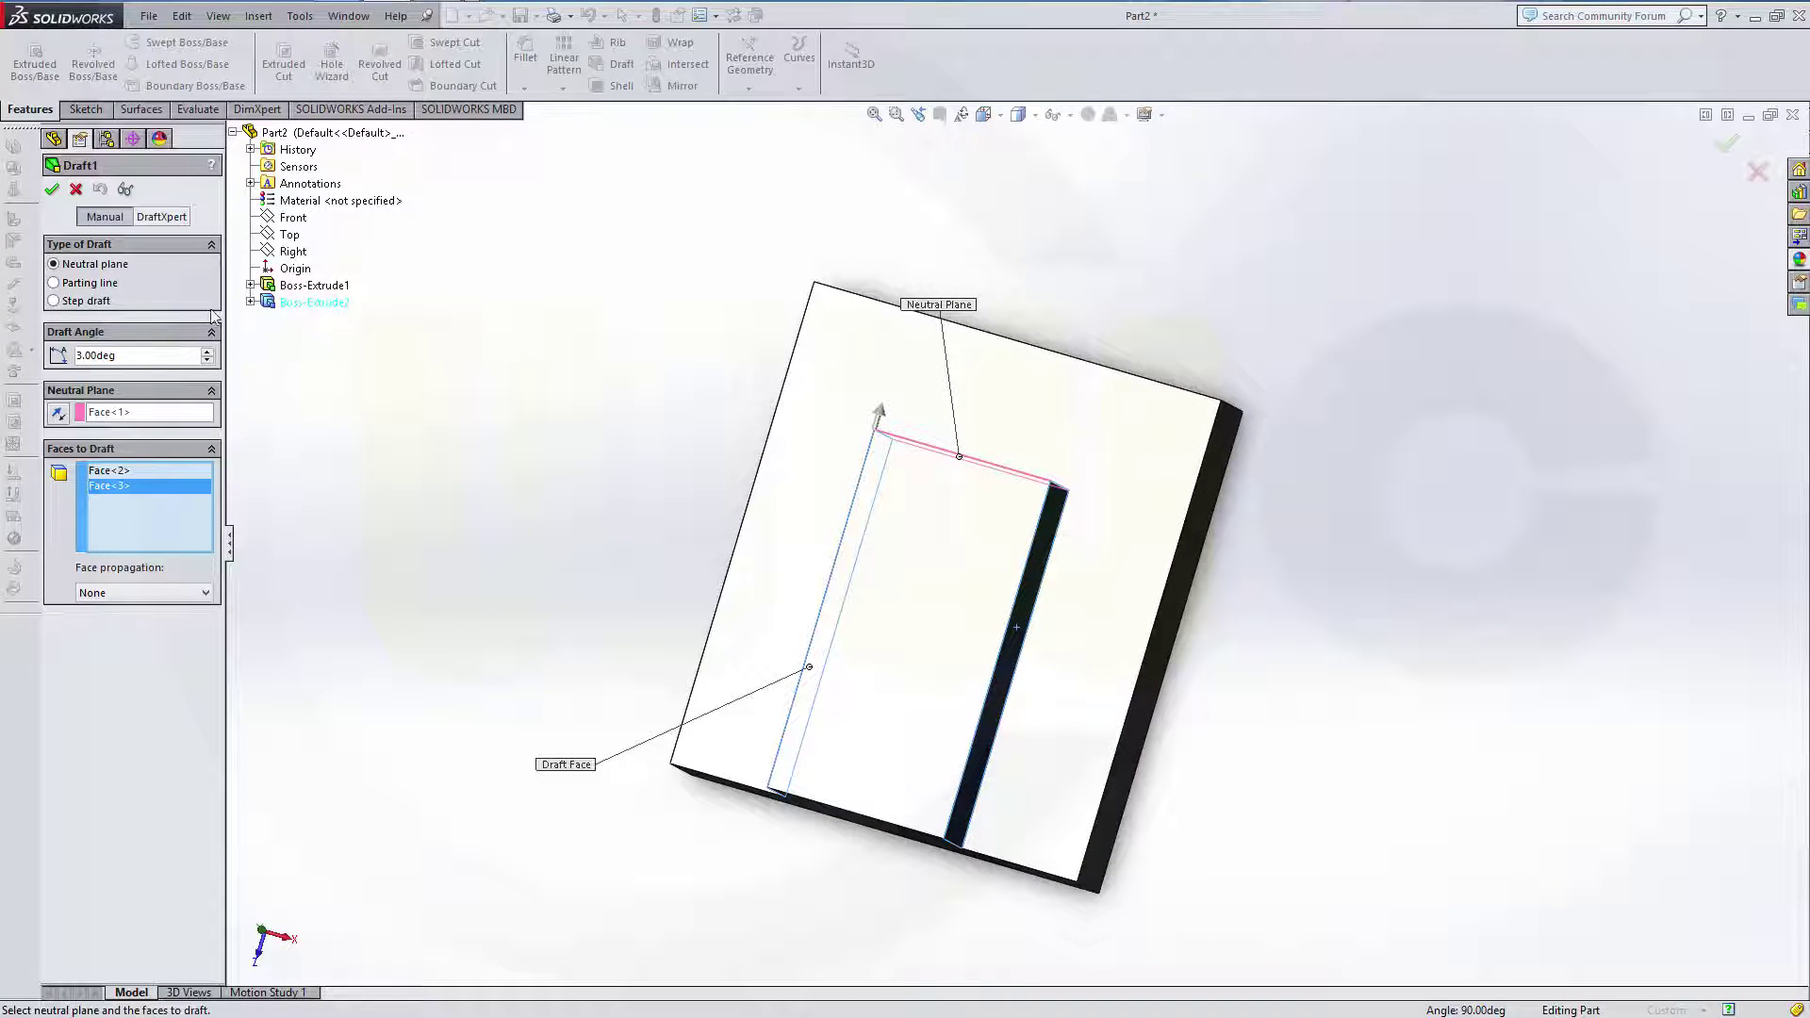
left_click(127, 192)
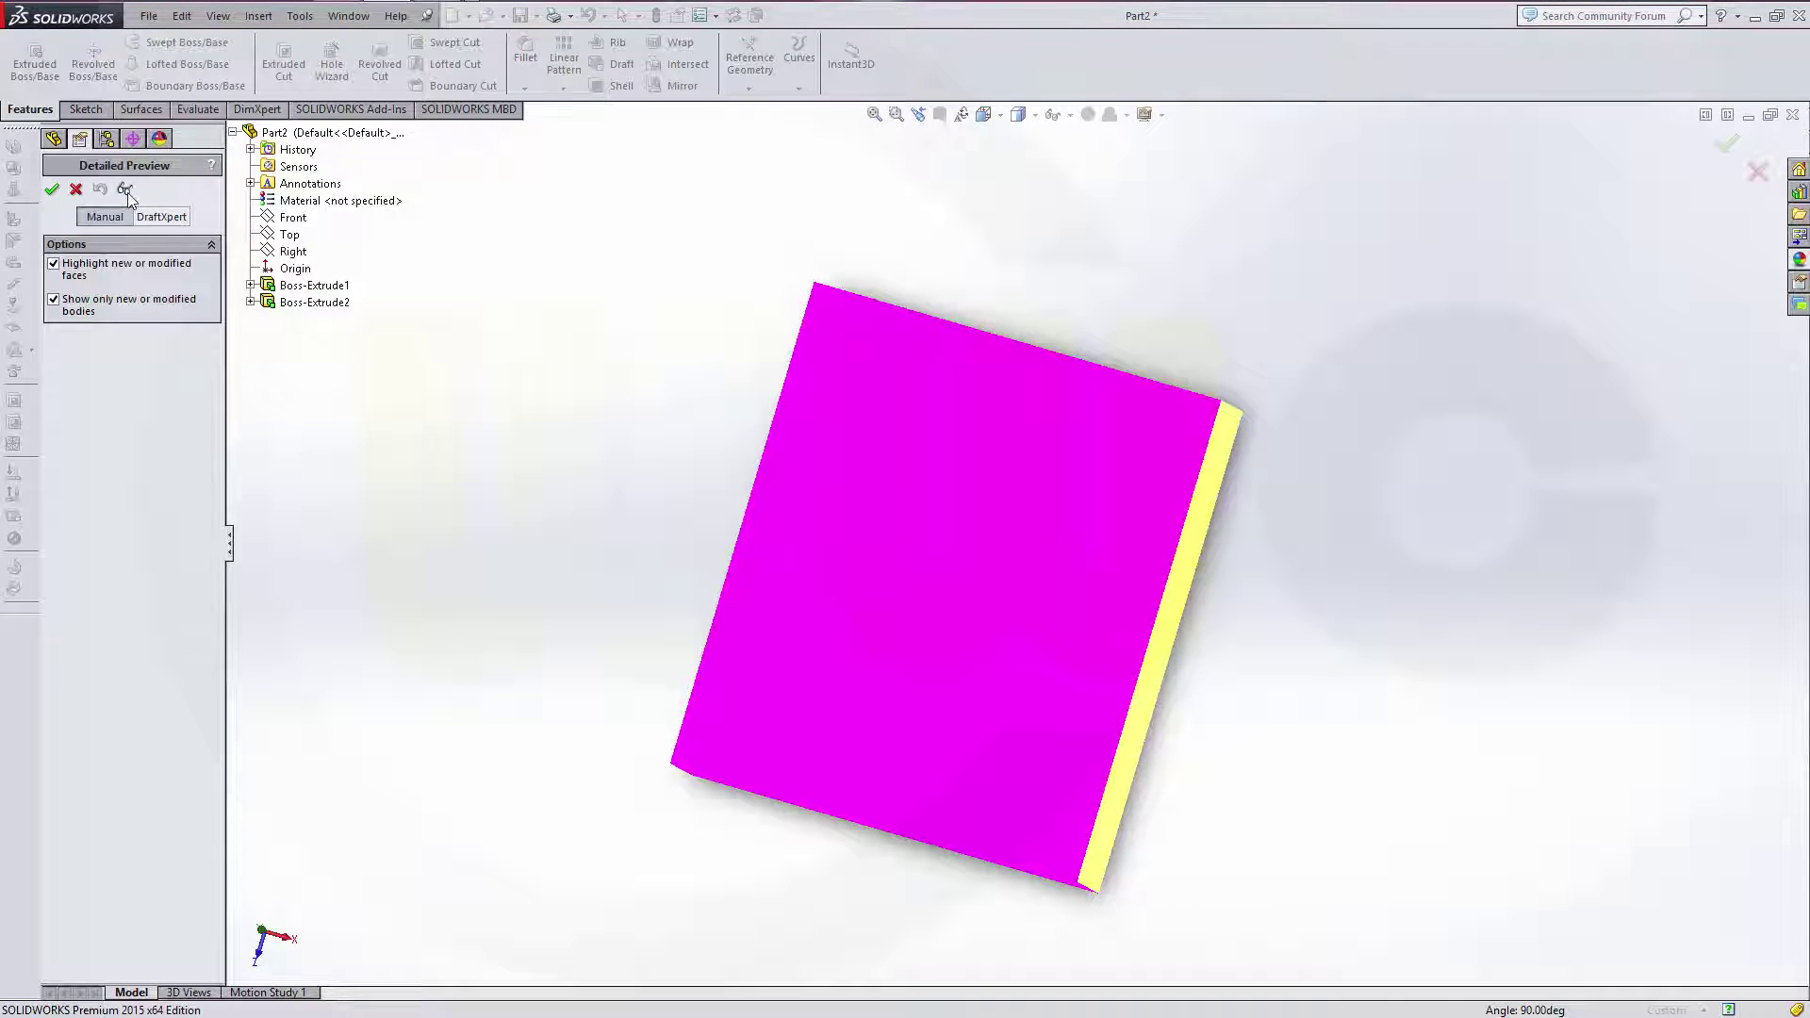
left_click(127, 192)
middle_click_drag(485, 416, 425, 345)
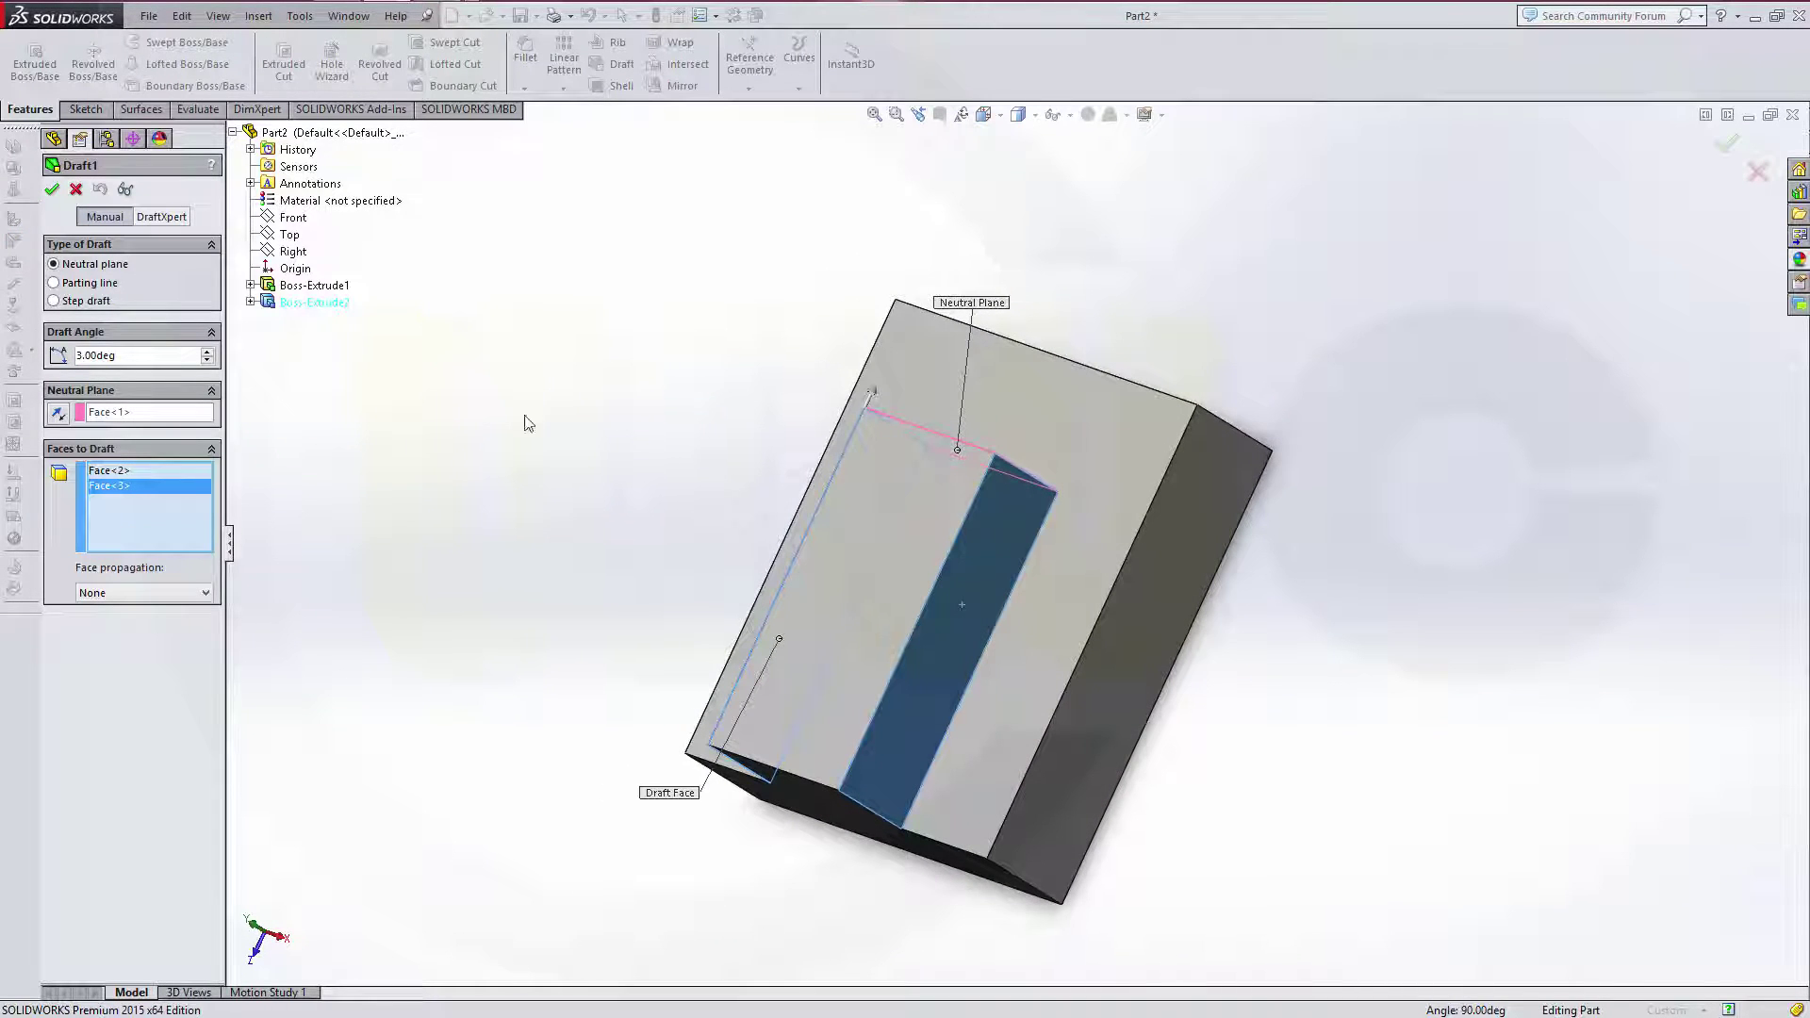
middle_click_drag(600, 468, 648, 524)
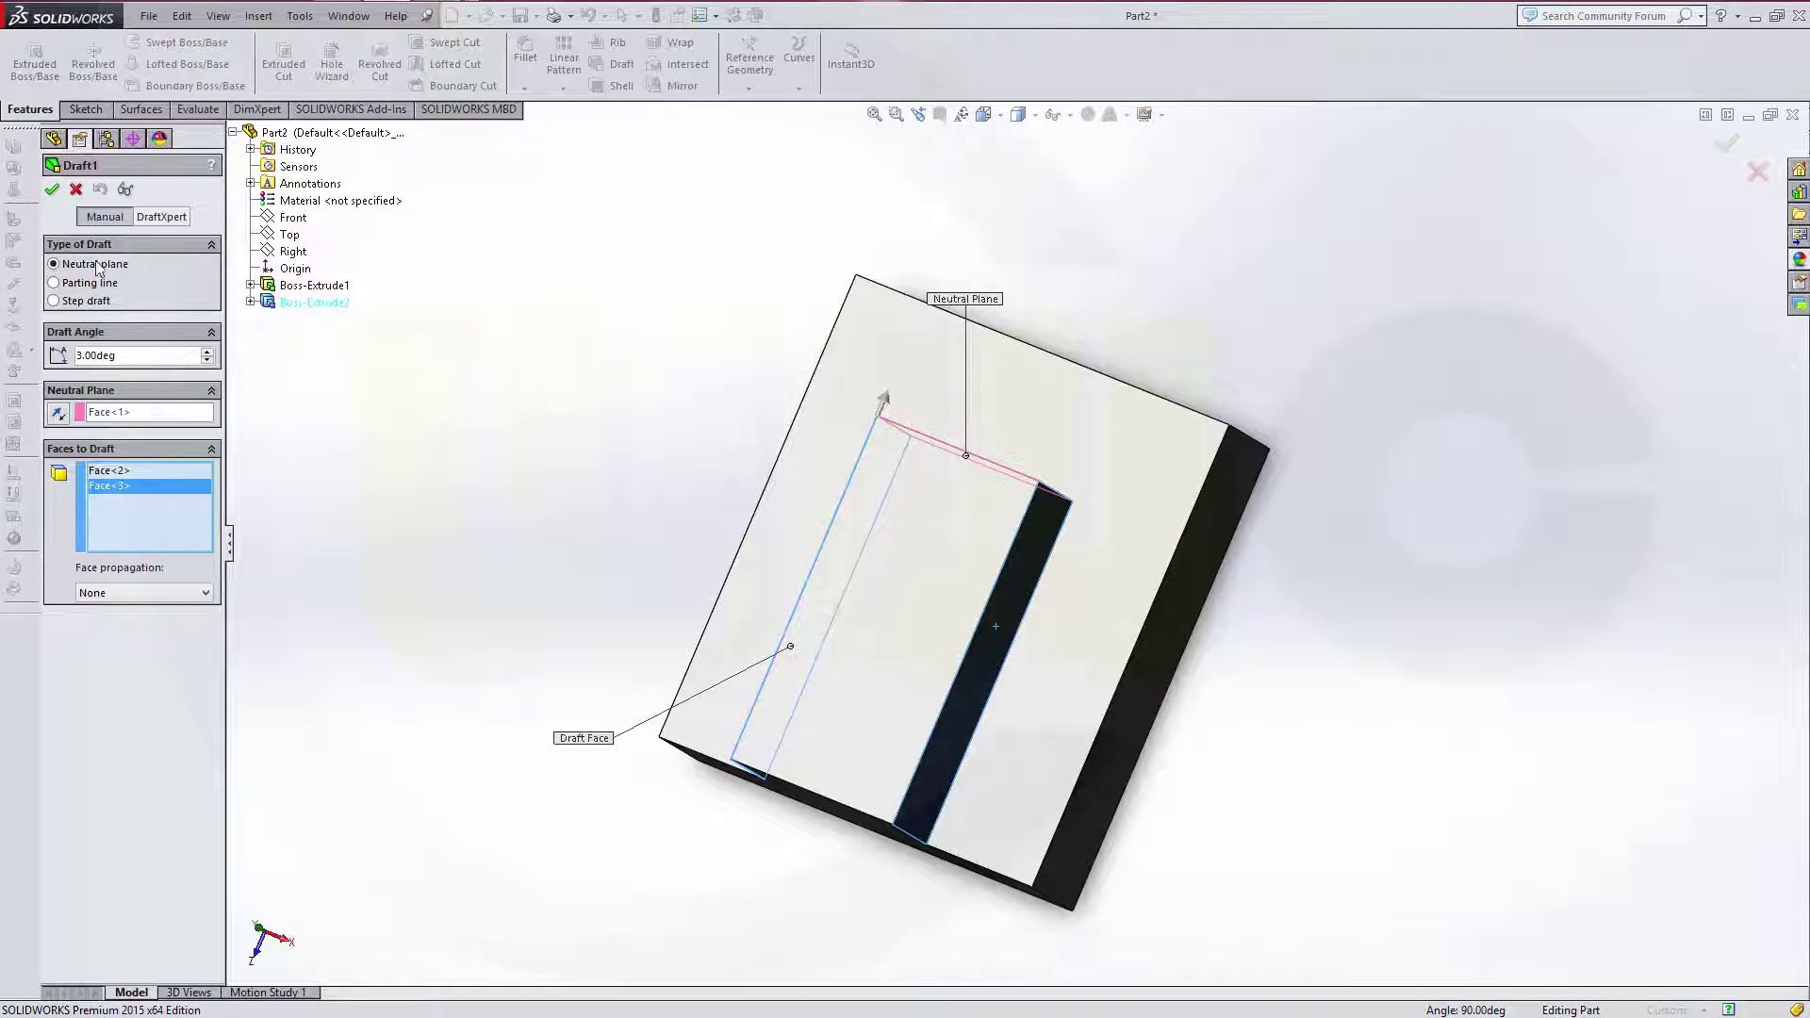
left_click(52, 189)
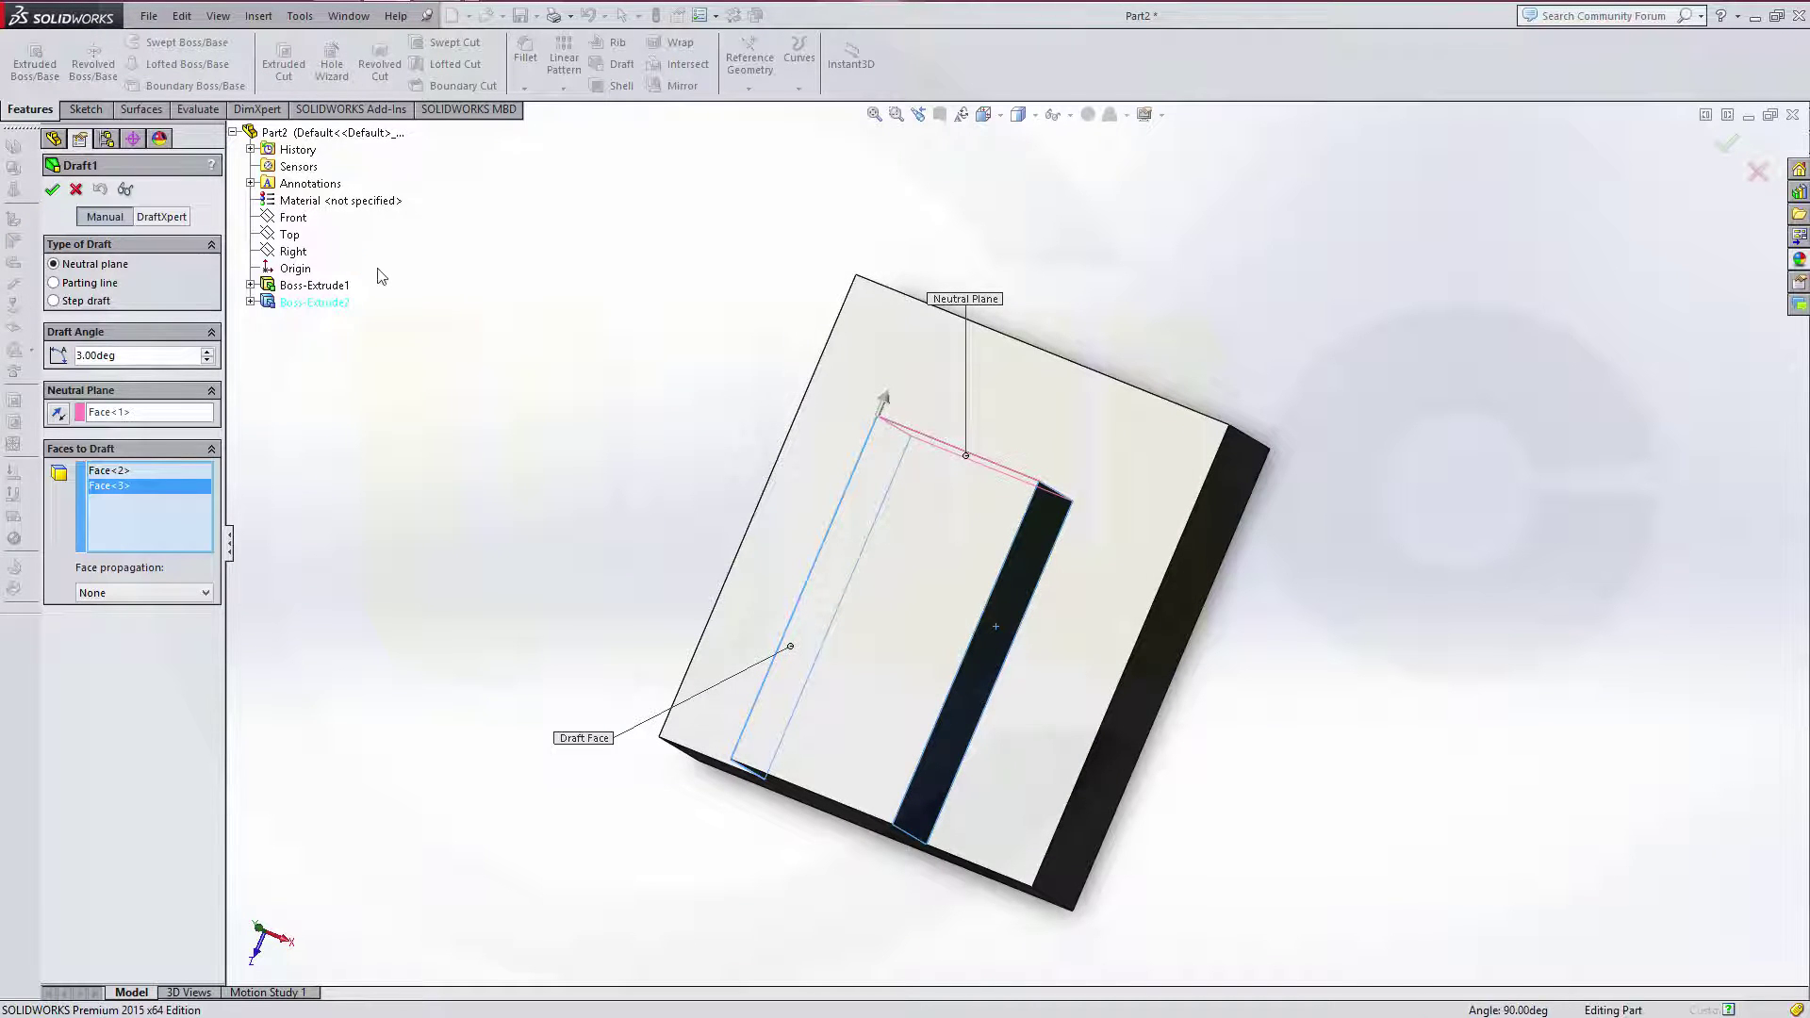
- Draft the raised boss's rear end face by 10 degrees, using the base block's upper face as the neutral plane
mouse_move(591, 424)
middle_mouse_down()
mouse_move(630, 424)
mouse_move(569, 497)
middle_mouse_up()
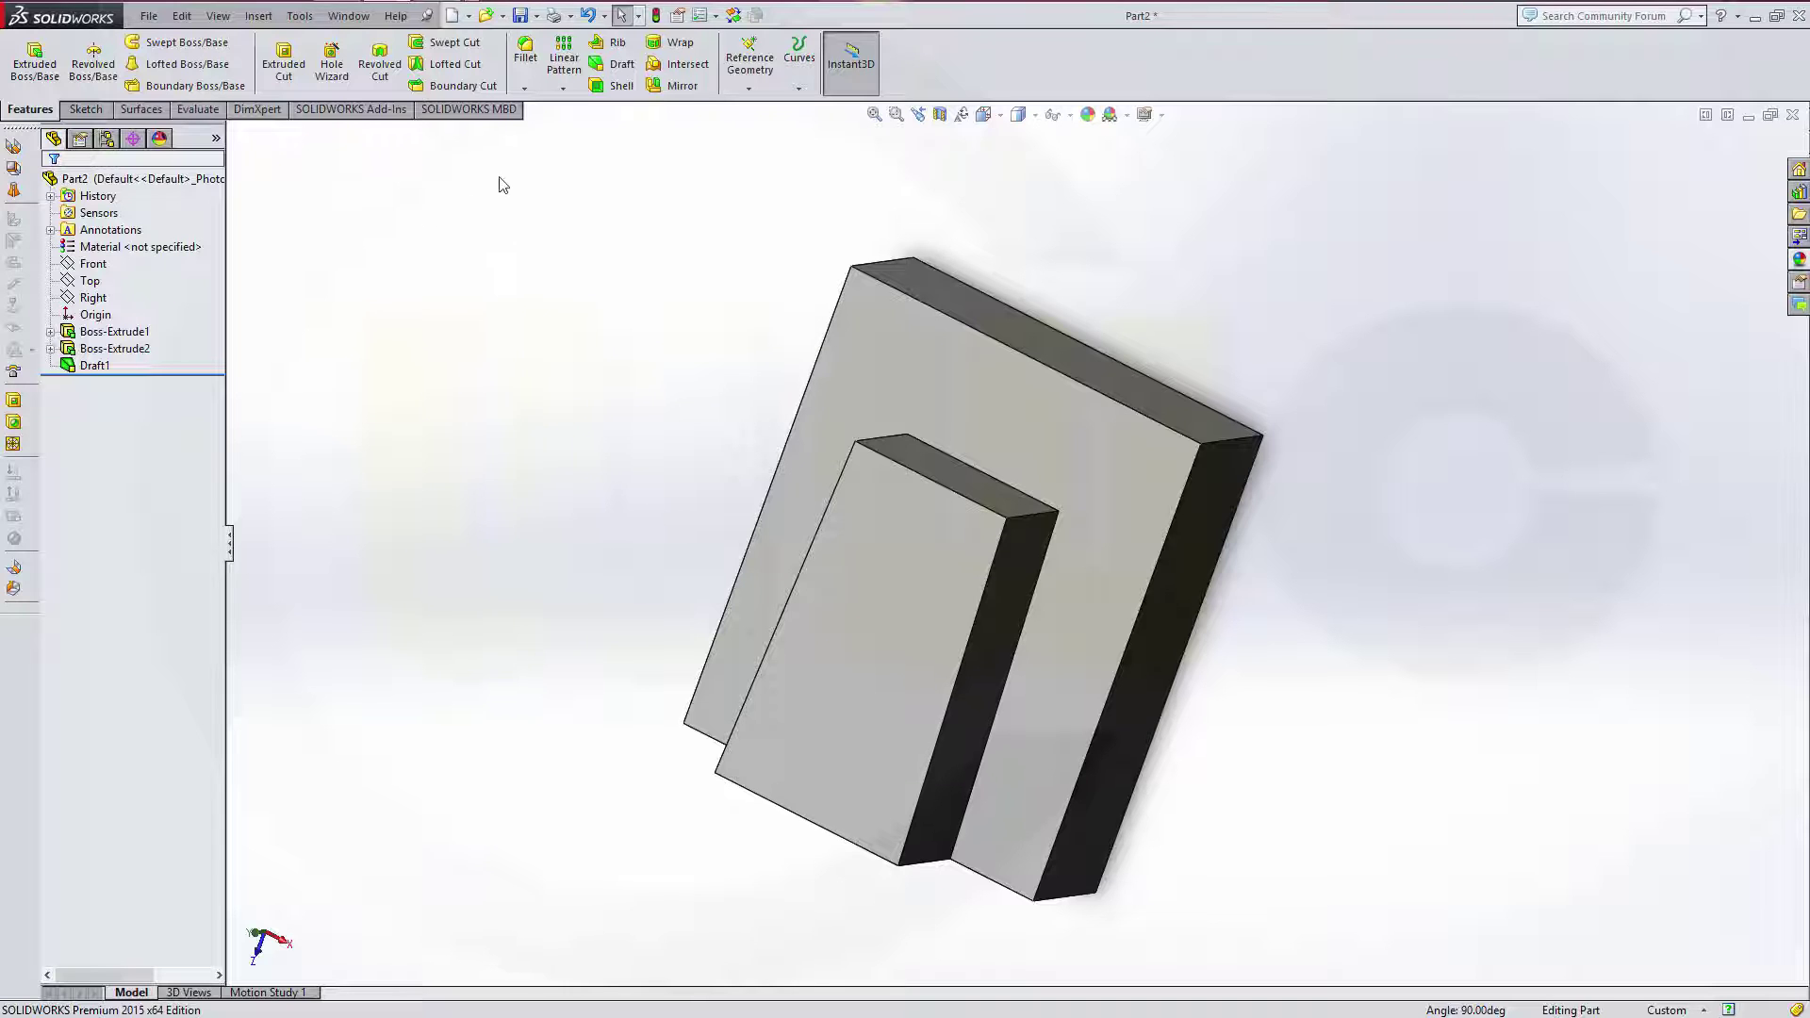
left_click(618, 64)
middle_click_drag(635, 400, 550, 343)
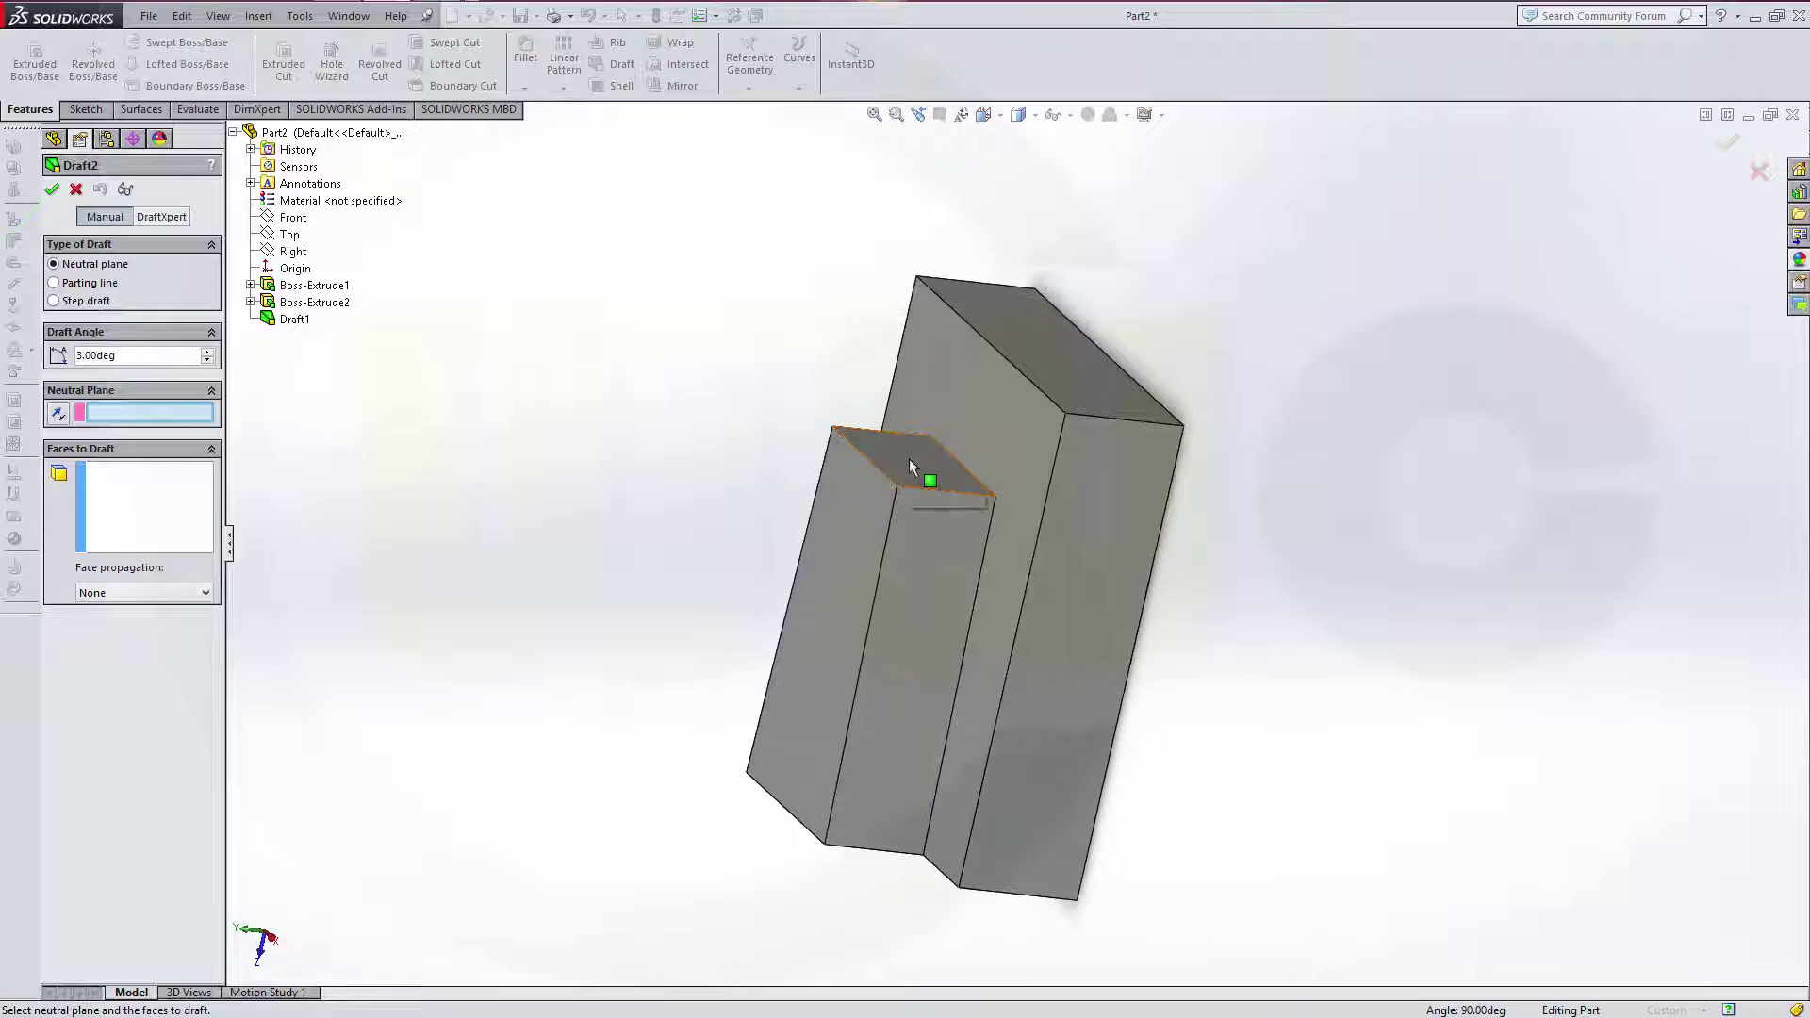
middle_click_drag(603, 331, 613, 311)
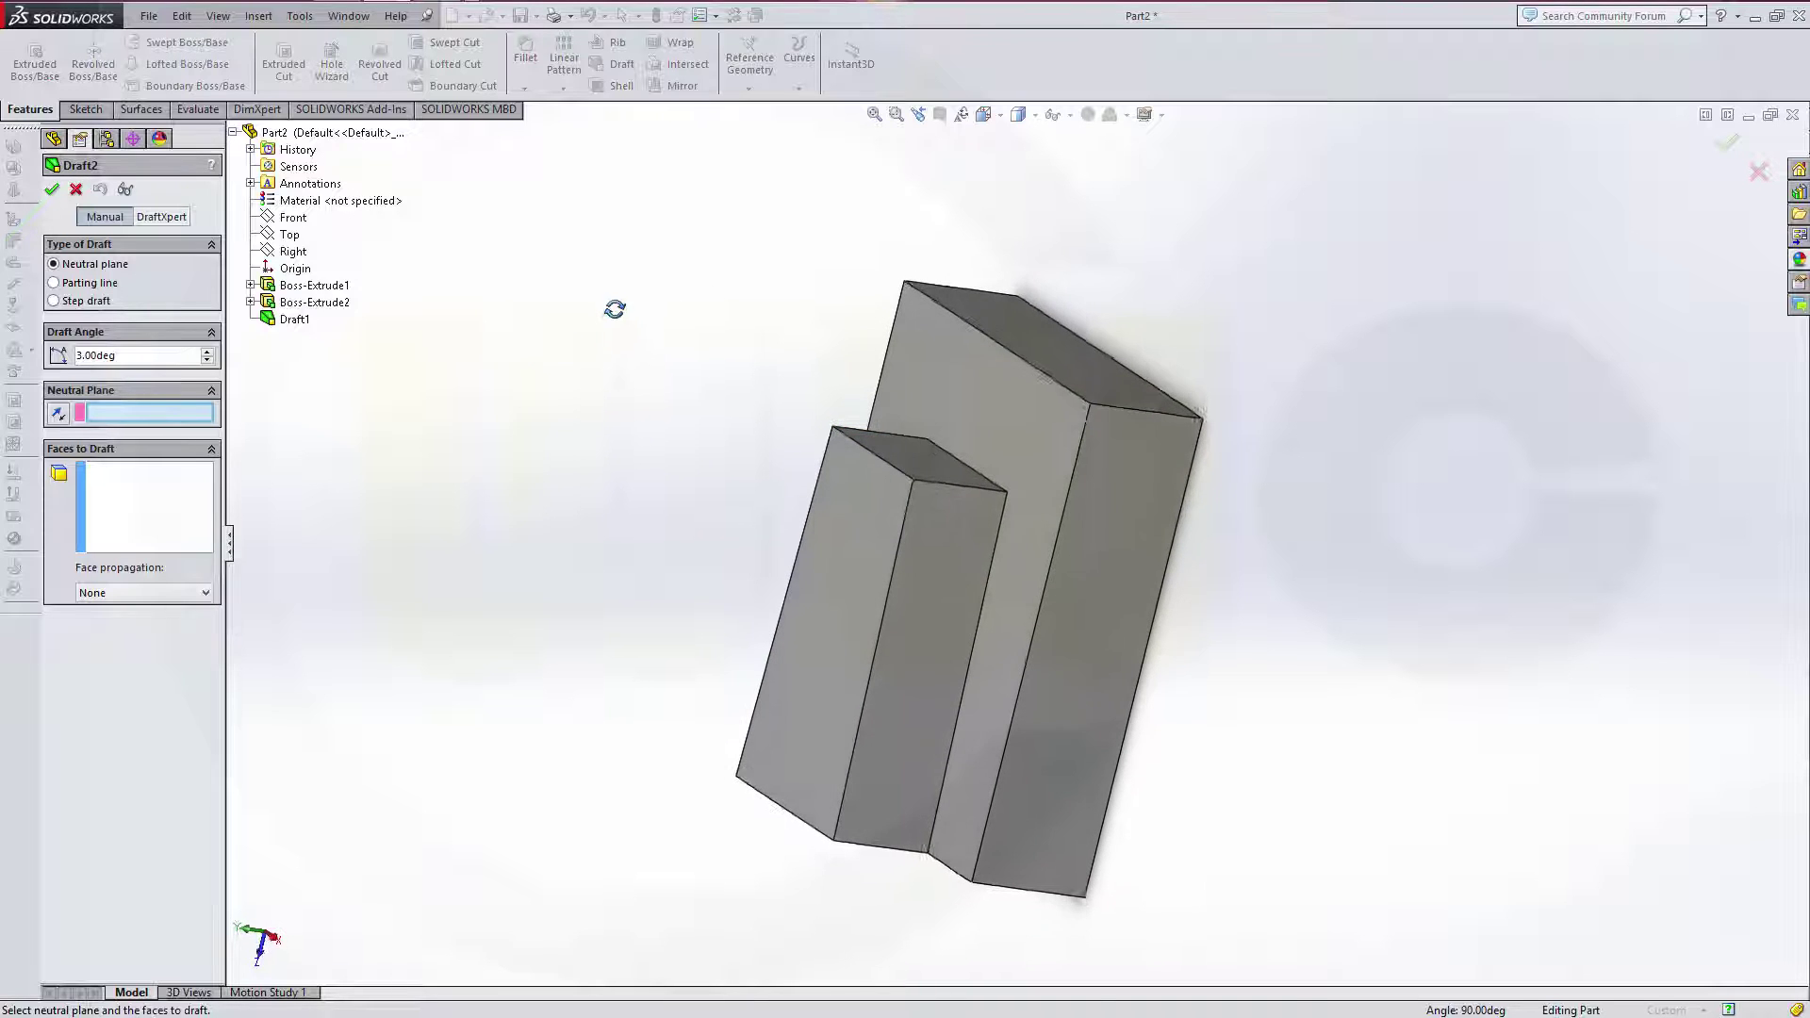
left_click(981, 398)
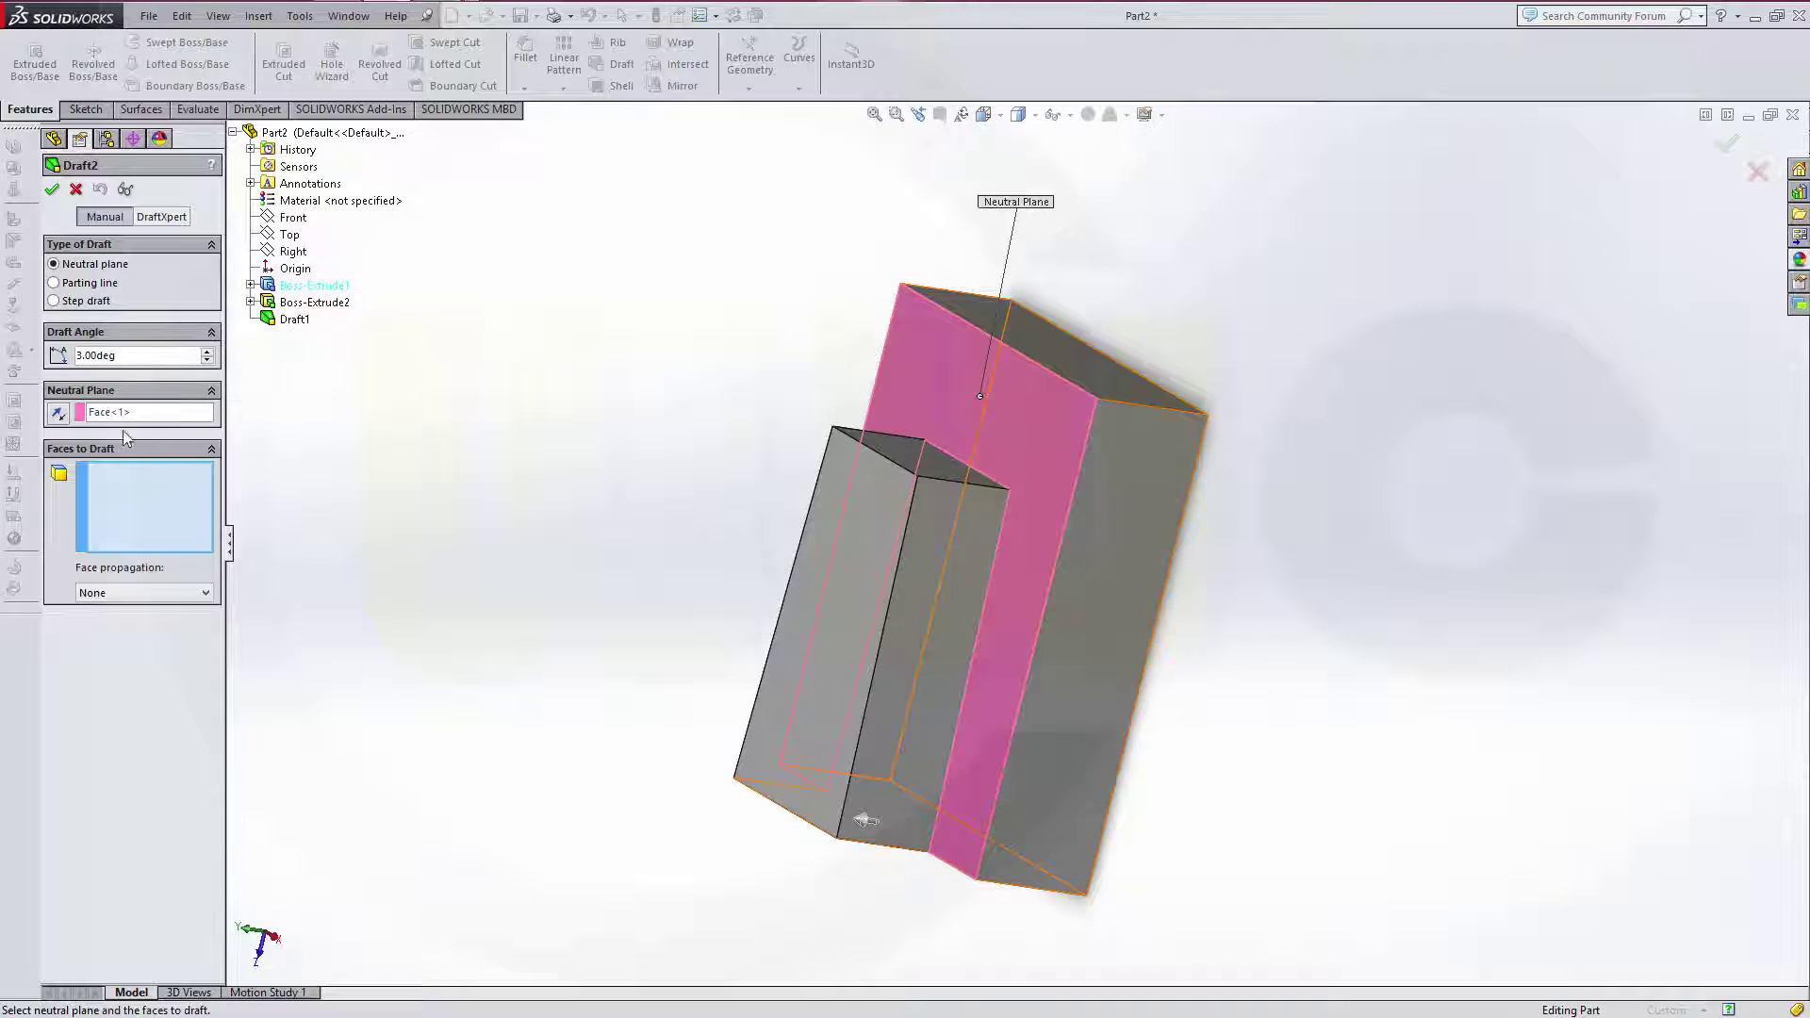
type("10")
key("Return")
left_click(164, 503)
left_click(918, 453)
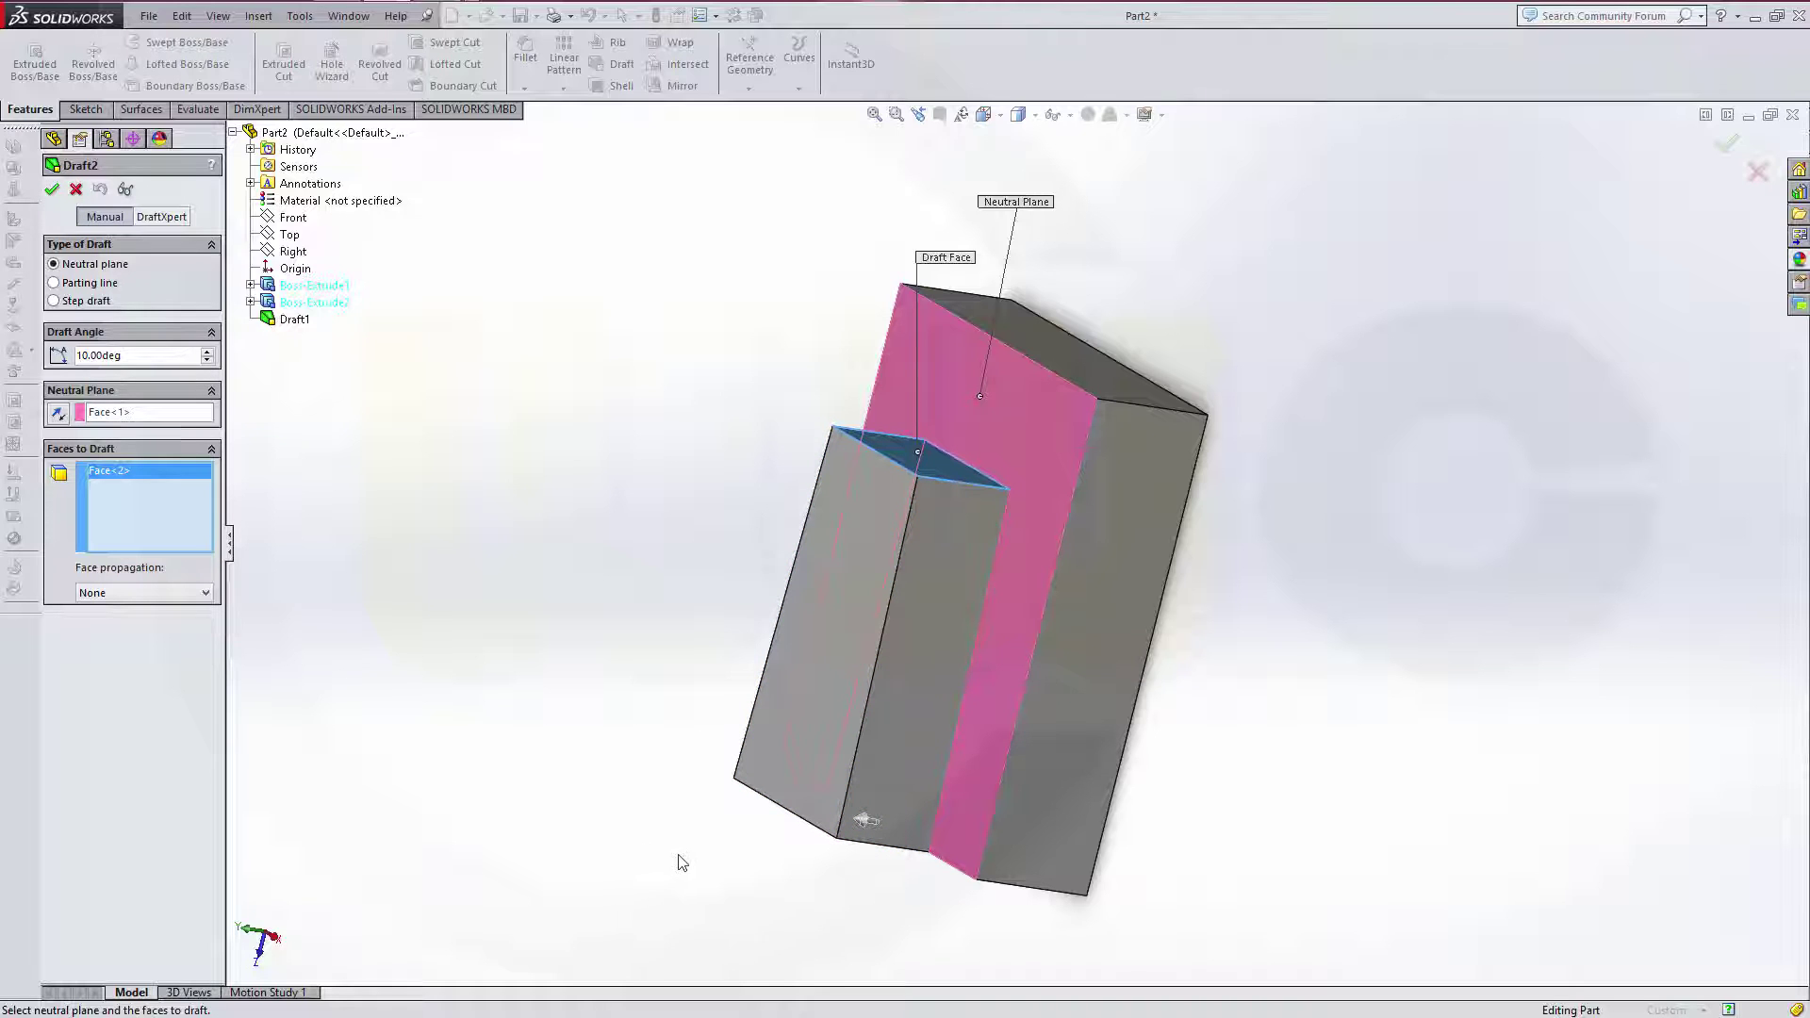
left_click(52, 190)
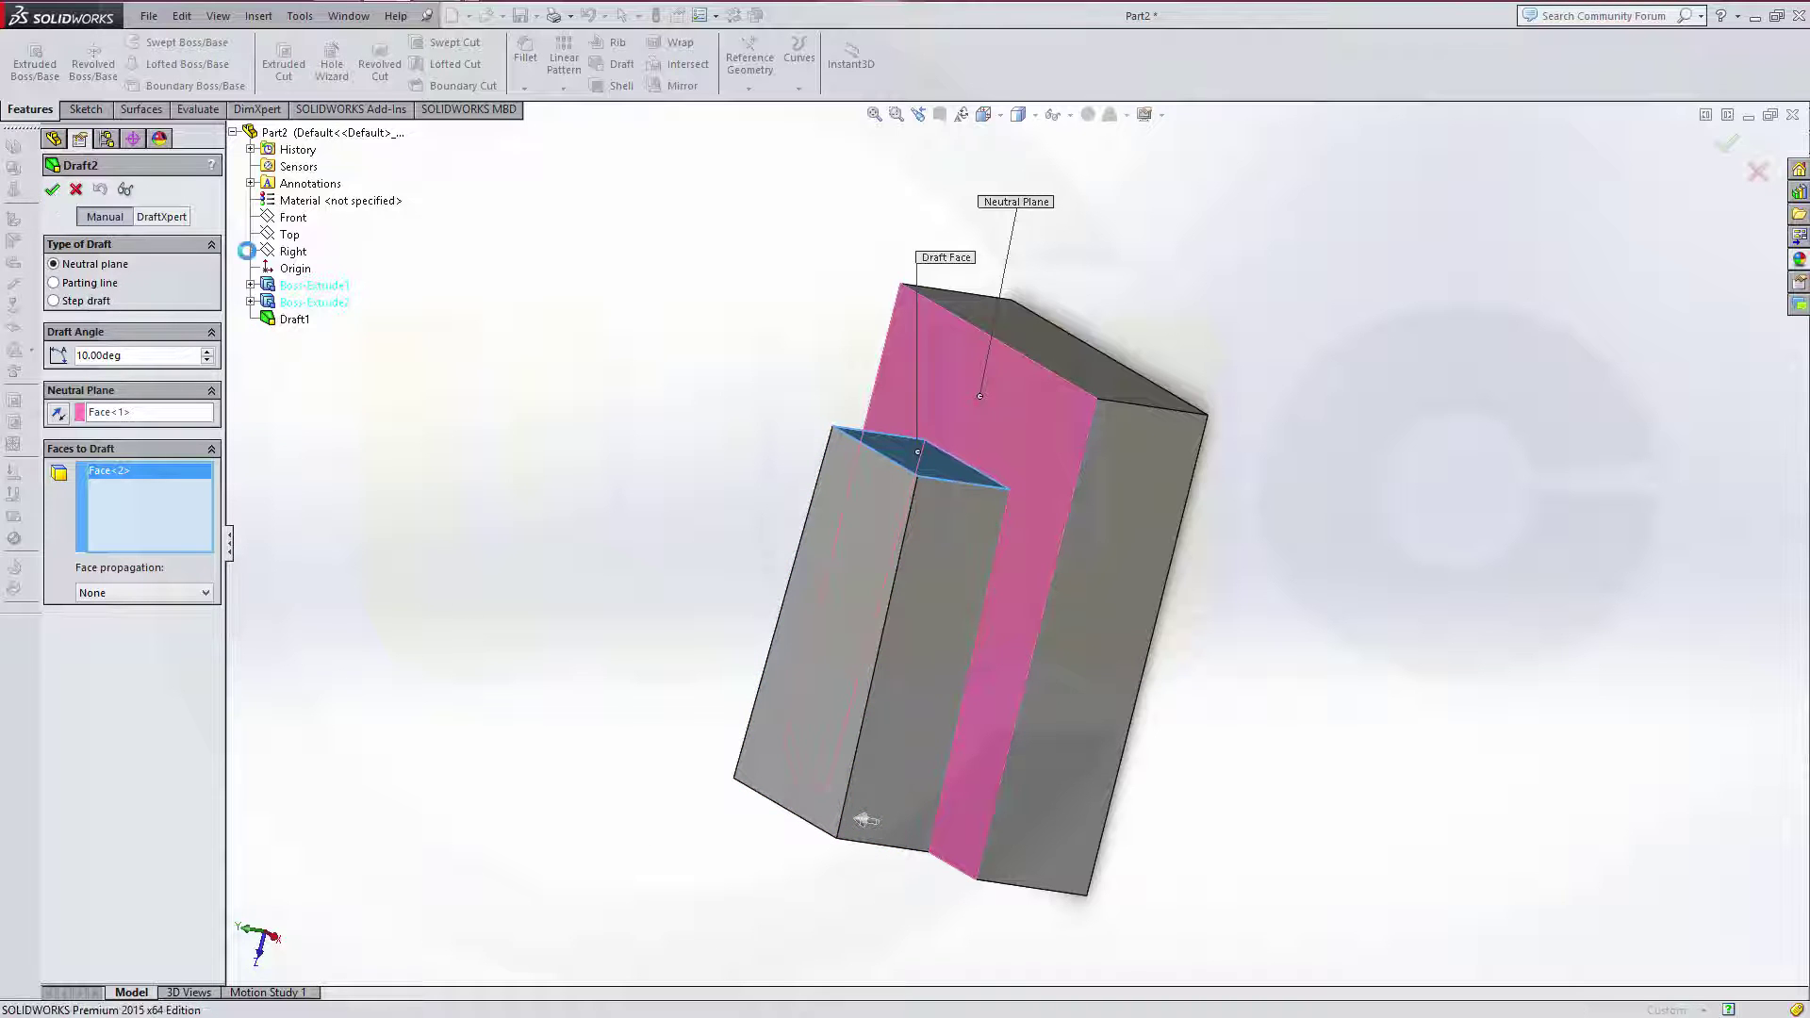
- Split the base block's rear end face with an Intersection split line, using the Right plane as the splitting entity
mouse_move(516, 357)
middle_mouse_down()
mouse_move(626, 287)
mouse_move(659, 364)
mouse_move(578, 323)
mouse_move(530, 382)
middle_mouse_up()
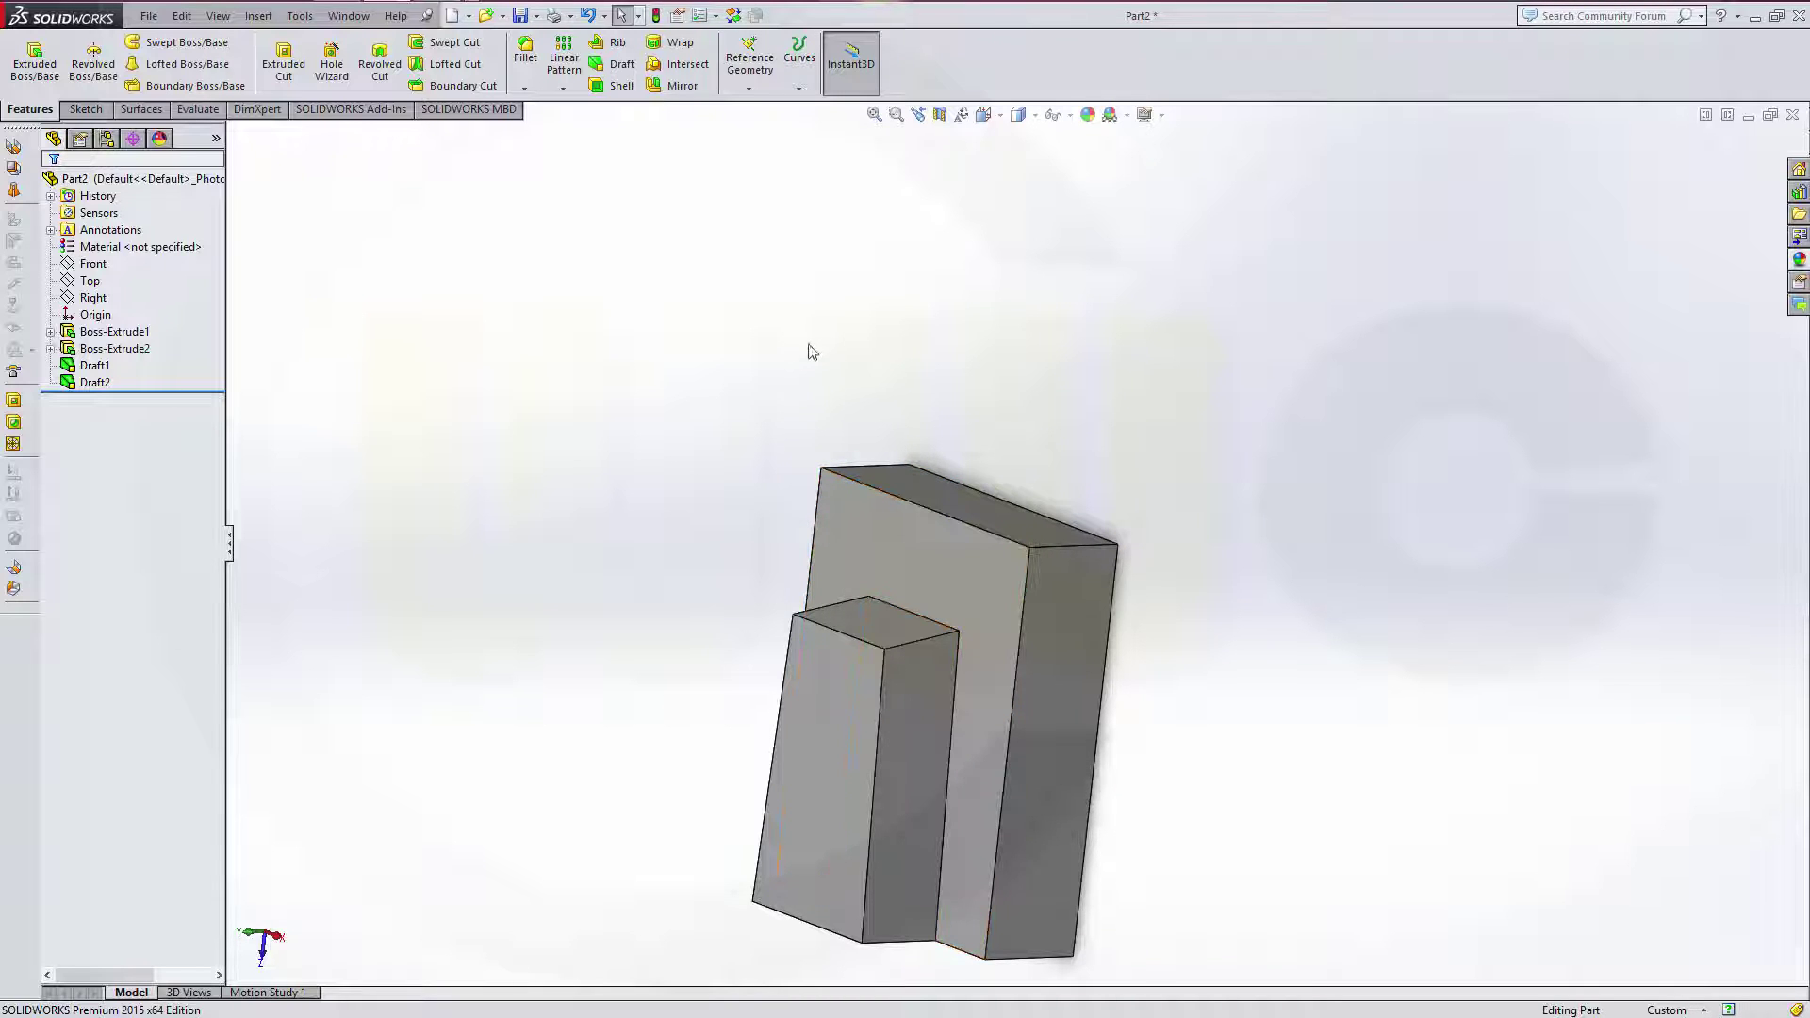
left_click(798, 89)
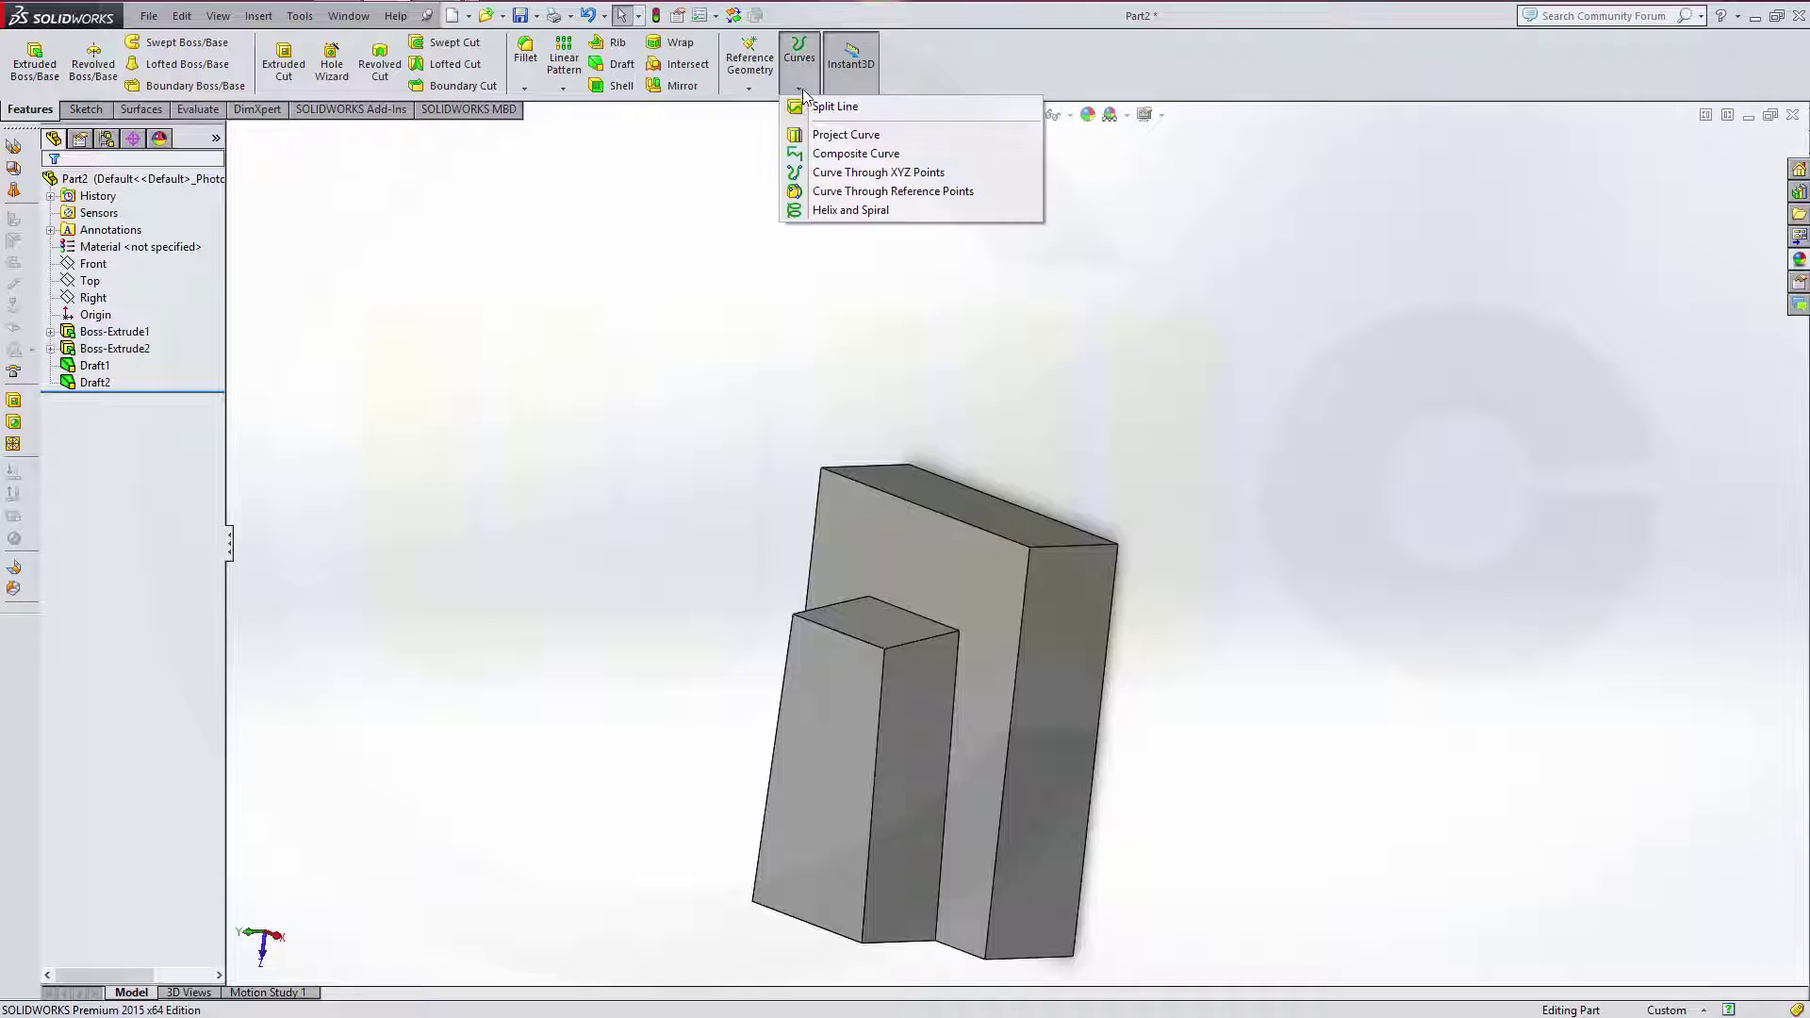
left_click(824, 107)
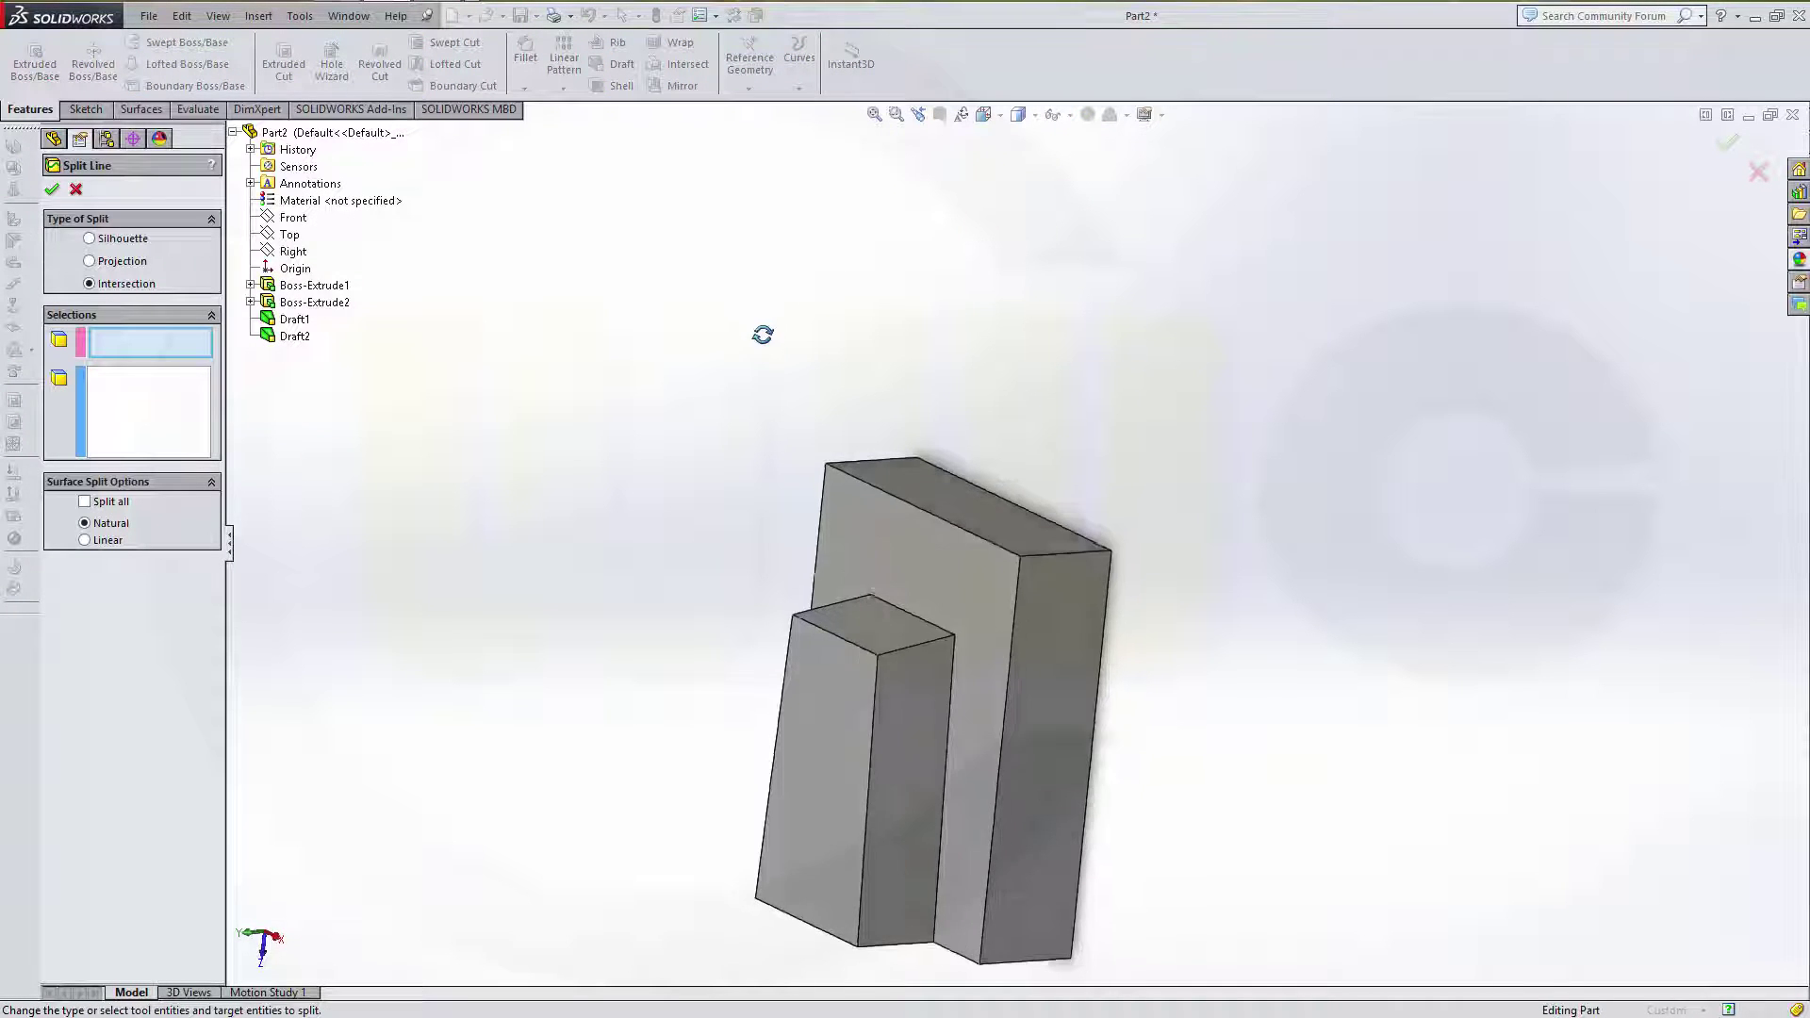
middle_click_drag(759, 326, 776, 359)
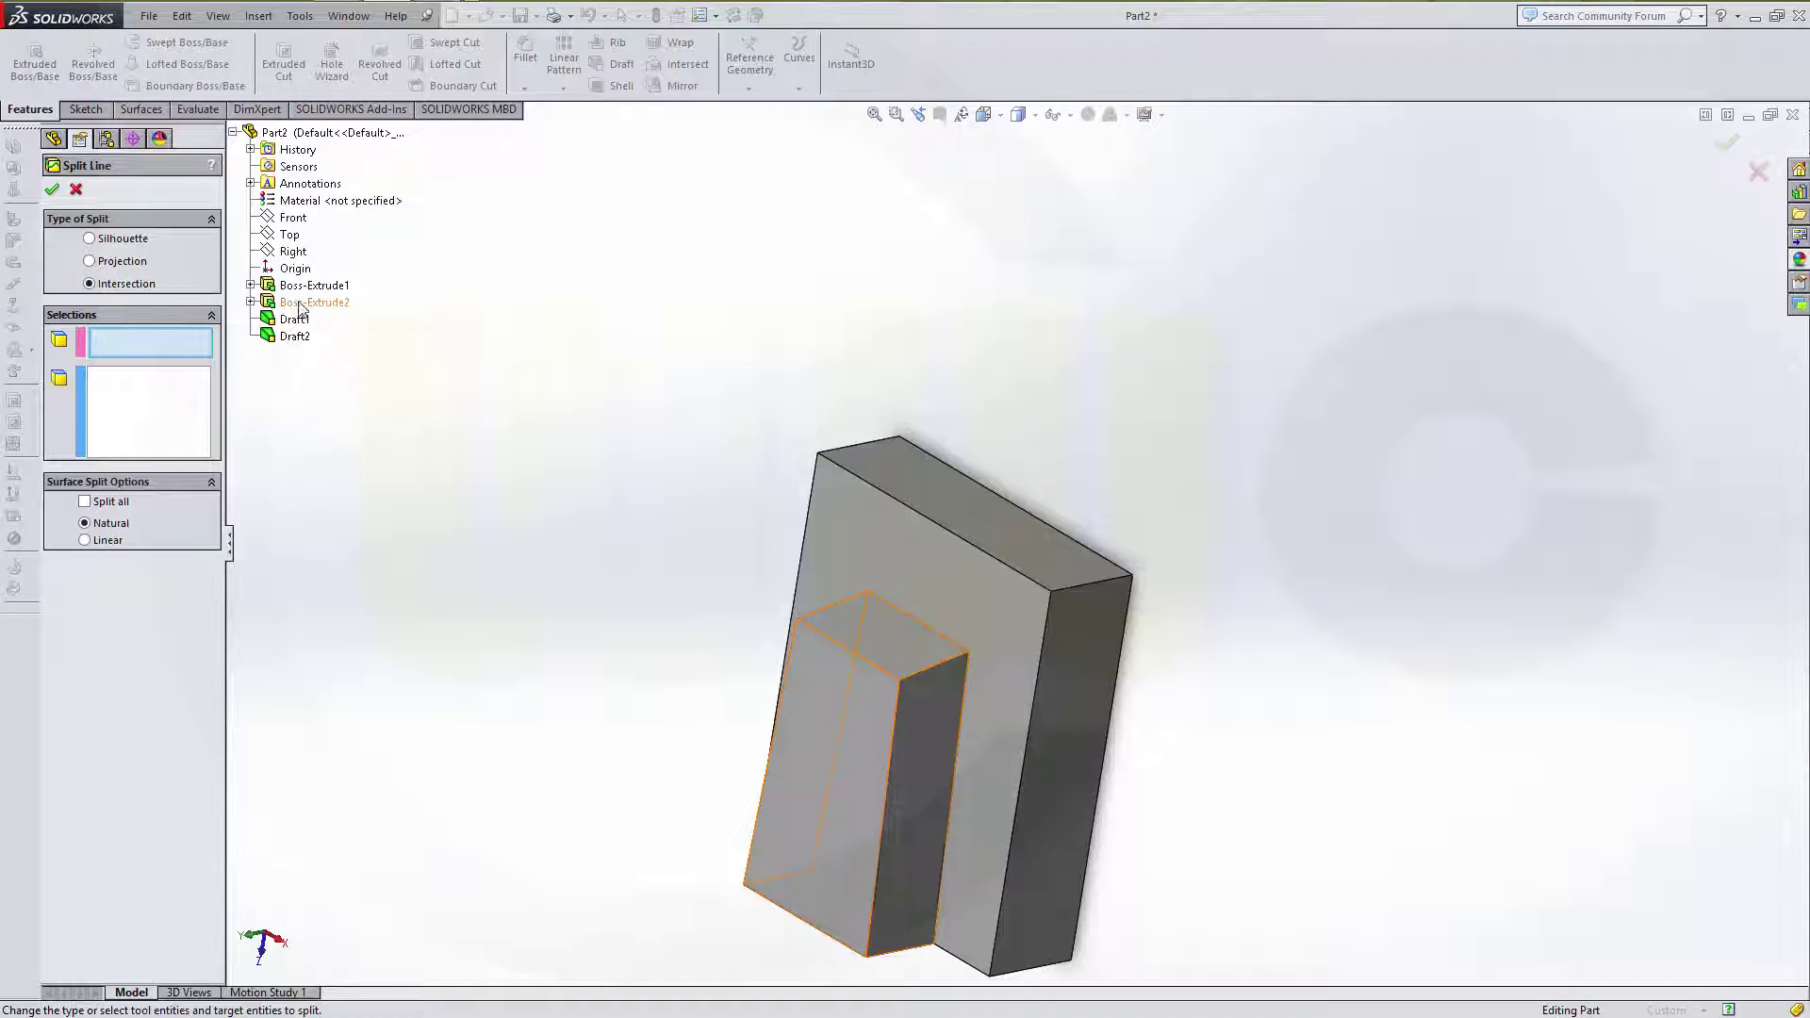
left_click(293, 252)
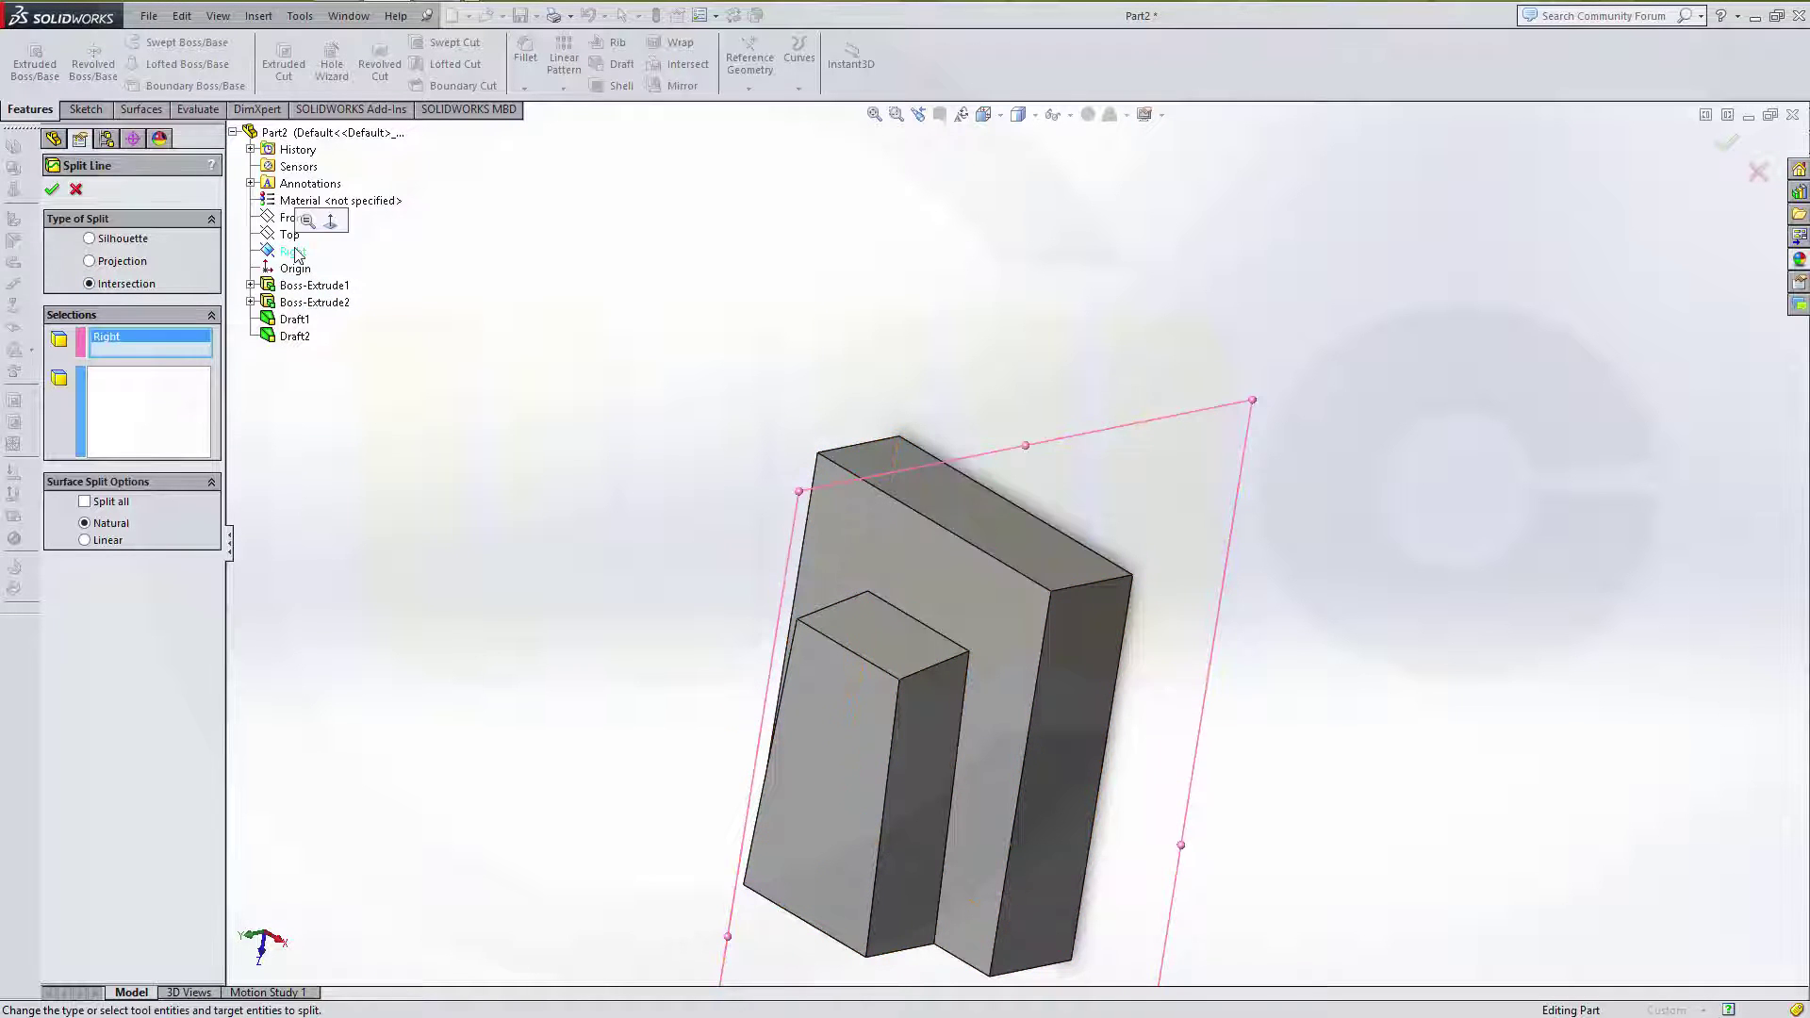
left_click(176, 416)
left_click(1014, 519)
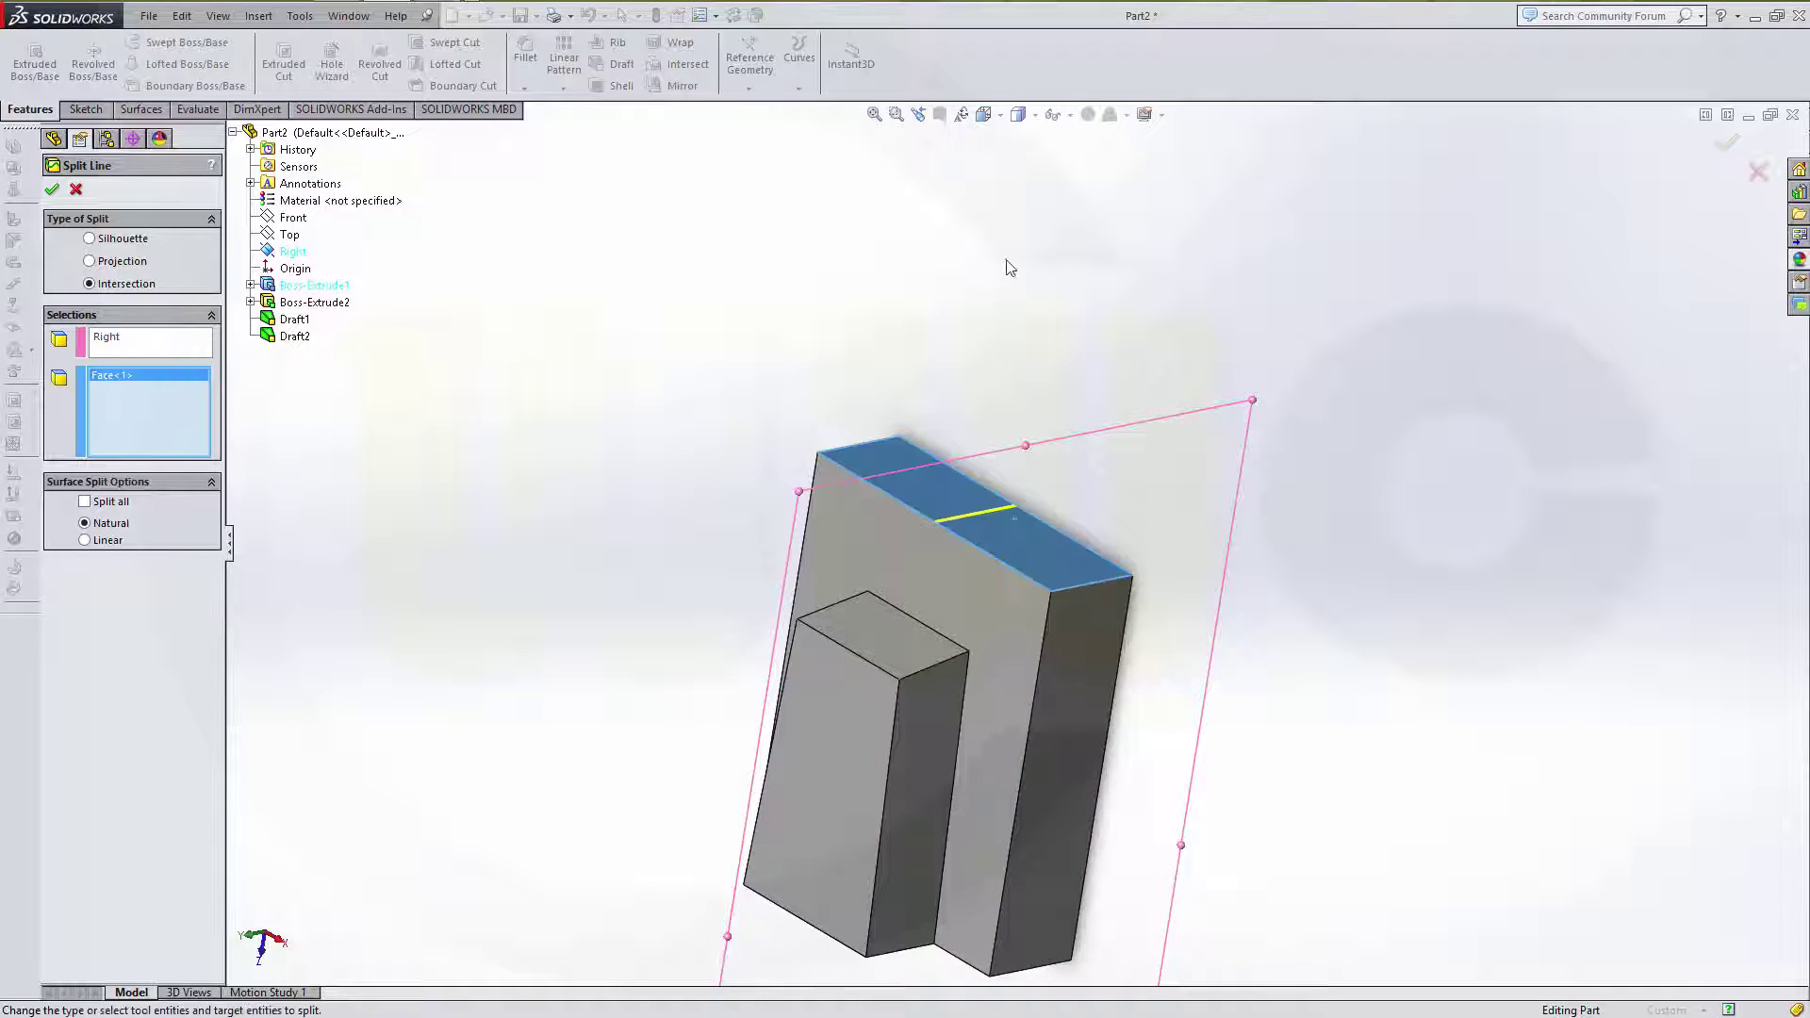
left_click(51, 189)
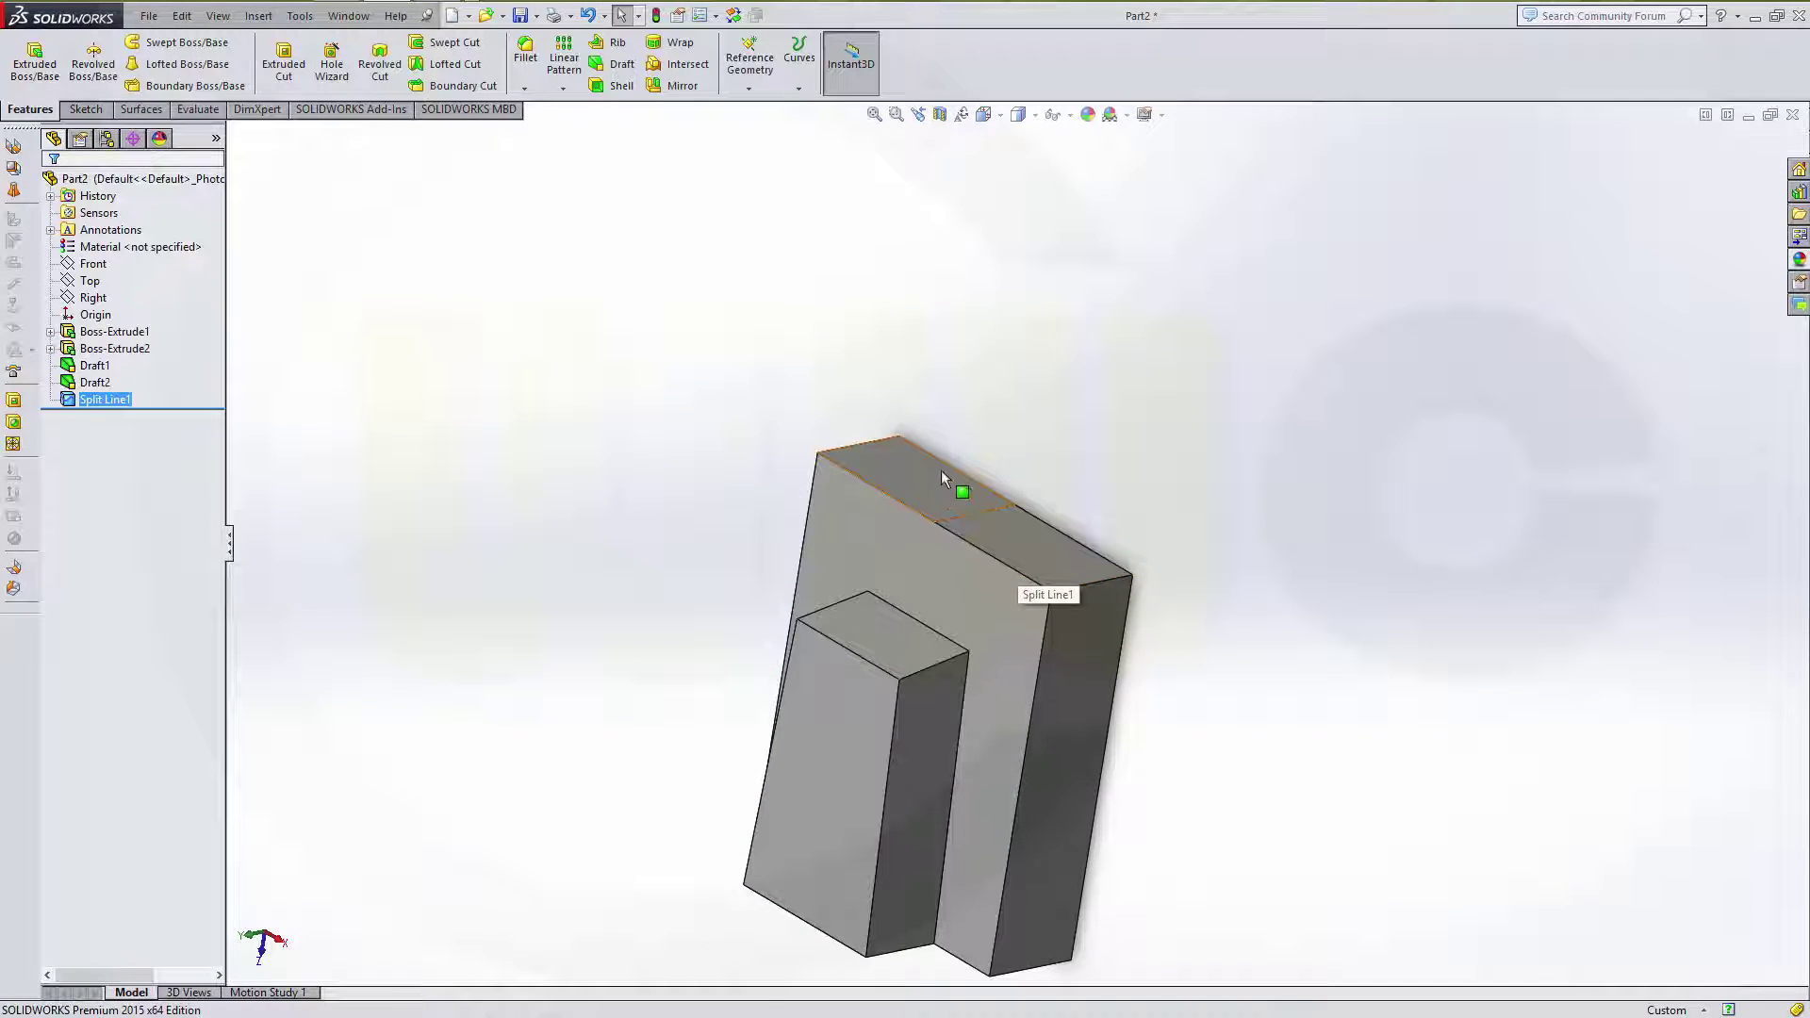
mouse_move(790, 349)
middle_mouse_down()
mouse_move(800, 331)
mouse_move(812, 343)
mouse_move(792, 303)
mouse_move(683, 284)
mouse_move(780, 327)
middle_mouse_up()
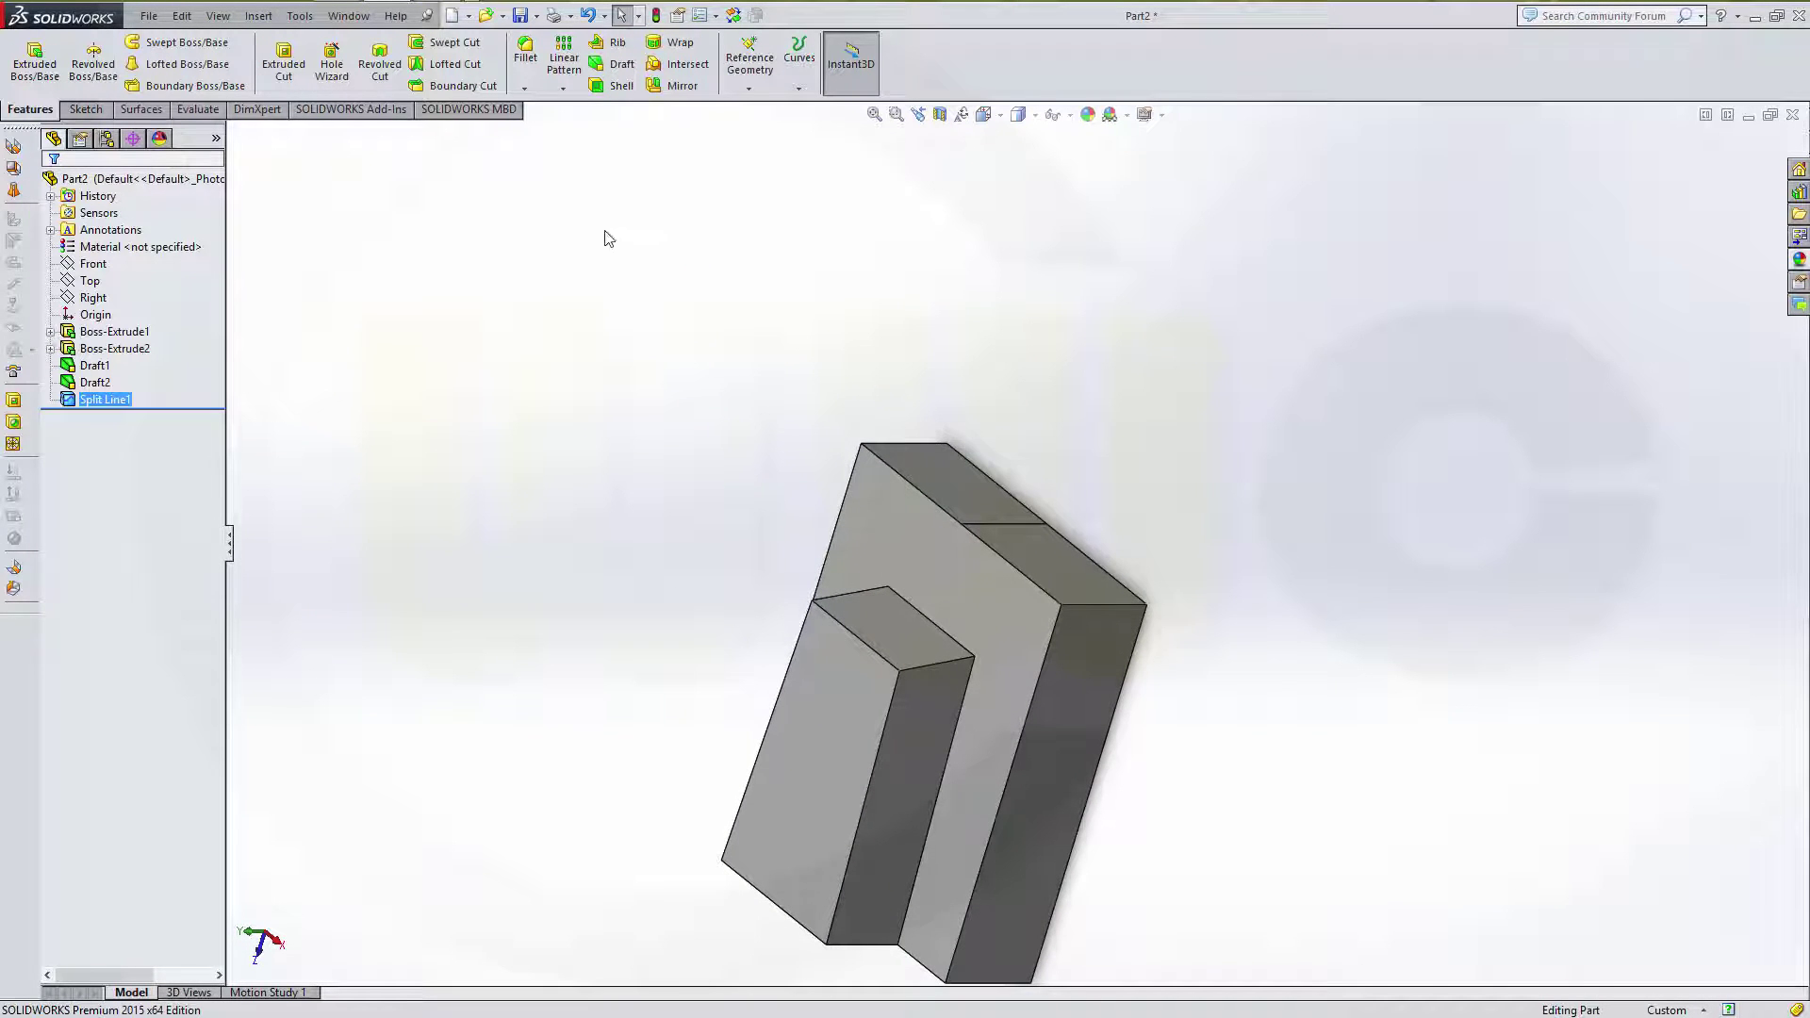
- Draft the positive-X half of the base block's split rear face by 5 degrees, using the Right plane as the neutral plane
left_click(621, 63)
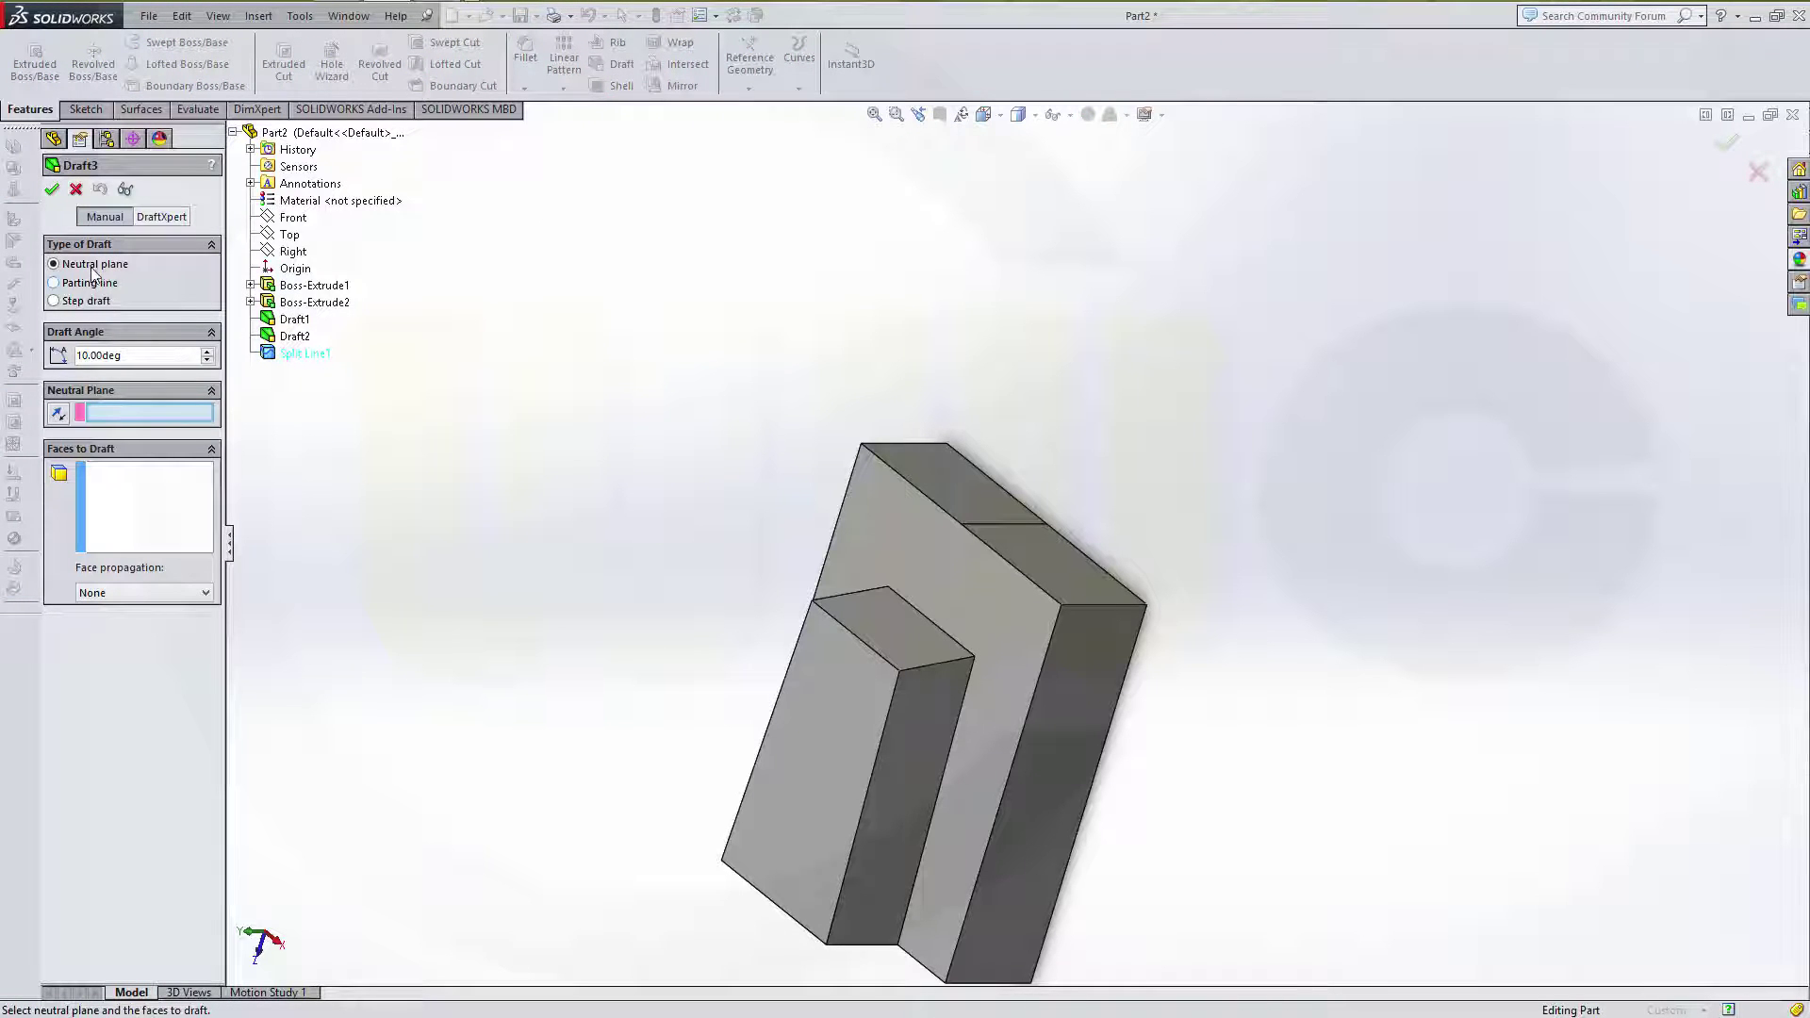
left_click(299, 253)
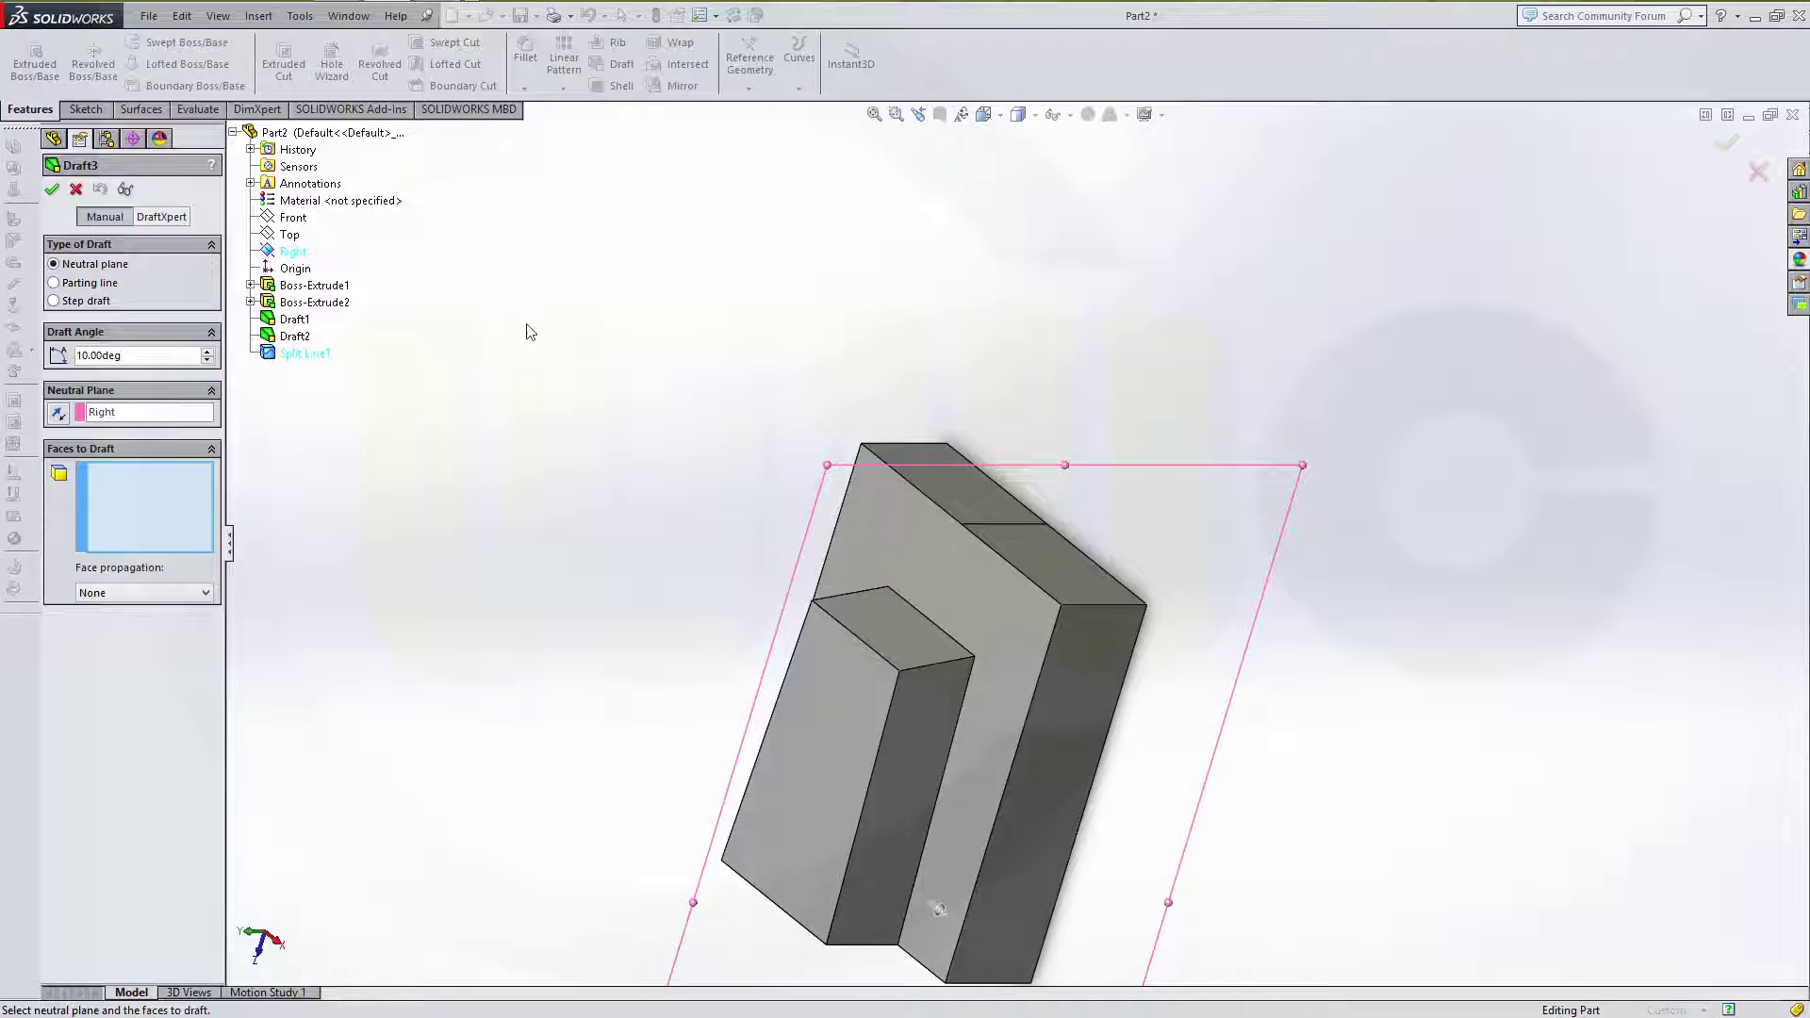
middle_click_drag(528, 331, 570, 336)
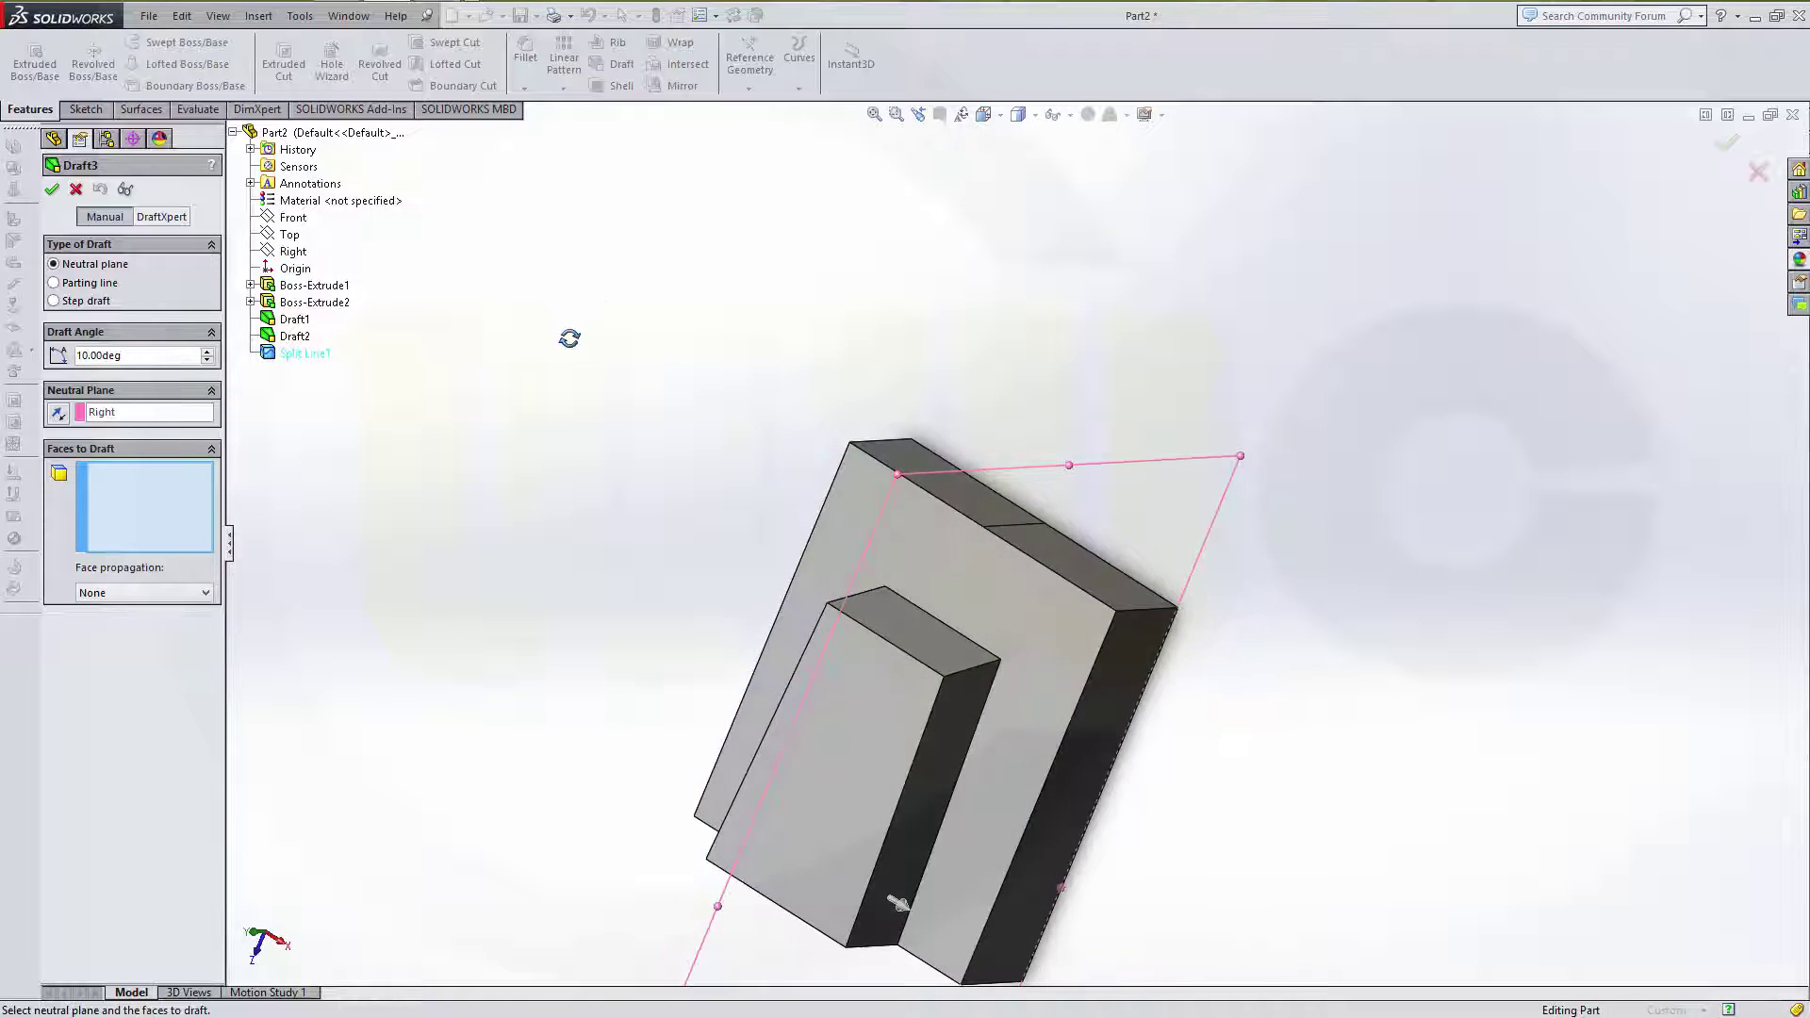
left_click(55, 283)
left_click(85, 264)
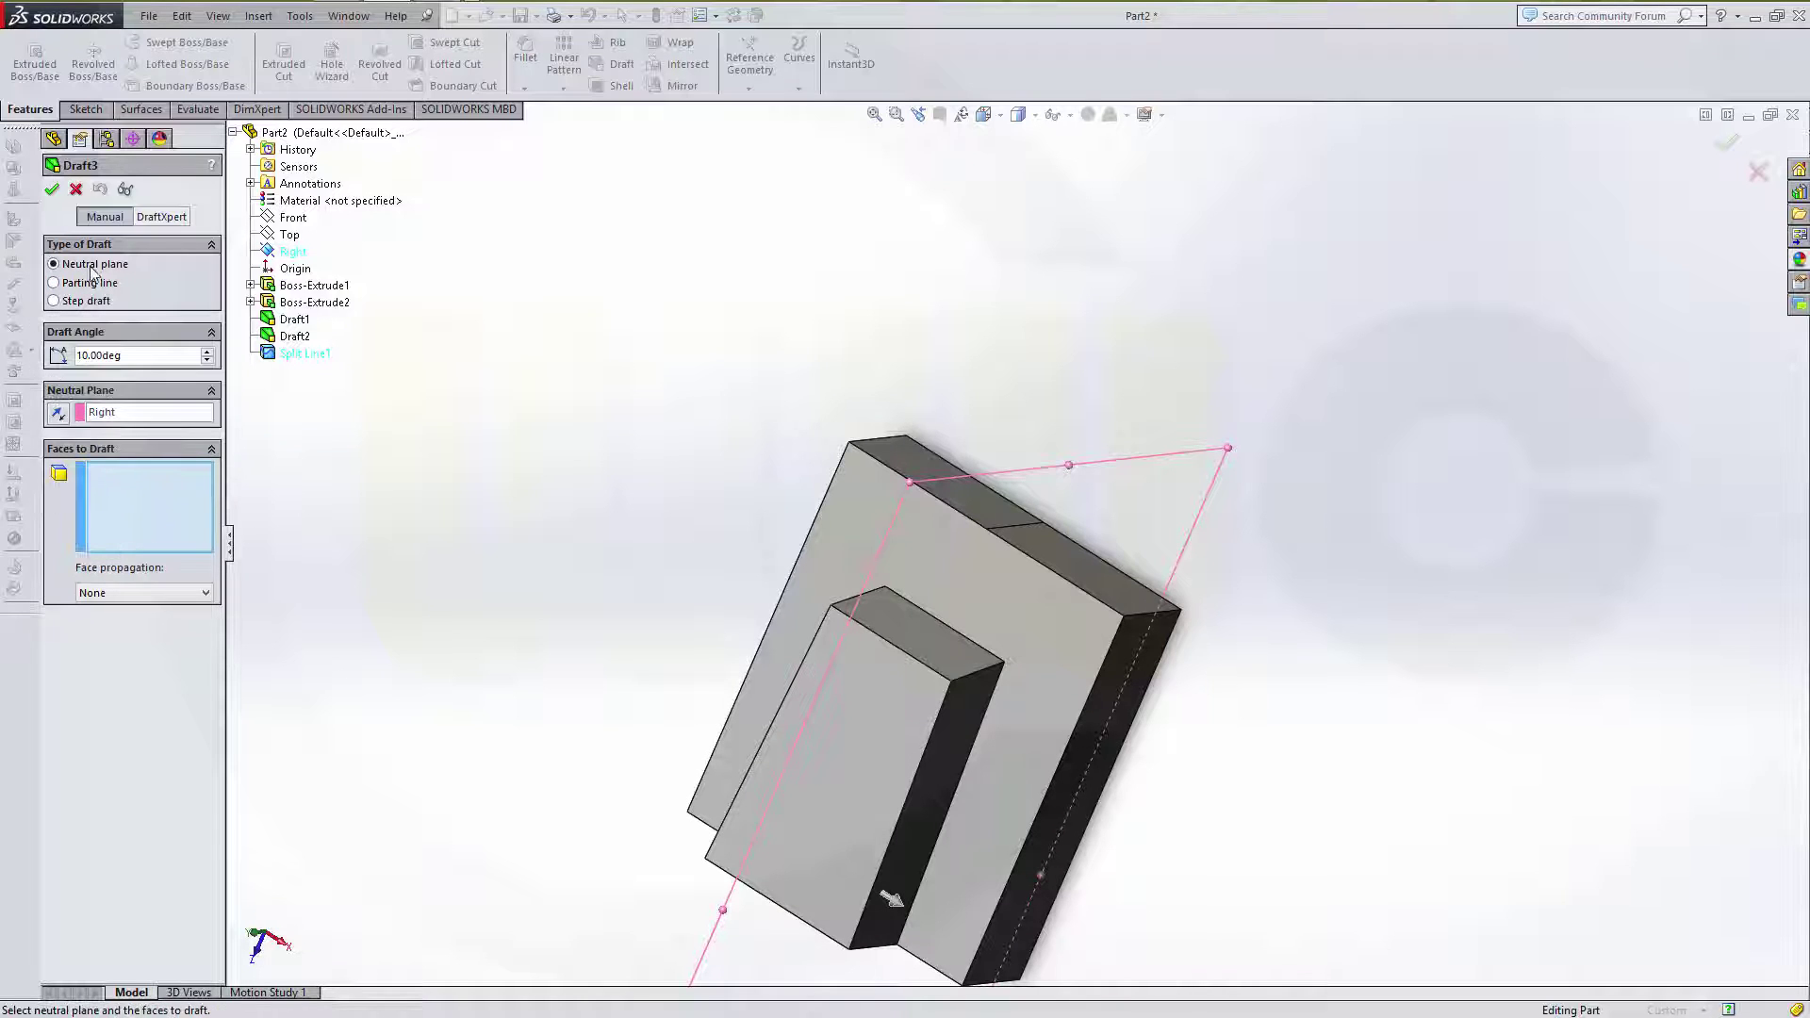
double_click(141, 356)
type("5")
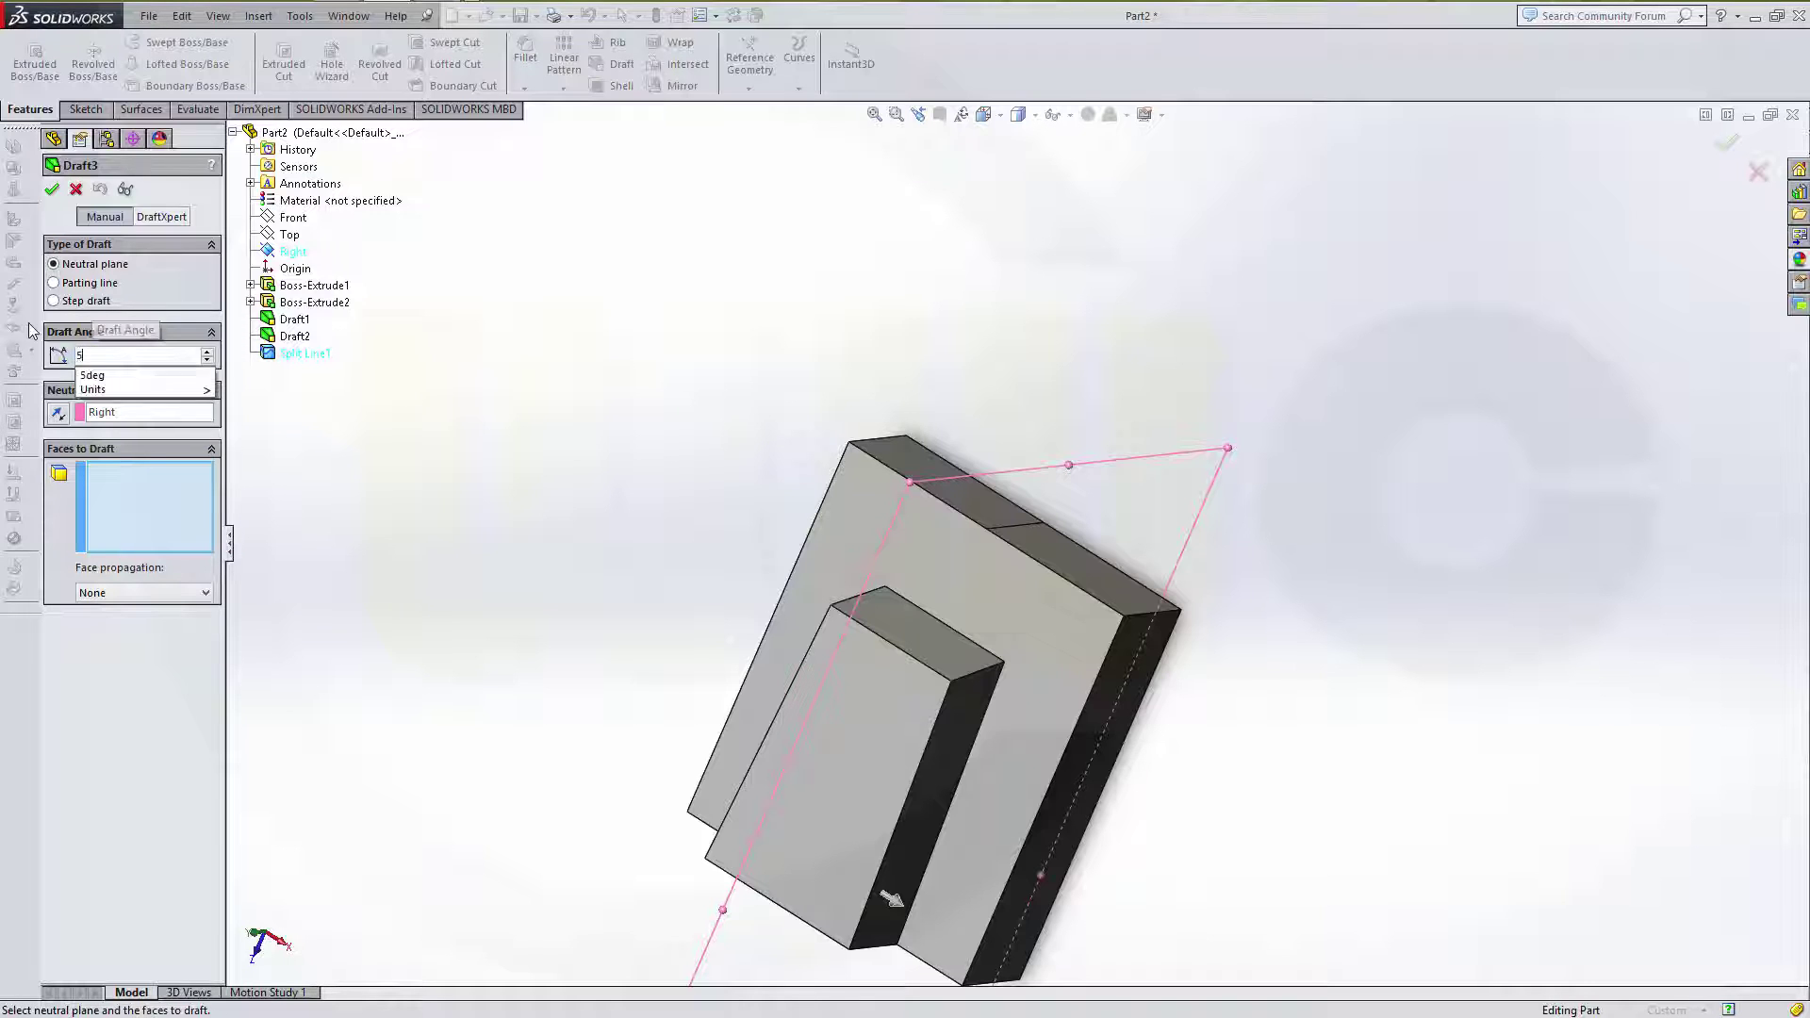
key("Return")
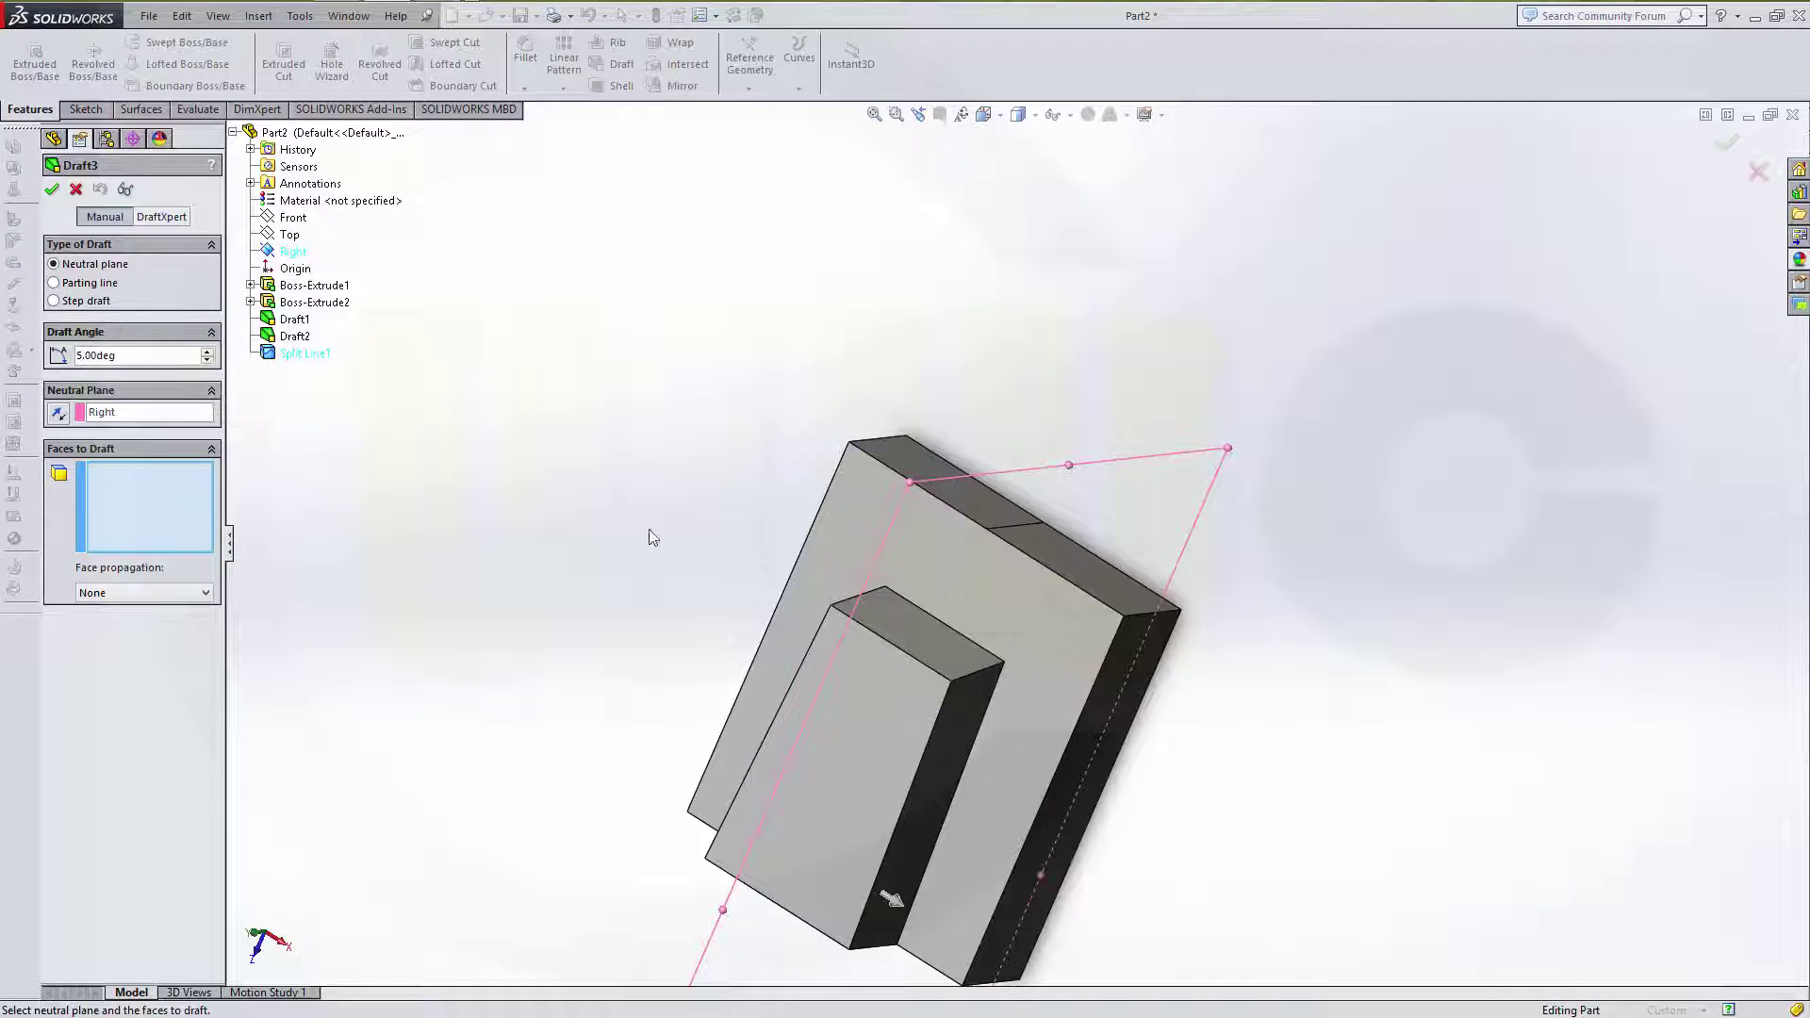
left_click(1061, 558)
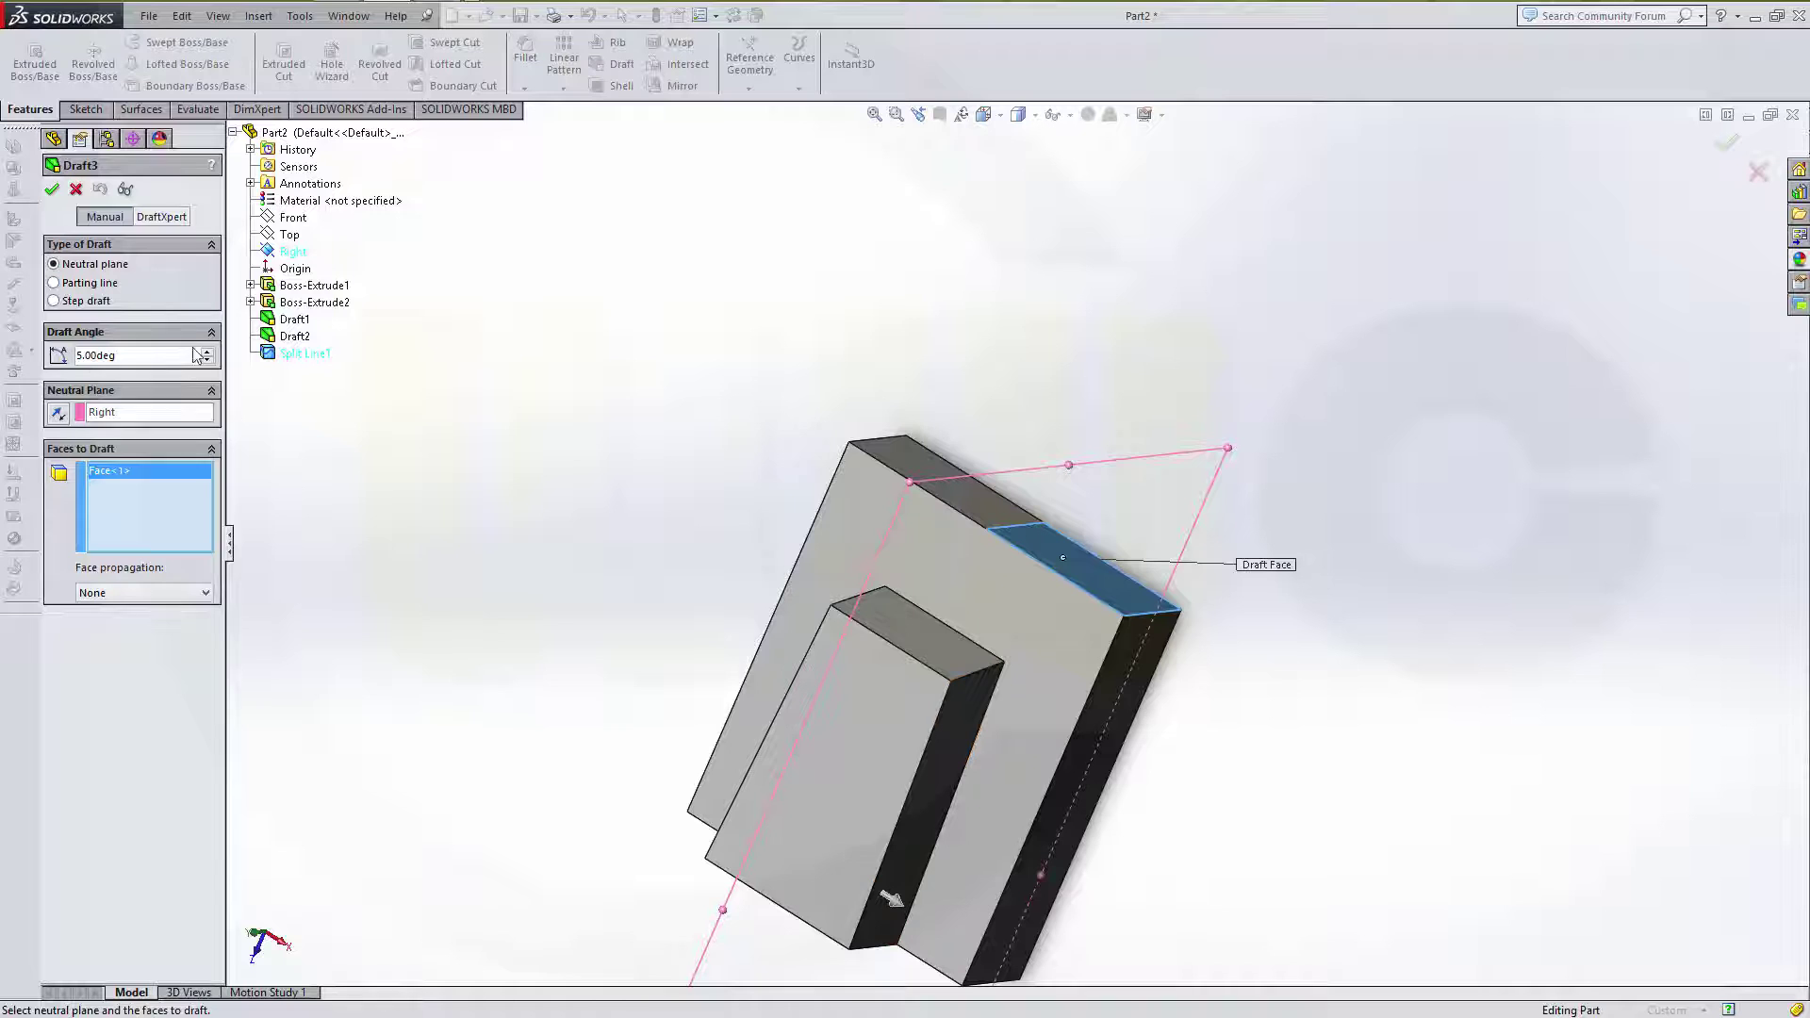
left_click(54, 189)
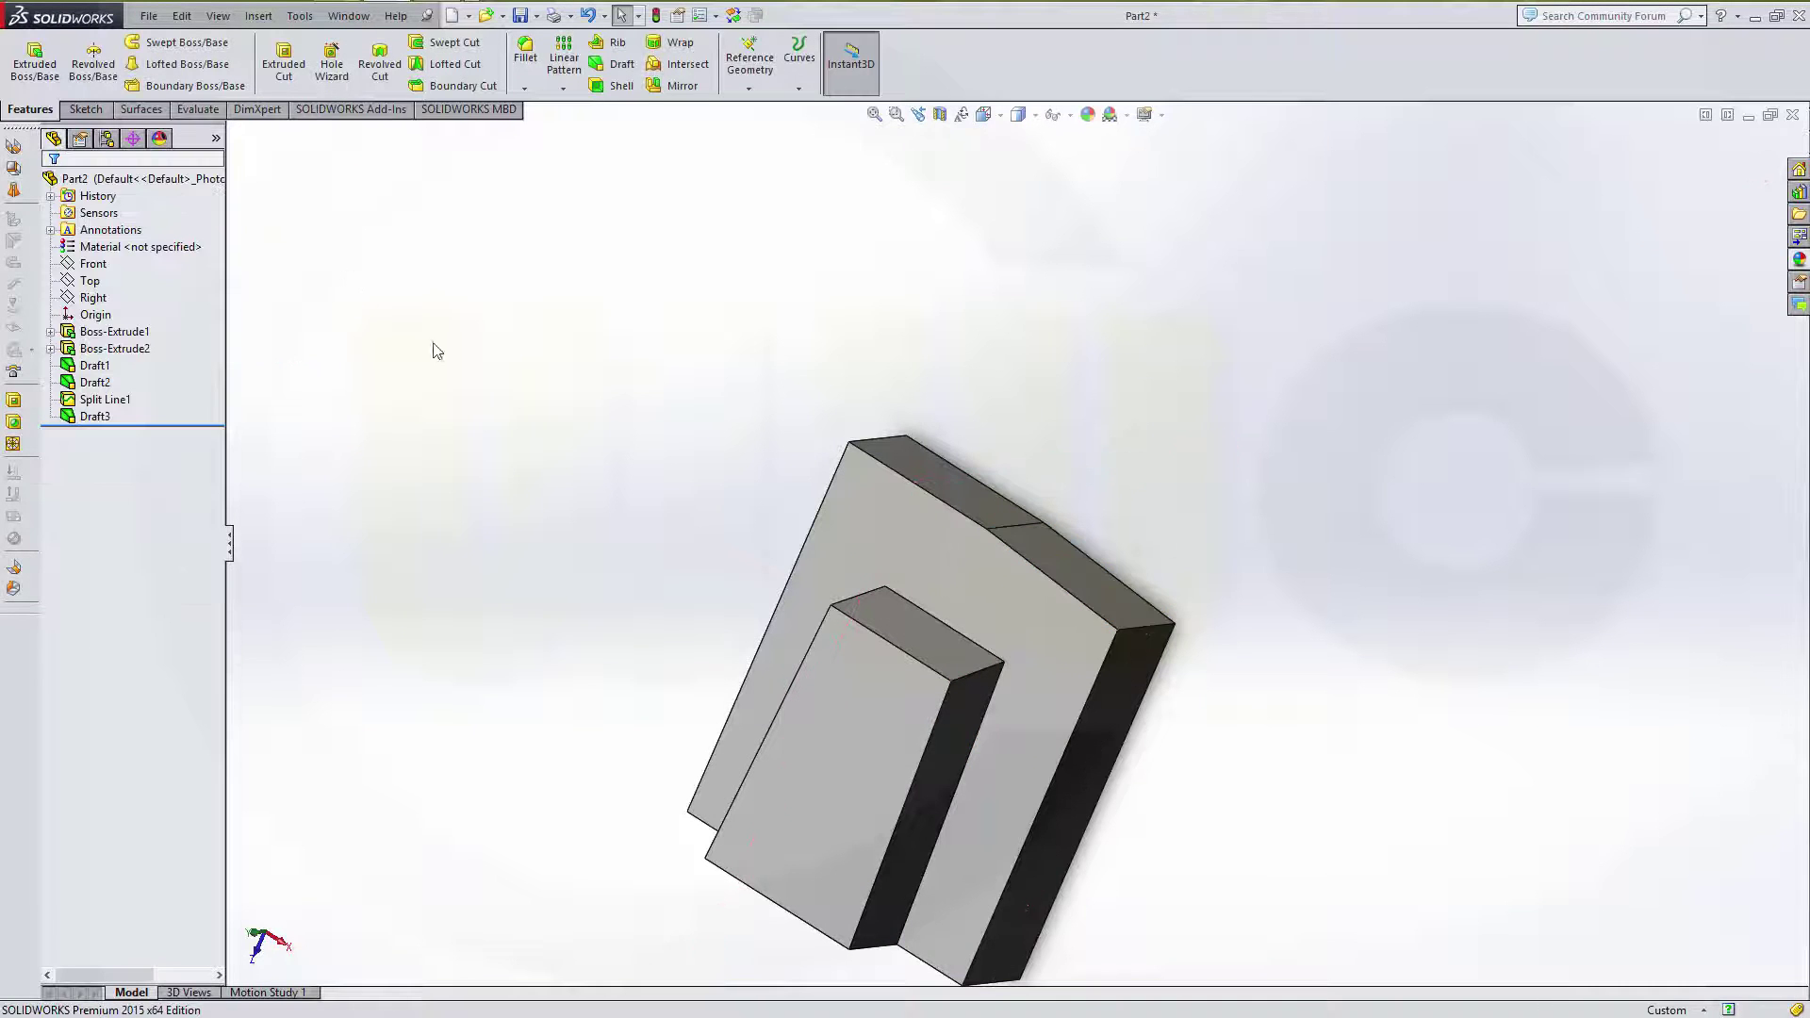
- Draft the other half of the split rear face by 5 degrees from the Right plane, with the draft direction reversed
left_click(617, 65)
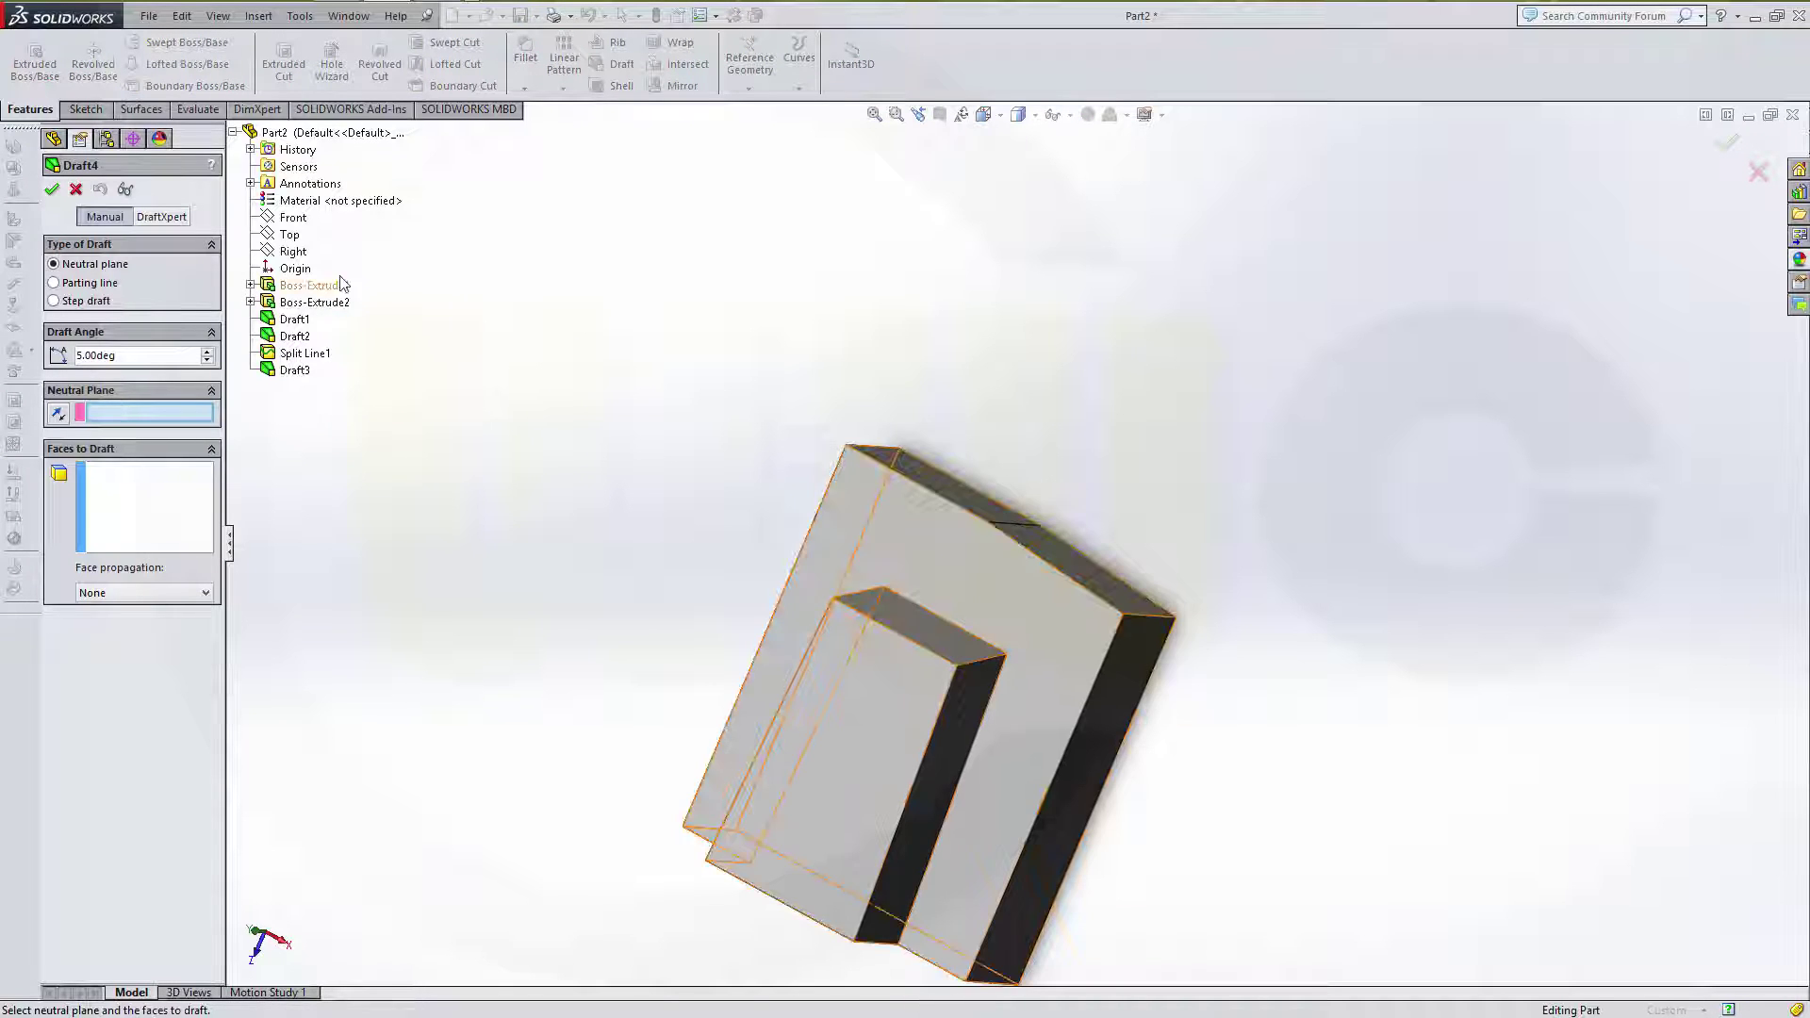
left_click(306, 256)
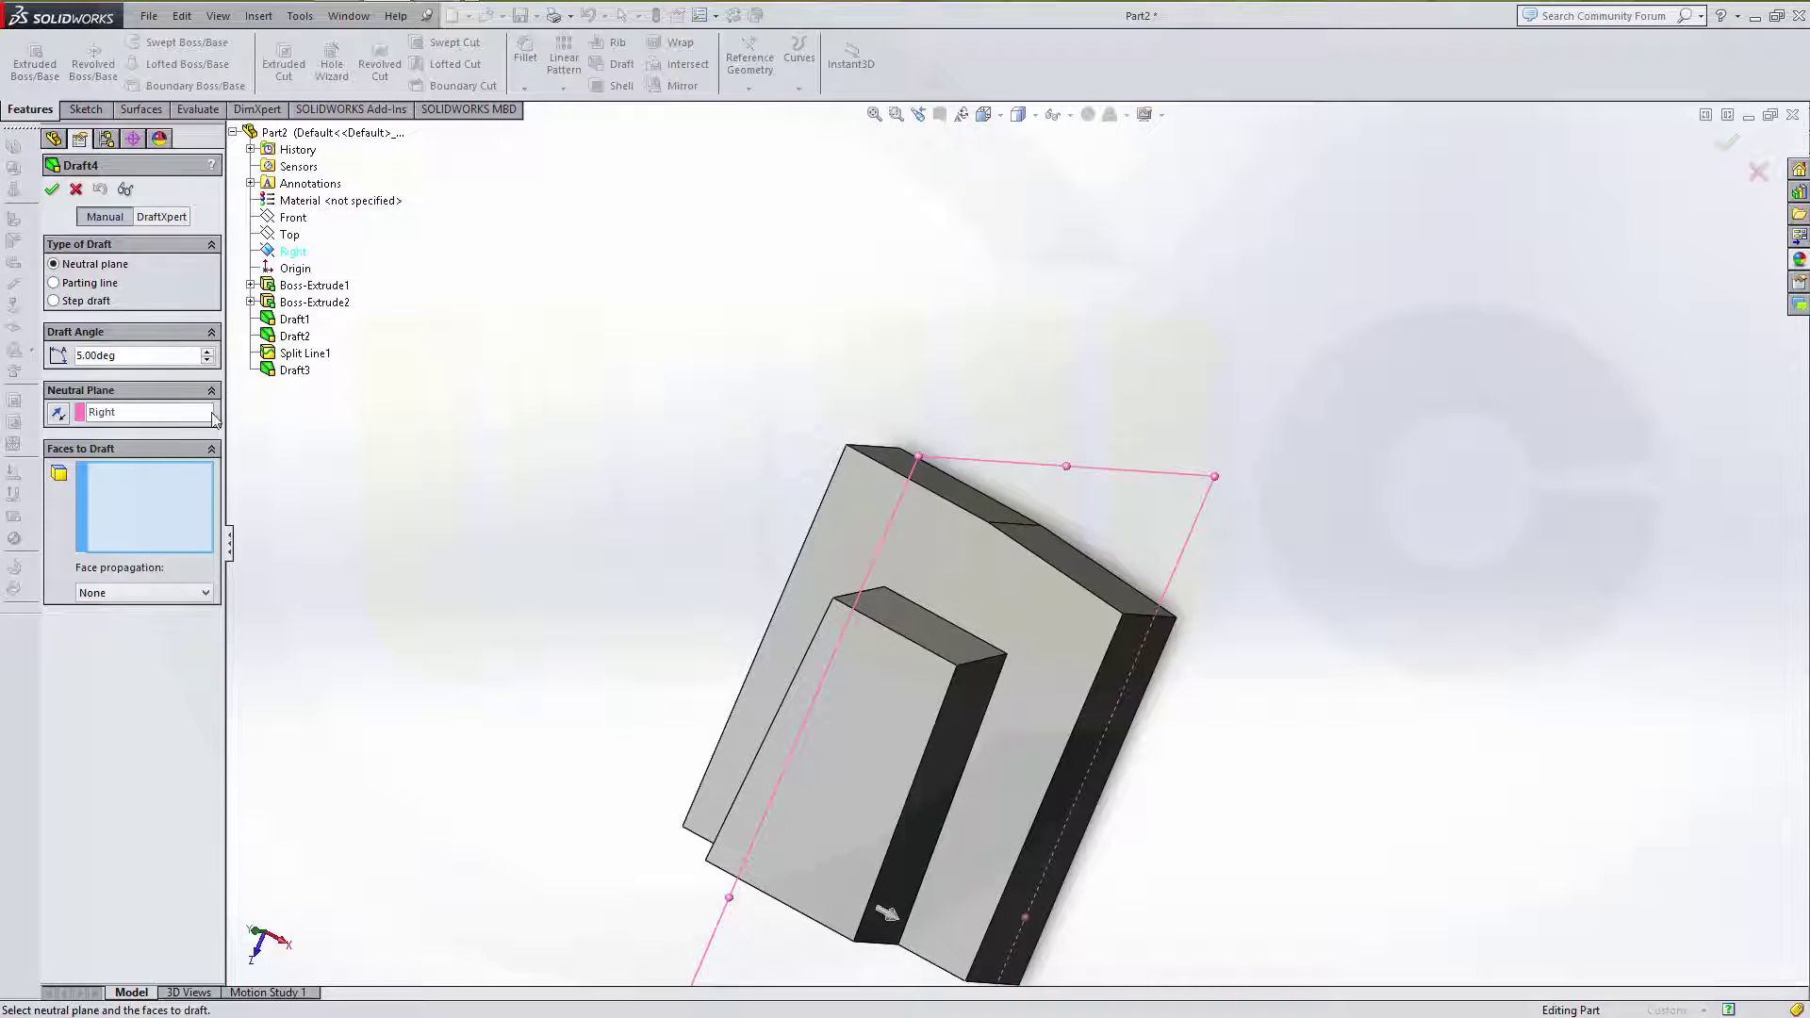
left_click(958, 490)
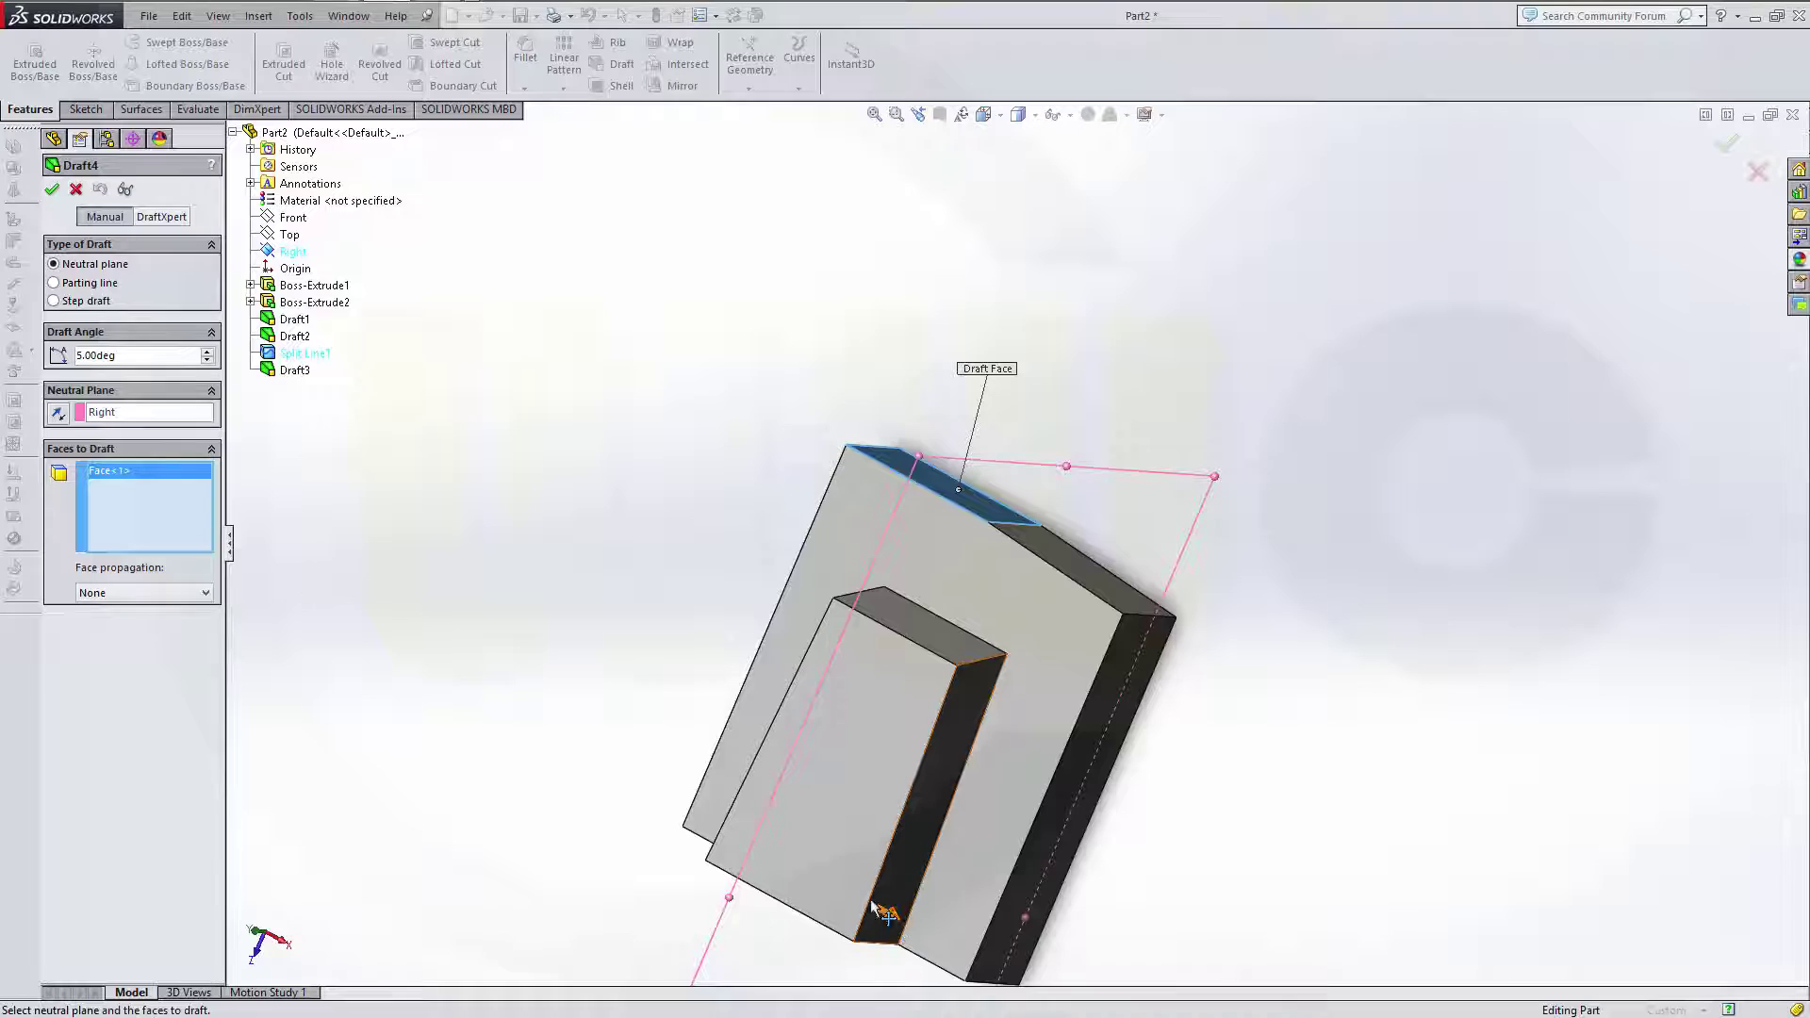
left_click(60, 414)
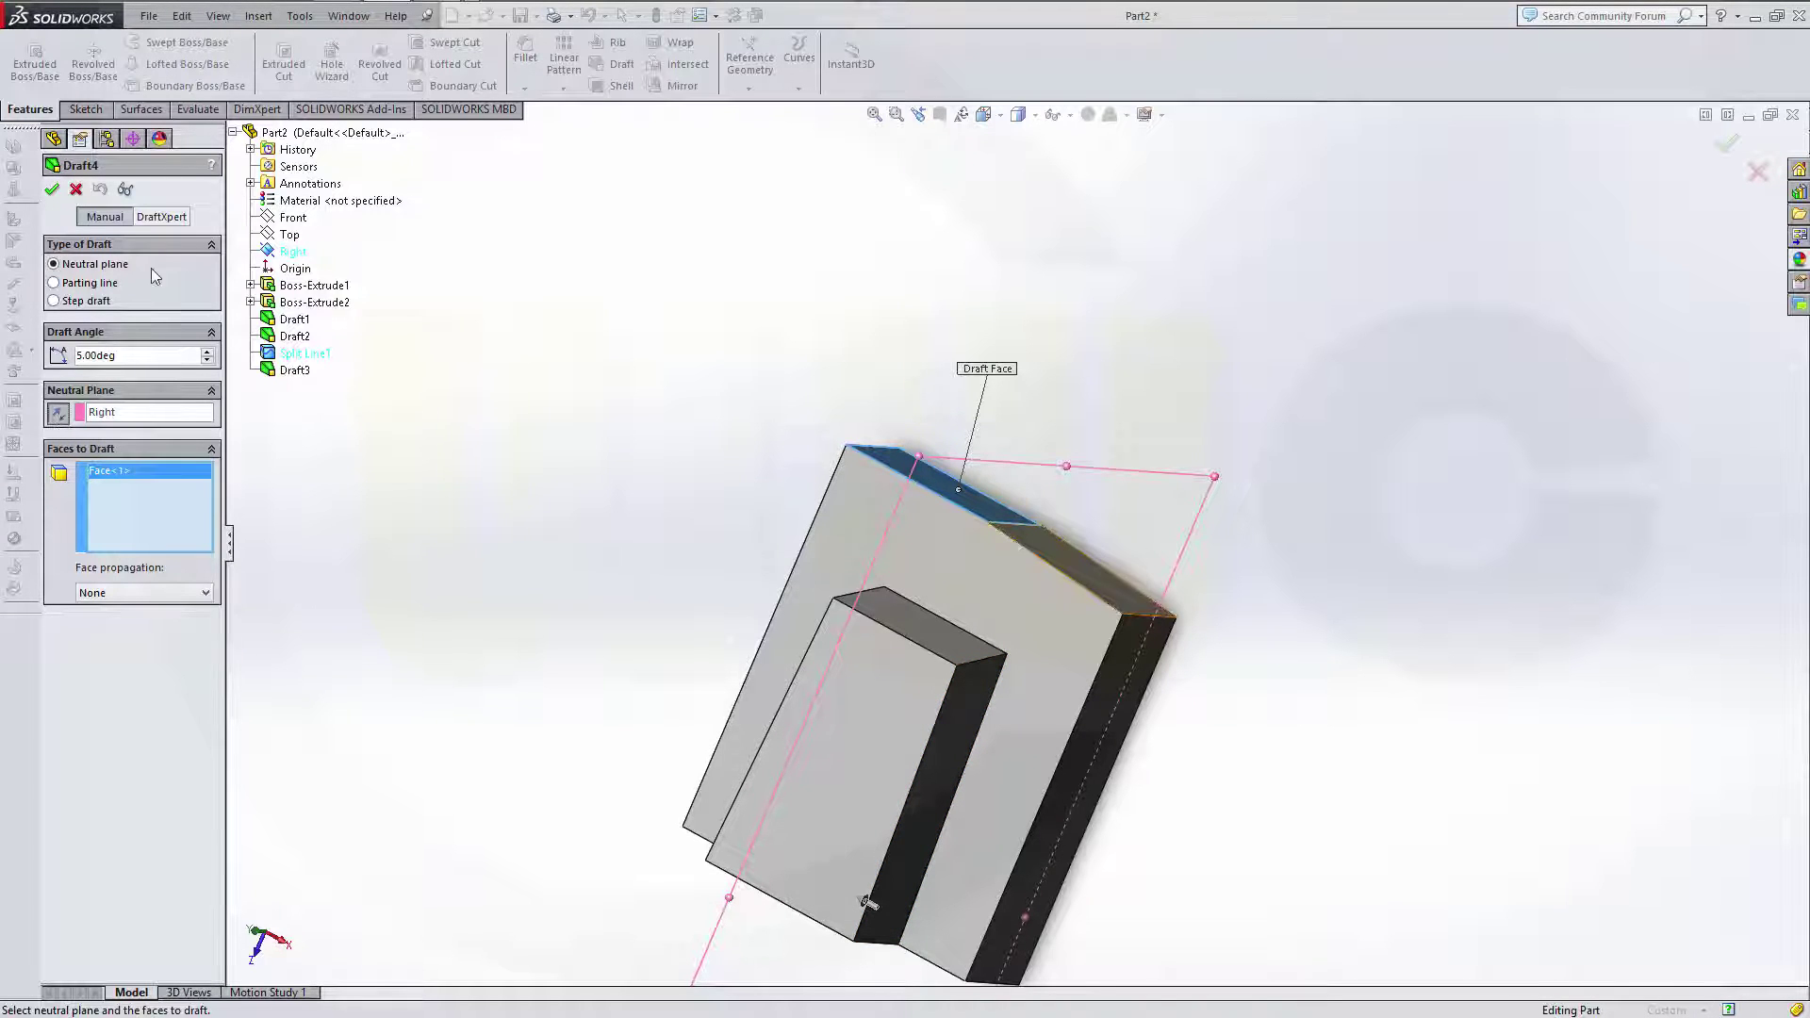
left_click(52, 189)
middle_click_drag(573, 403, 633, 421)
scroll(1122, 875, "up", 2)
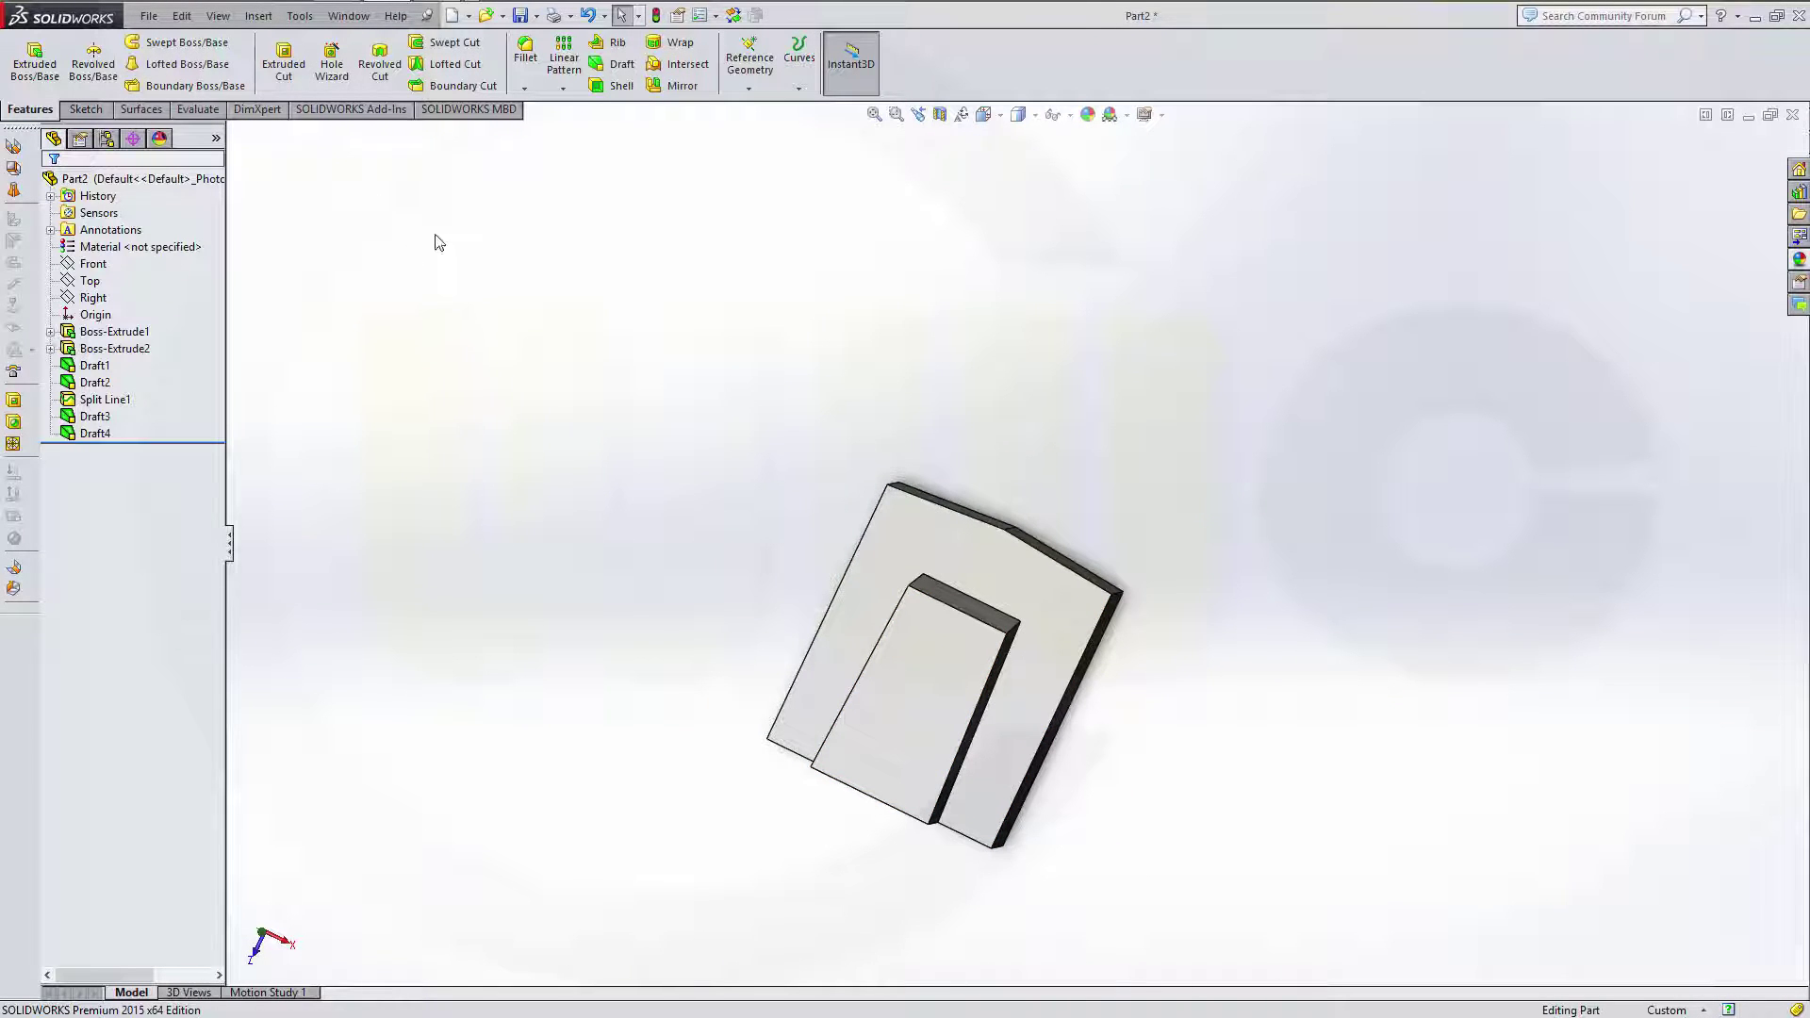
- Create a reference plane offset 50 mm from the Front plane, flipped so it passes through the base block
left_click(750, 89)
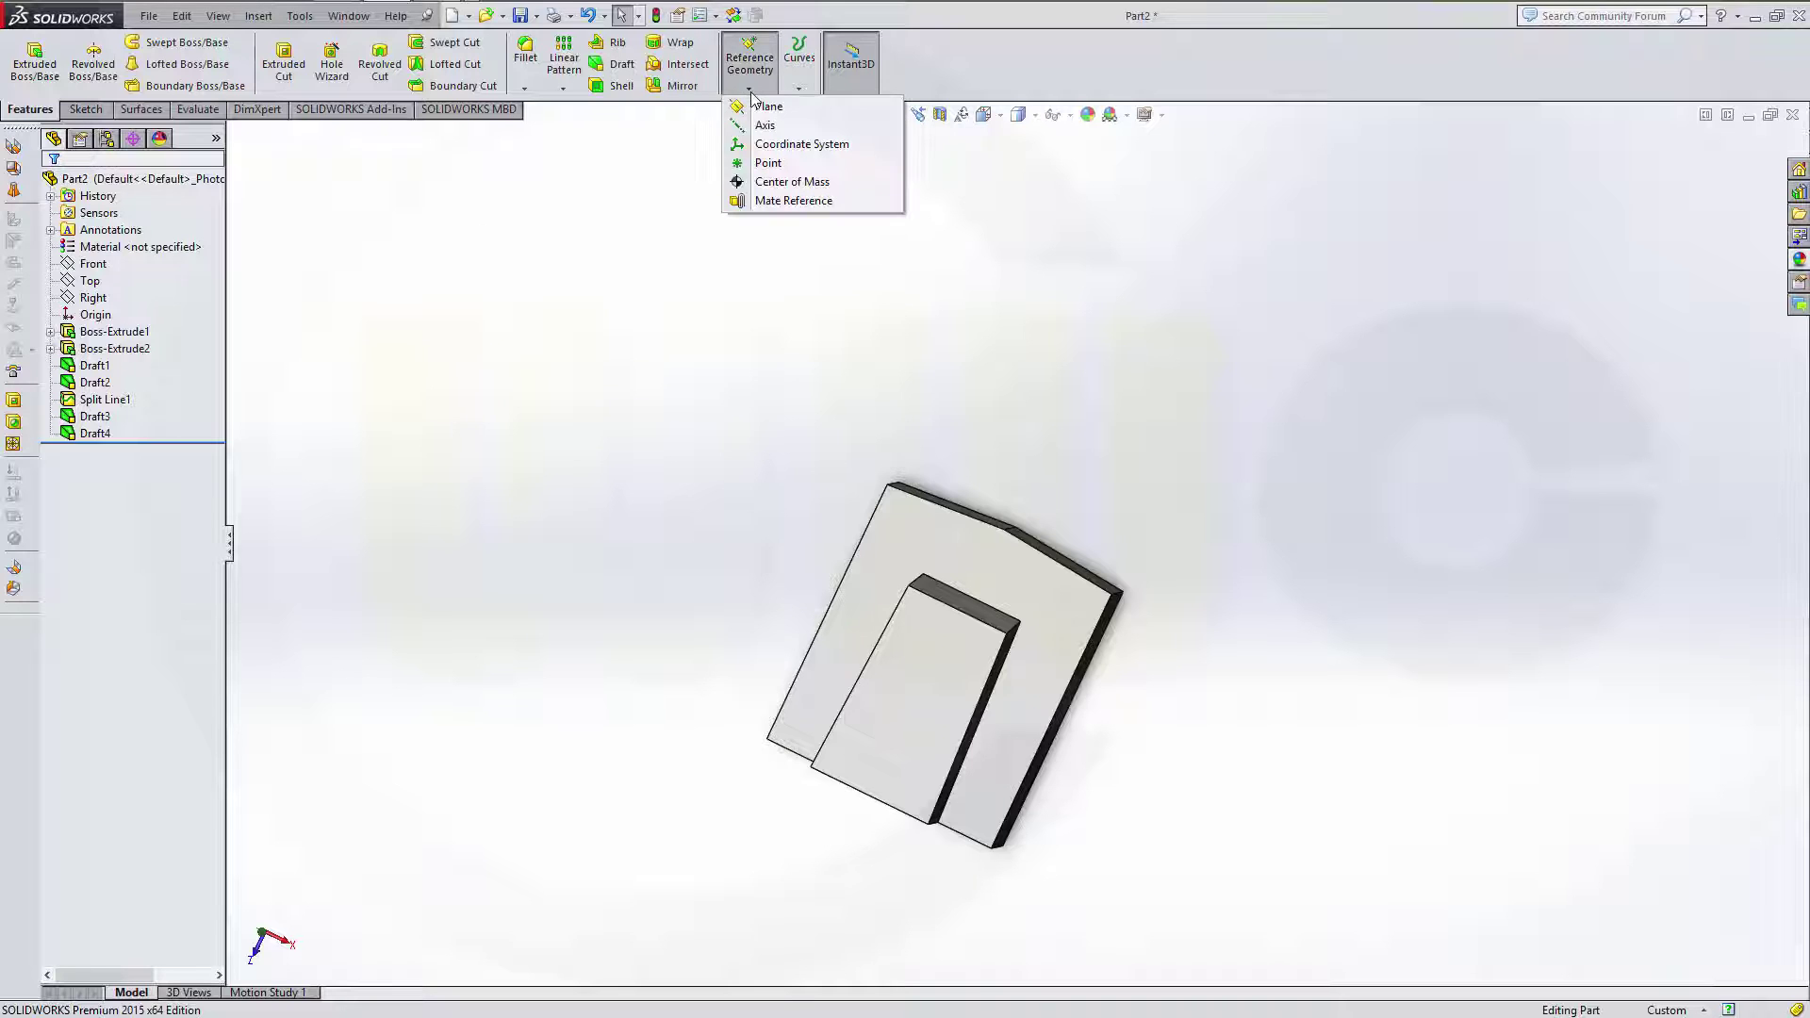
left_click(765, 108)
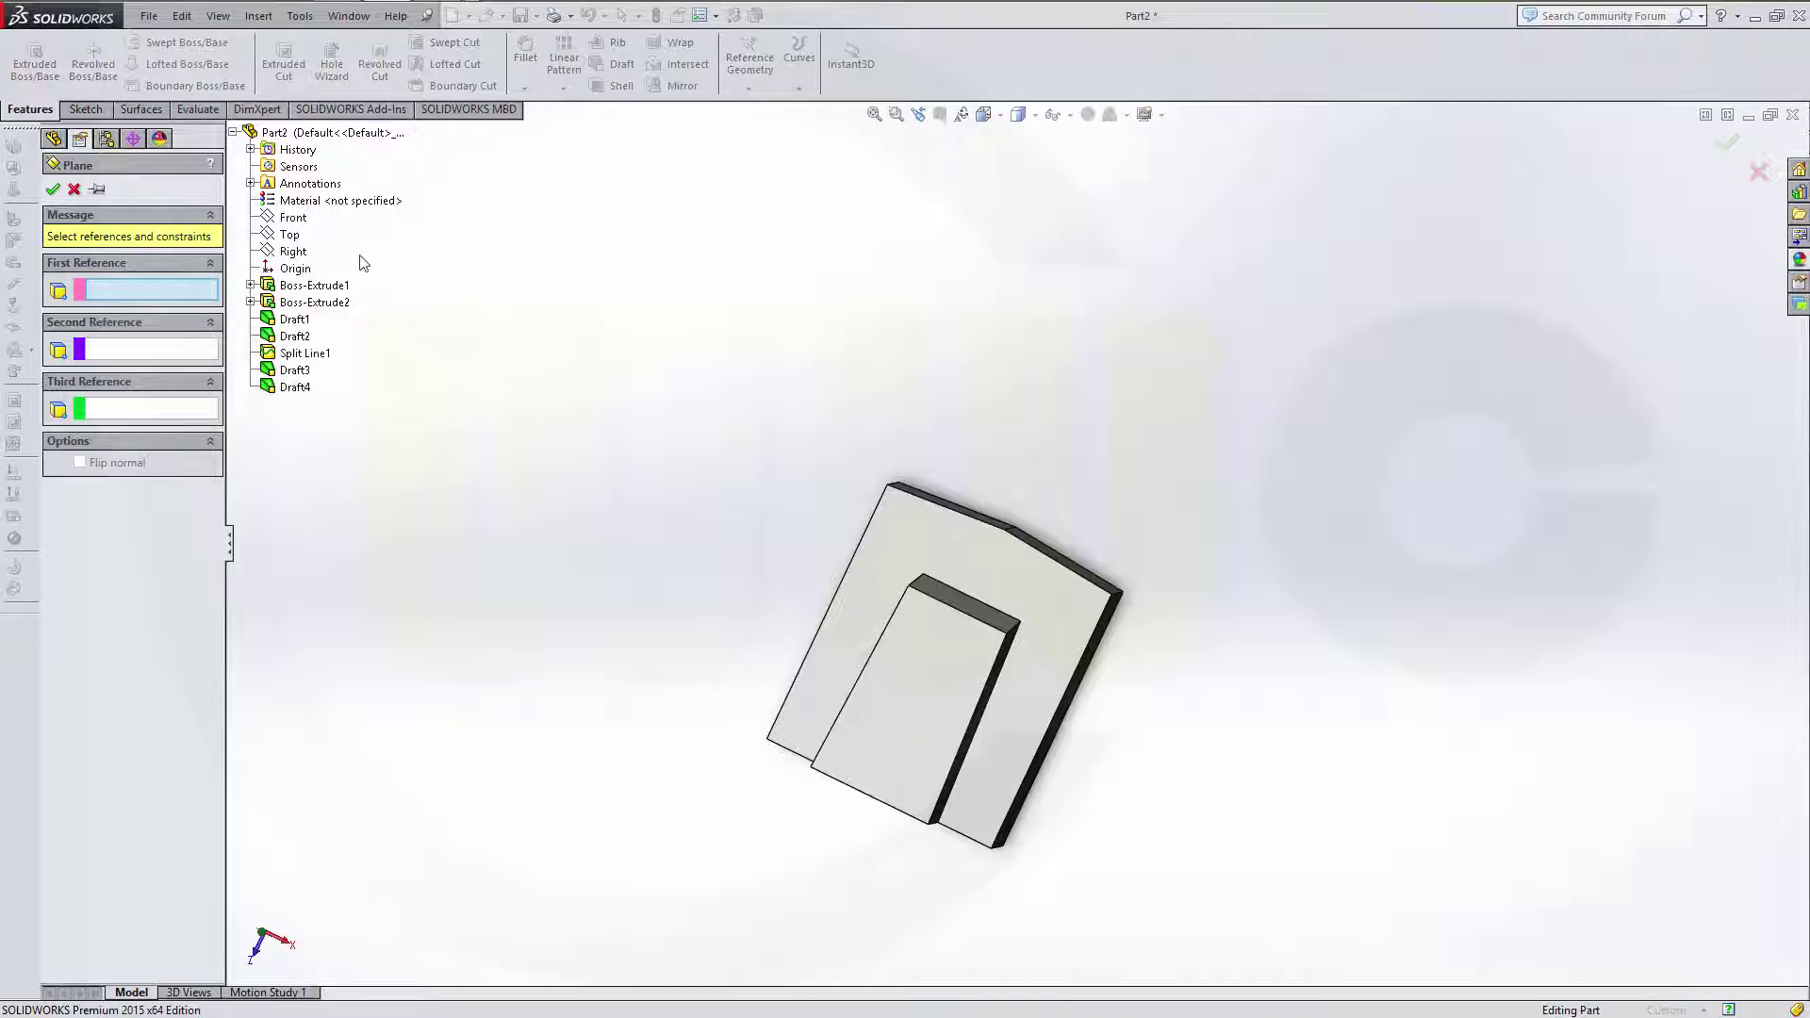
left_click(292, 217)
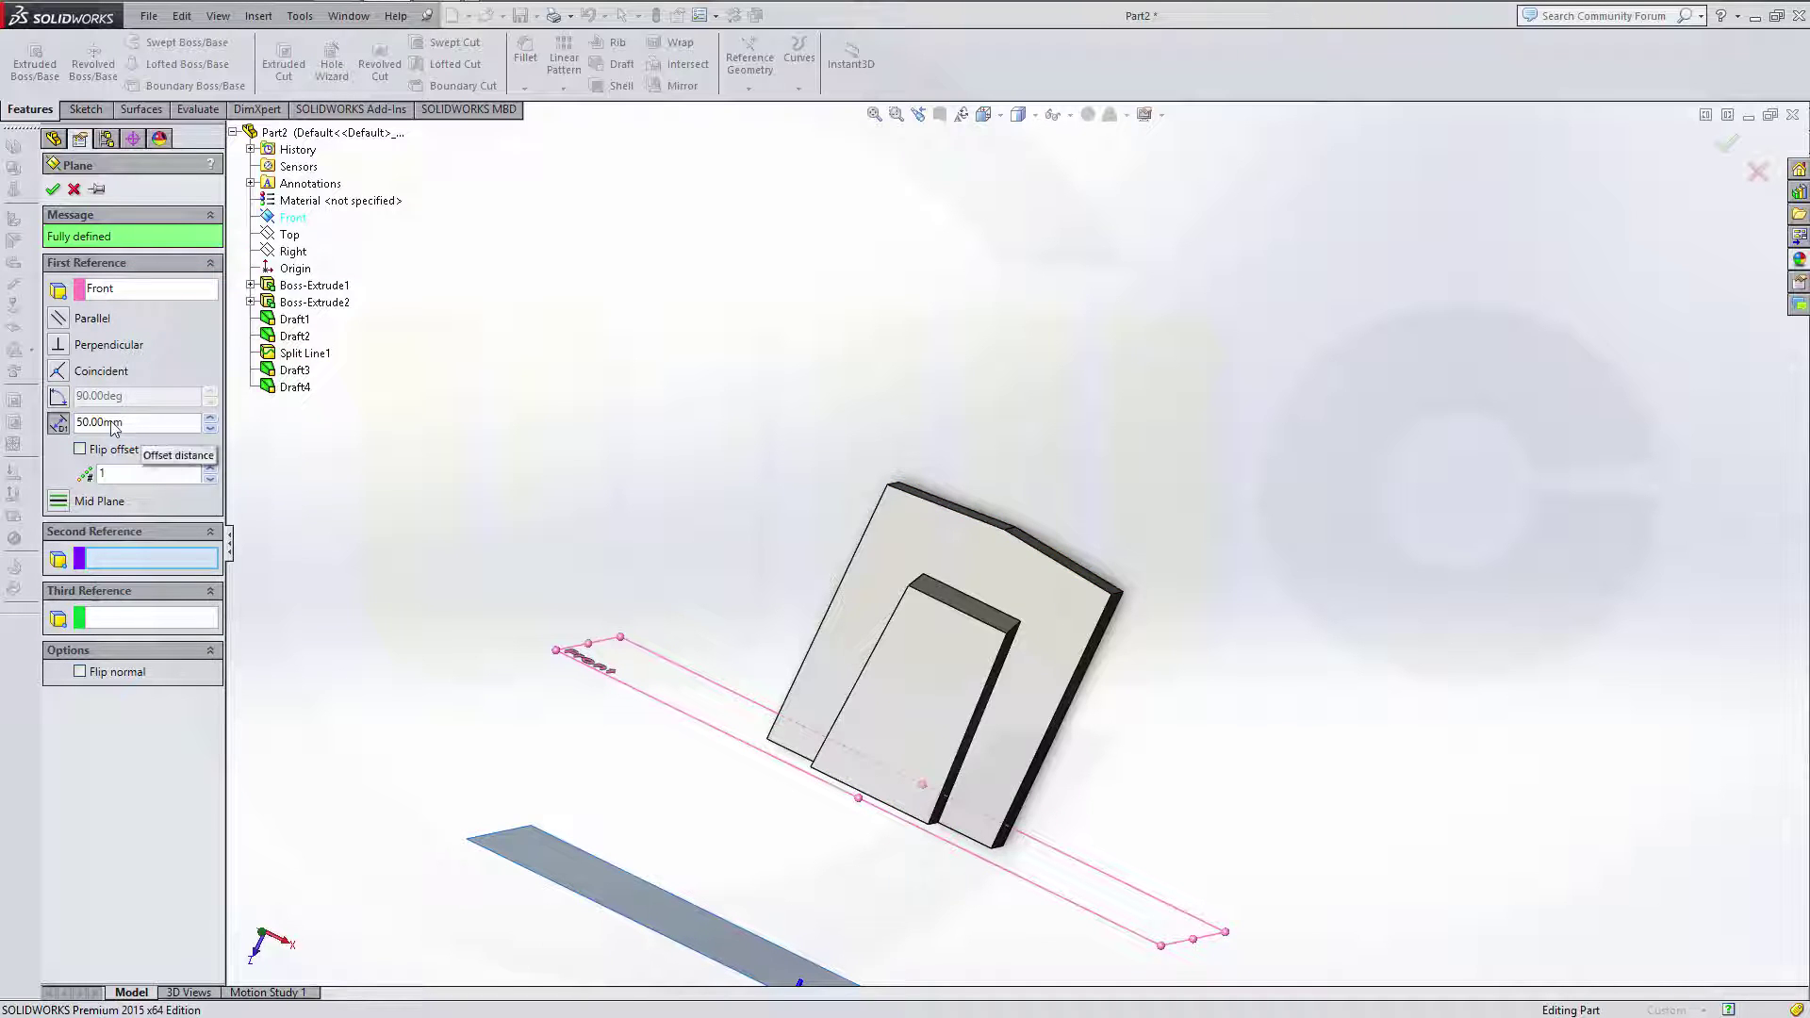
left_click(80, 449)
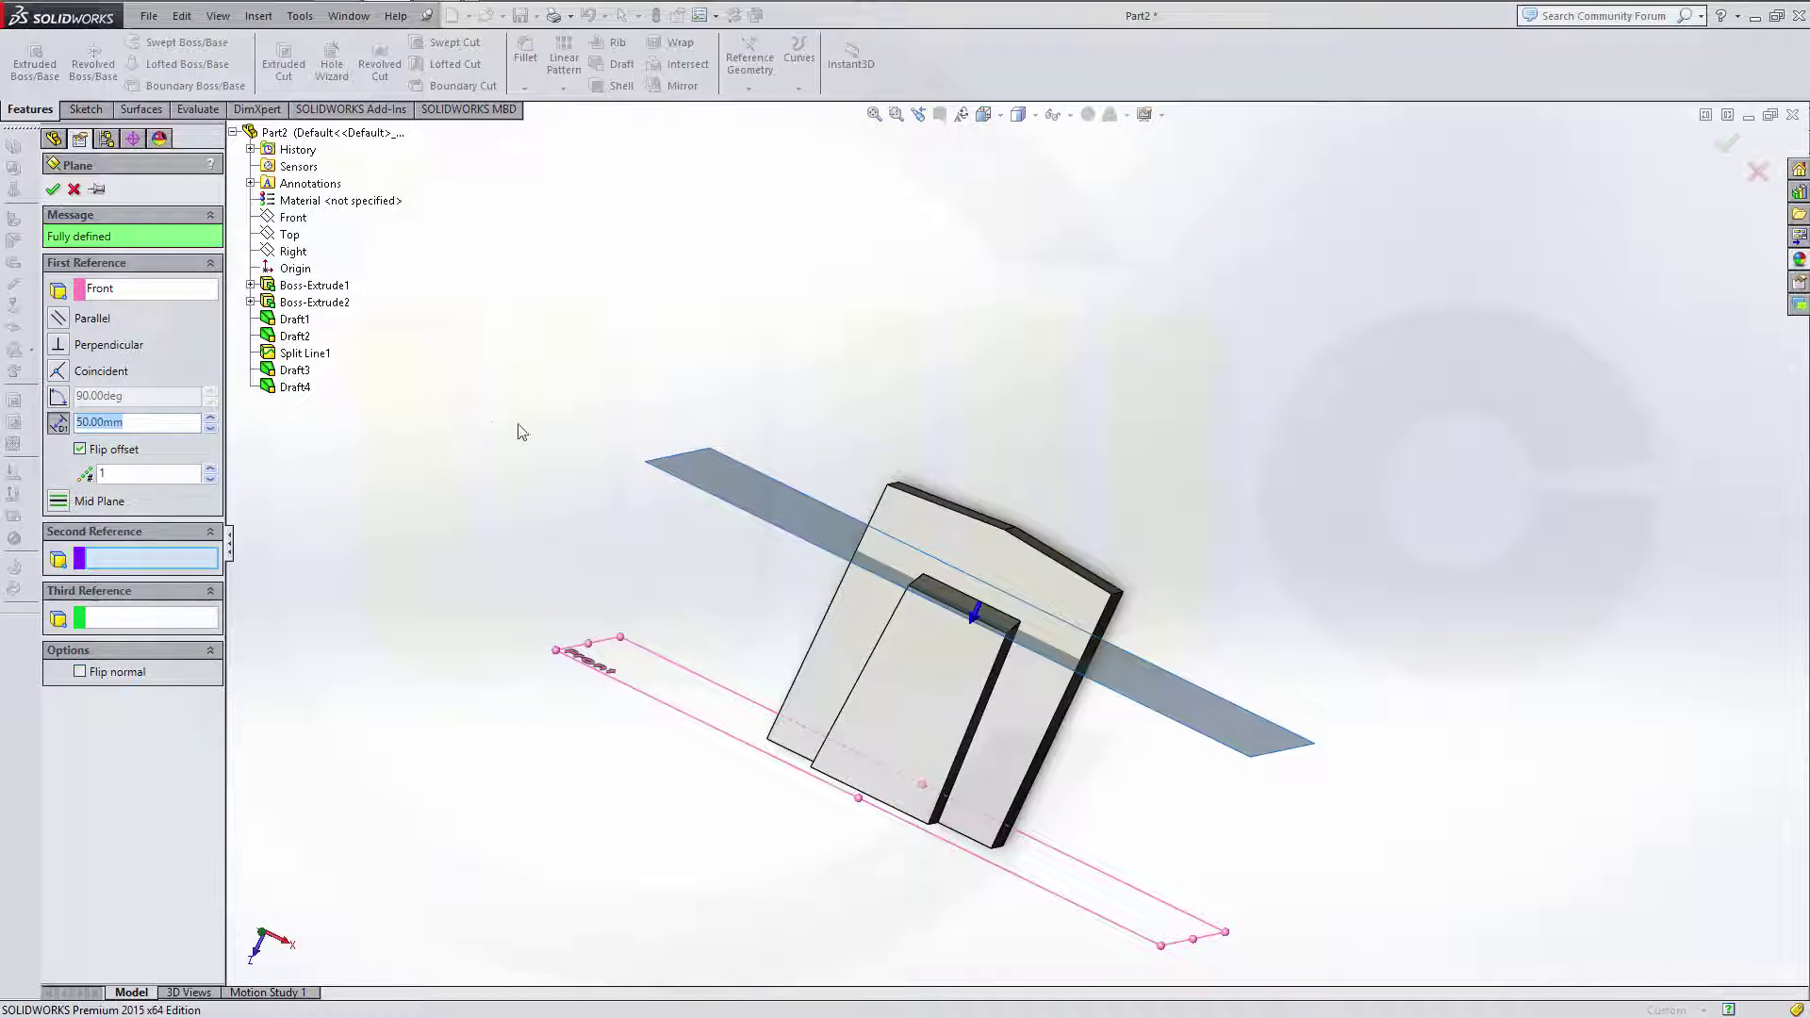
key("Return")
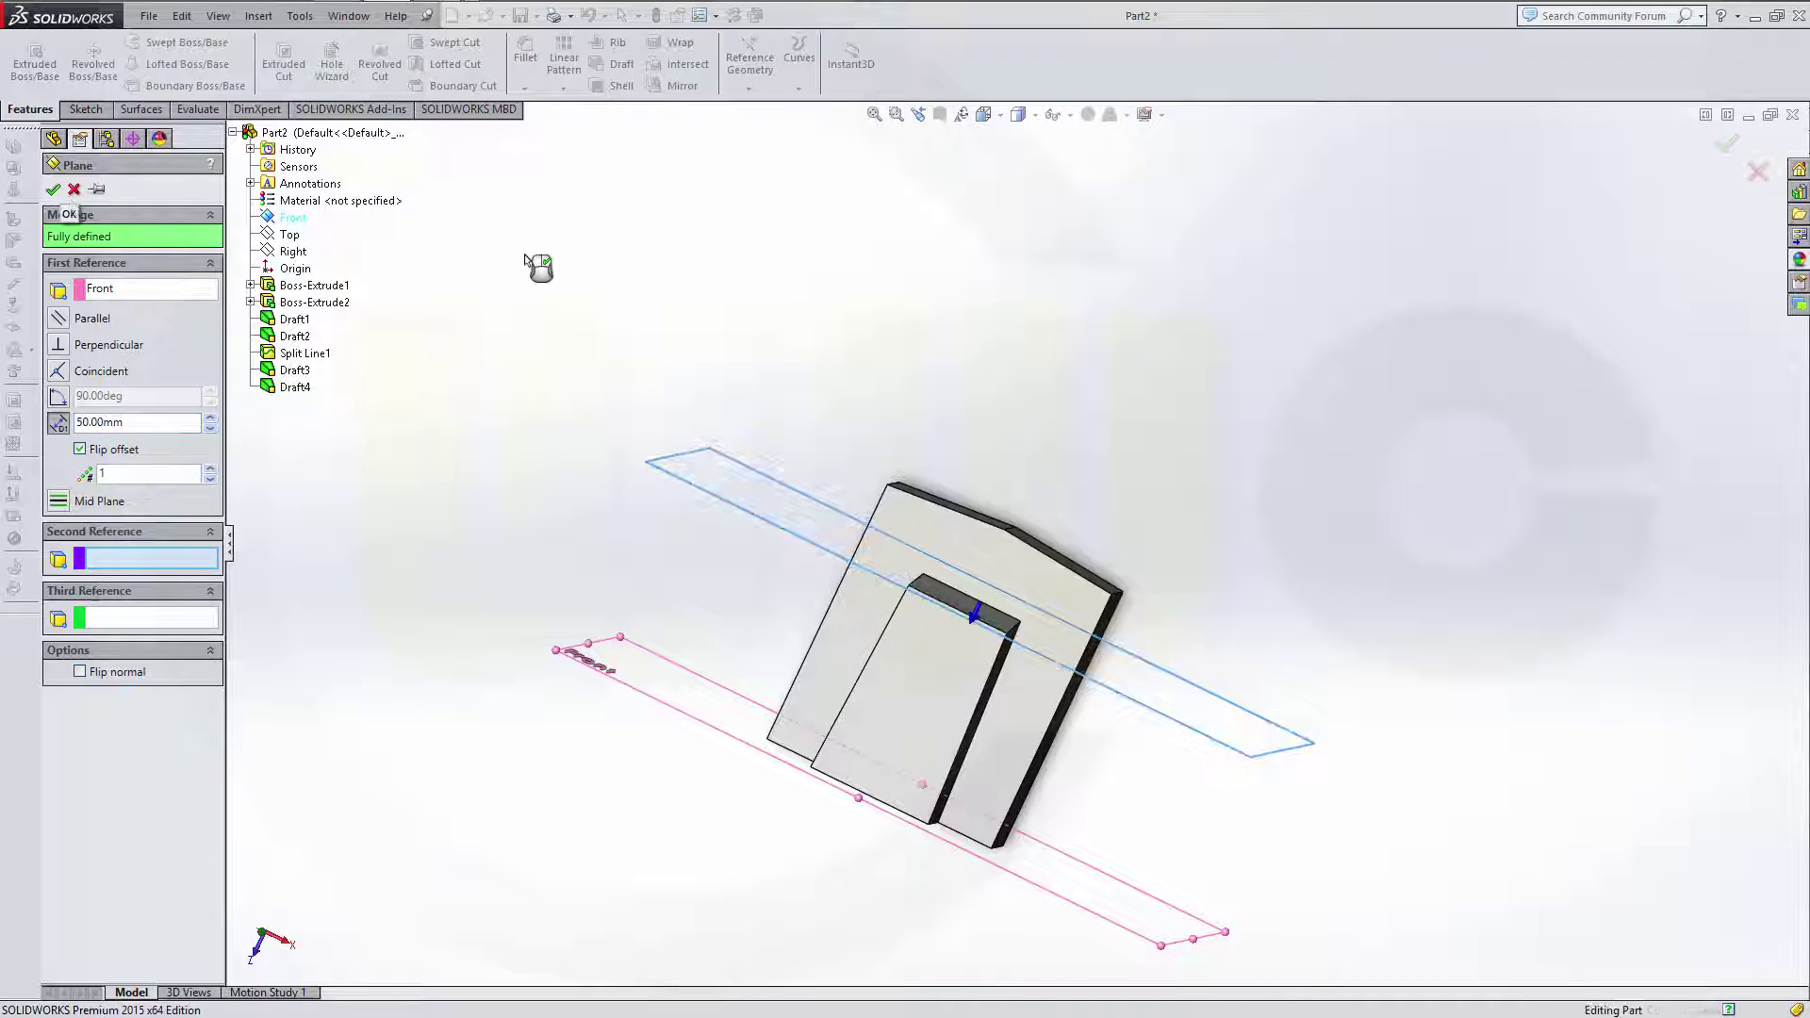
left_click(592, 283)
- Split the base block's two long side faces with an Intersection split line, using Plane1 as the splitting entity
middle_click_drag(727, 269, 722, 294)
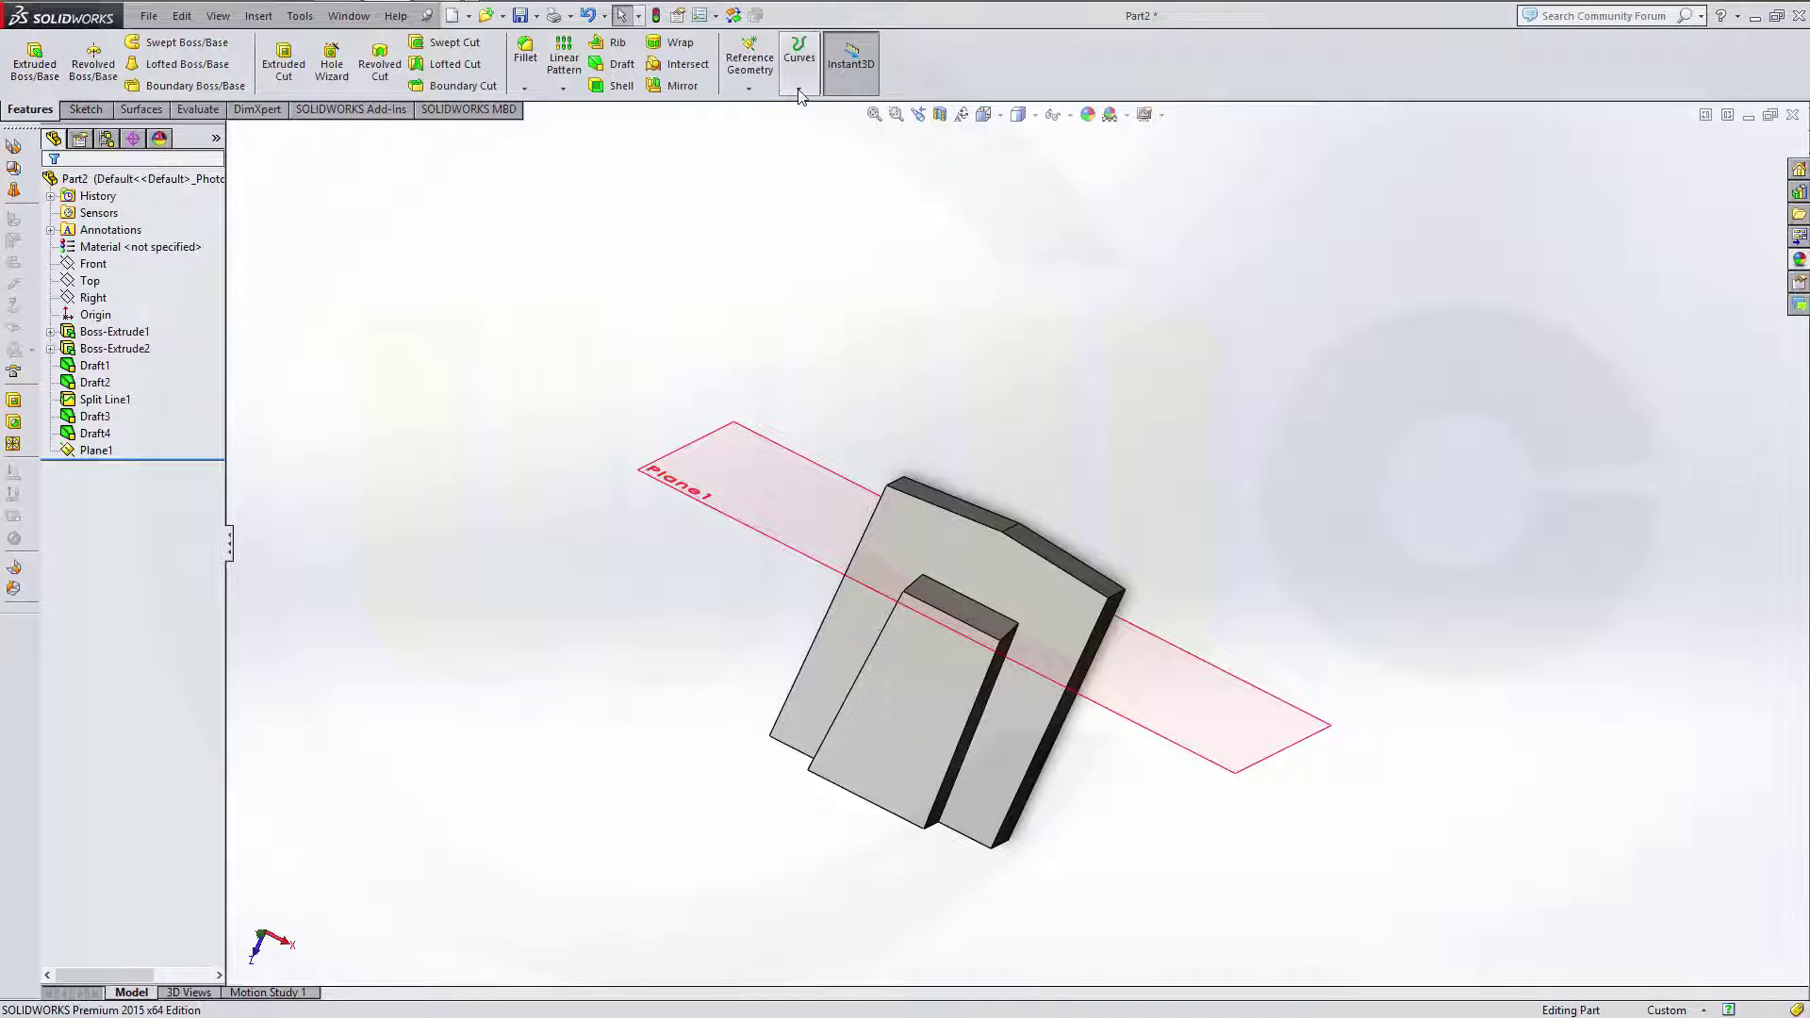
left_click(799, 90)
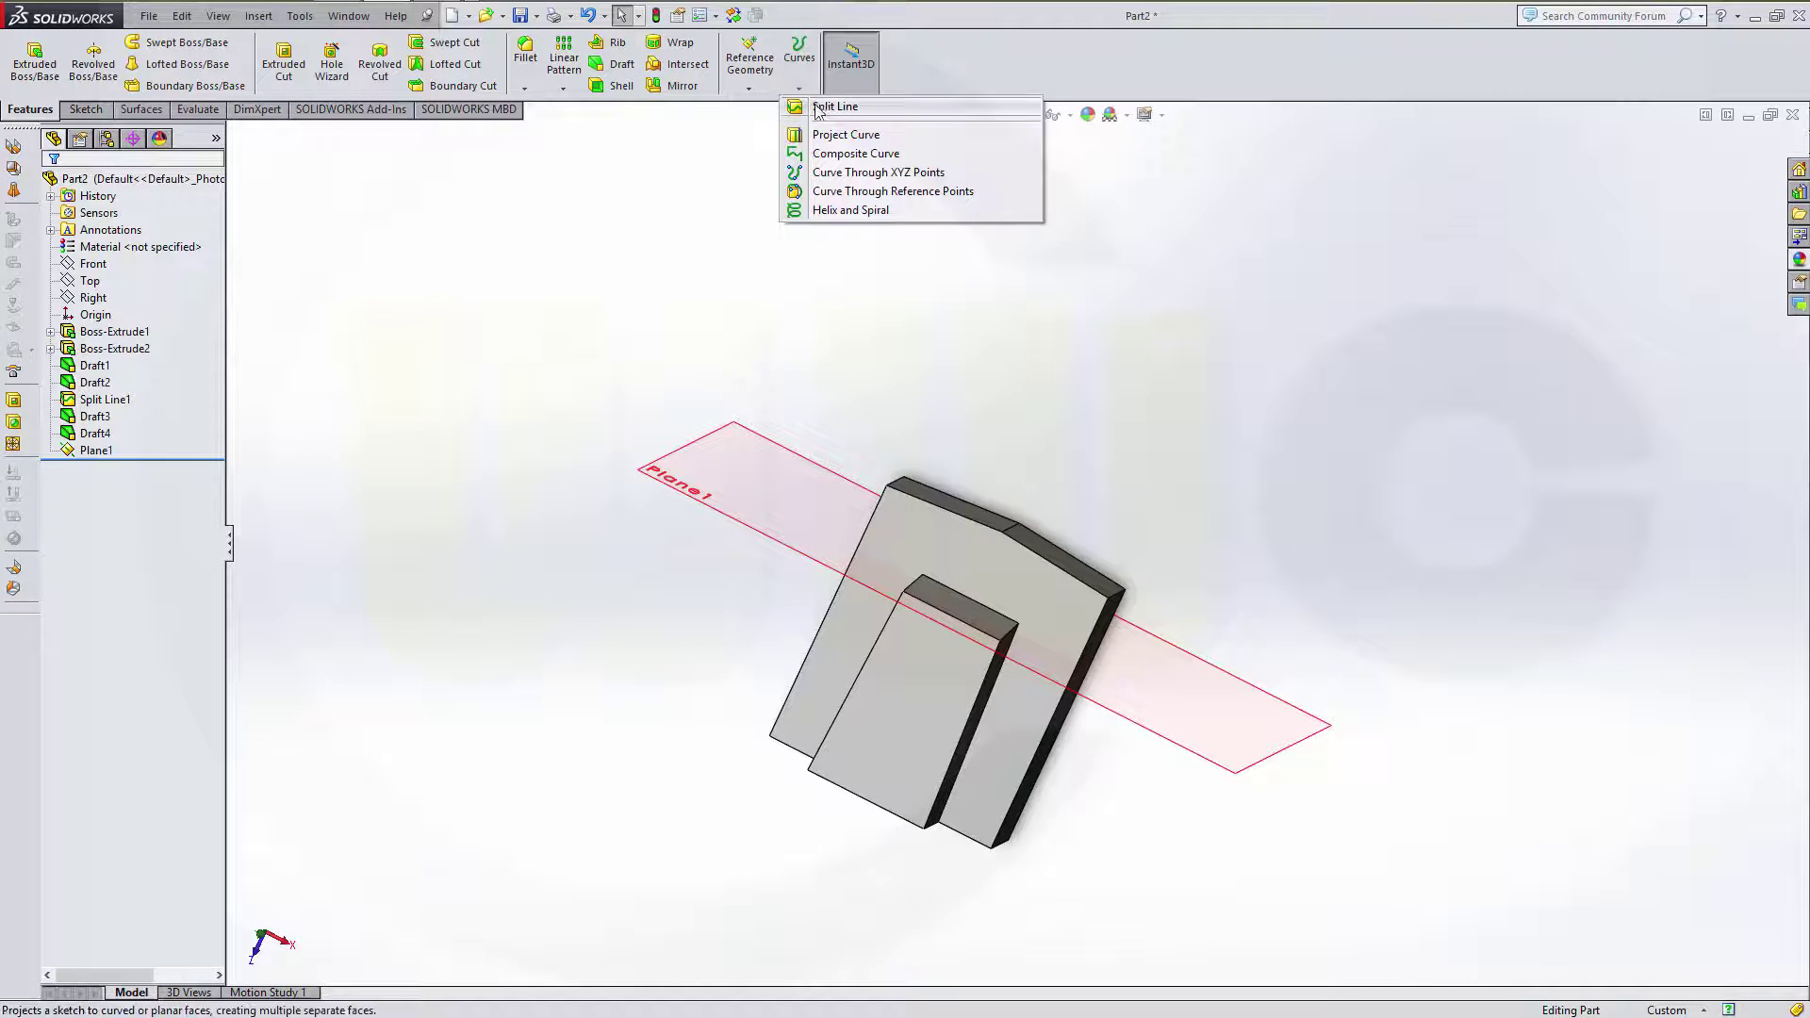
left_click(820, 109)
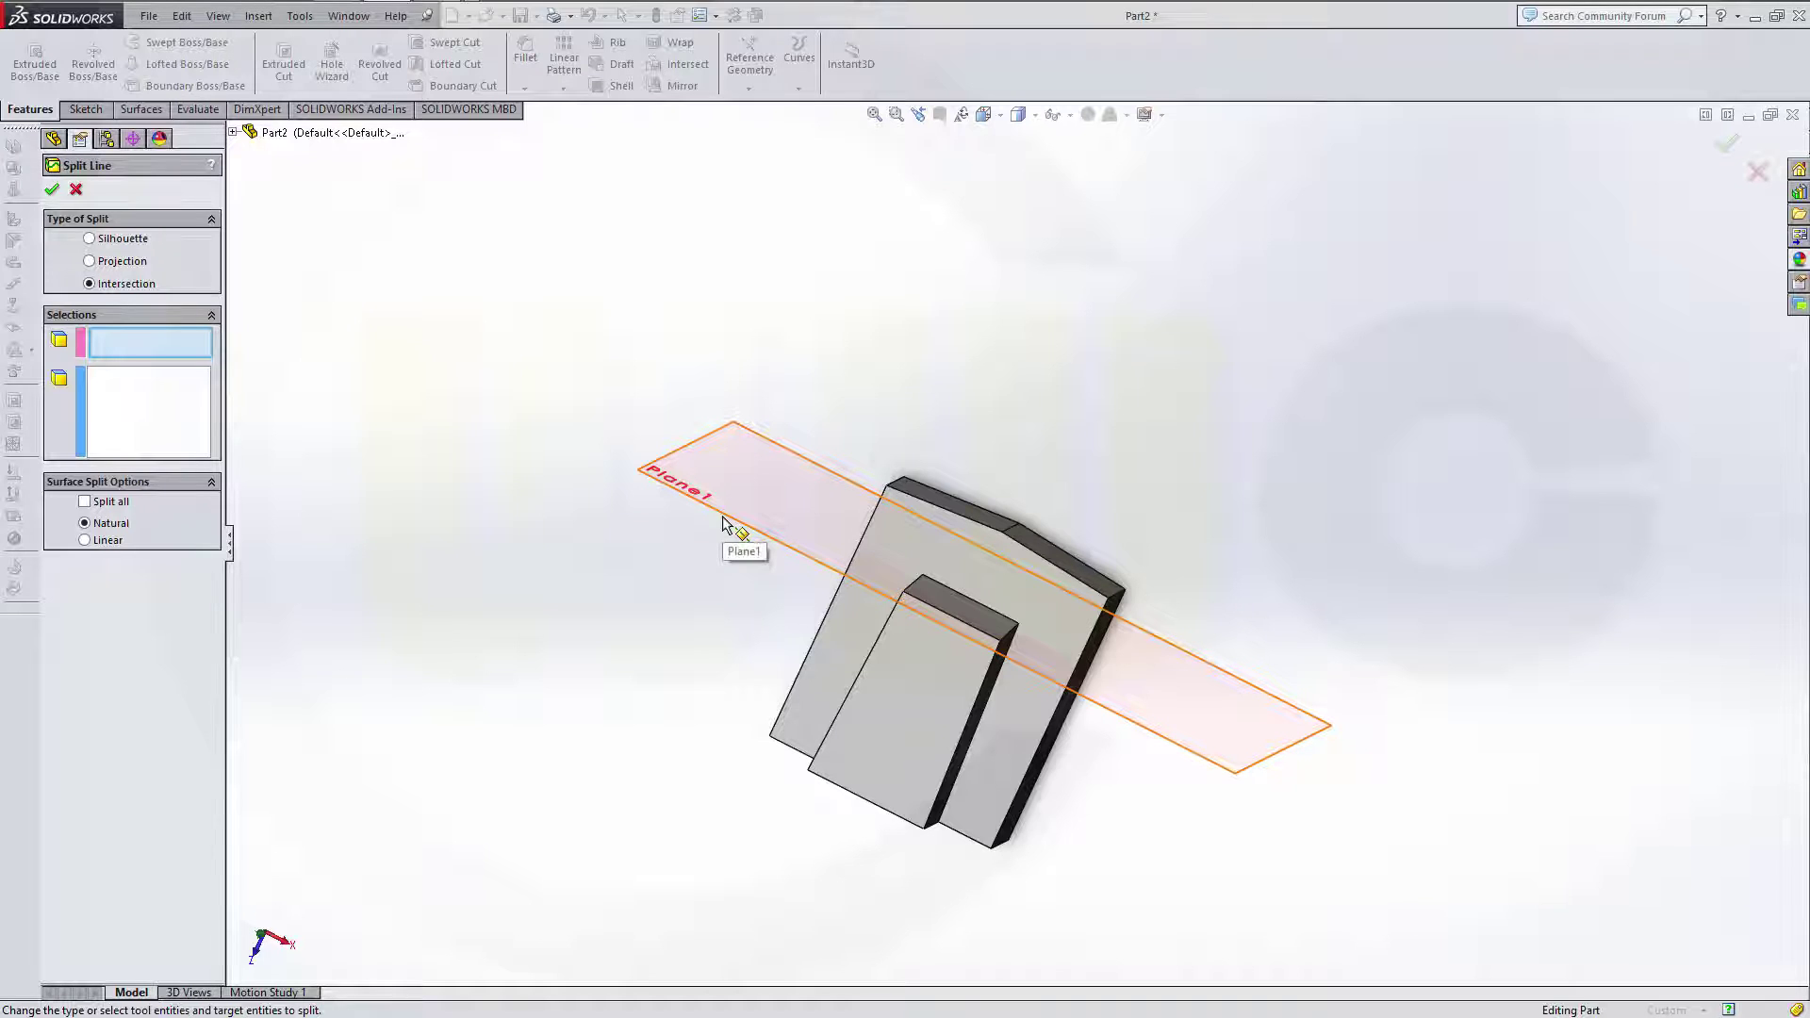
left_click(725, 519)
middle_click_drag(662, 593, 732, 550)
left_click(146, 430)
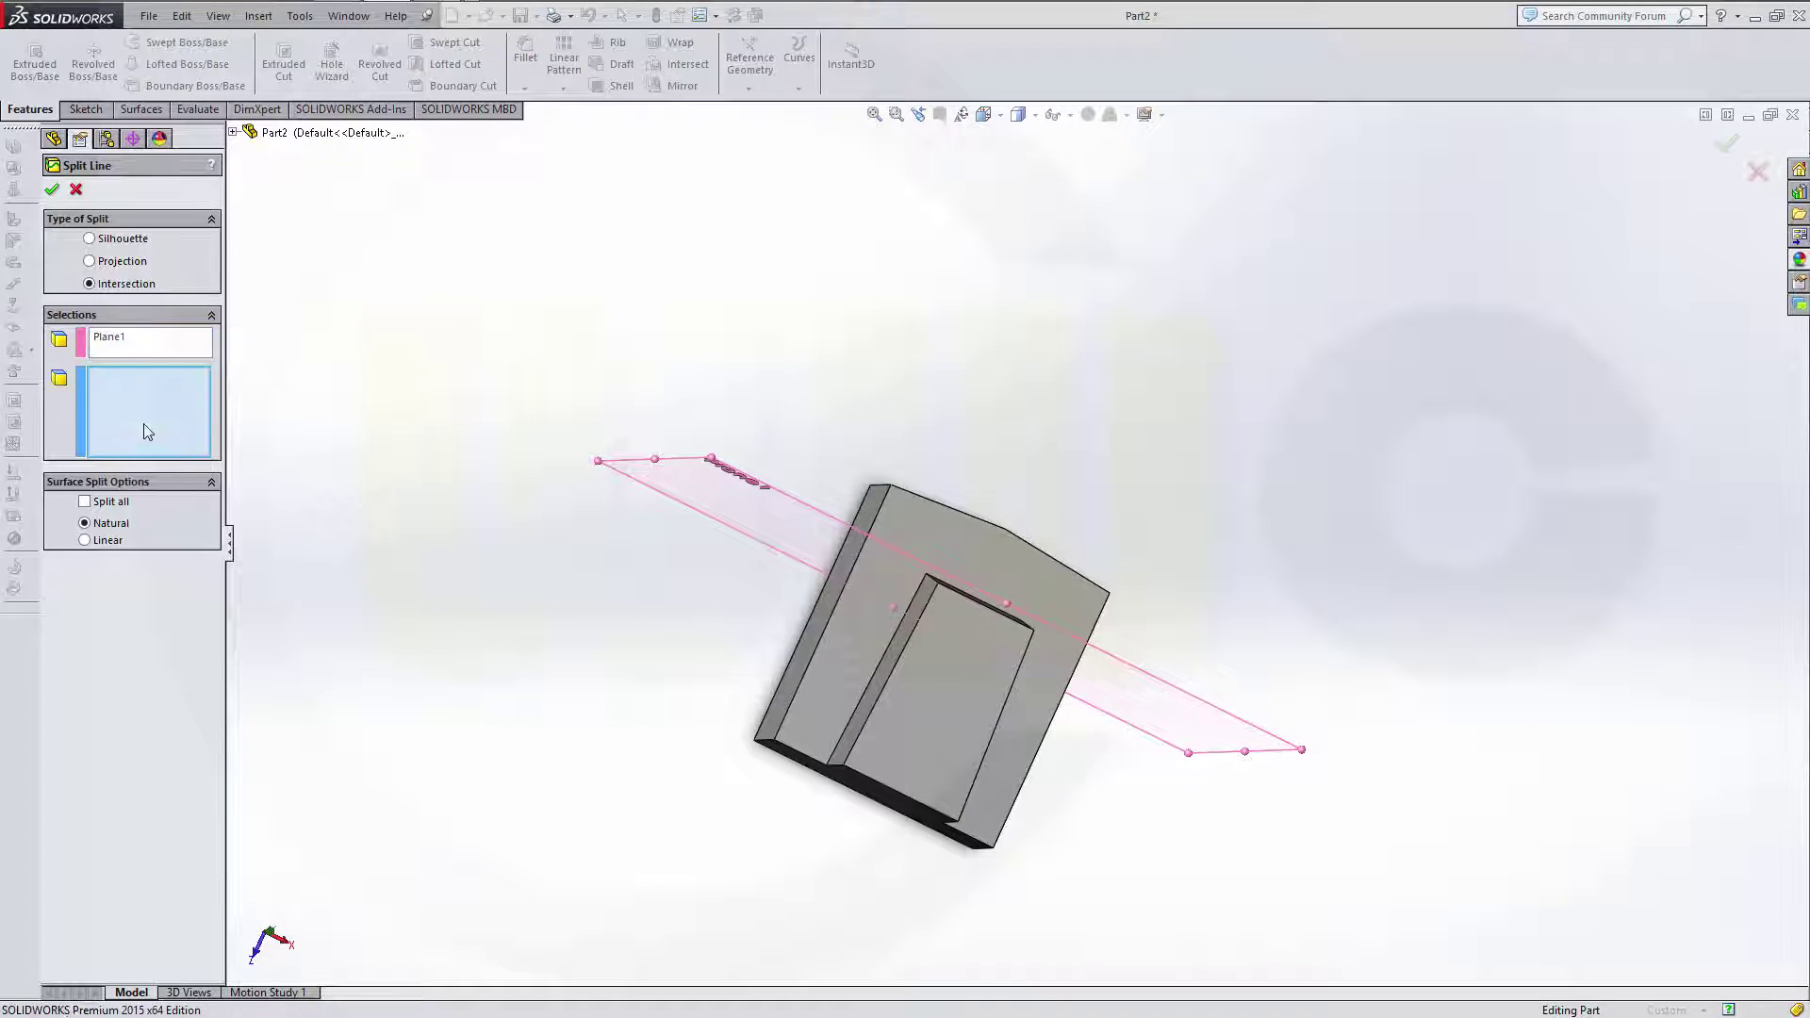
left_click(793, 668)
middle_click_drag(933, 748, 1099, 760)
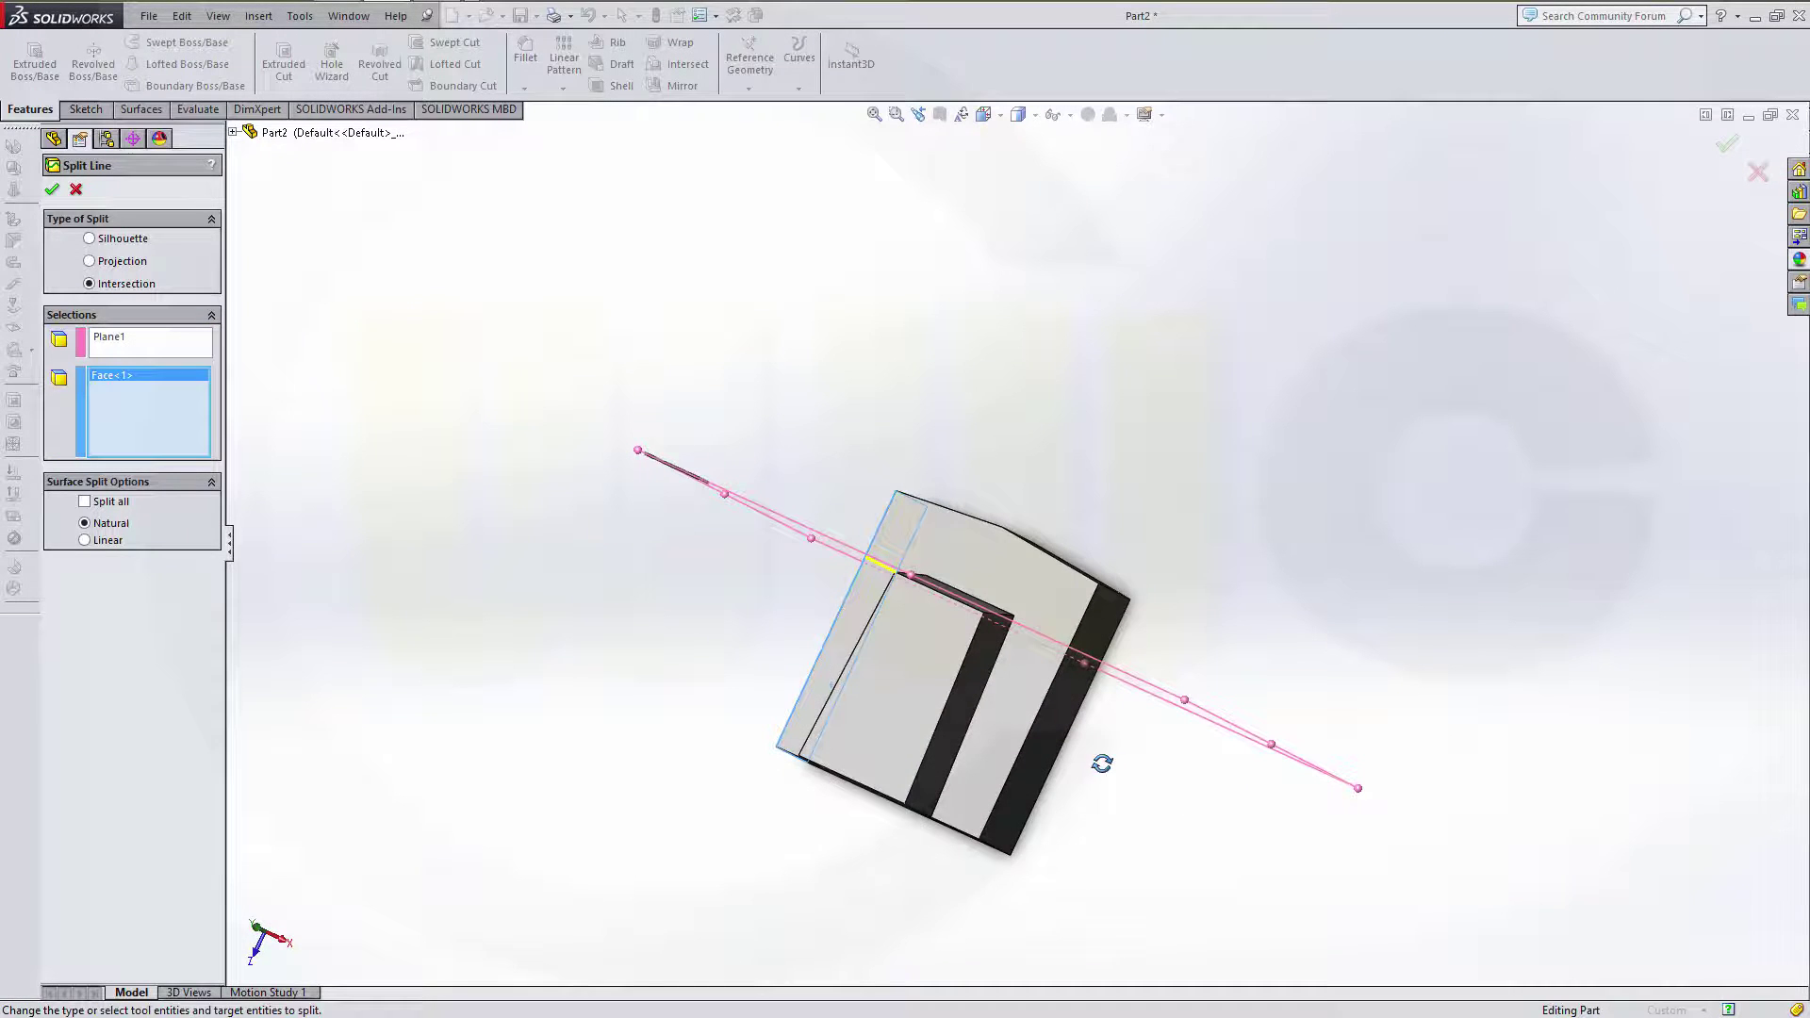
left_click(1050, 726)
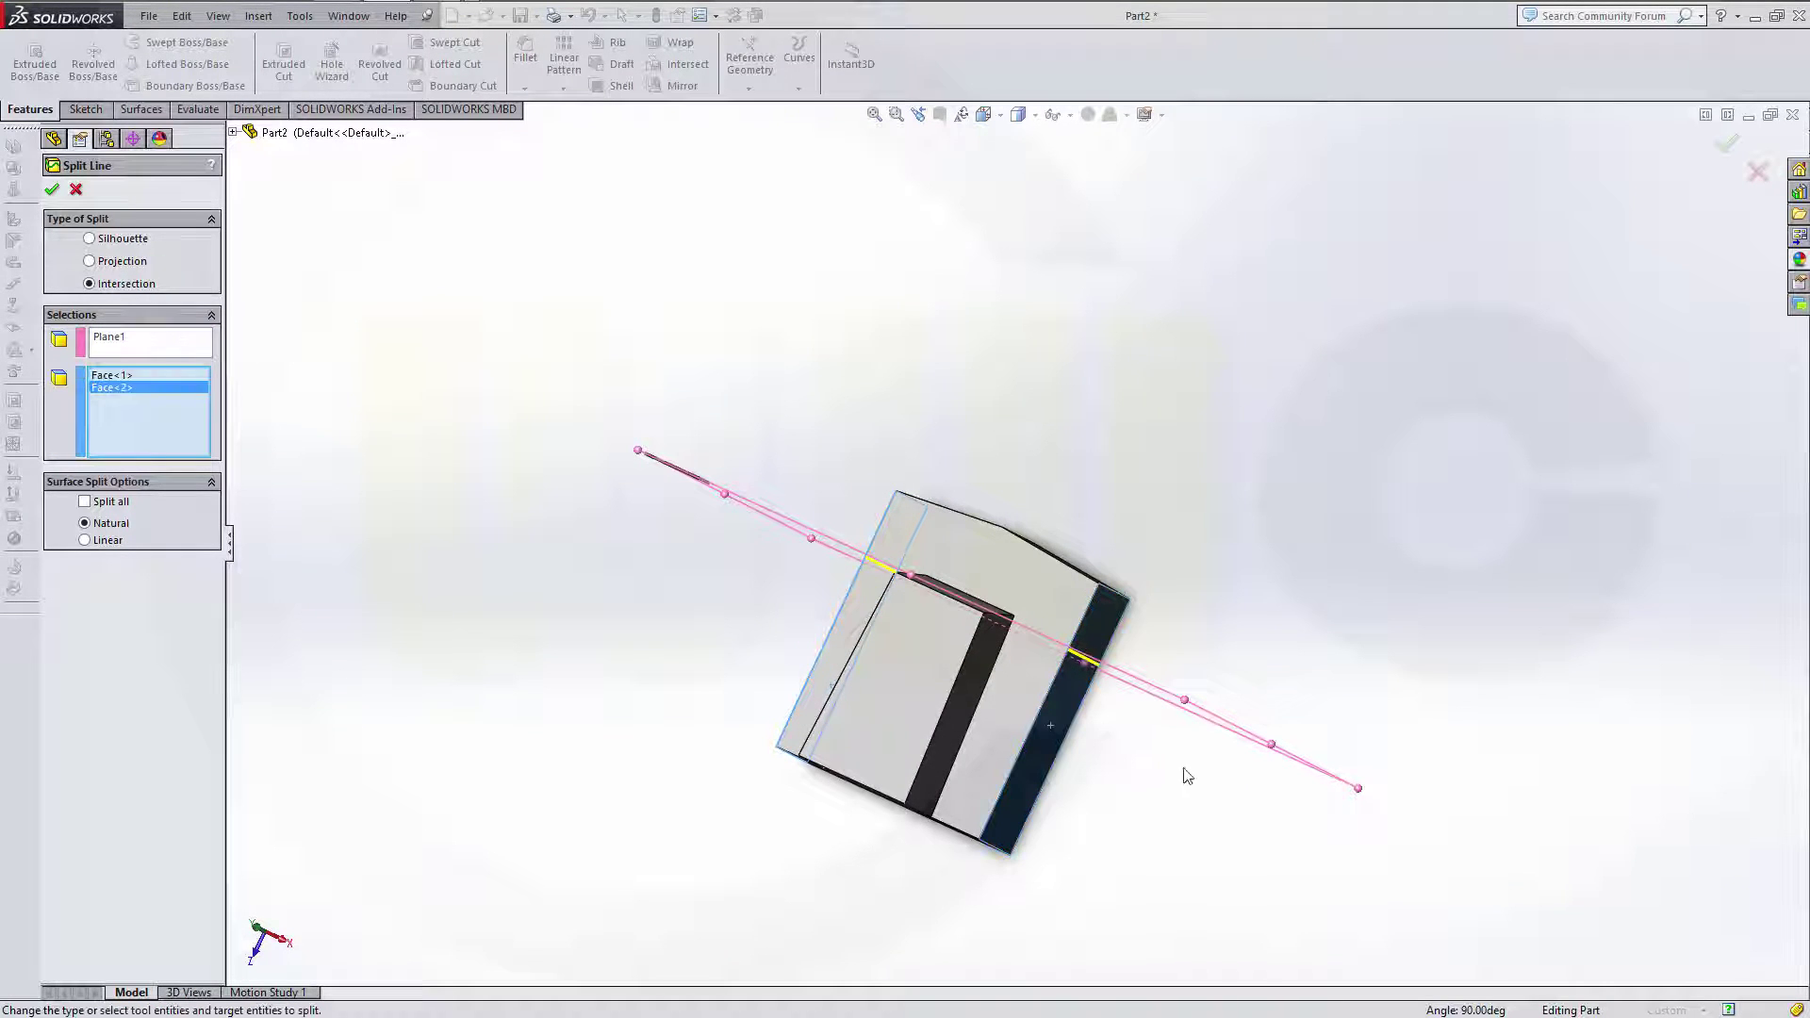
left_click(54, 192)
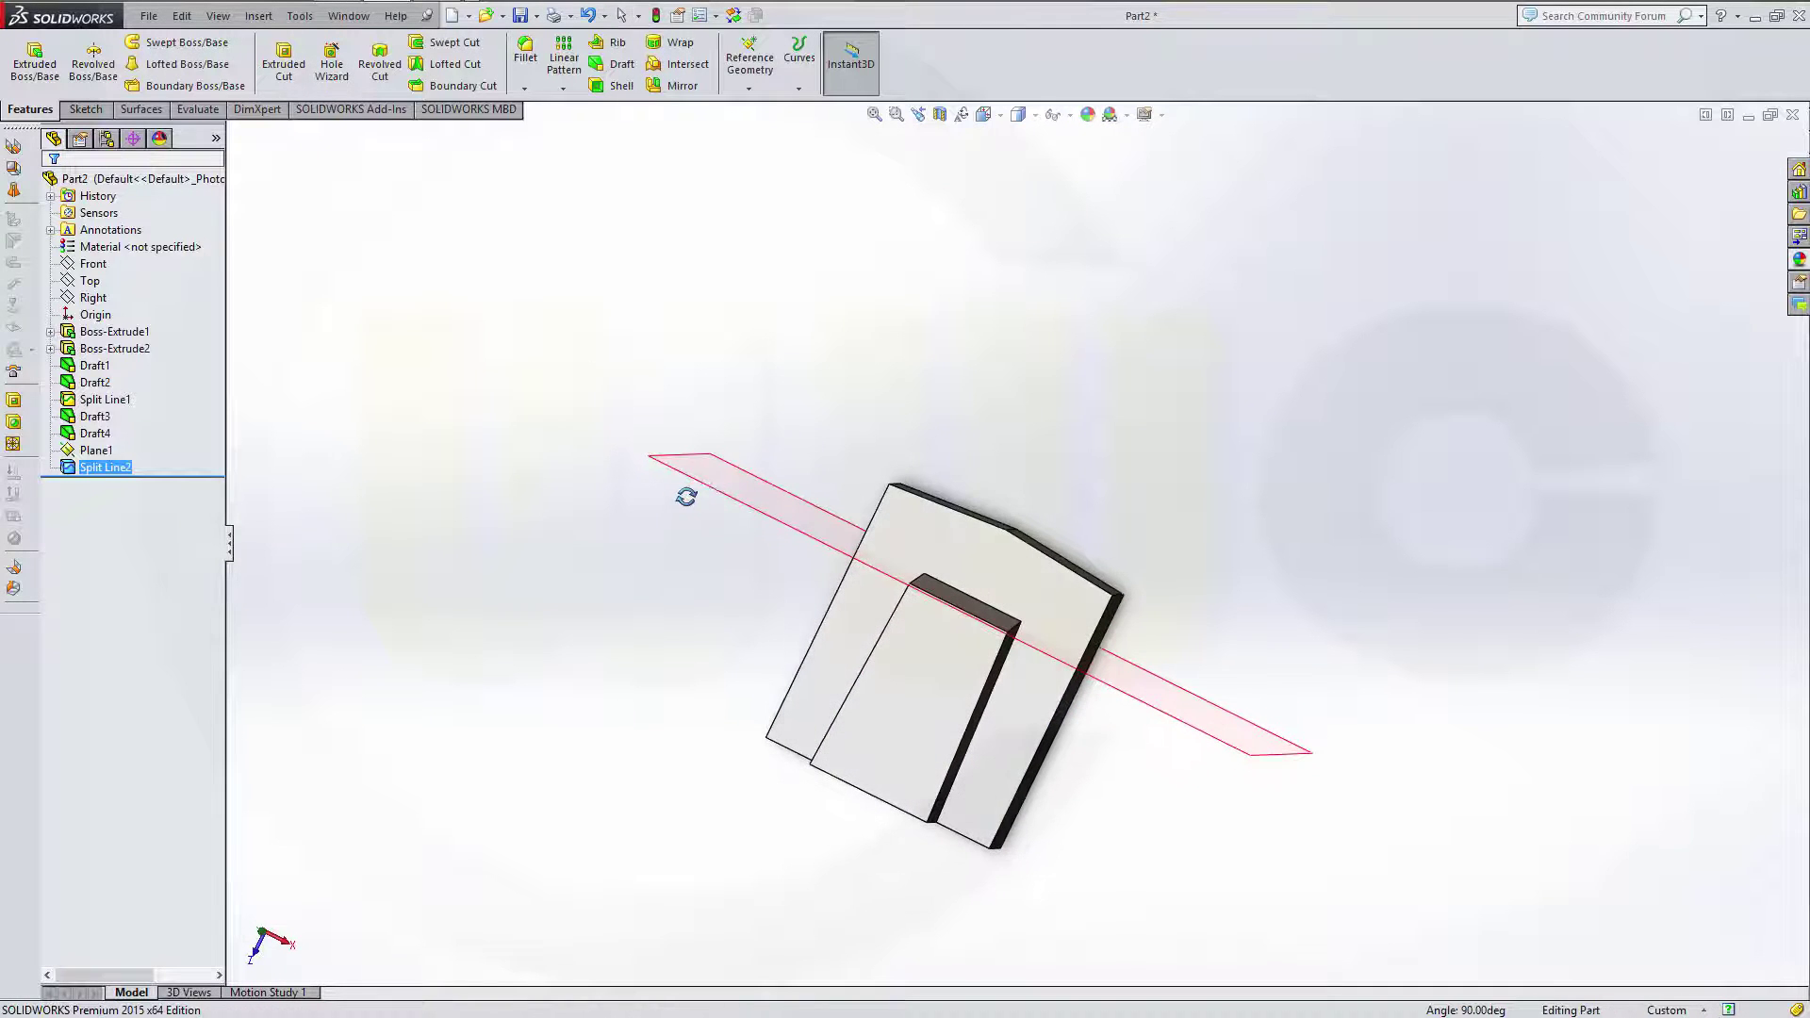
- Hide the offset reference plane that crosses the part
right_click(715, 486)
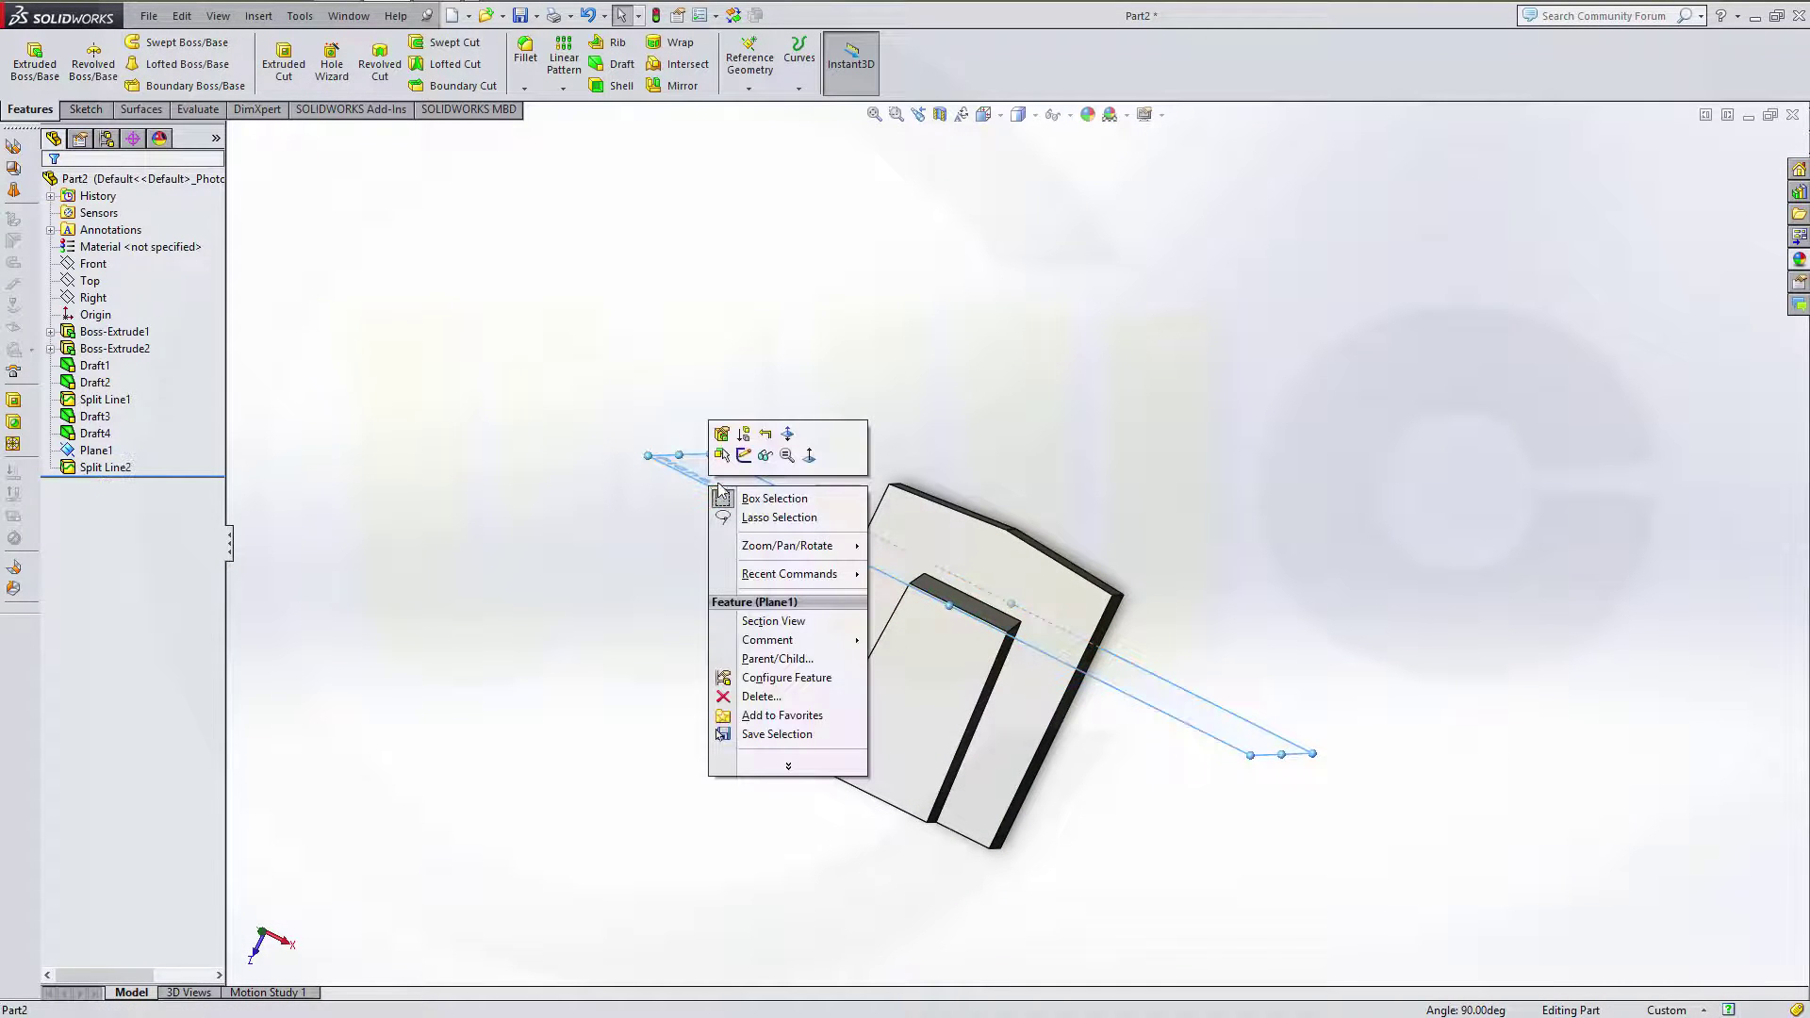
left_click(765, 457)
middle_click_drag(881, 400, 959, 727)
scroll(958, 727, "down", 2)
mouse_move(865, 295)
middle_mouse_down("ctrl")
mouse_move(800, 444)
mouse_move(755, 461)
mouse_move(845, 472)
mouse_move(886, 504)
middle_mouse_up("ctrl")
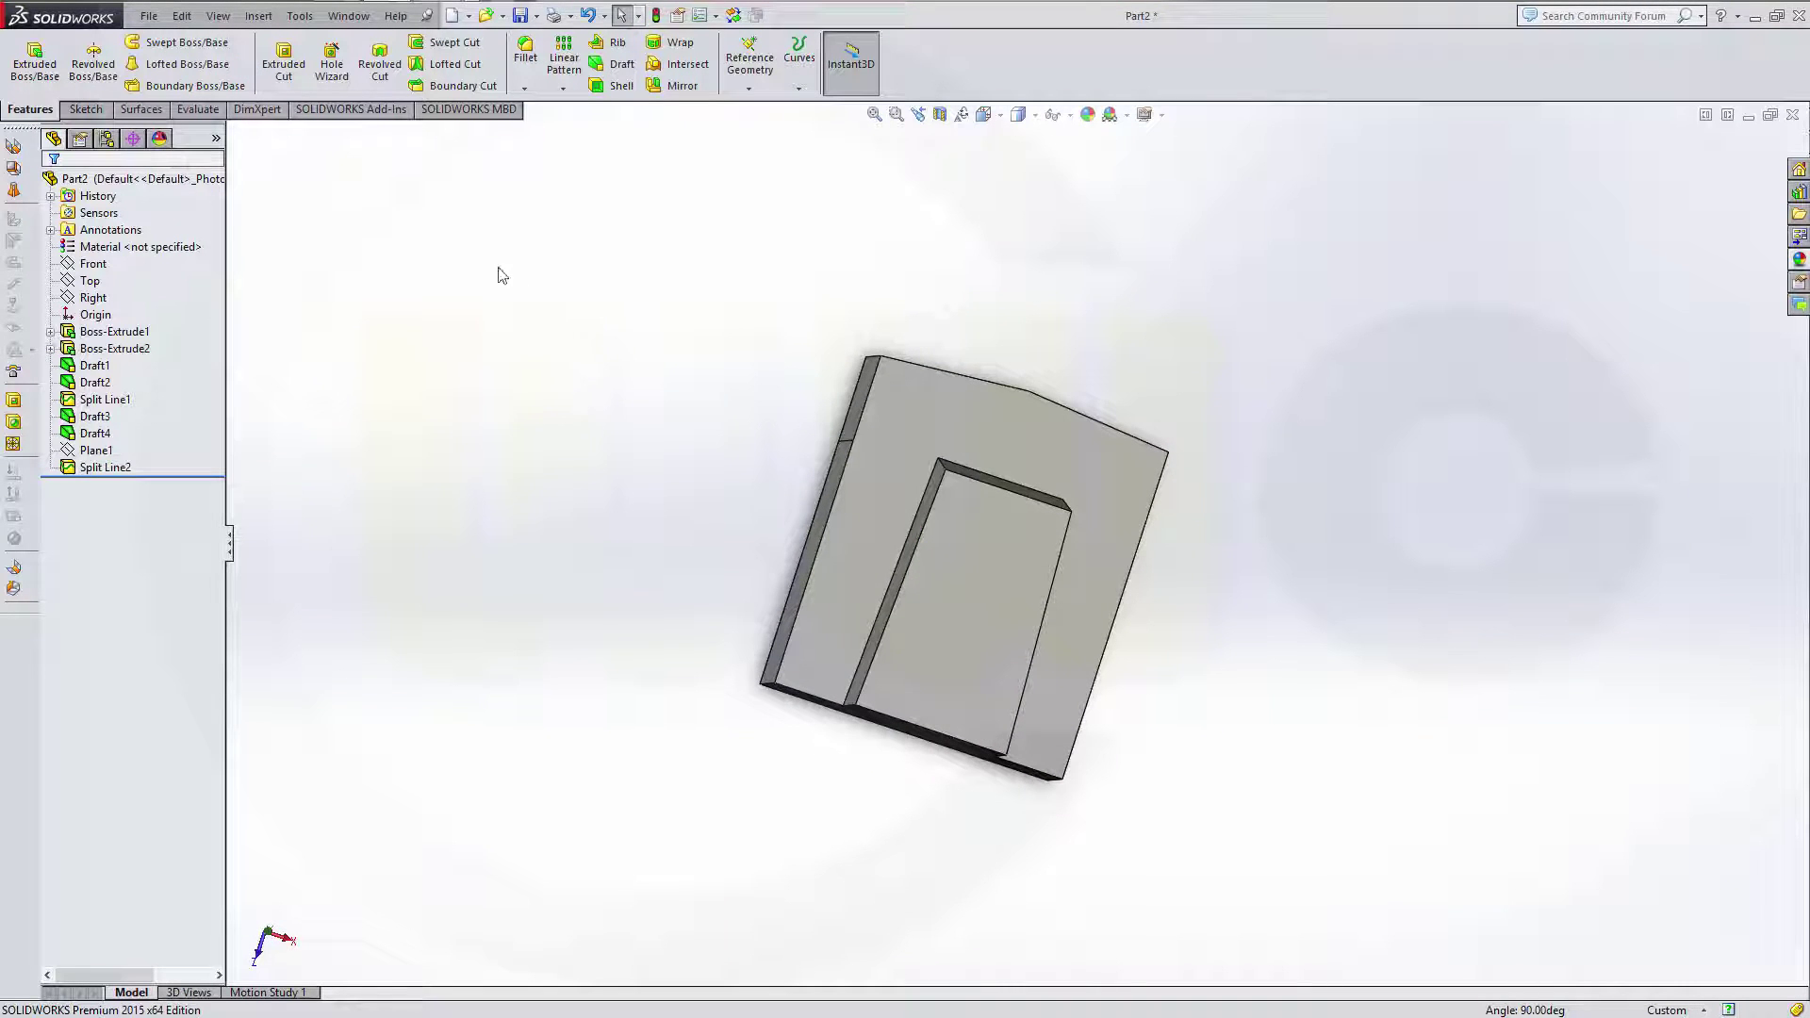
- Set up a Neutral plane draft of 10 degrees with Plane1 as the neutral plane
left_click(614, 63)
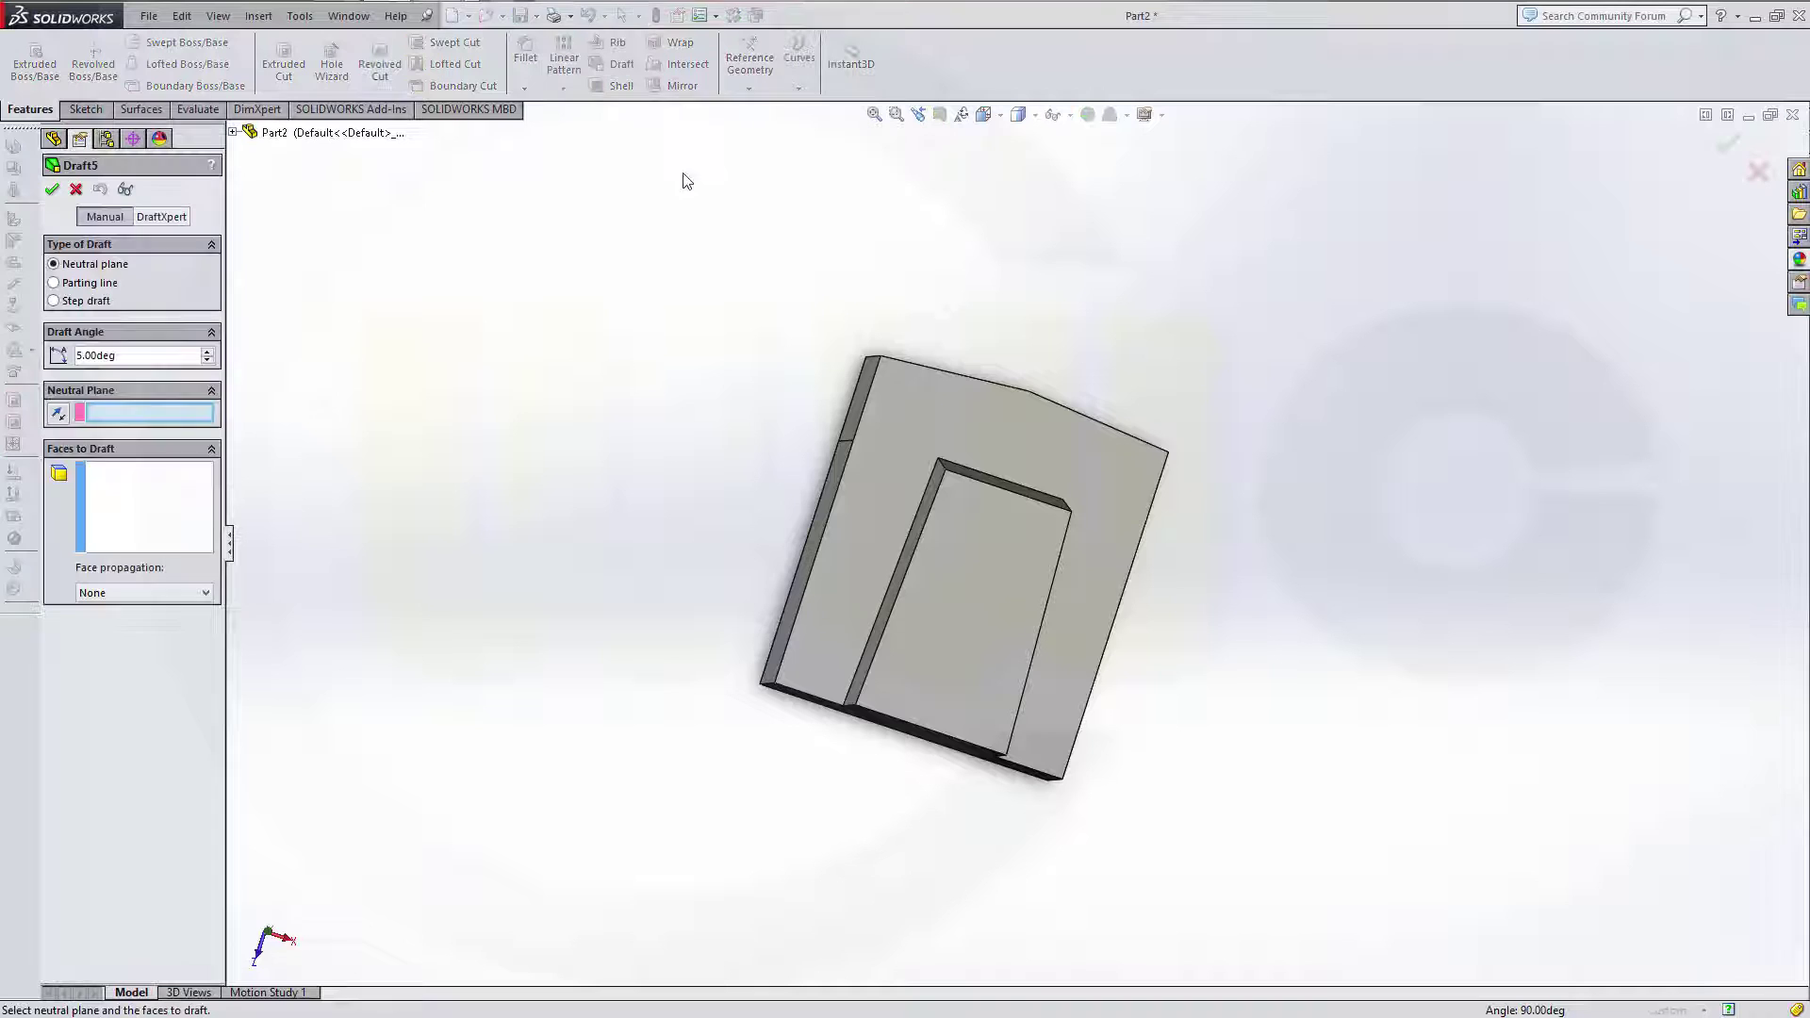
middle_click_drag(716, 343, 594, 352)
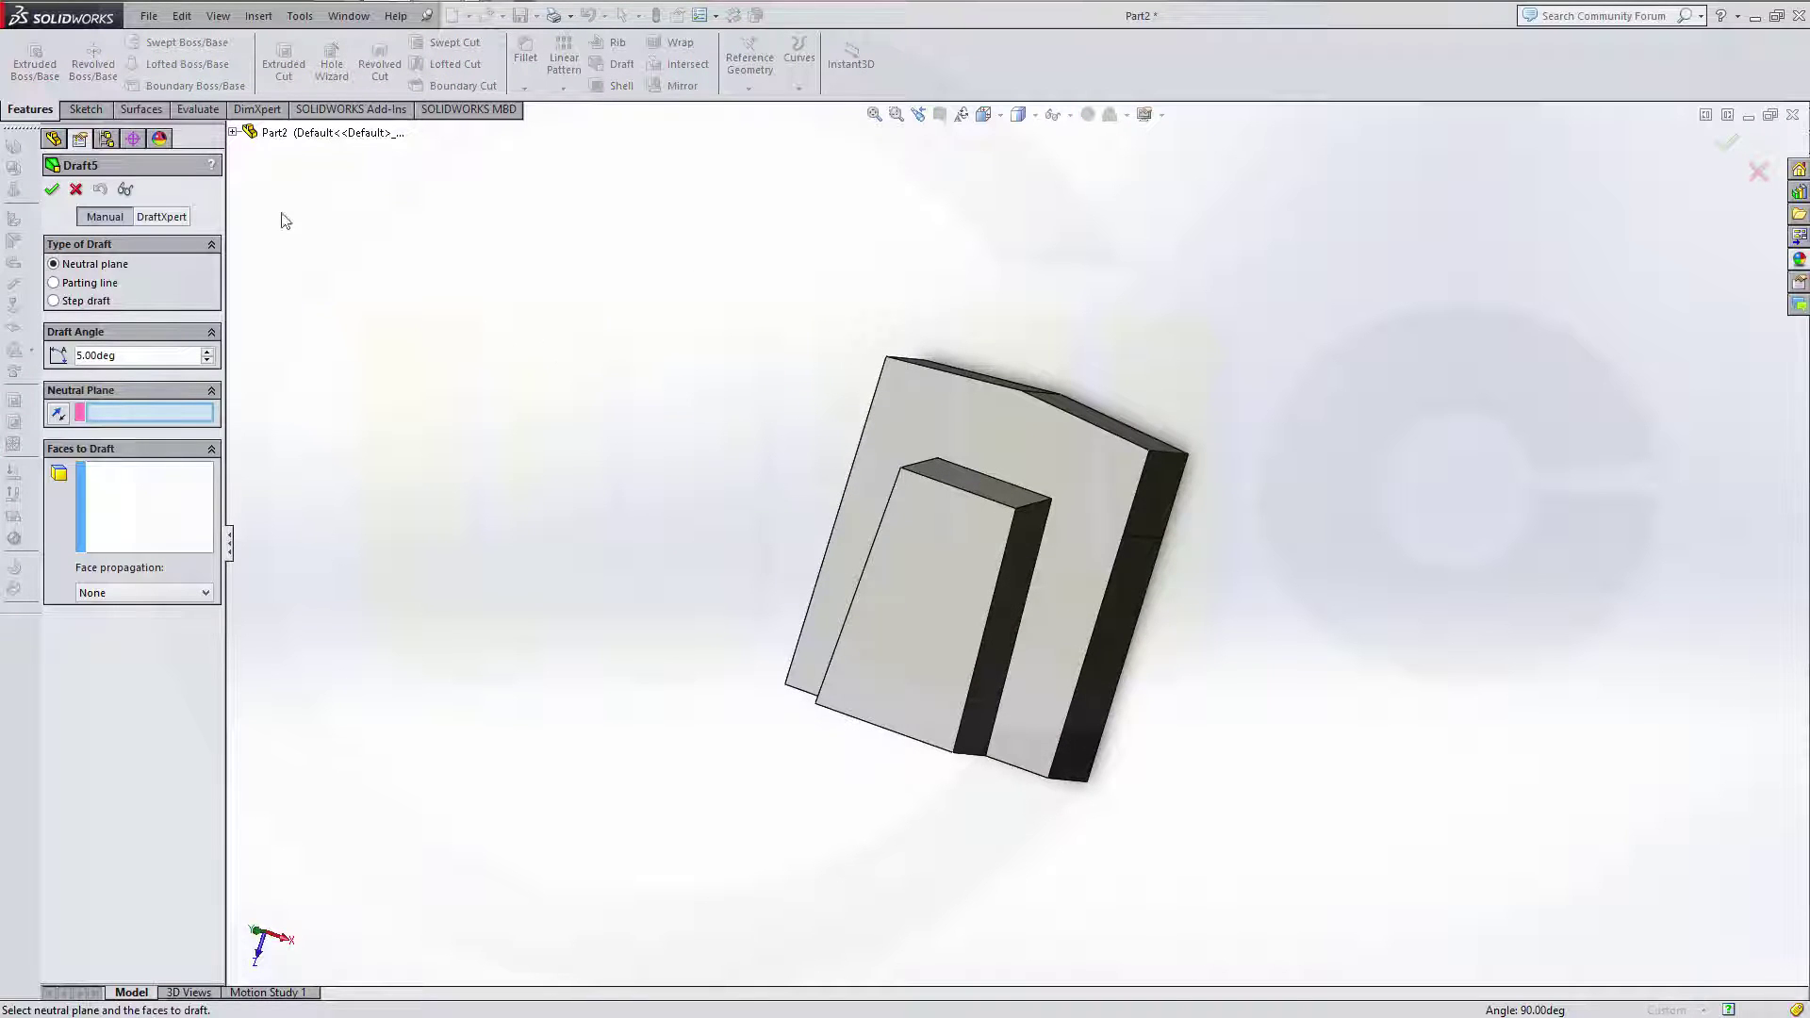
left_click(234, 132)
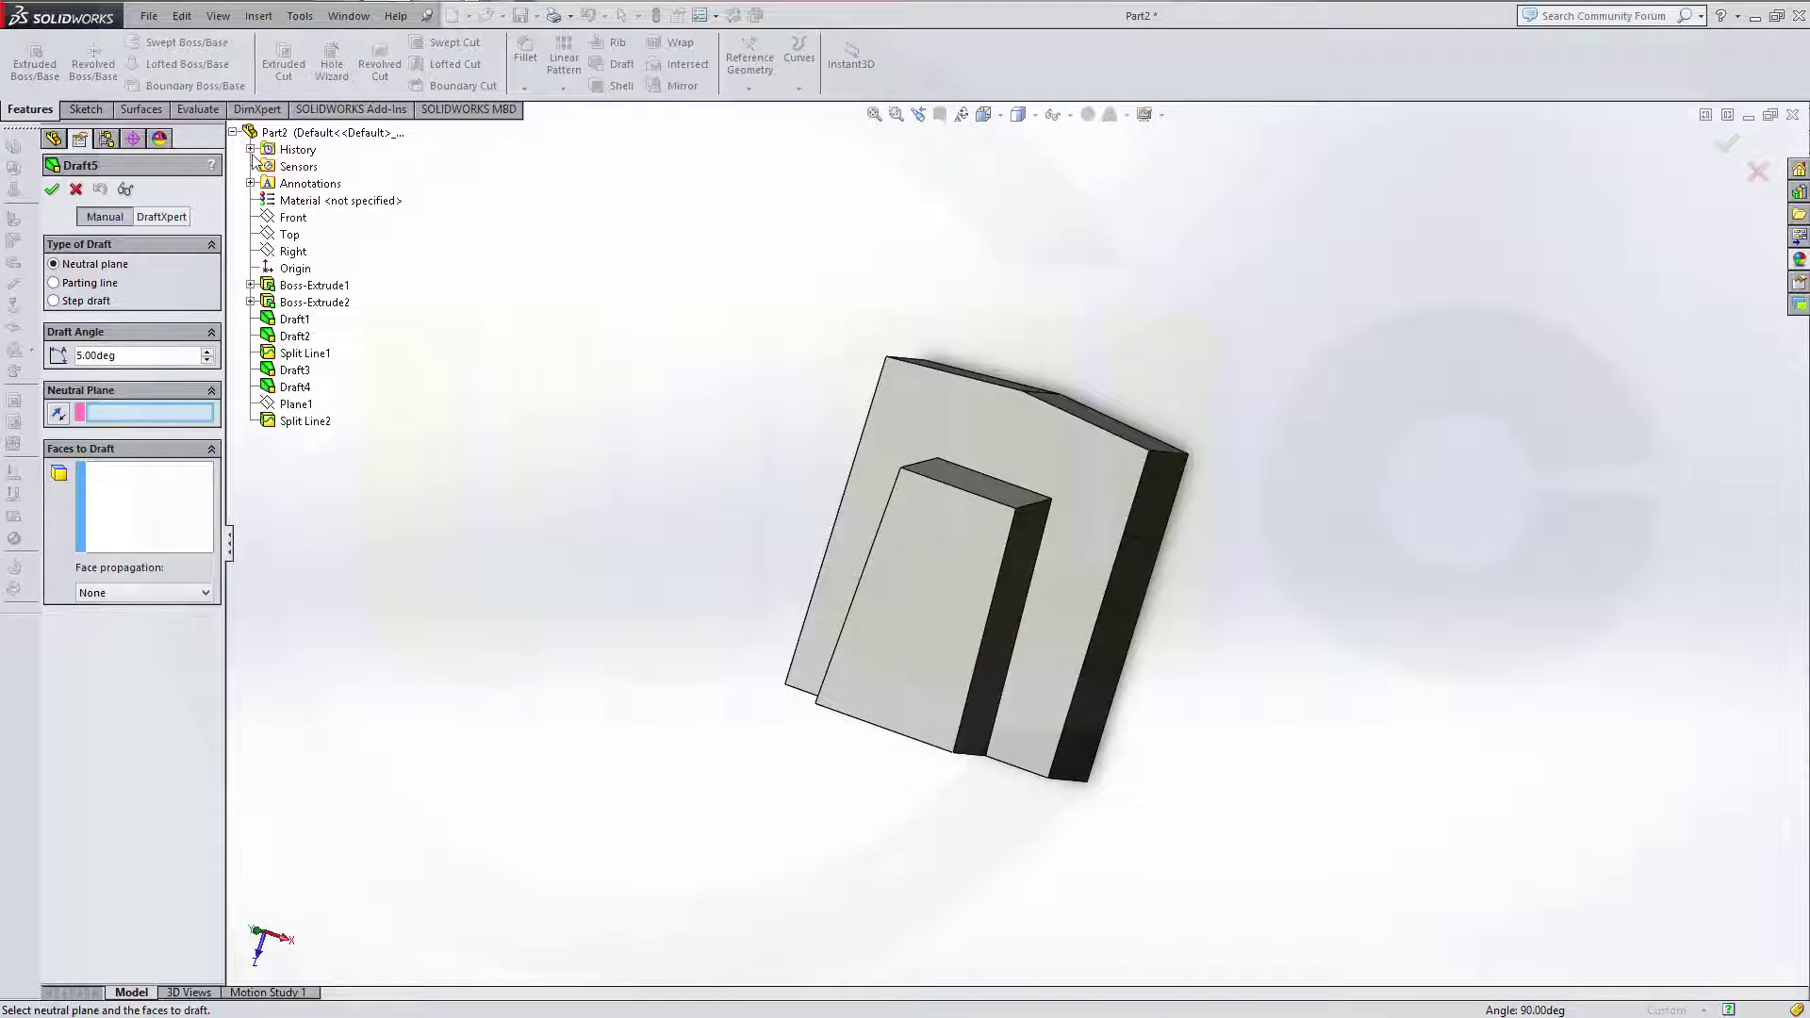
left_click(296, 404)
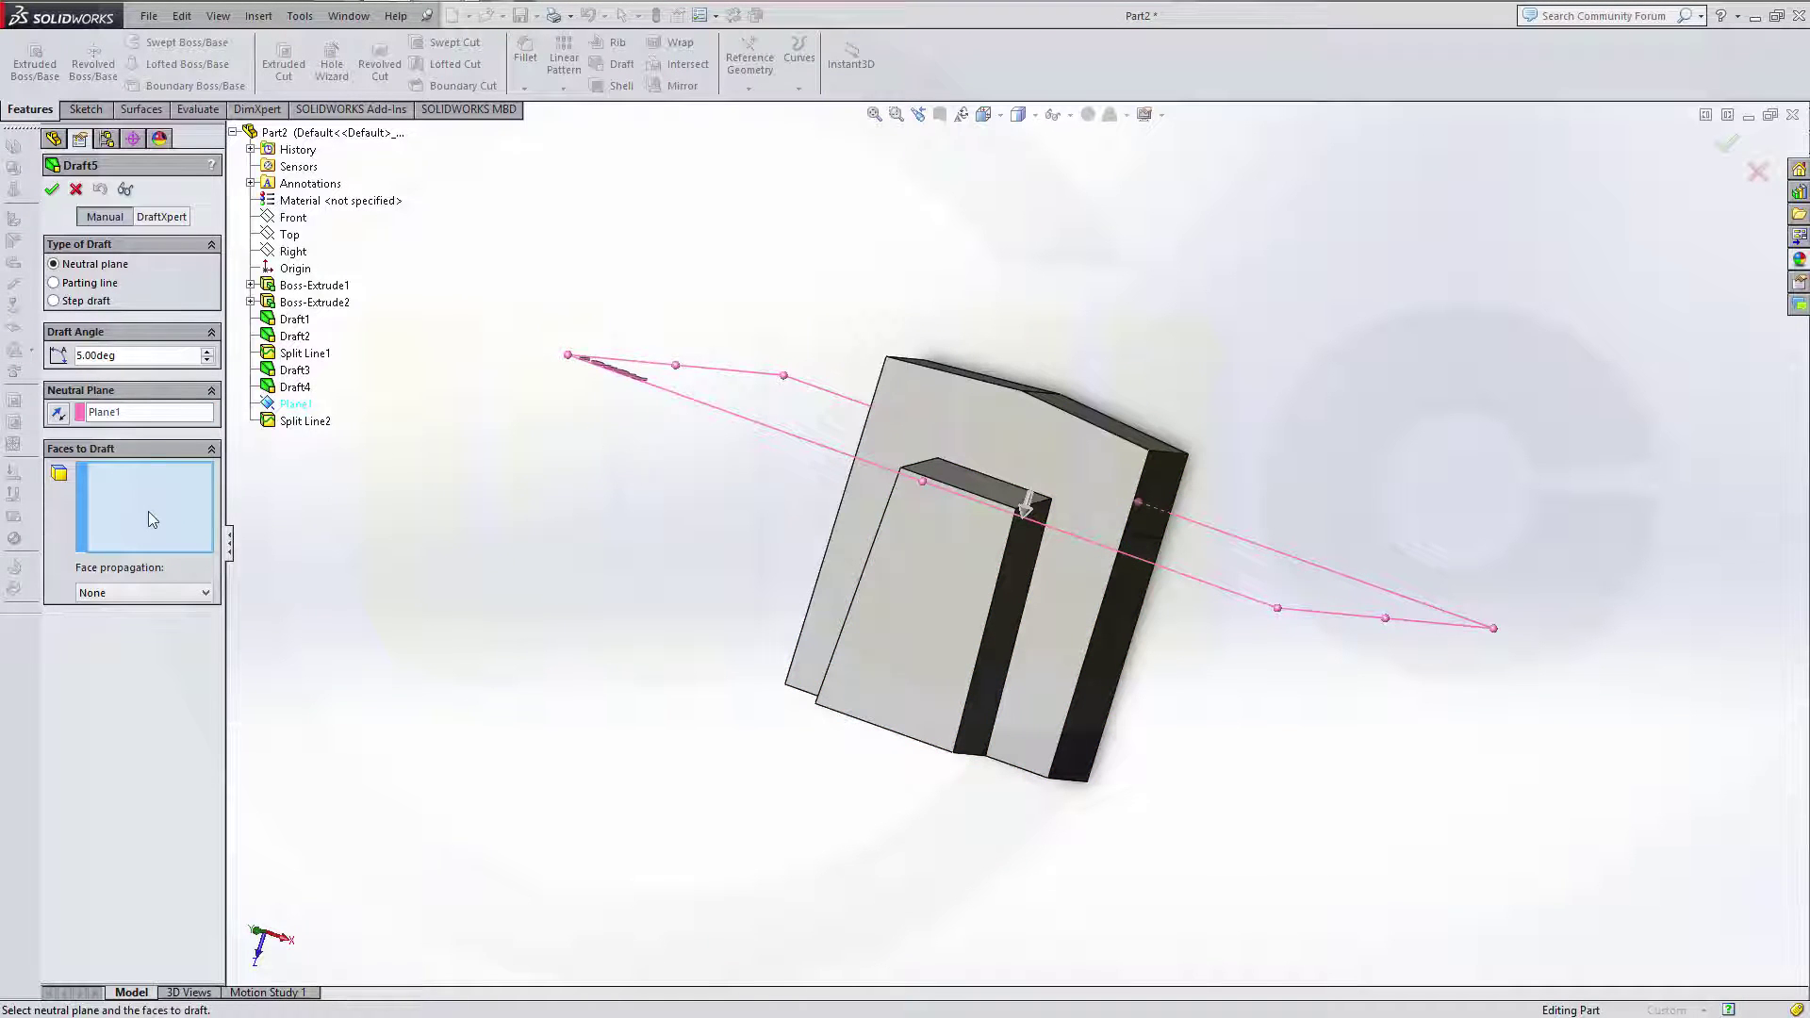
left_click_drag(132, 355, 34, 351)
type("10")
key("Return")
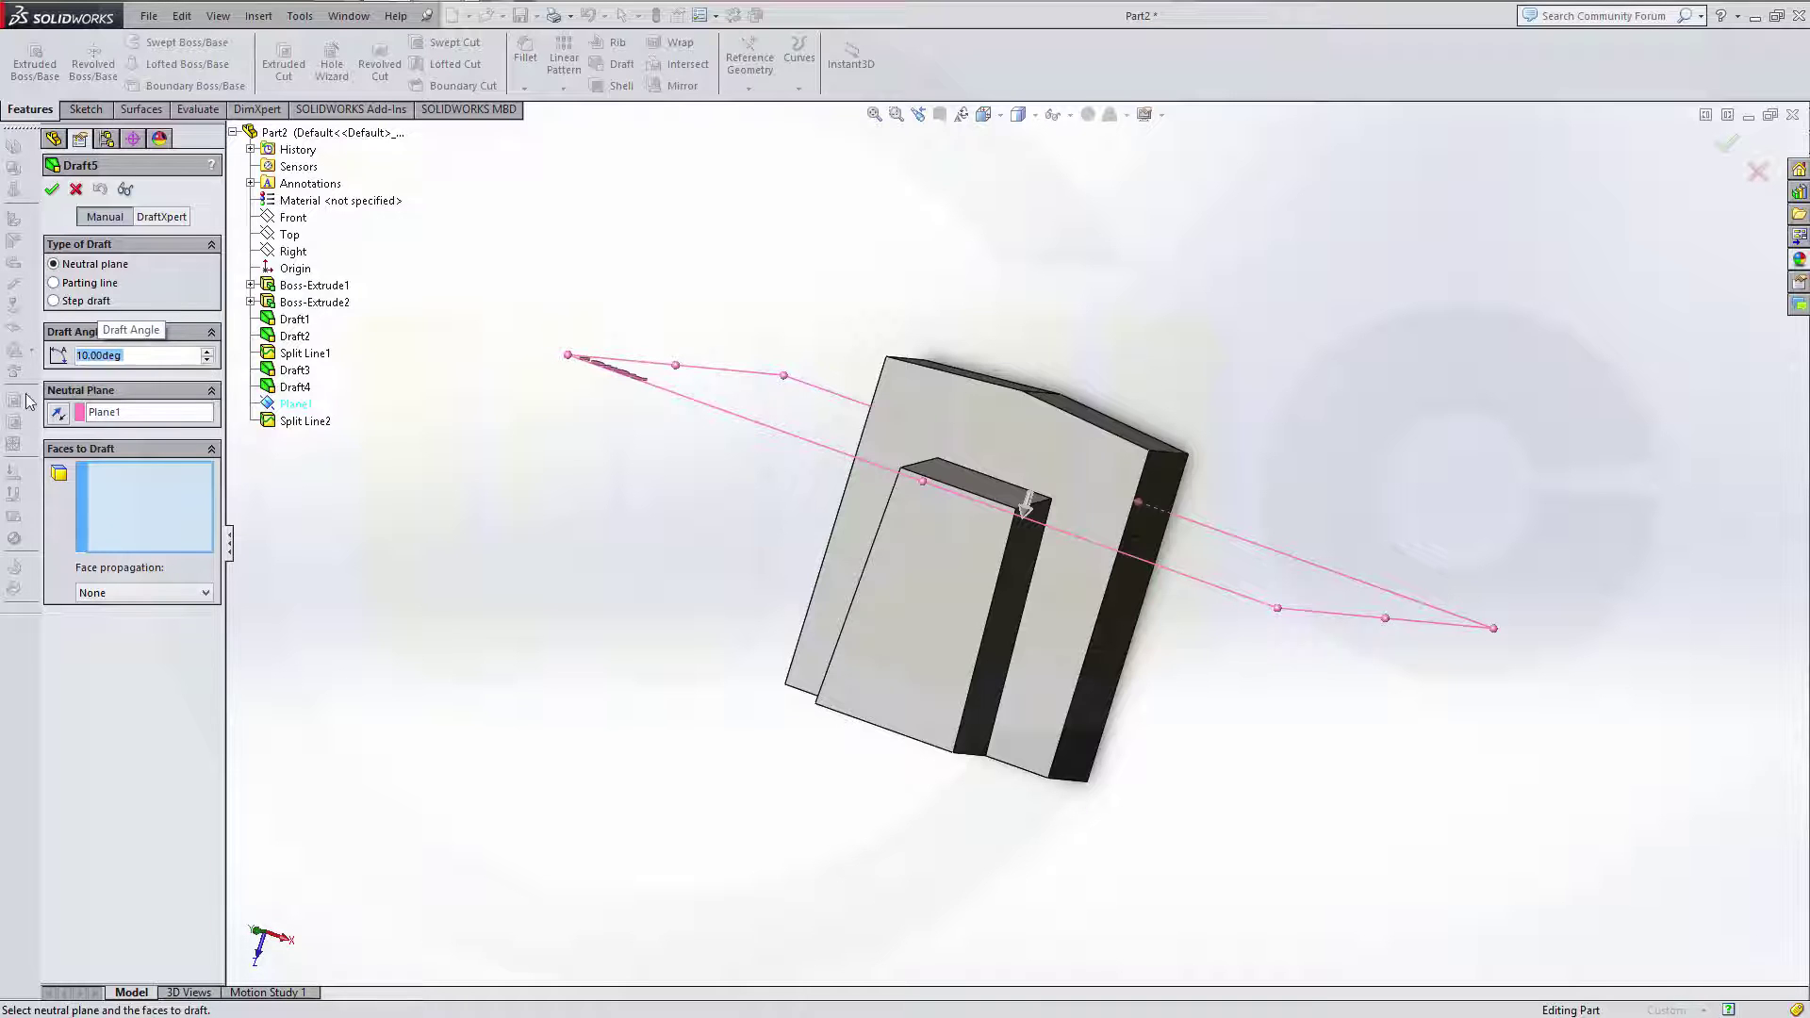
- Apply the draft to the rear portions of the base block's two split side faces, with the draft direction reversed
left_click(1162, 484)
middle_click_drag(919, 313, 986, 375)
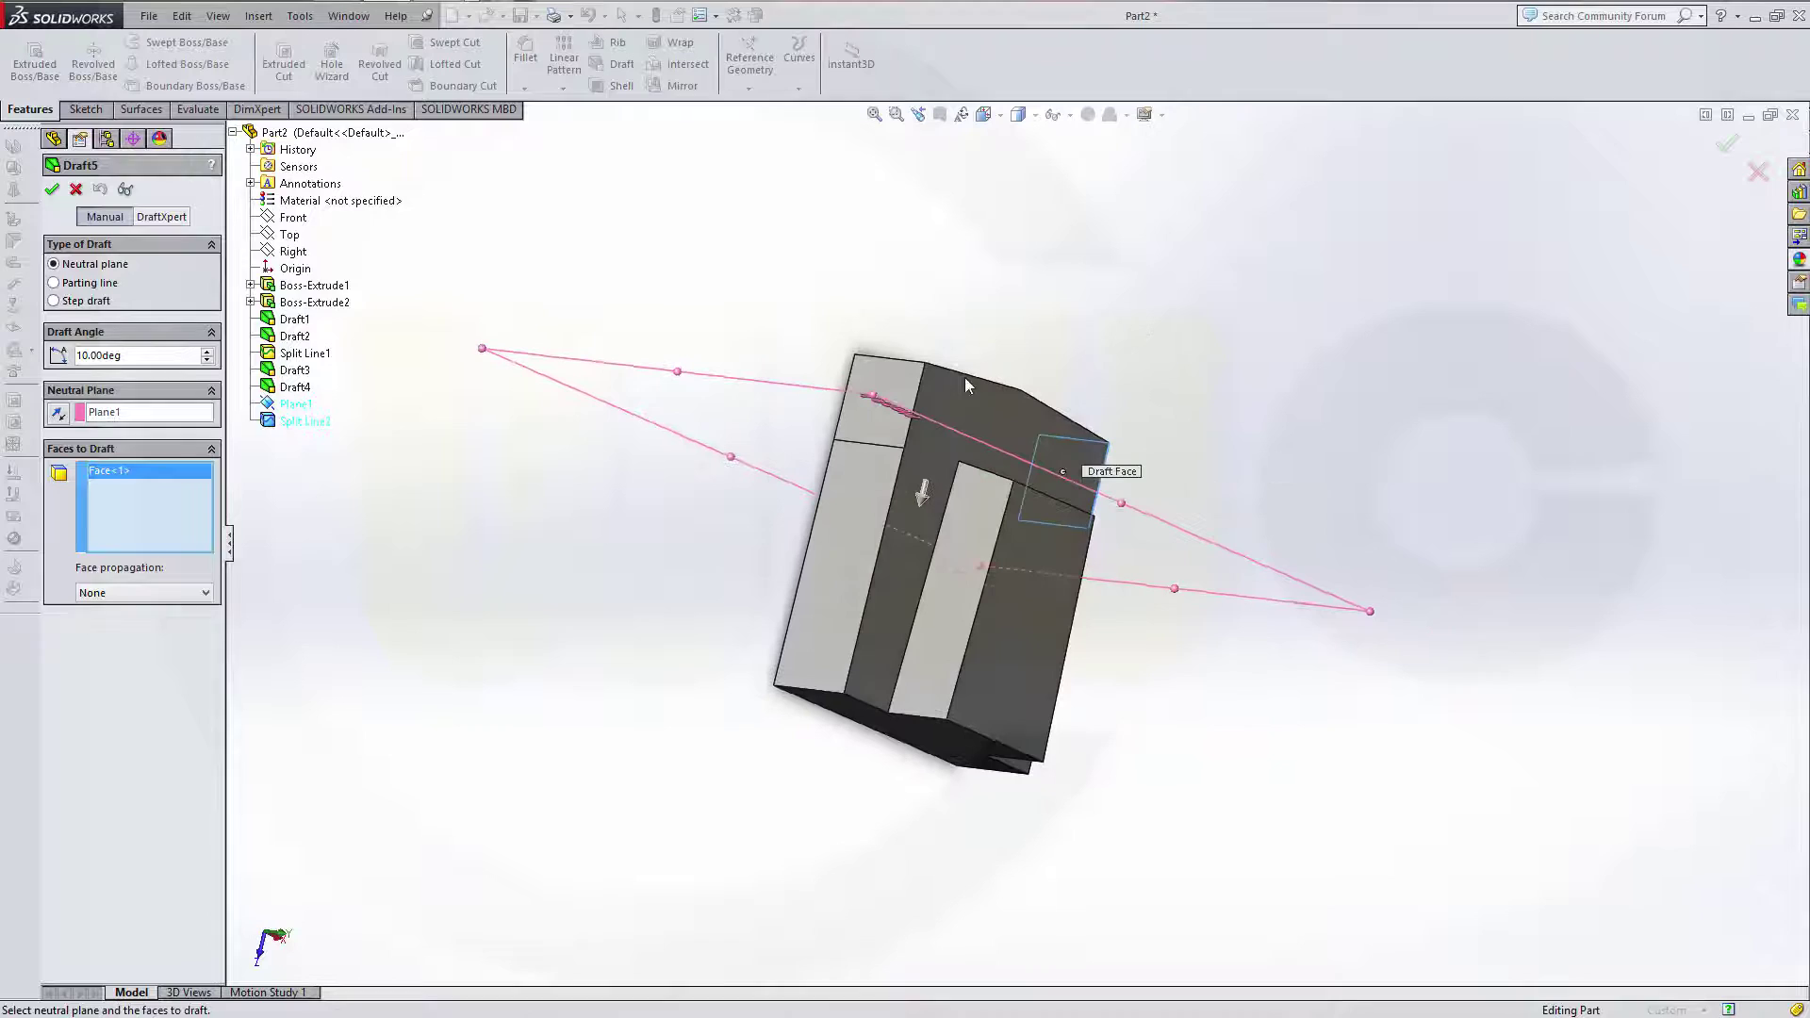
left_click(869, 418)
middle_click_drag(928, 295, 813, 294)
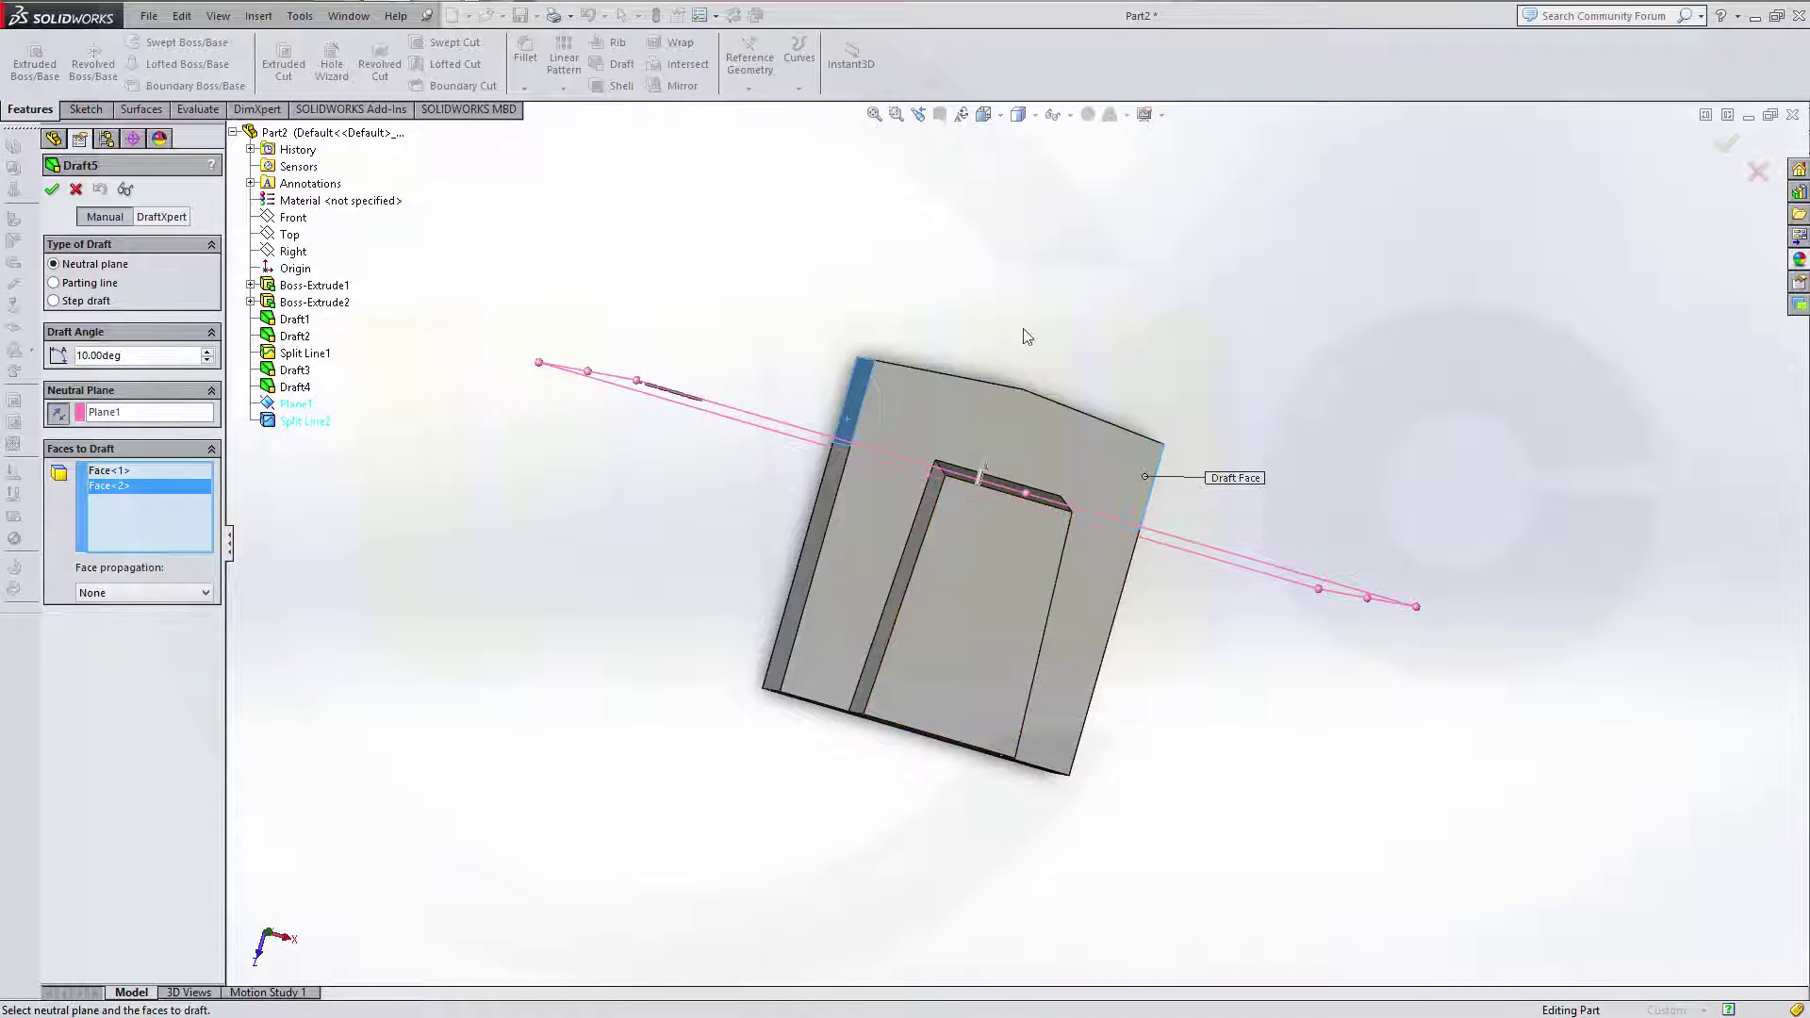
left_click(52, 188)
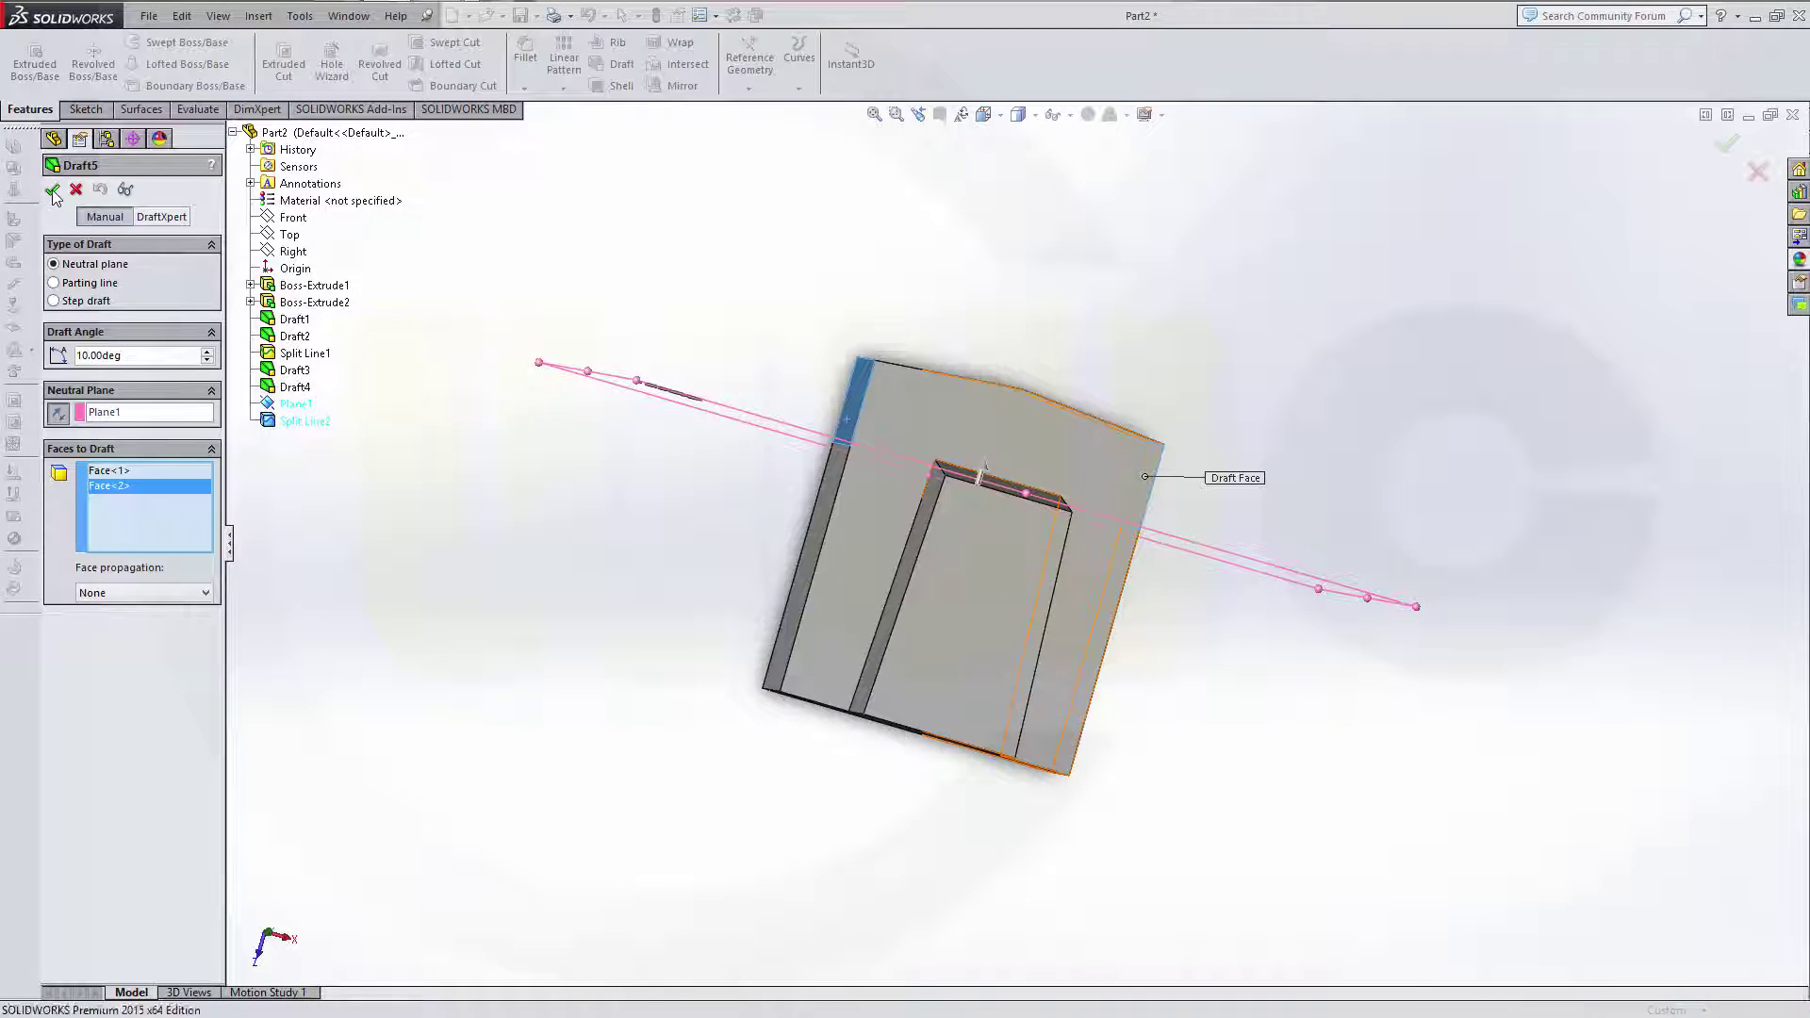
- Fillet the two vertical edges where the base block's side faces change direction with a 20 mm radius
middle_click_drag(543, 370, 348, 444)
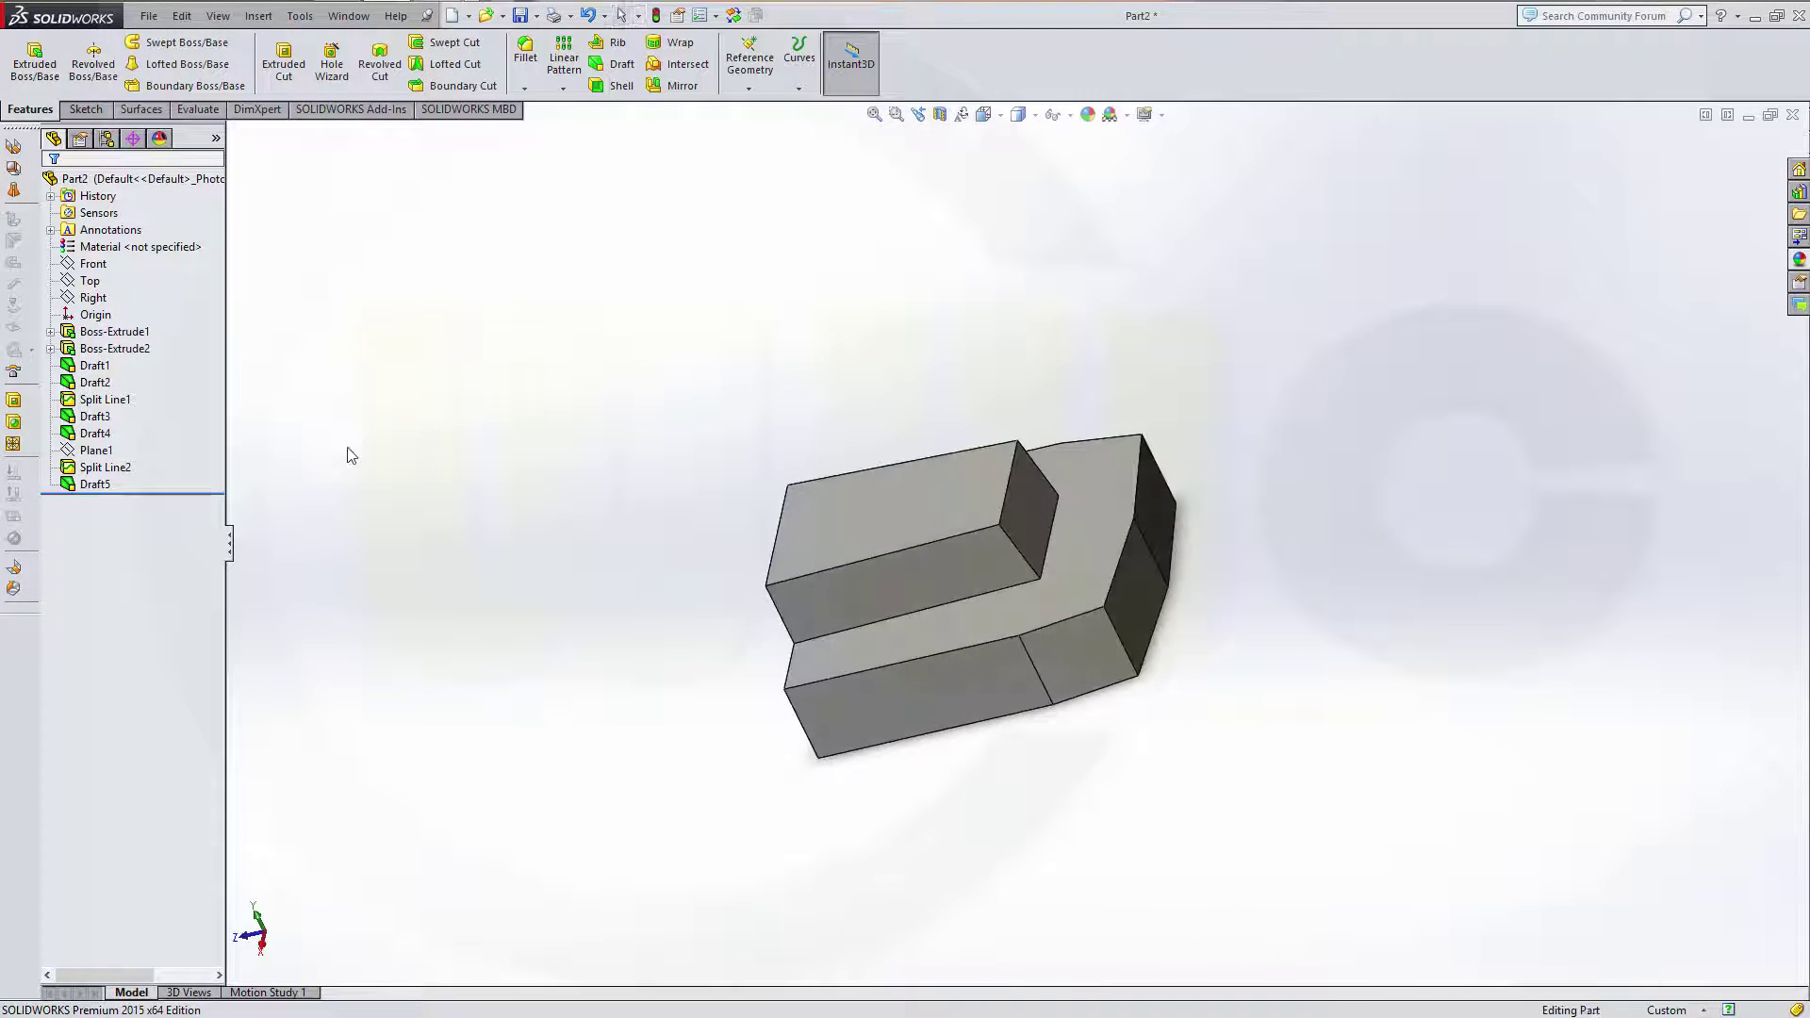
left_click(526, 52)
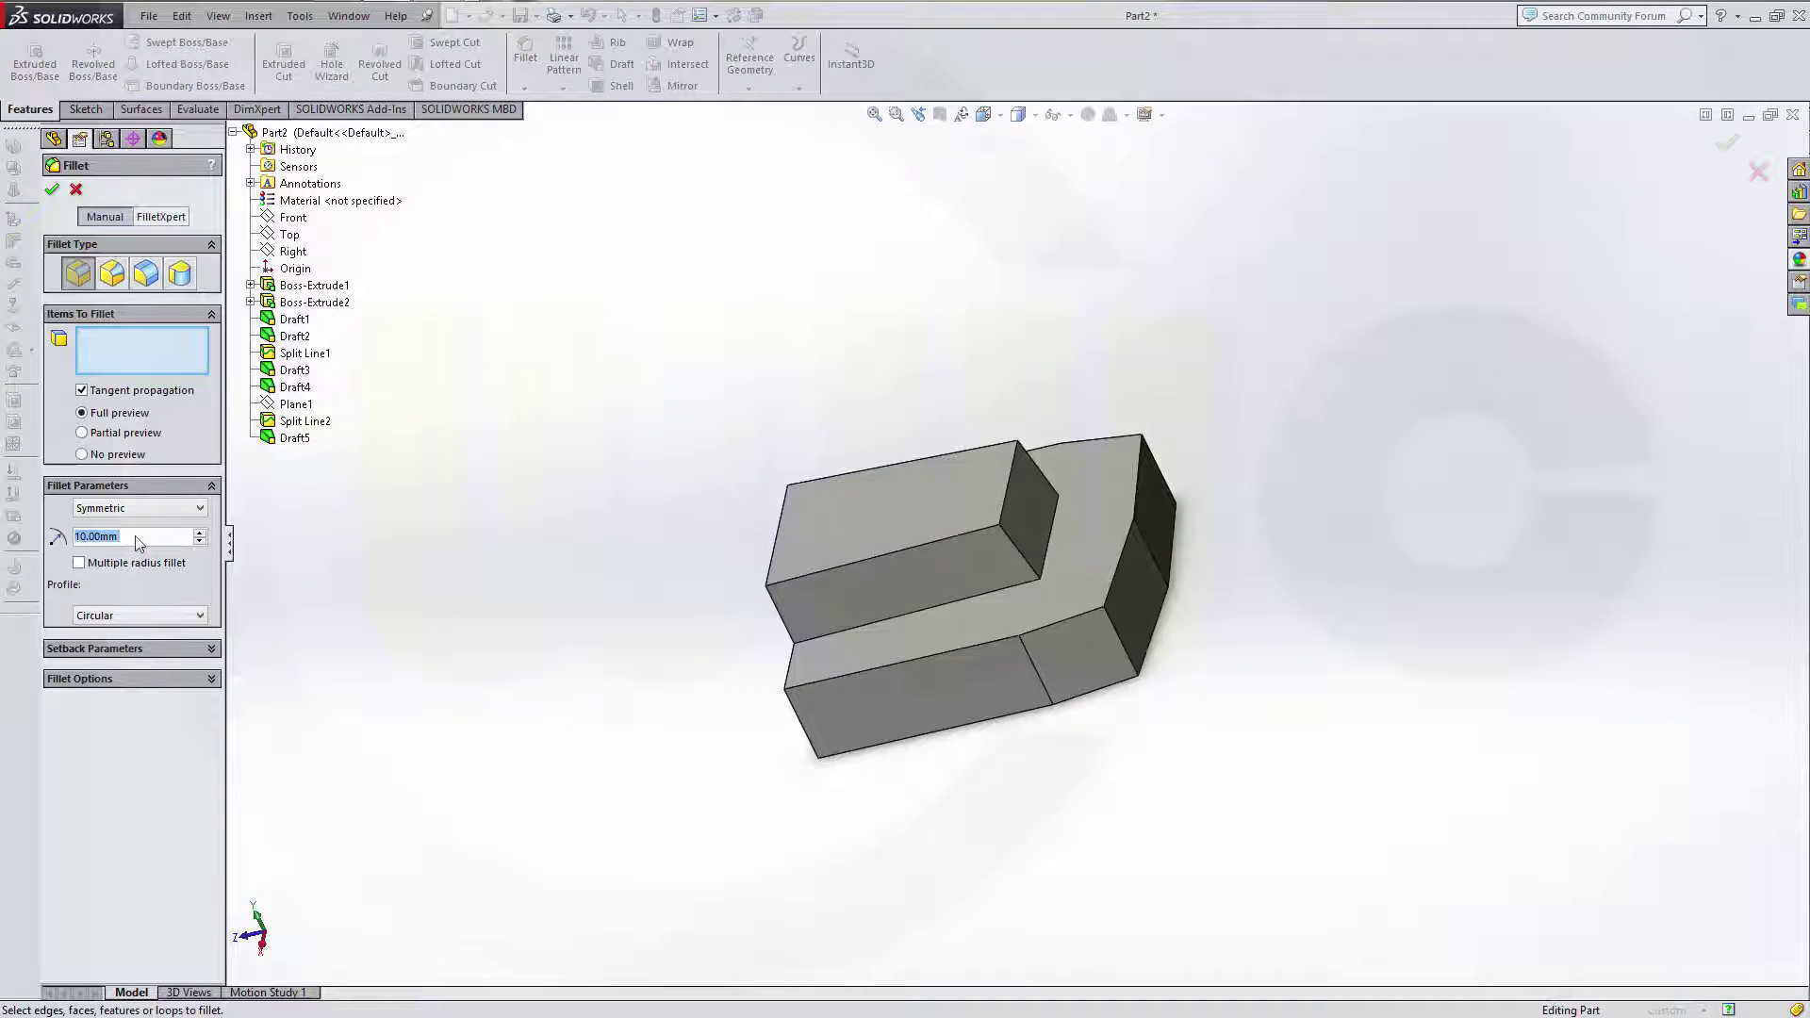
type("20")
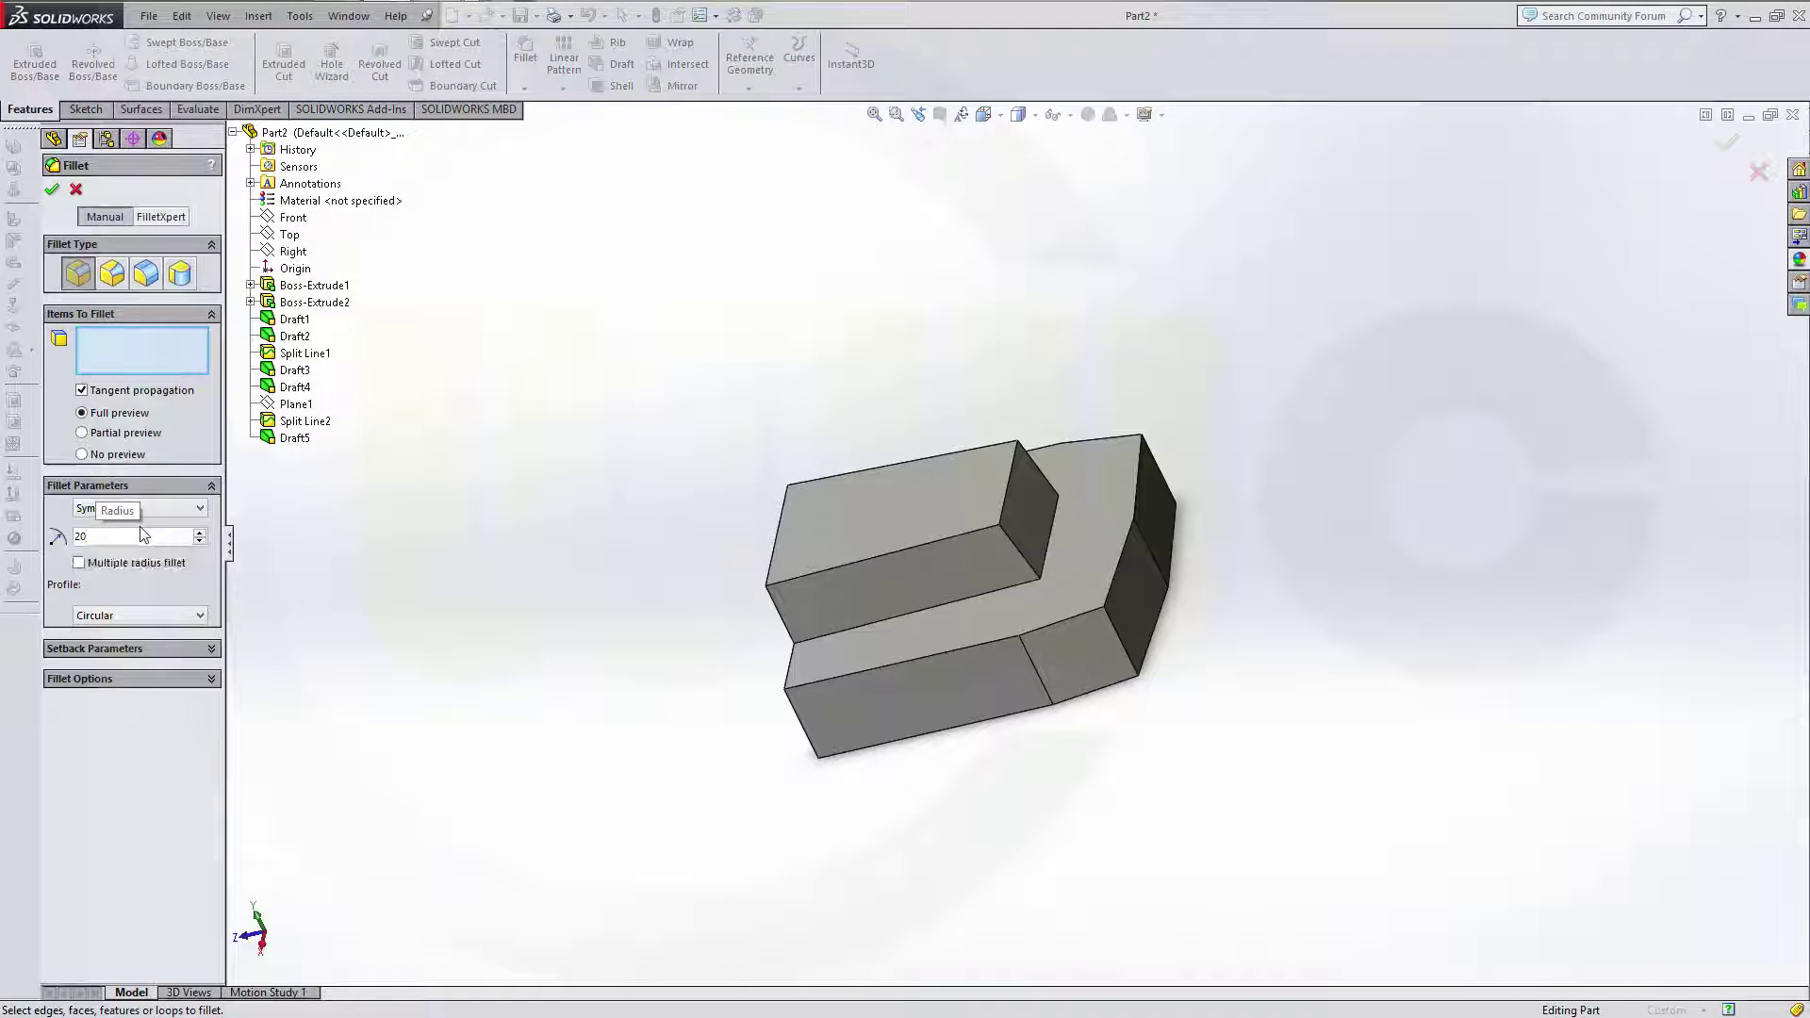
left_click(1043, 699)
middle_click_drag(1280, 582, 1087, 665)
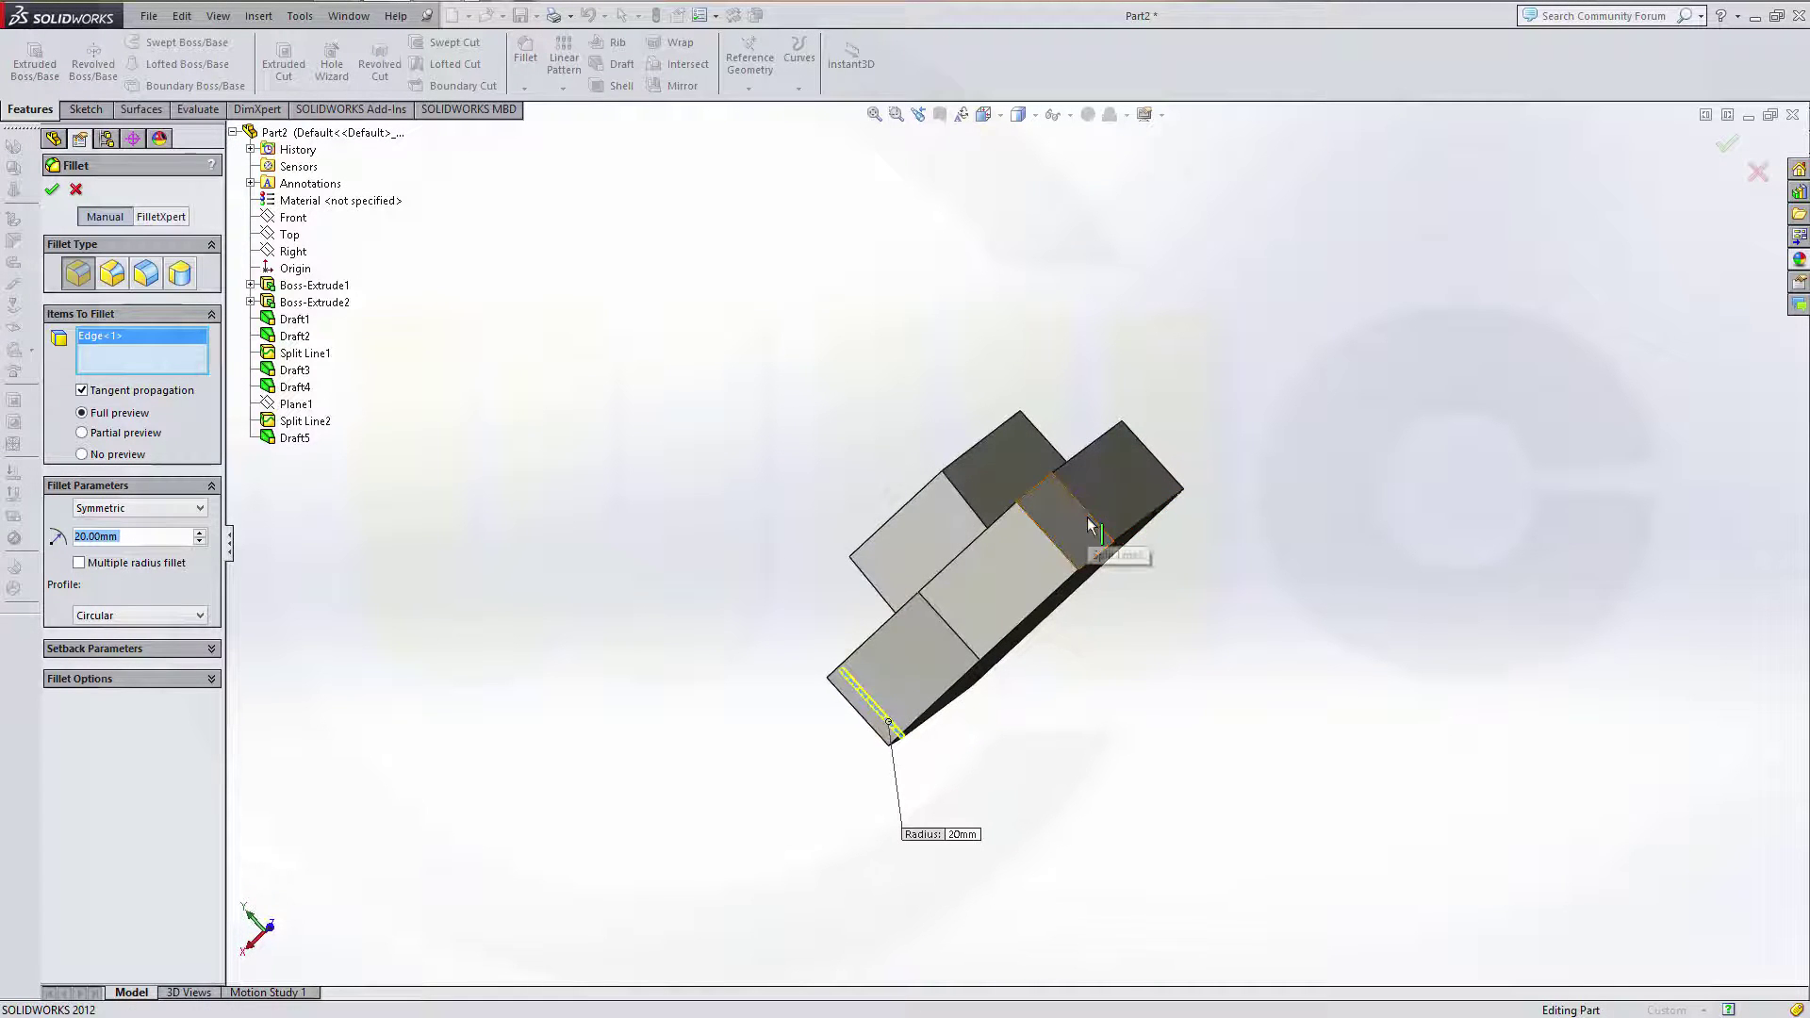
left_click(1089, 518)
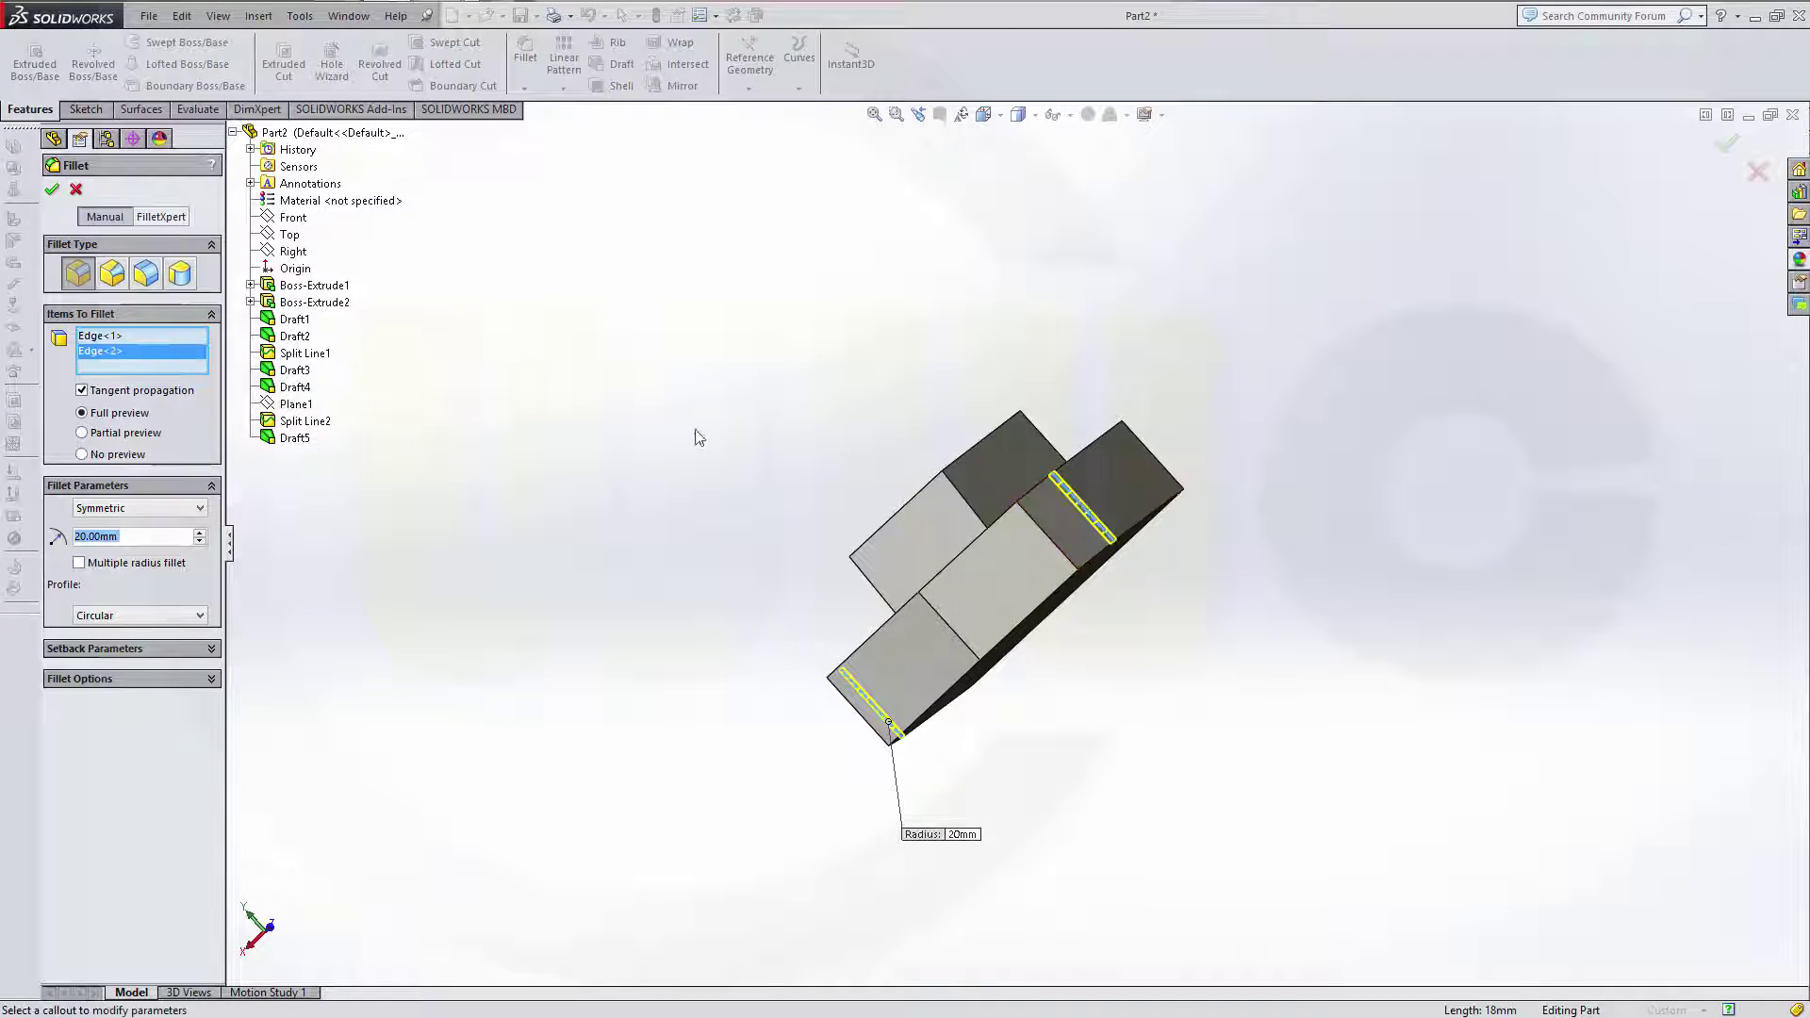
left_click(53, 191)
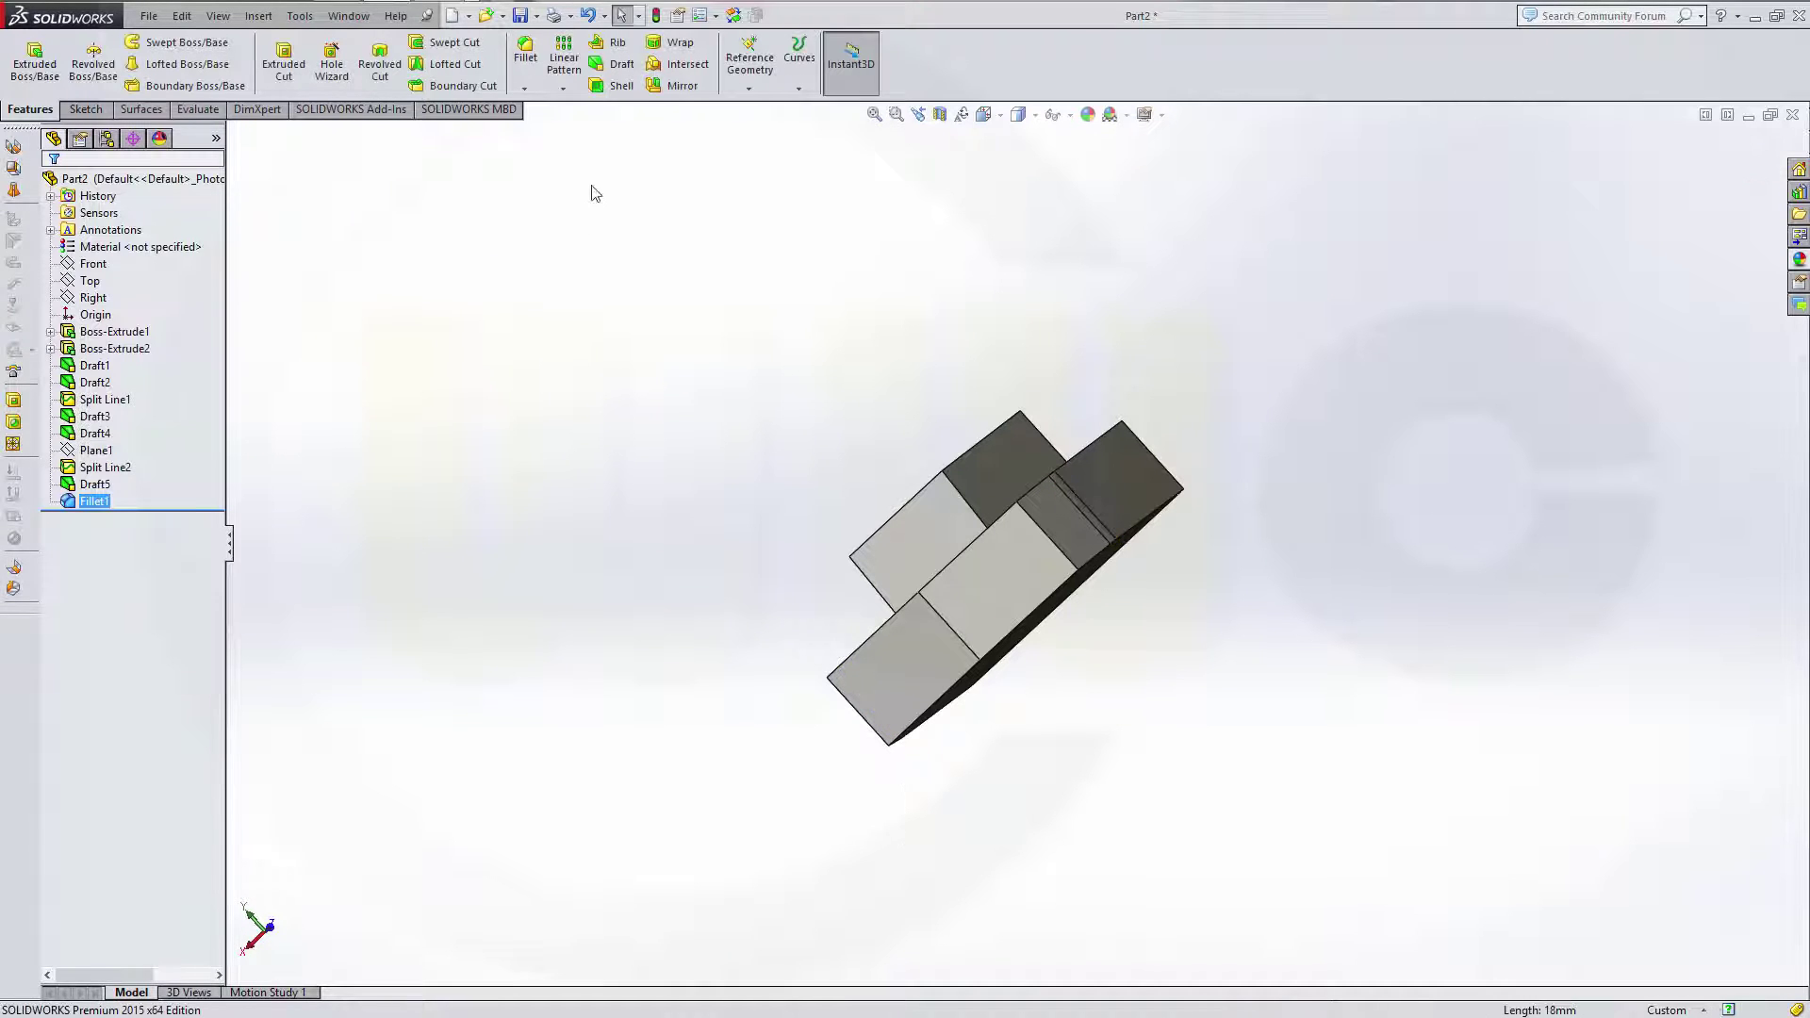
- Fillet the base block's two rear corners, its rear middle vertical edge and the boss's two rear corner edges with a 5 mm radius
left_click(525, 52)
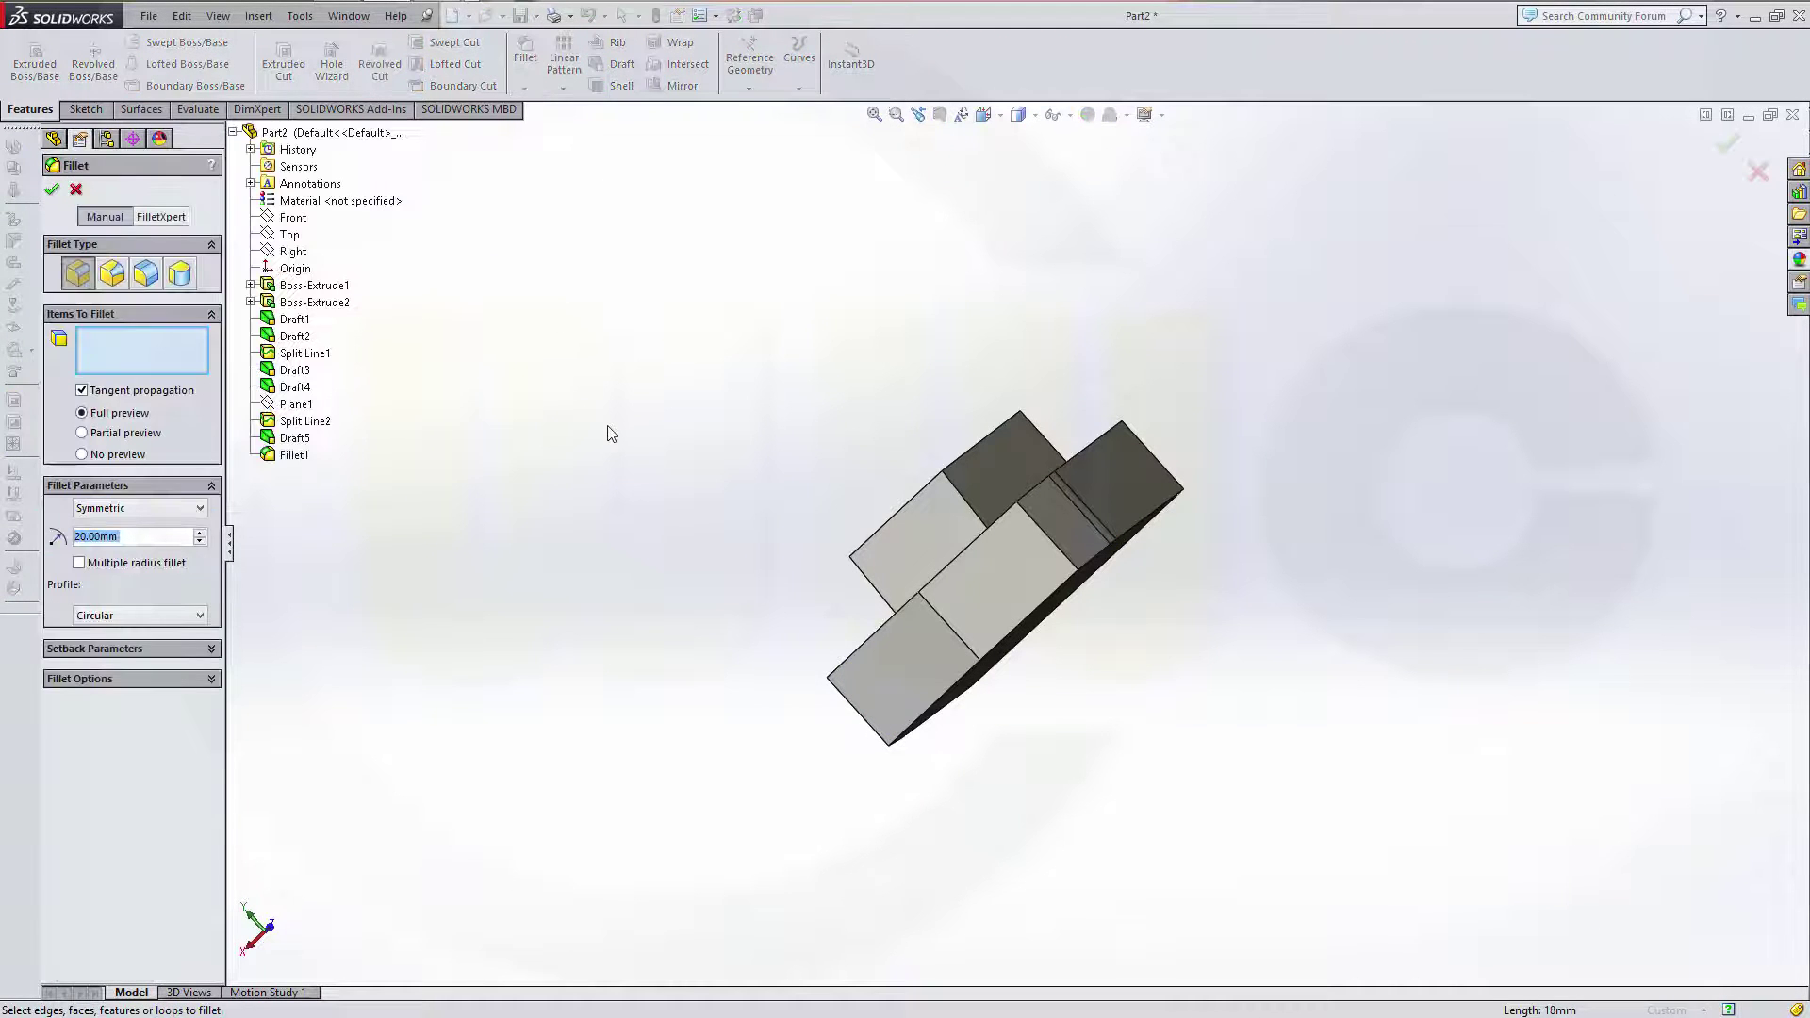
key("Return")
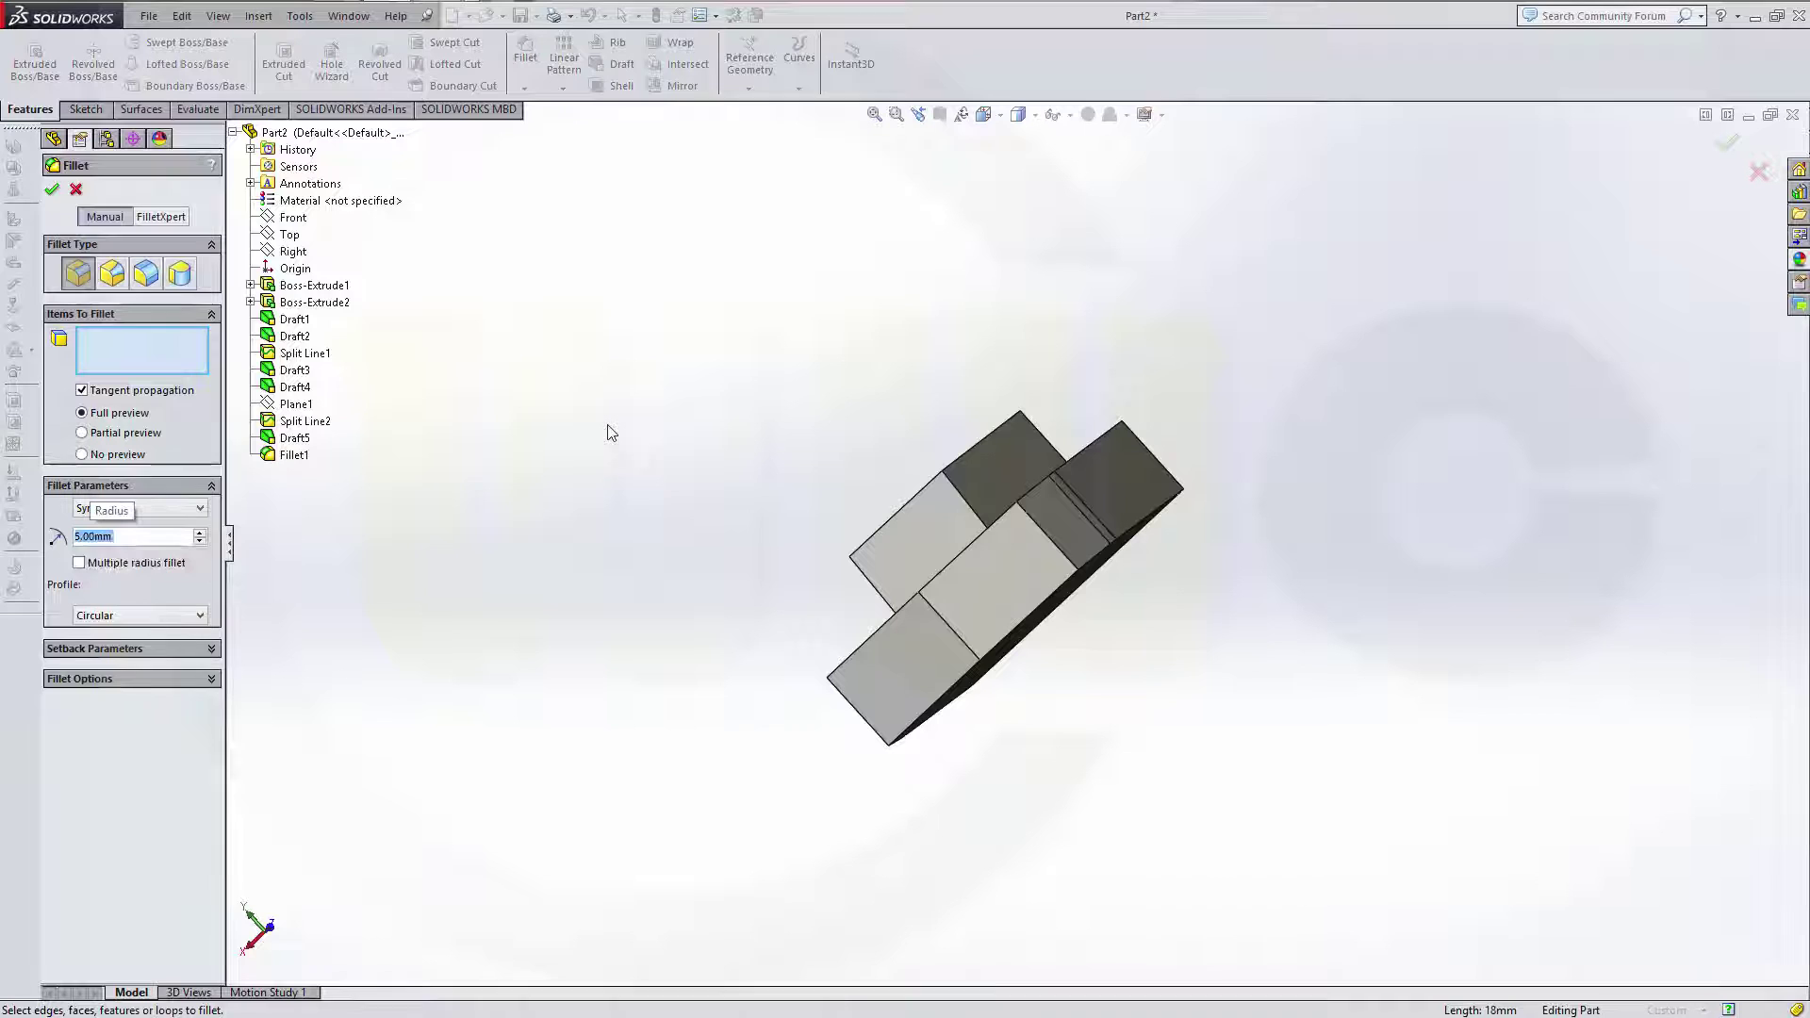
middle_click_drag(608, 440, 857, 437)
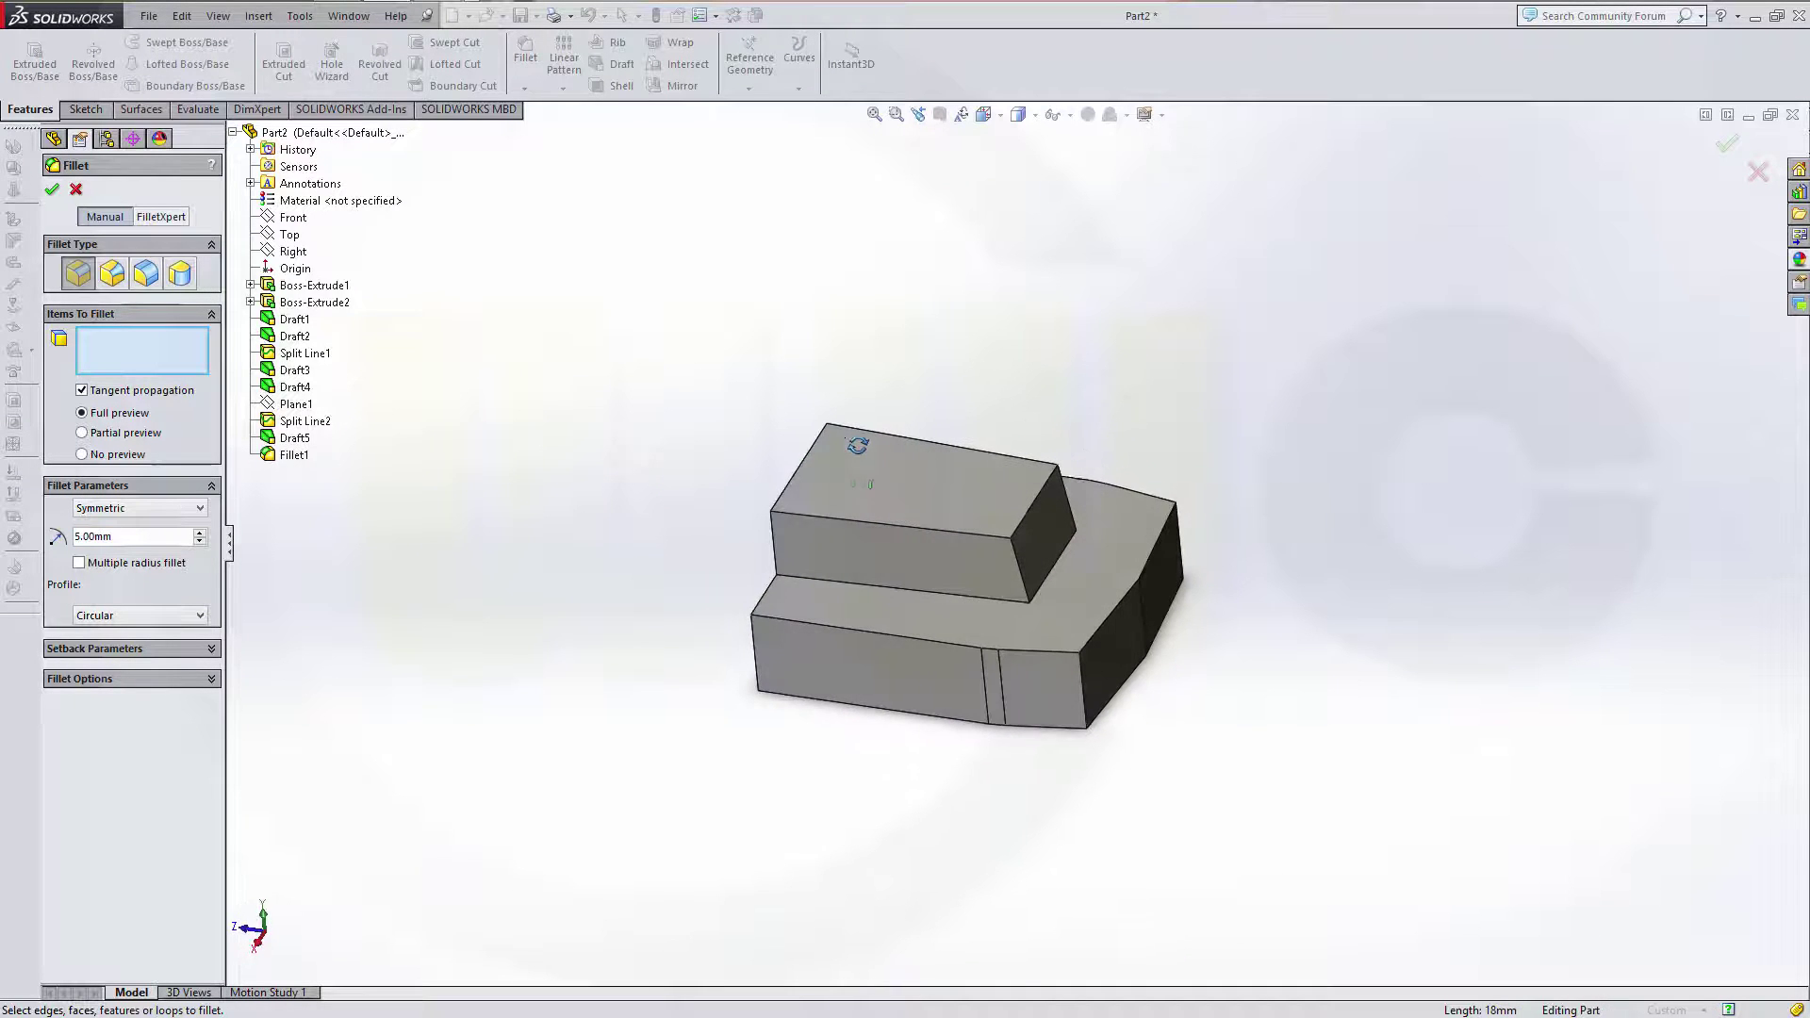
left_click(1086, 709)
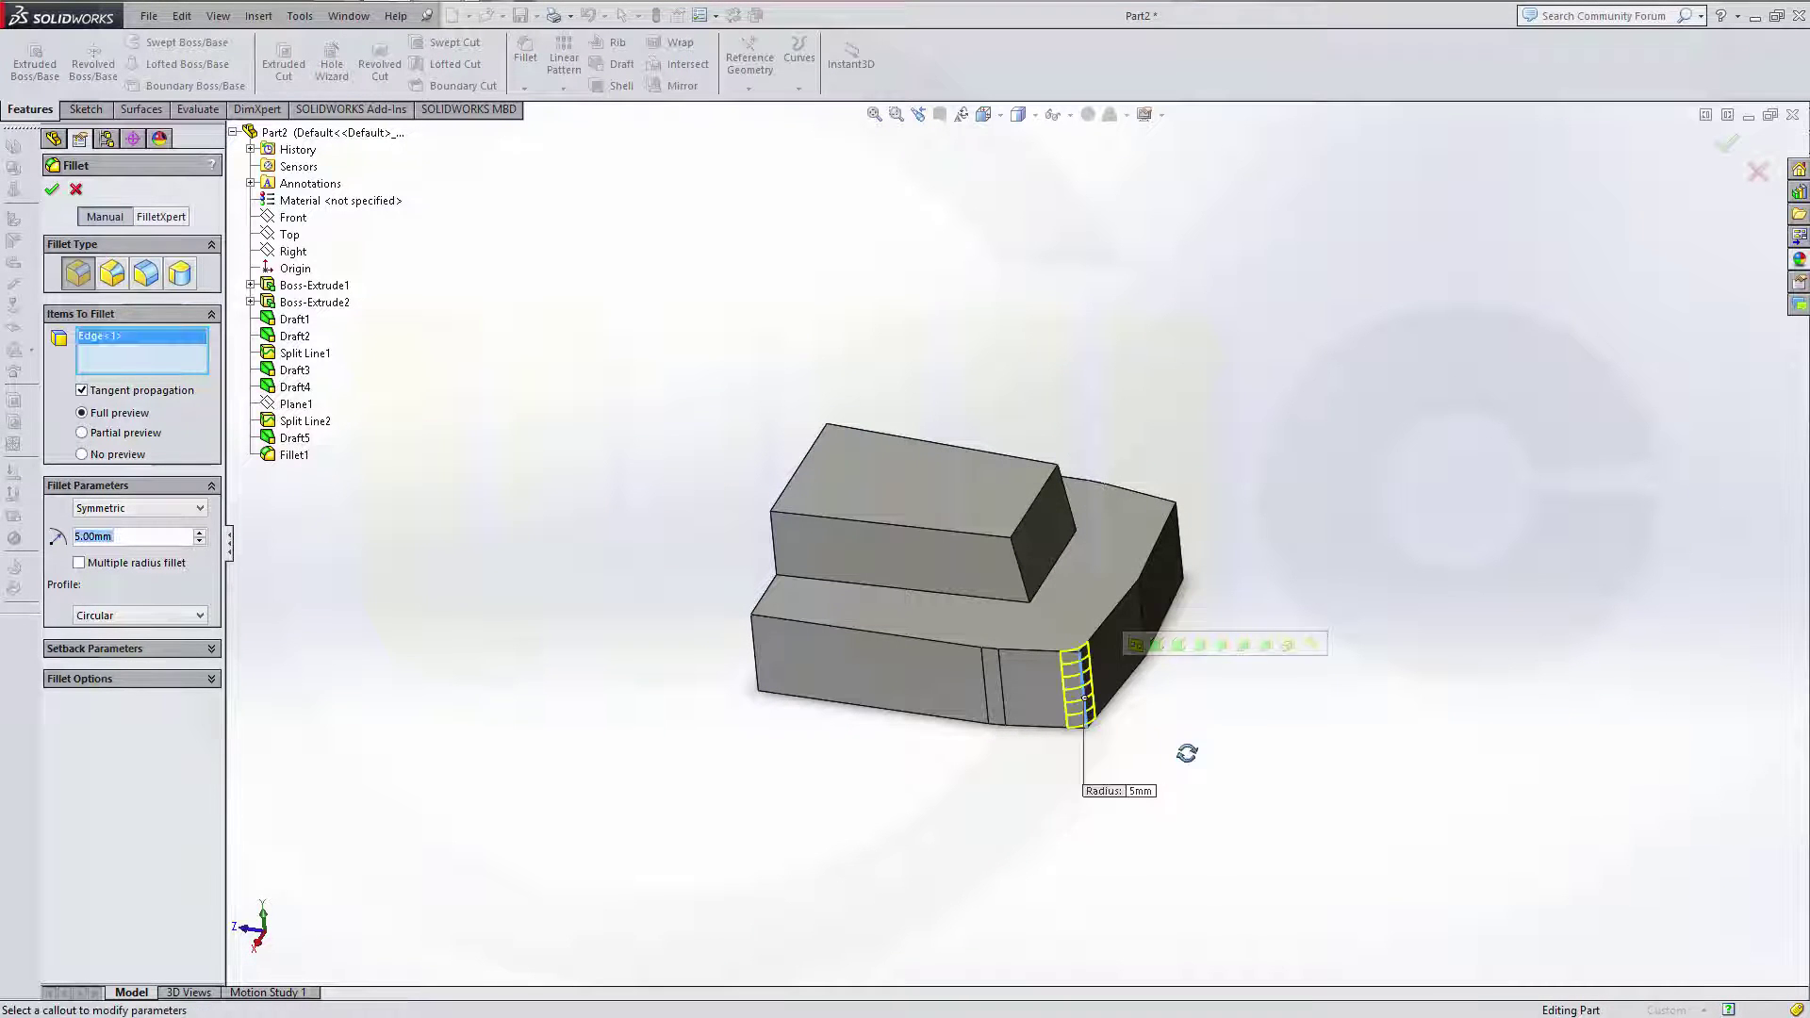
middle_click_drag(1195, 748, 1094, 747)
left_click(1068, 625)
middle_click_drag(1172, 679, 1114, 657)
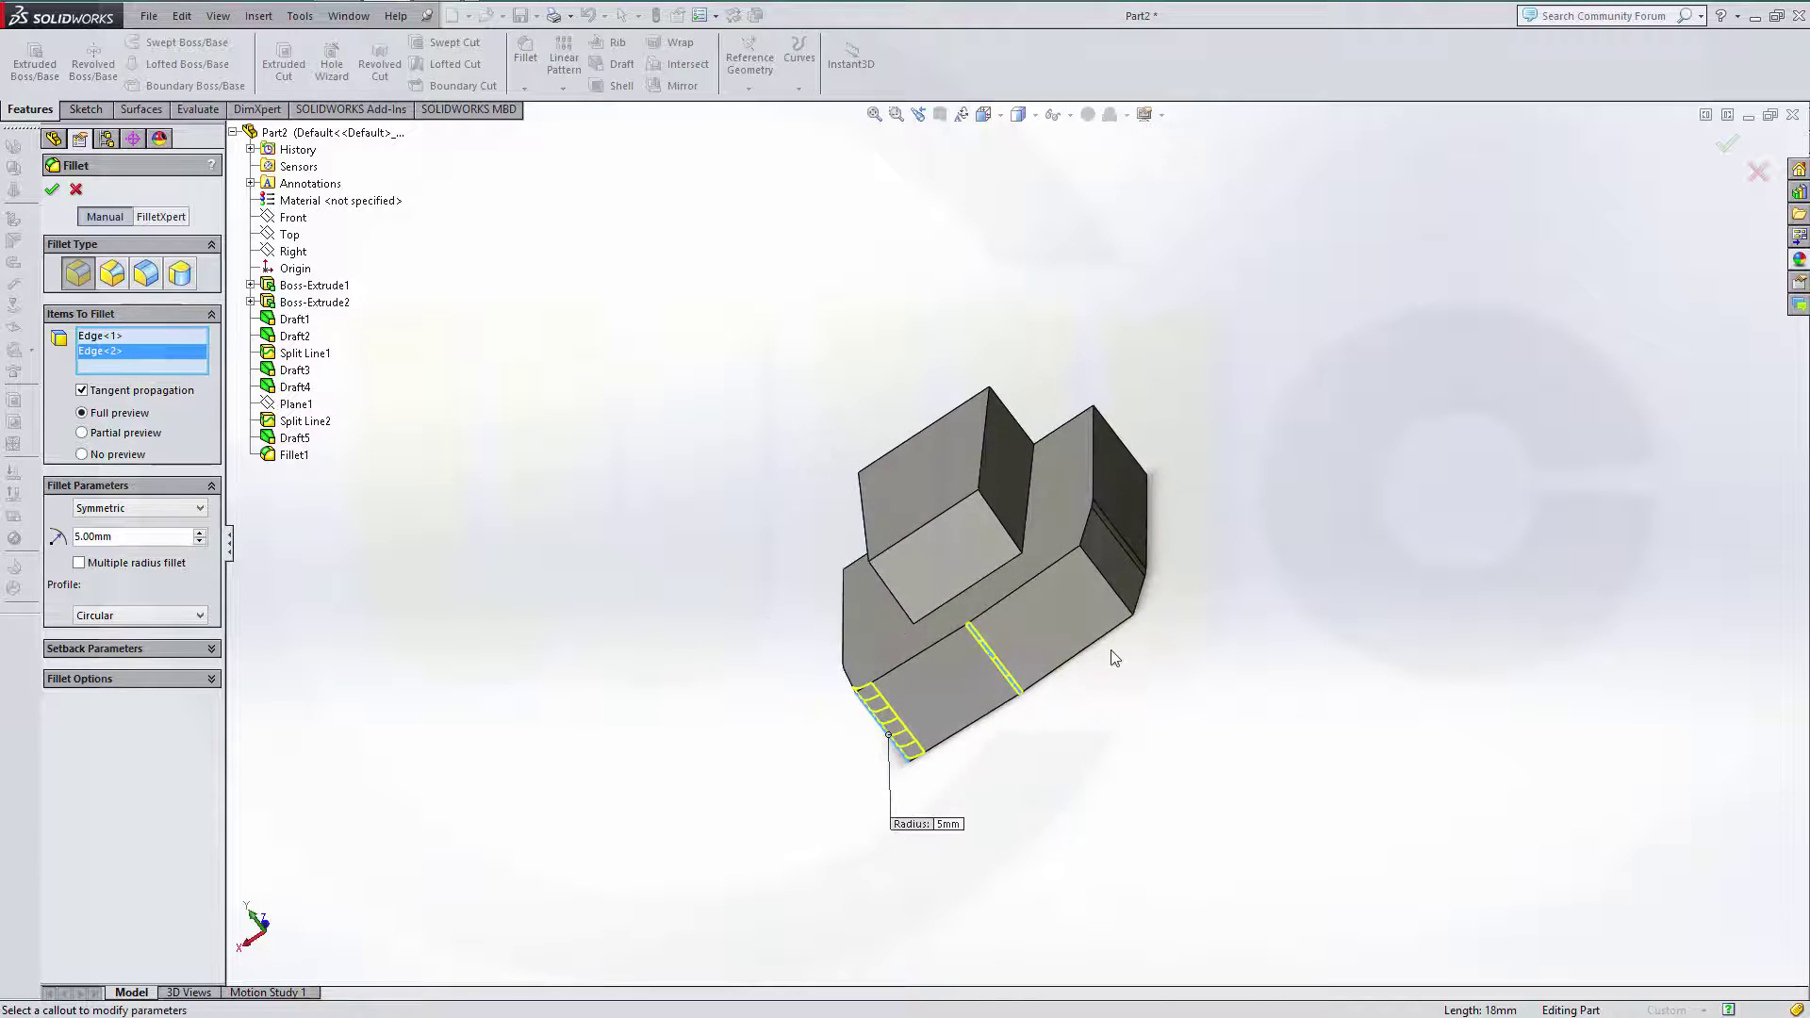
left_click(1112, 596)
mouse_move(1022, 392)
middle_mouse_down()
mouse_move(1084, 332)
mouse_move(988, 390)
middle_mouse_up()
left_click(933, 562)
left_click(997, 520)
left_click(52, 193)
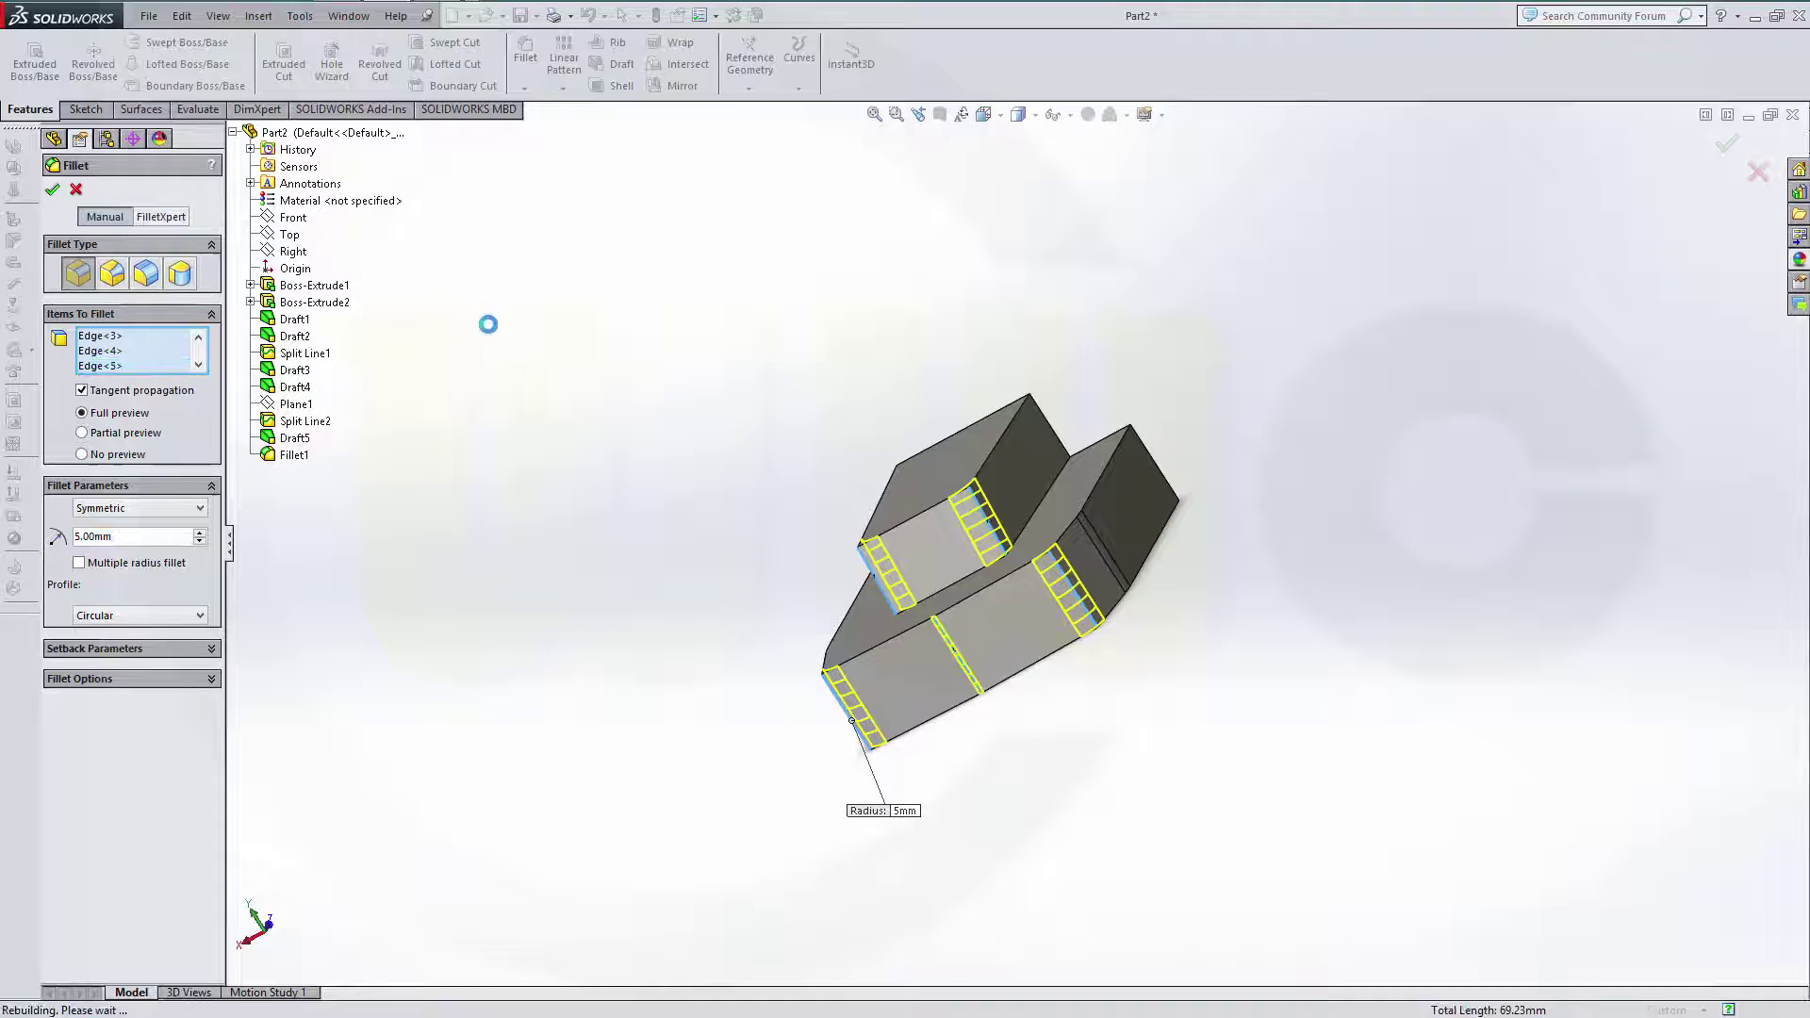
- Fillet the top outer edges of both the base block and the boss with a 5 mm radius
middle_click_drag(588, 427, 702, 439)
left_click(528, 56)
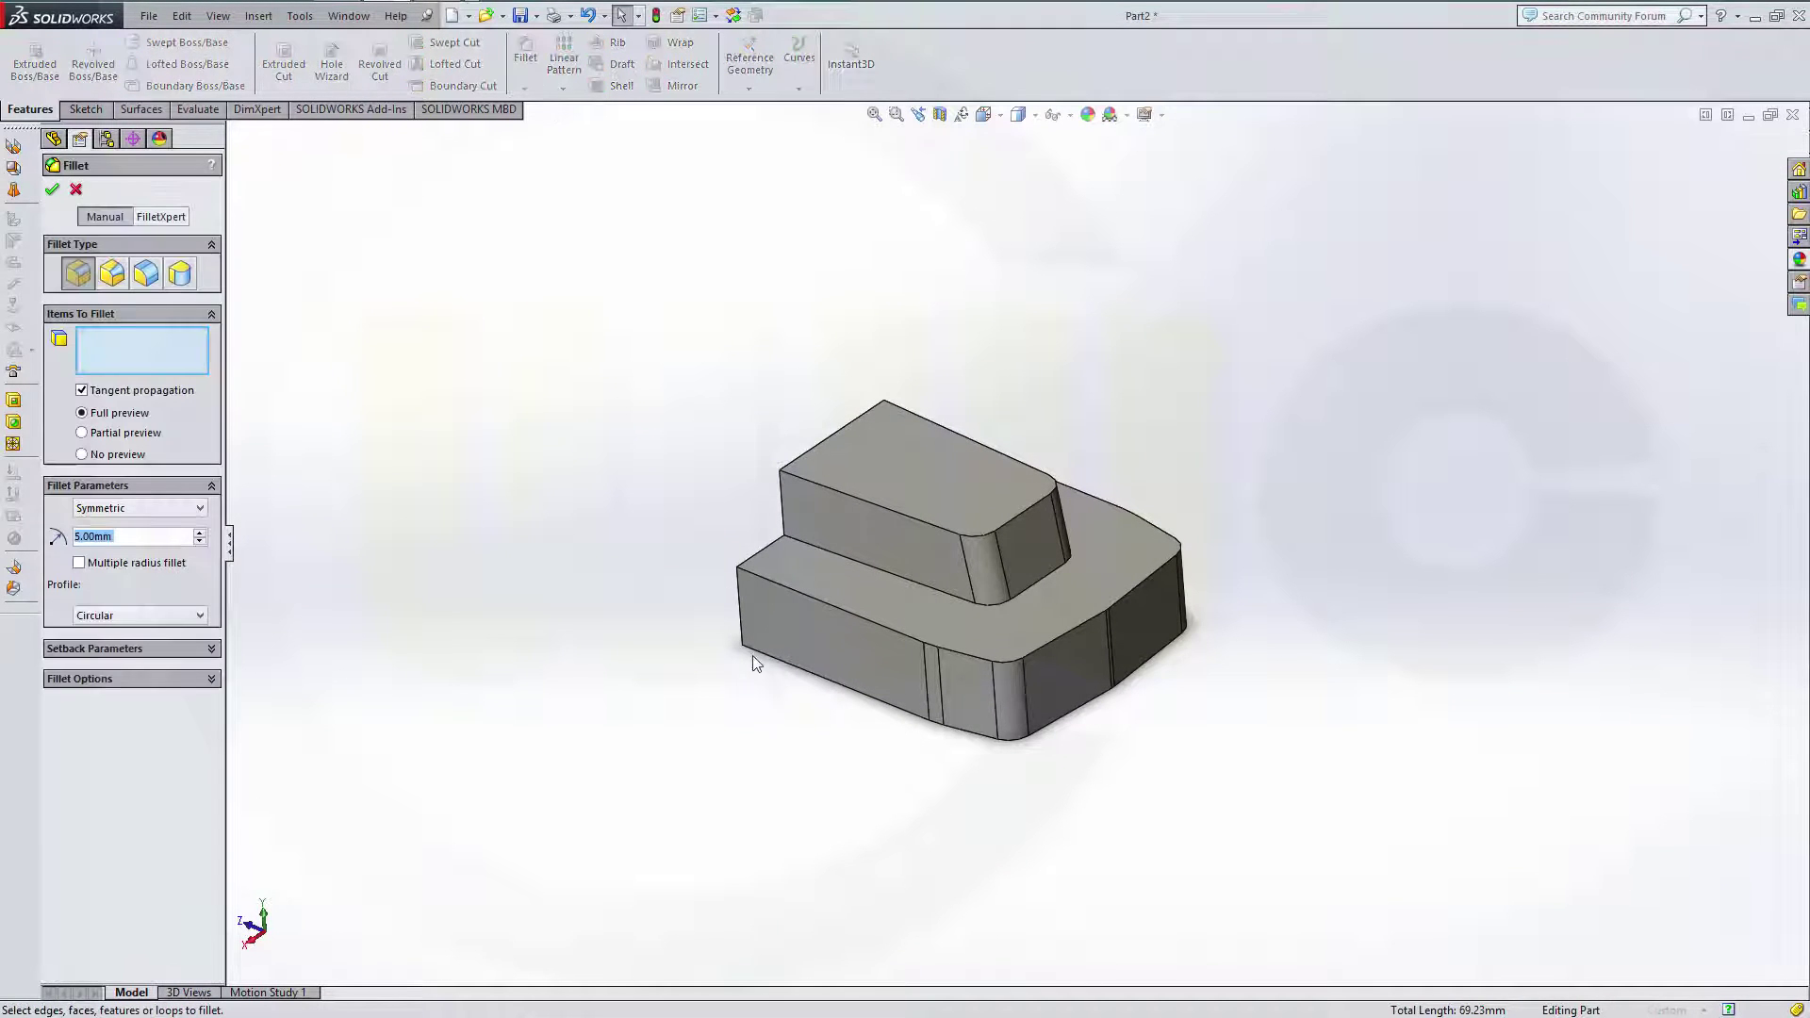
left_click(851, 621)
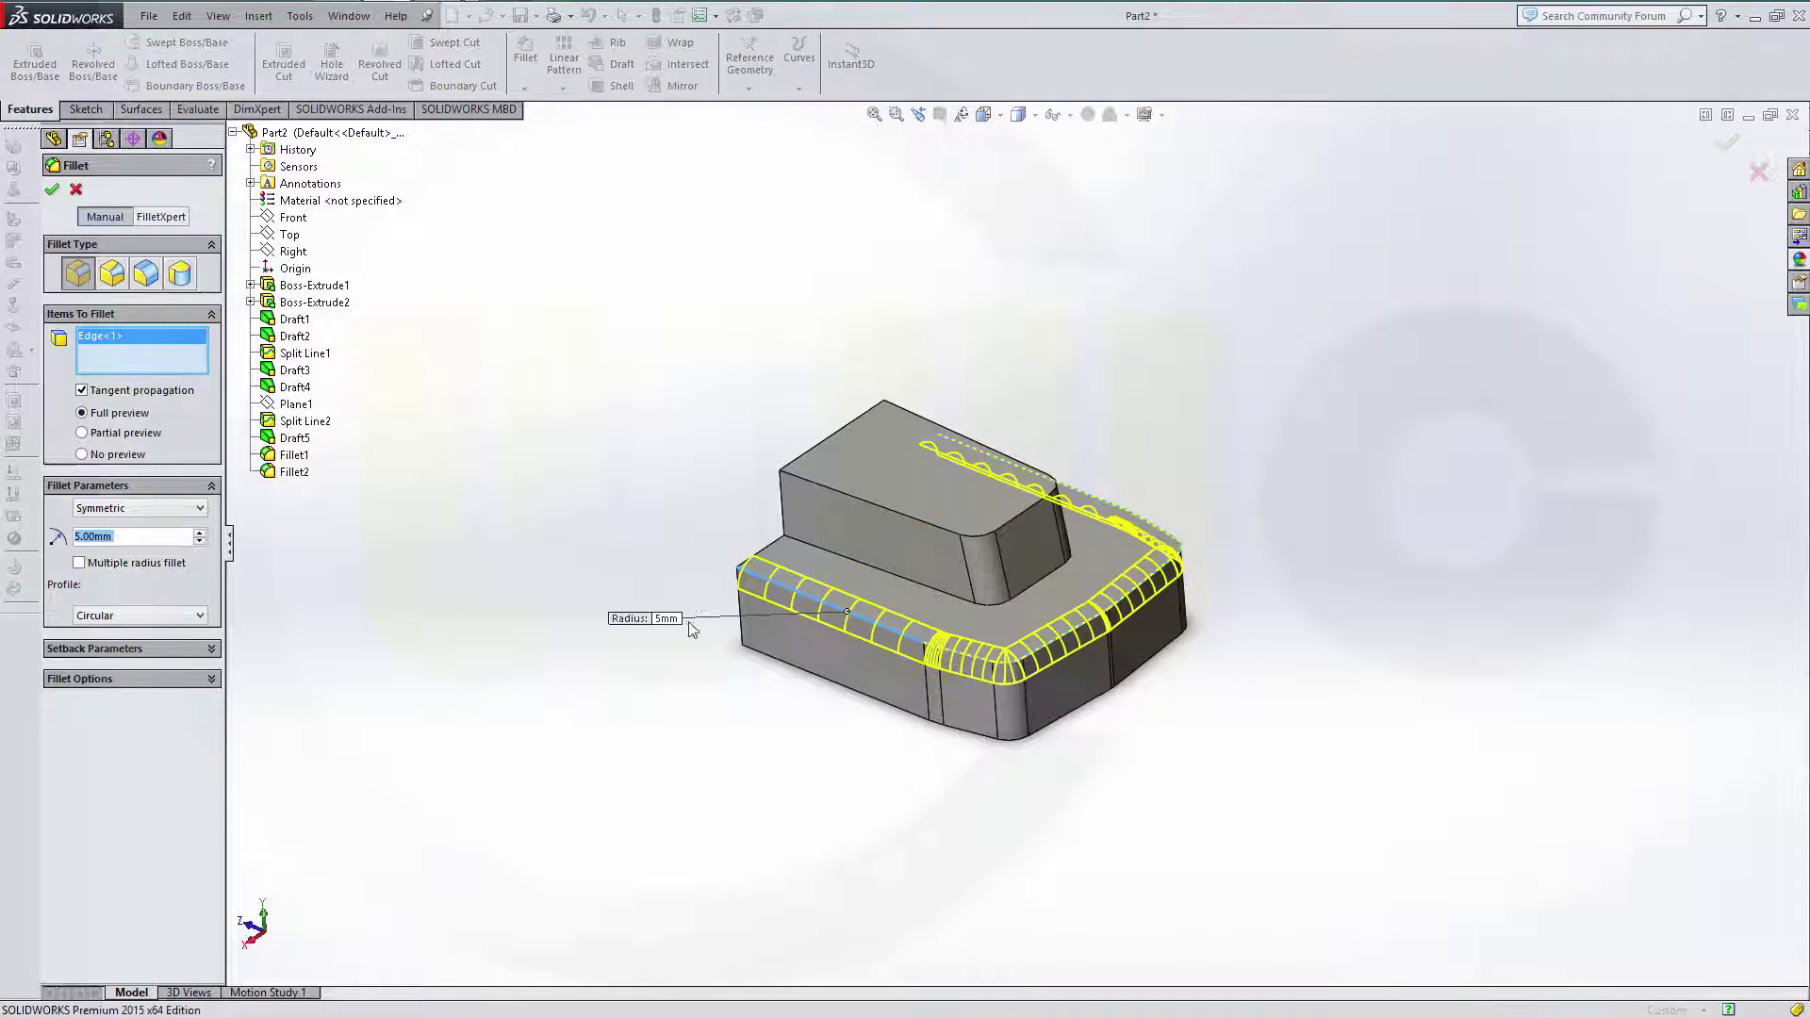
left_click(883, 509)
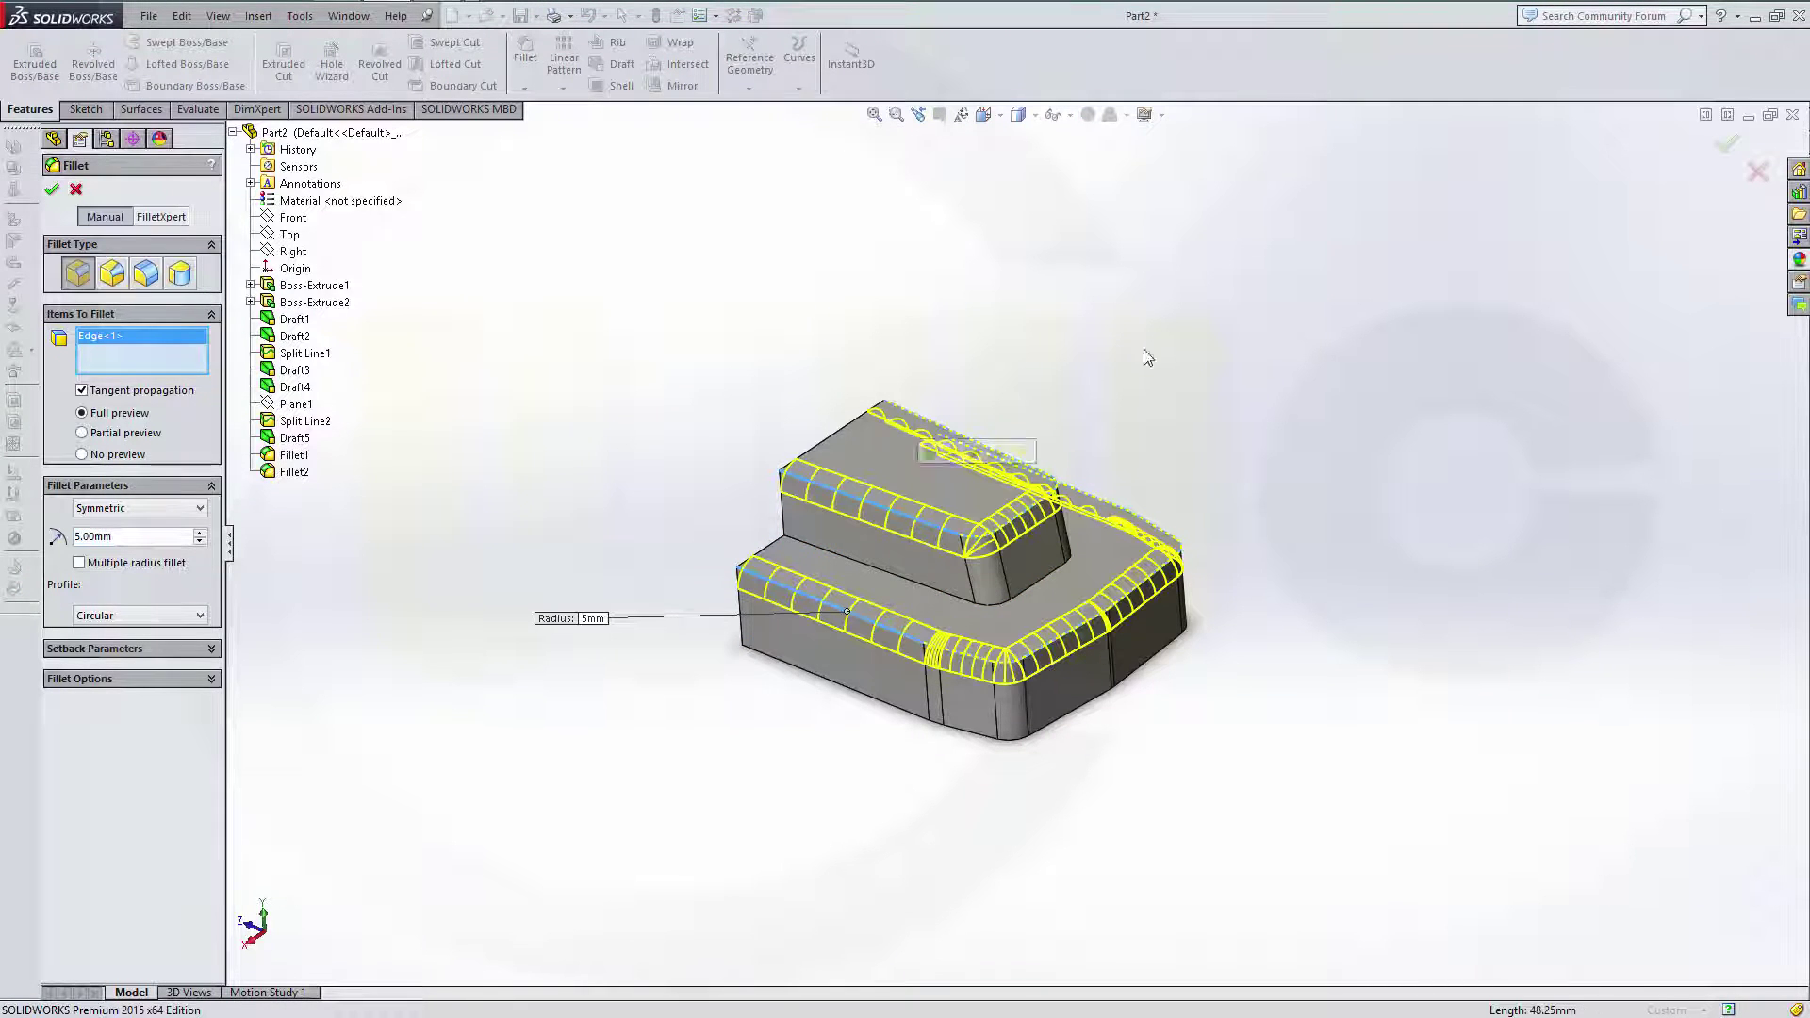
left_click(54, 192)
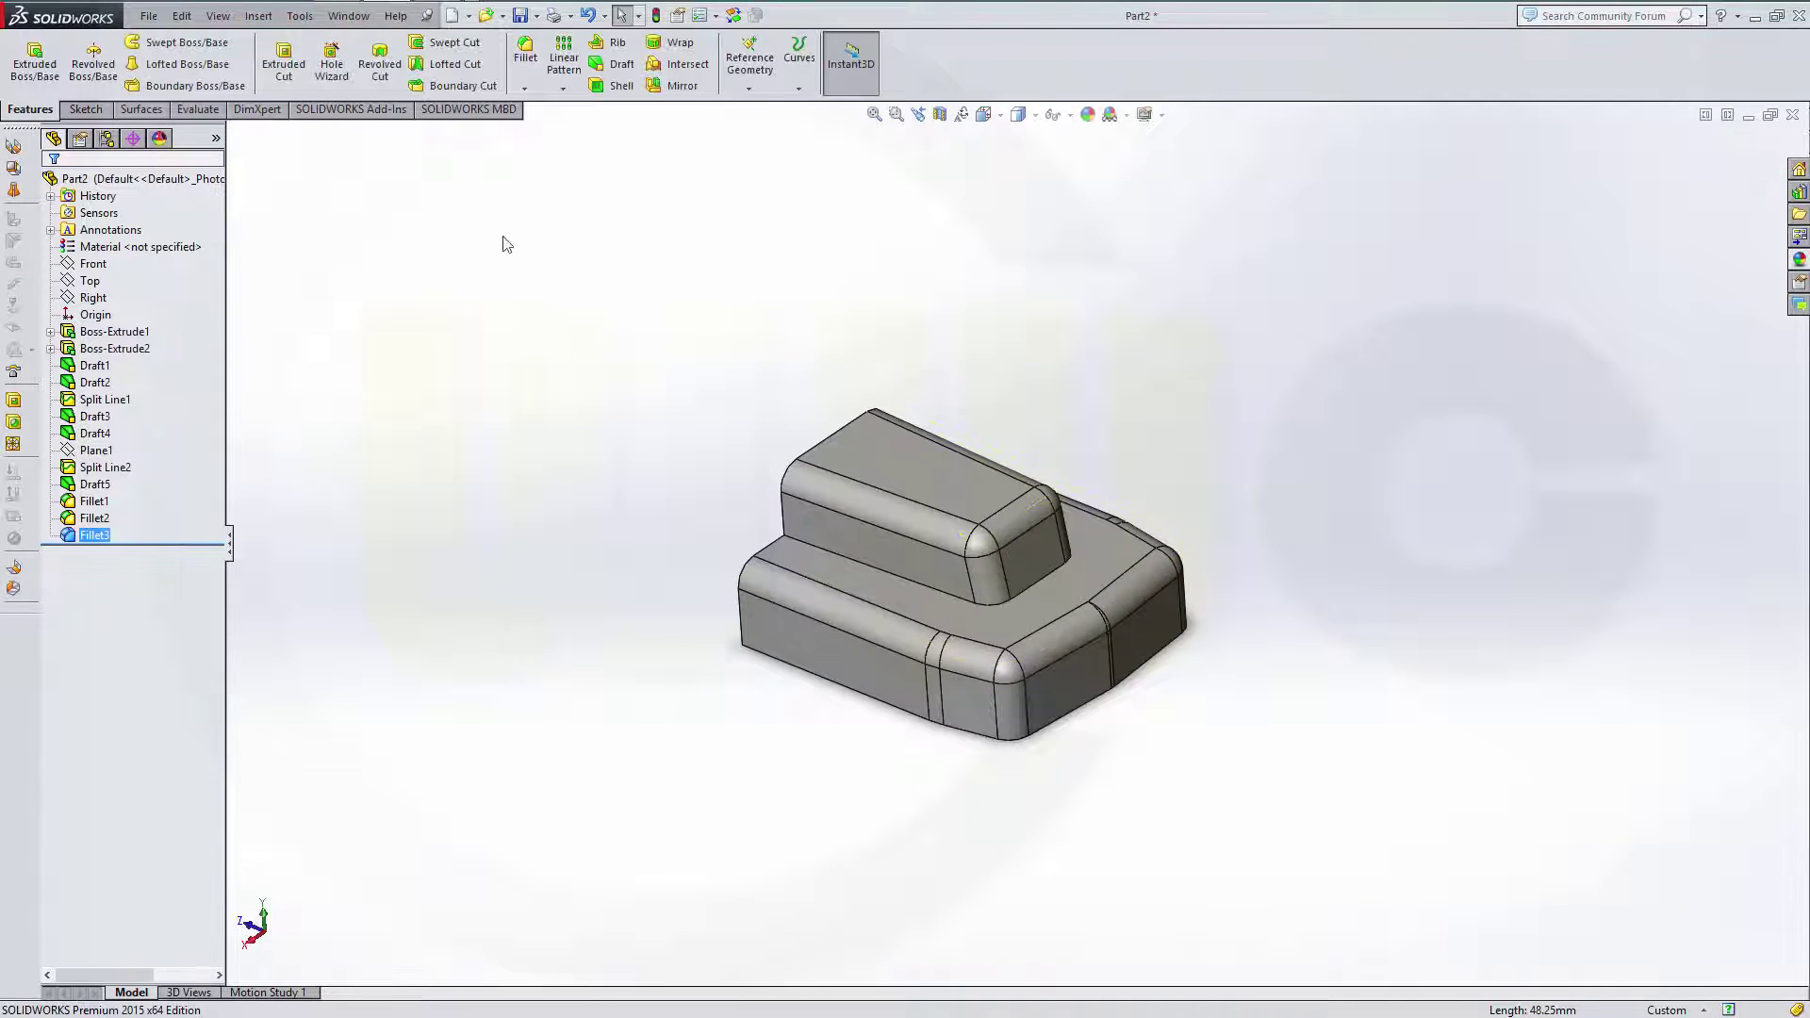
- Add a 3 mm radius fillet along the edge where the boss meets the base block
left_click(526, 58)
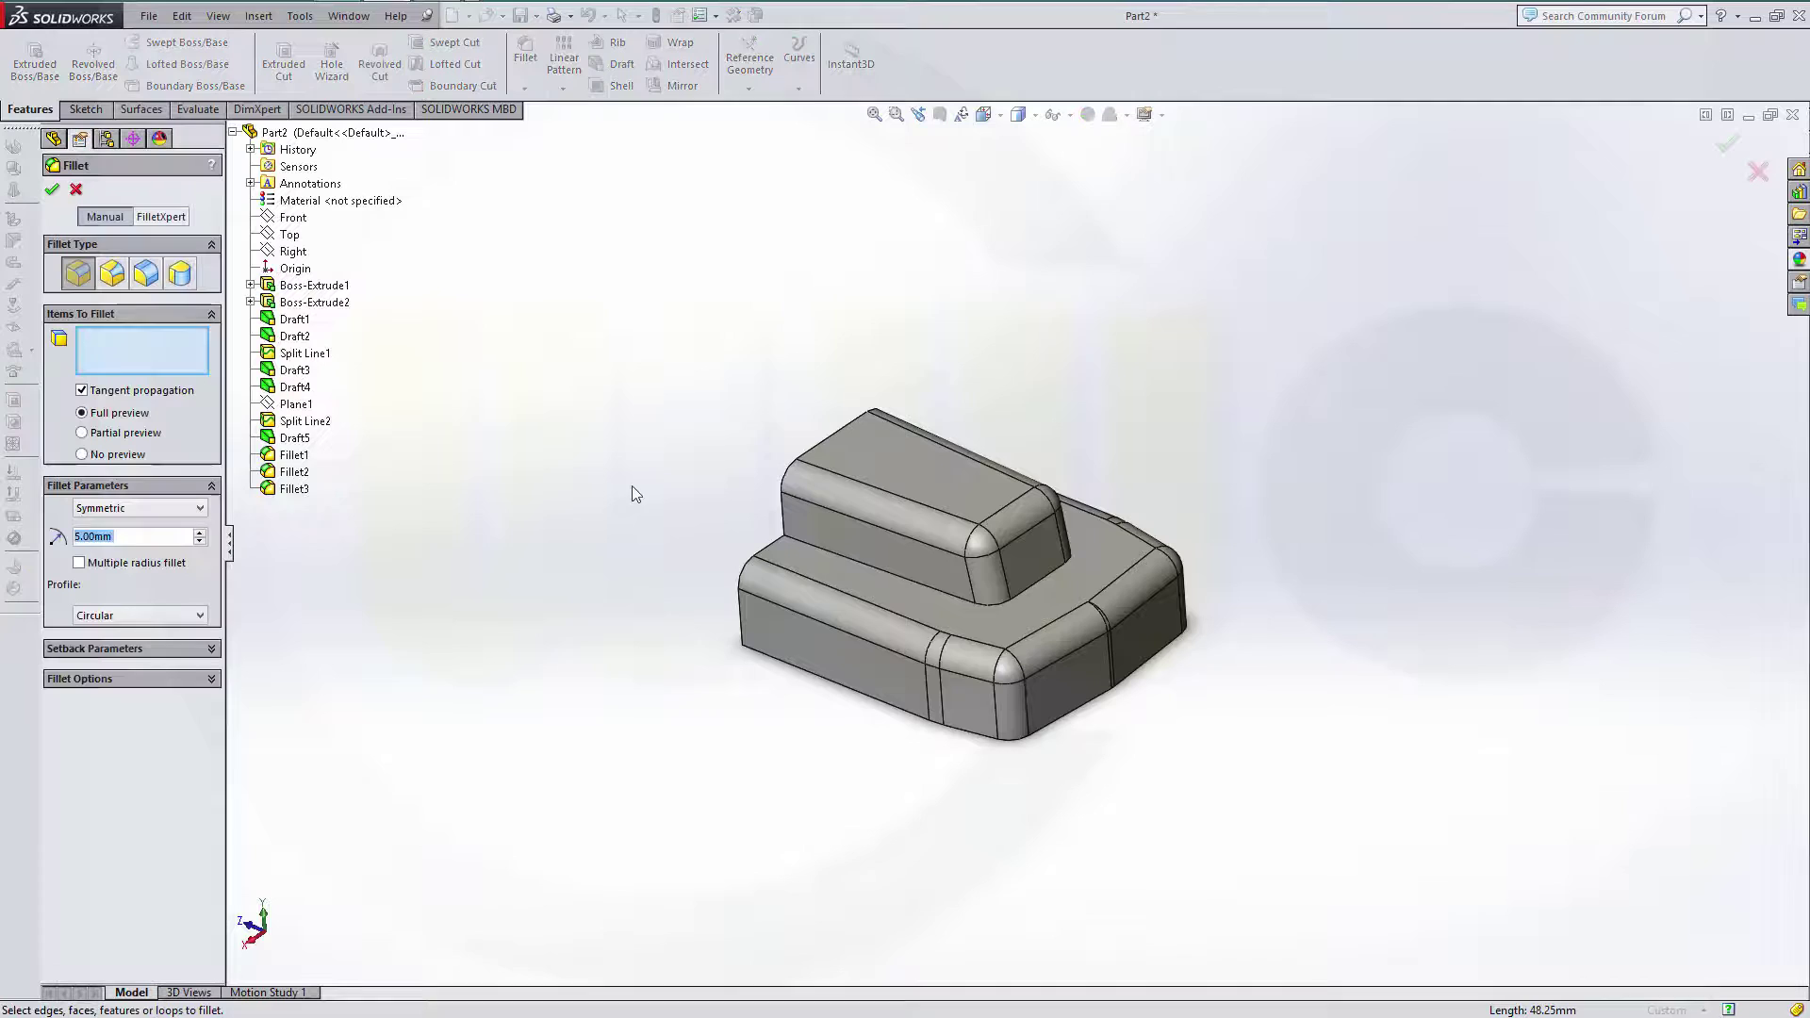
type("3")
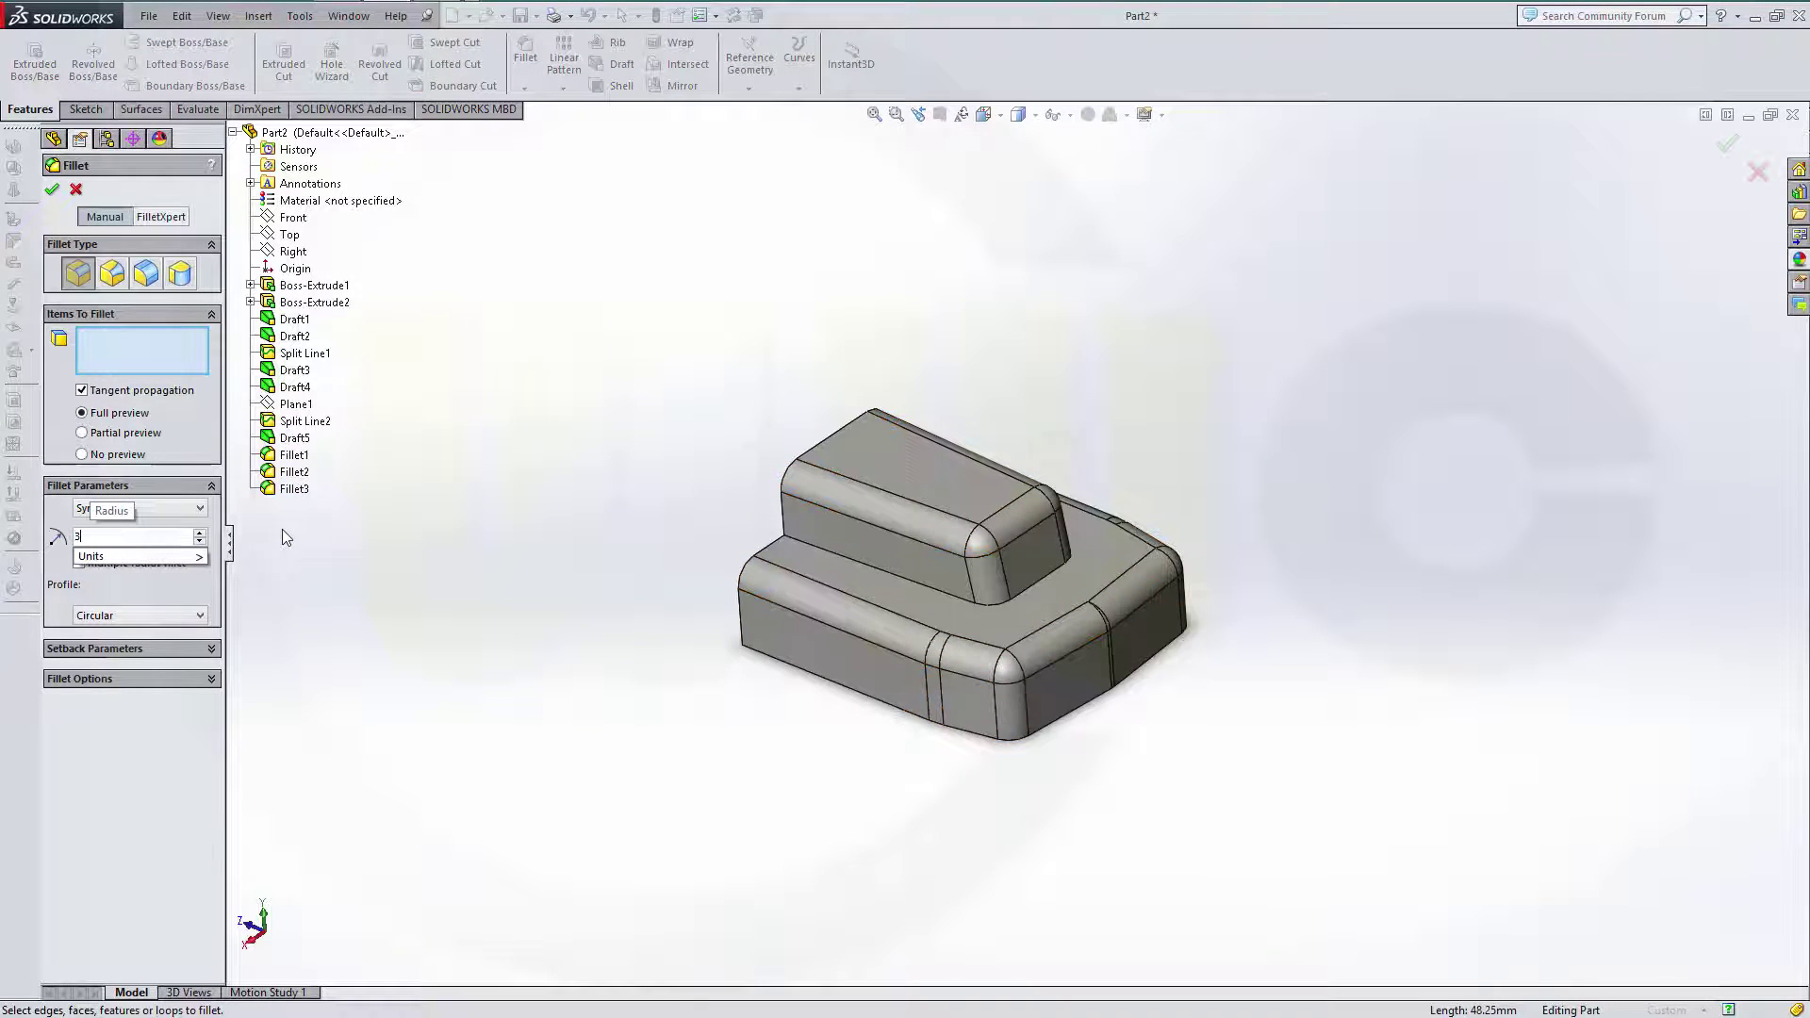
left_click(850, 557)
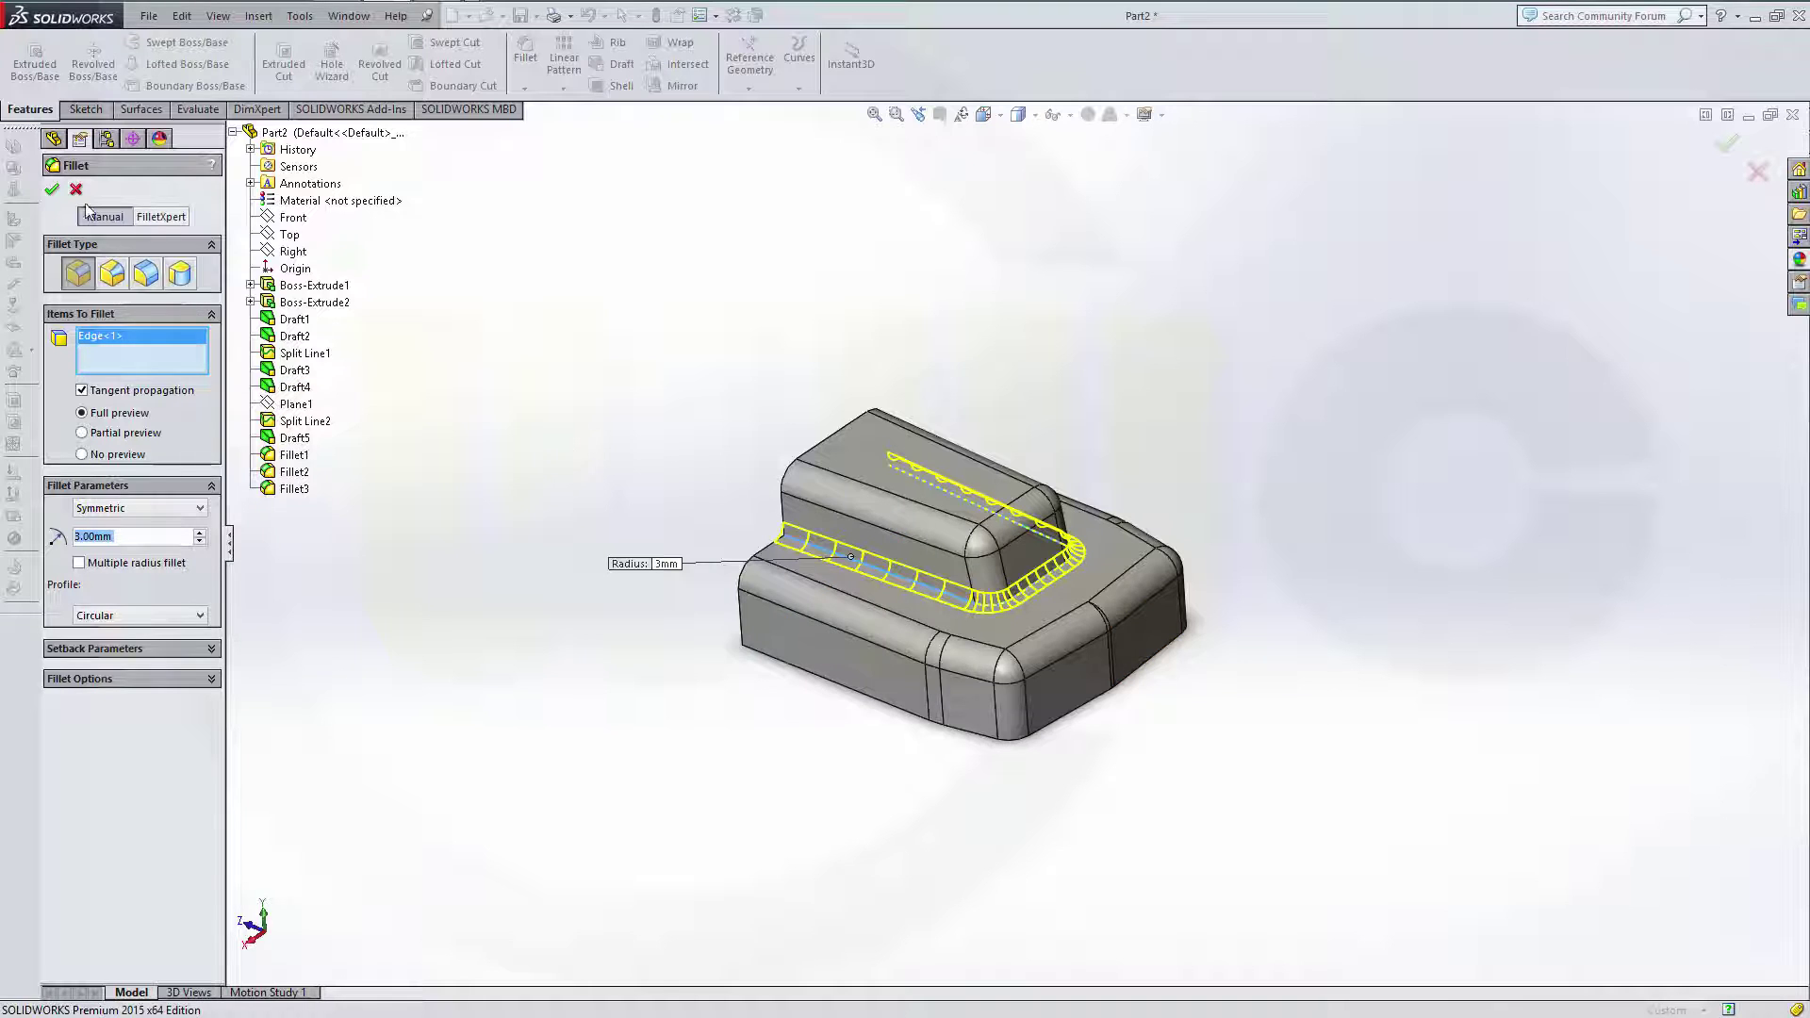
left_click(54, 190)
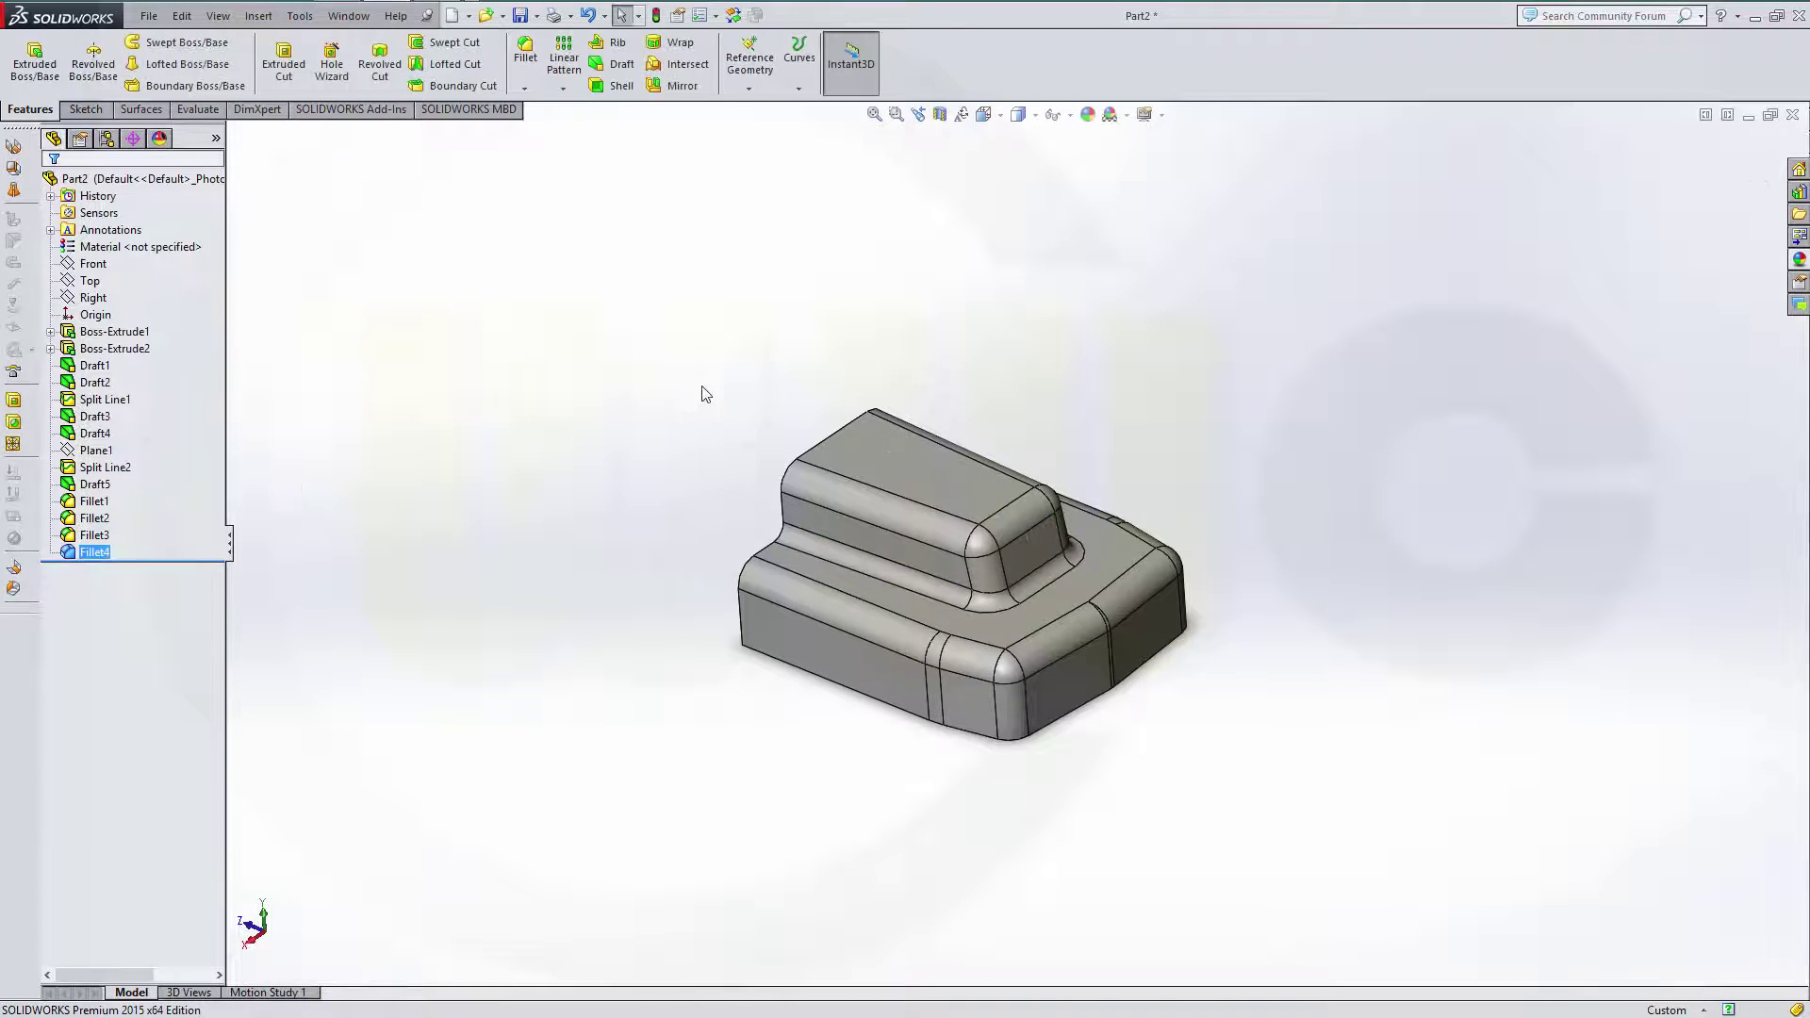
- Shell the part to a 3 mm wall thickness, removing the bottom face and the flat front end face
middle_click_drag(657, 368, 966, 224)
left_click(612, 88)
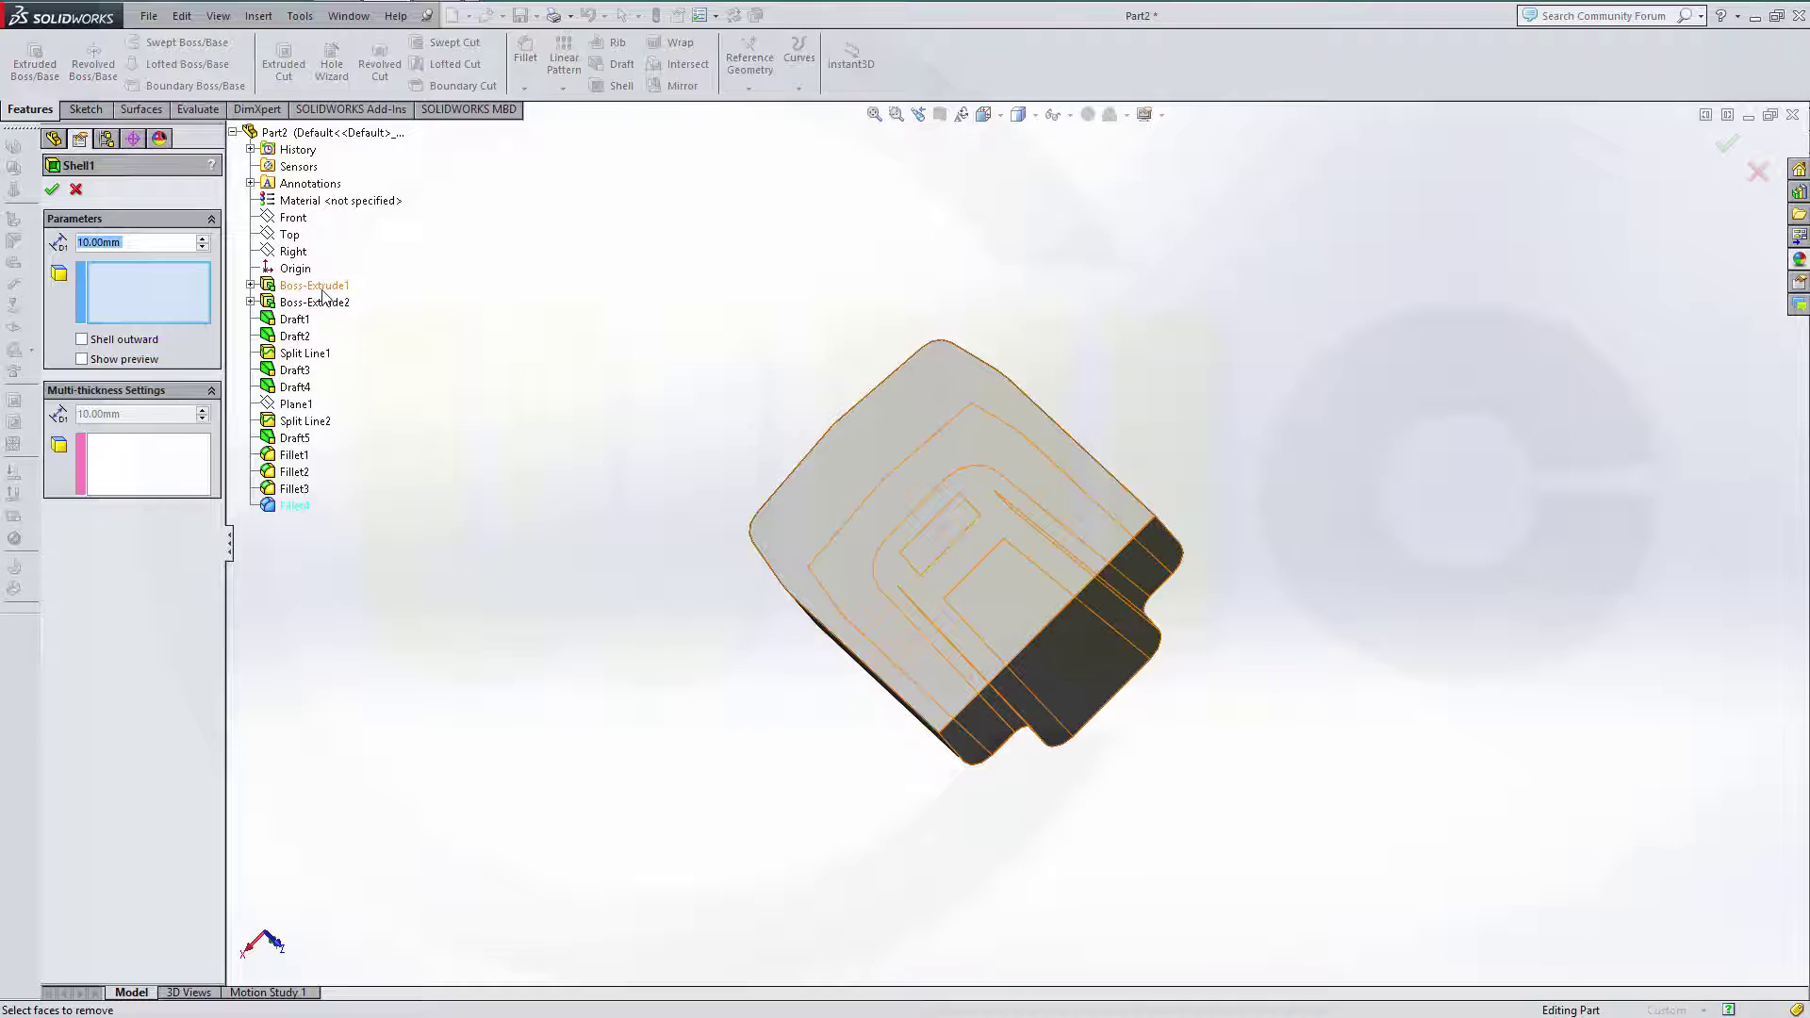
type("3,")
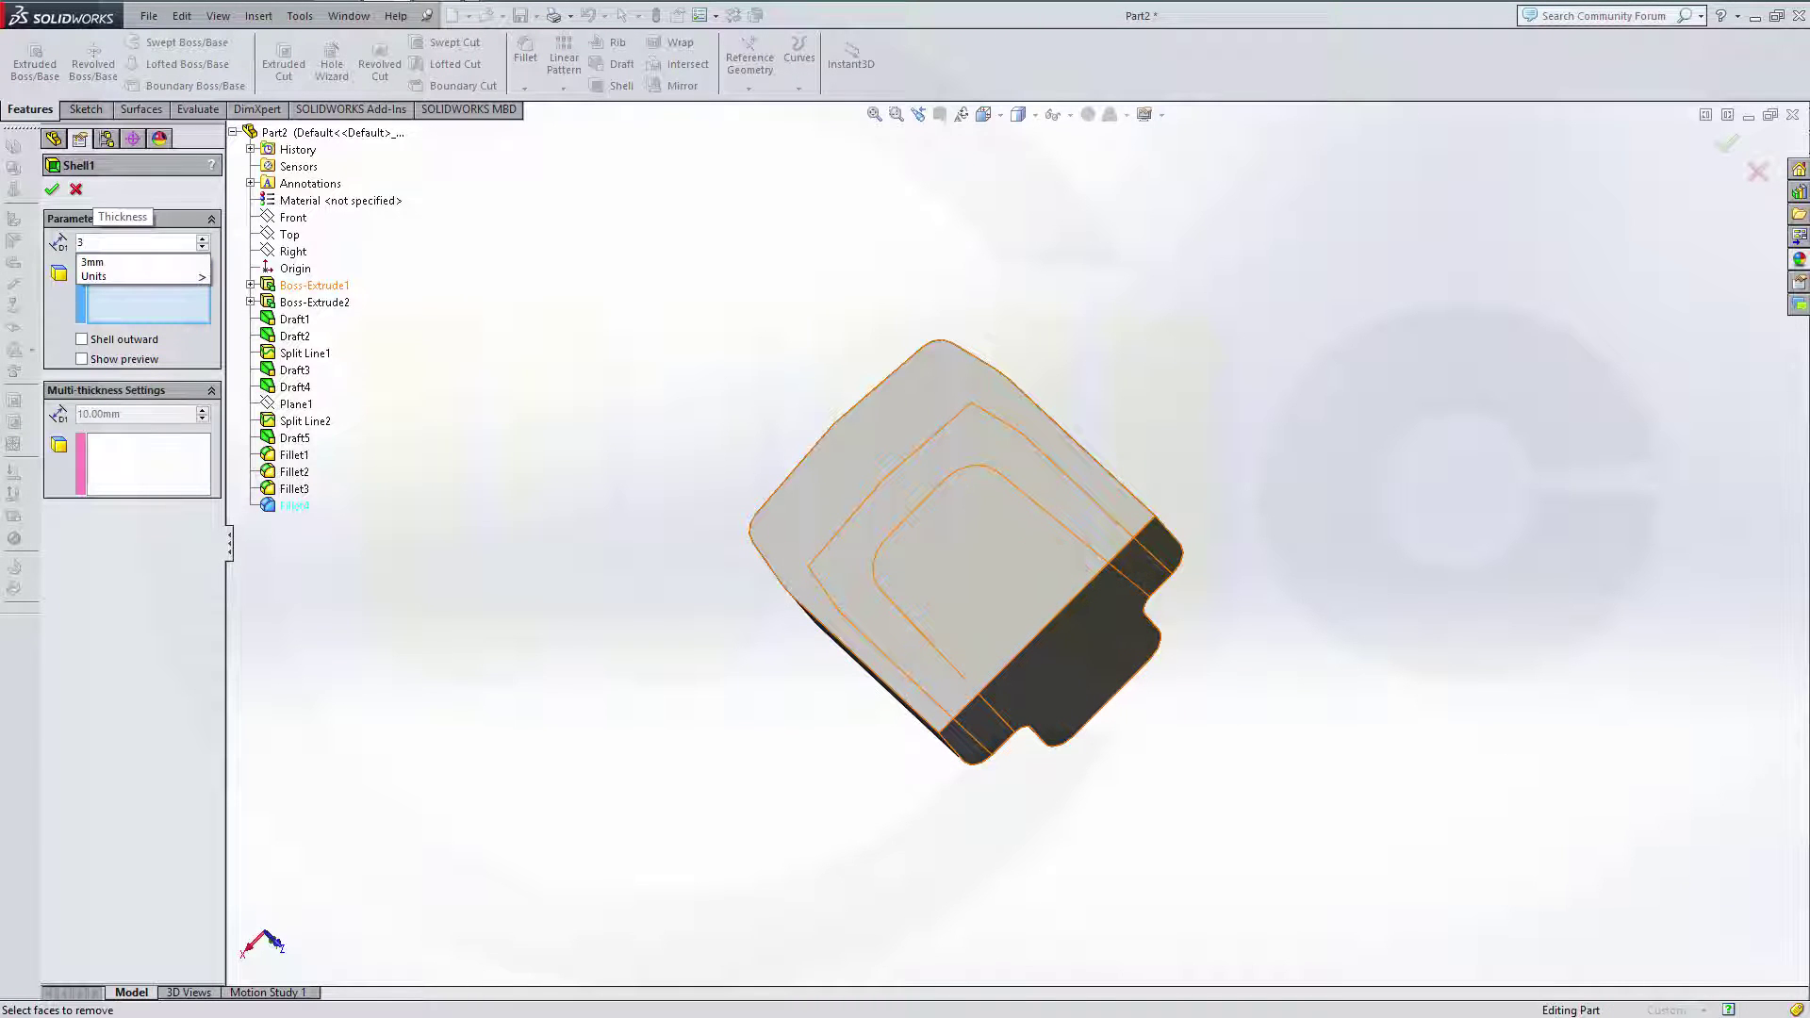
key("Return")
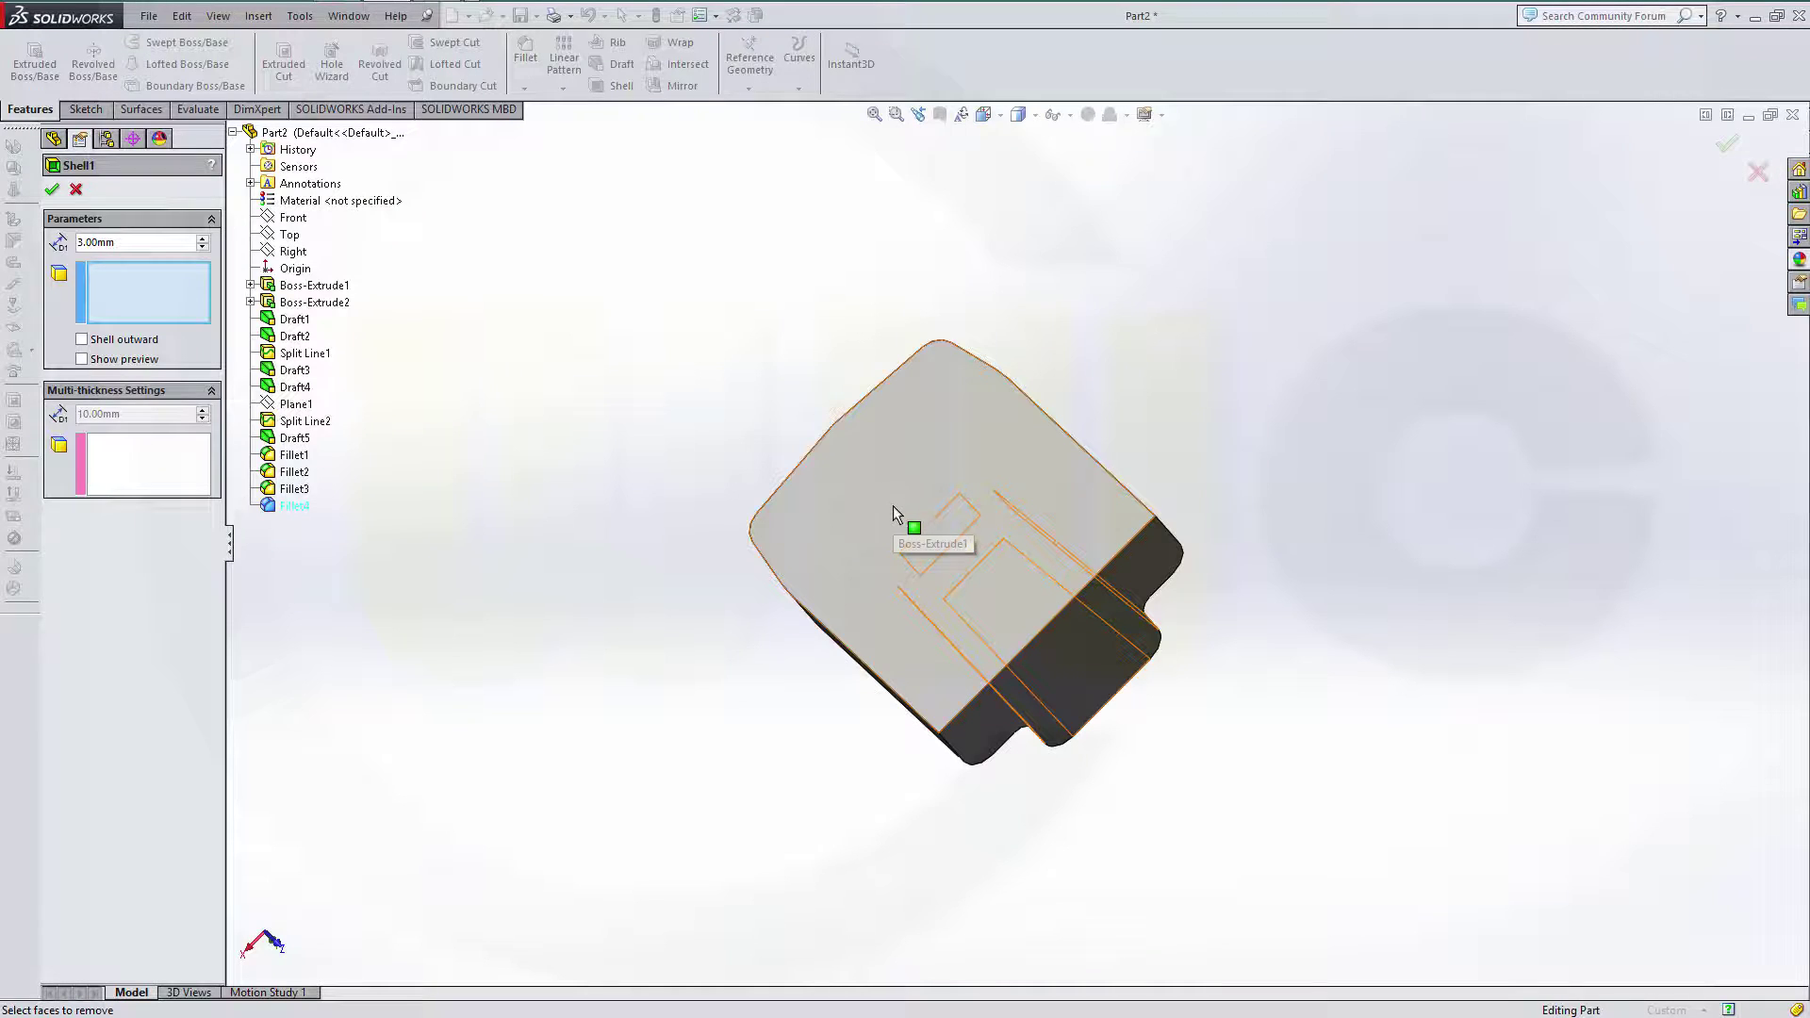
left_click(1001, 424)
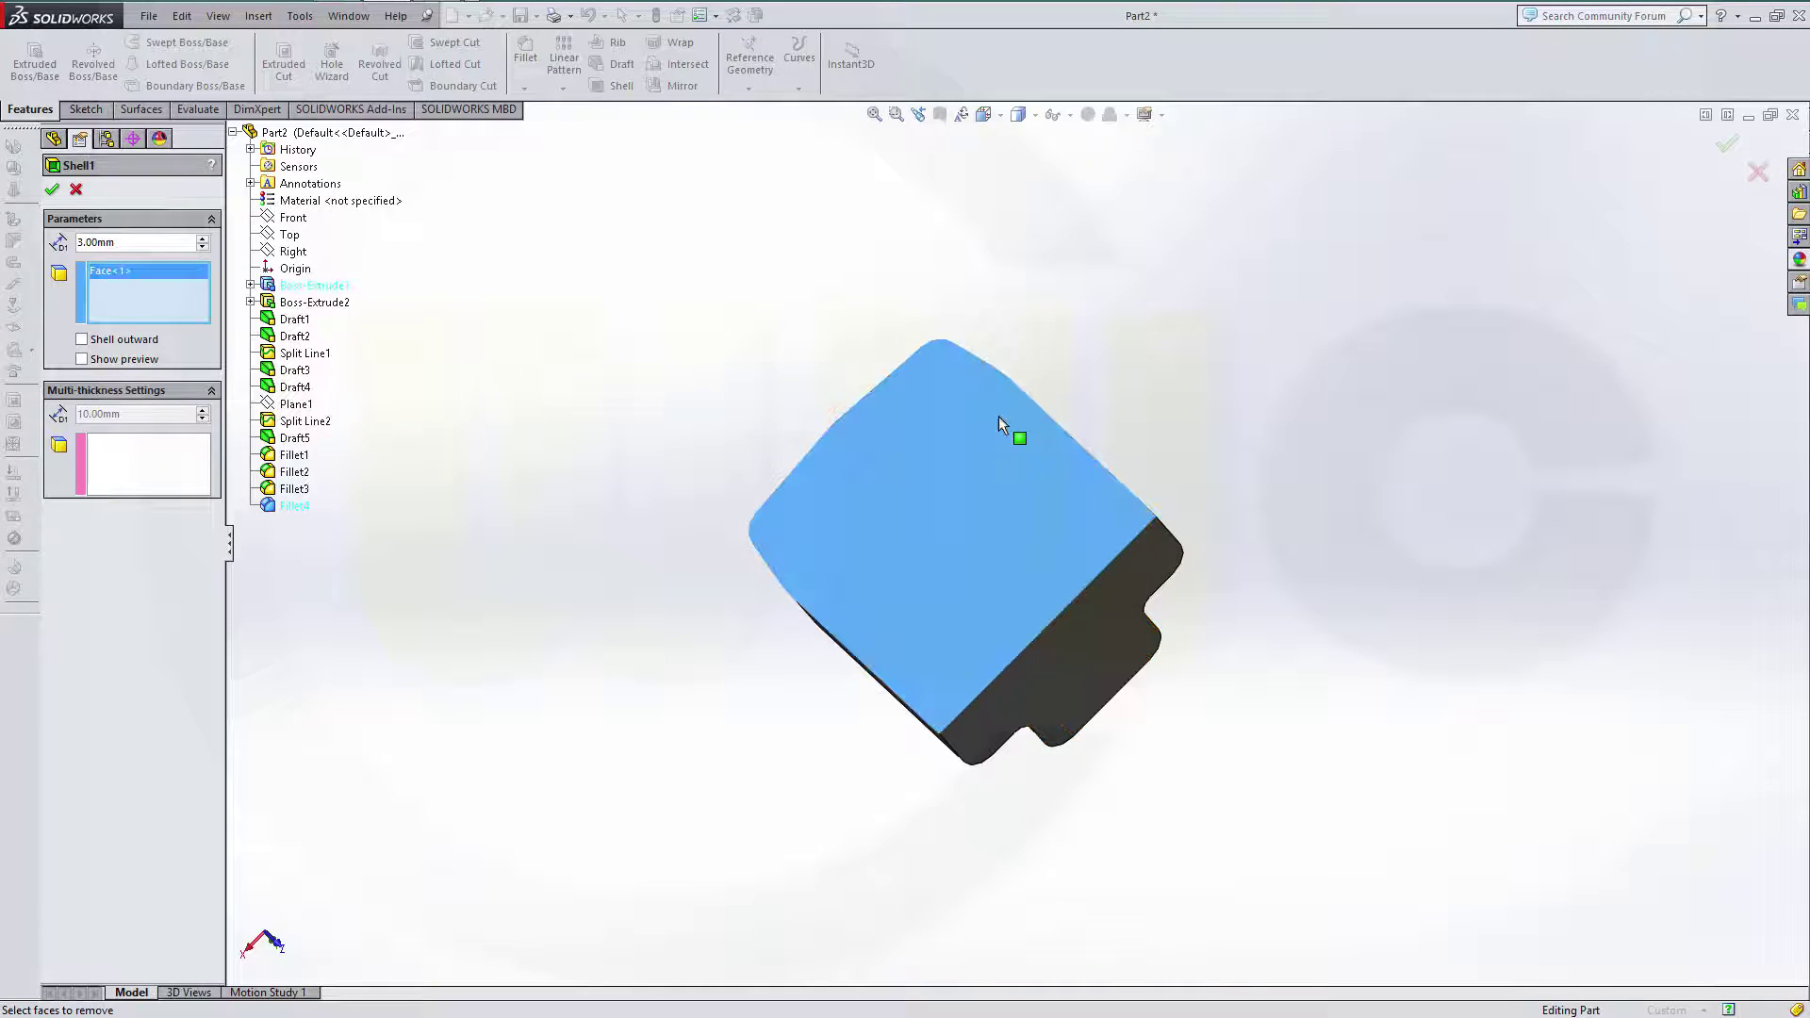
left_click(1090, 671)
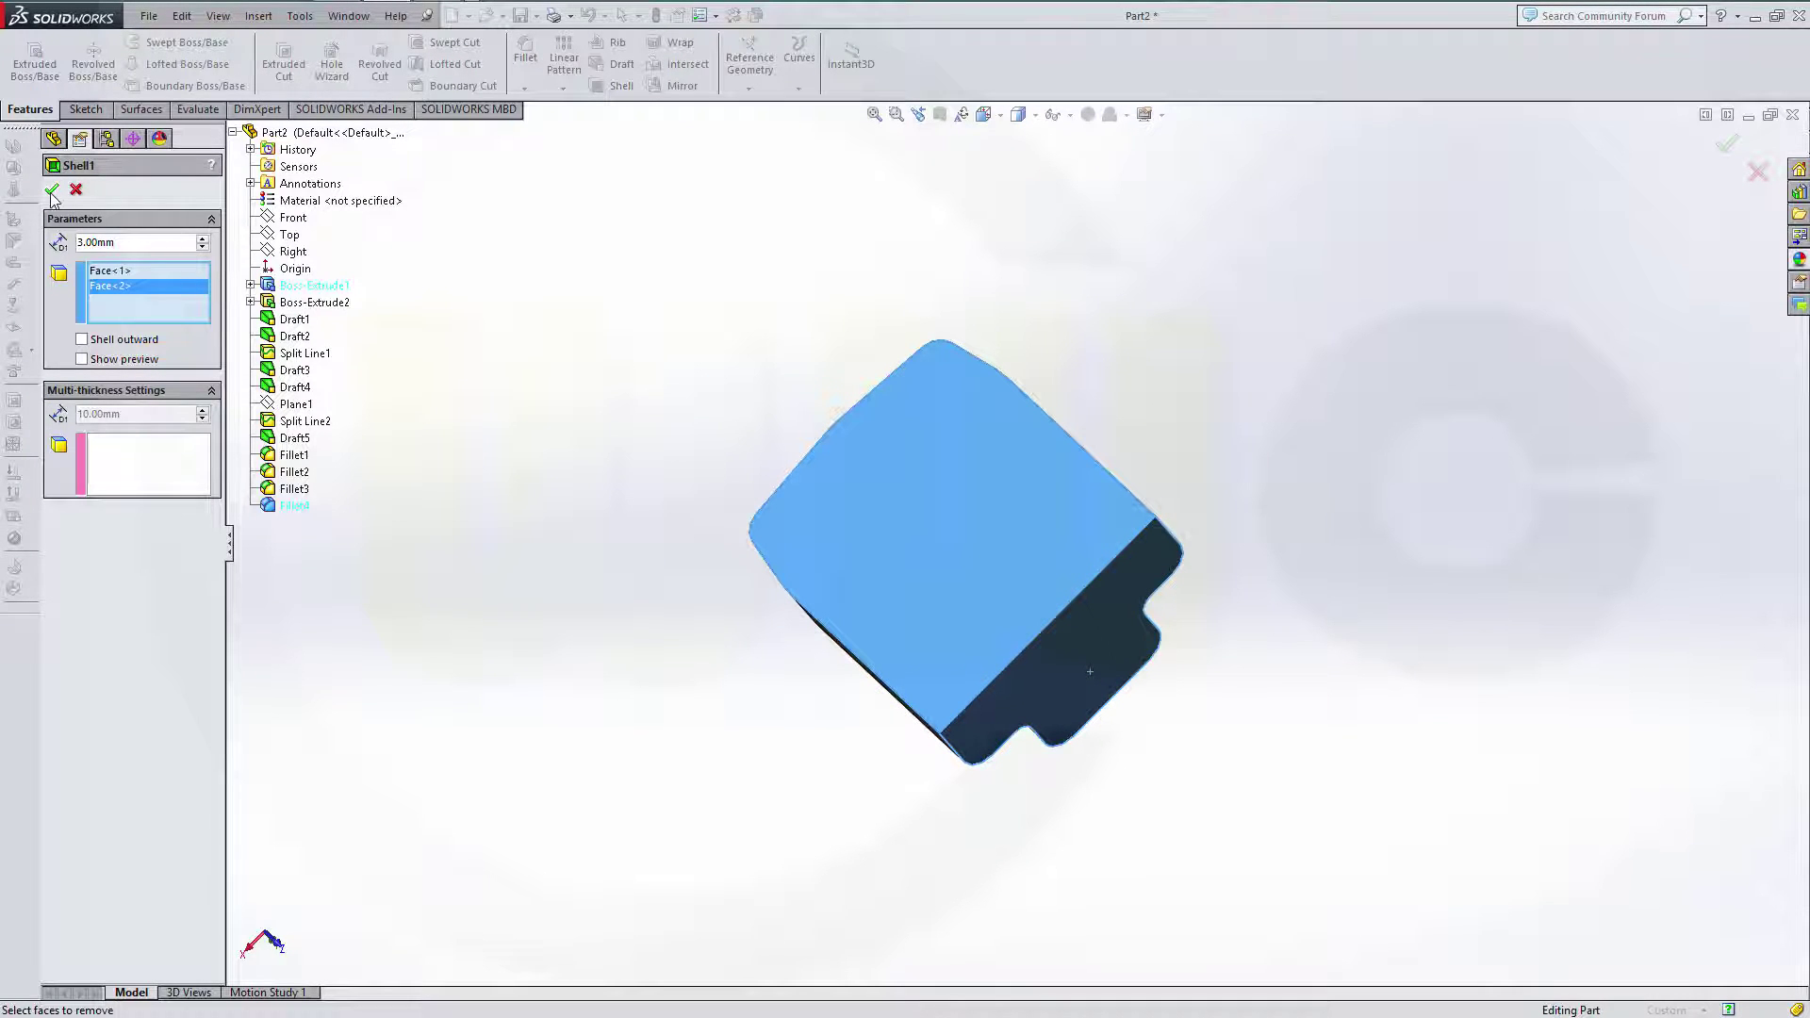
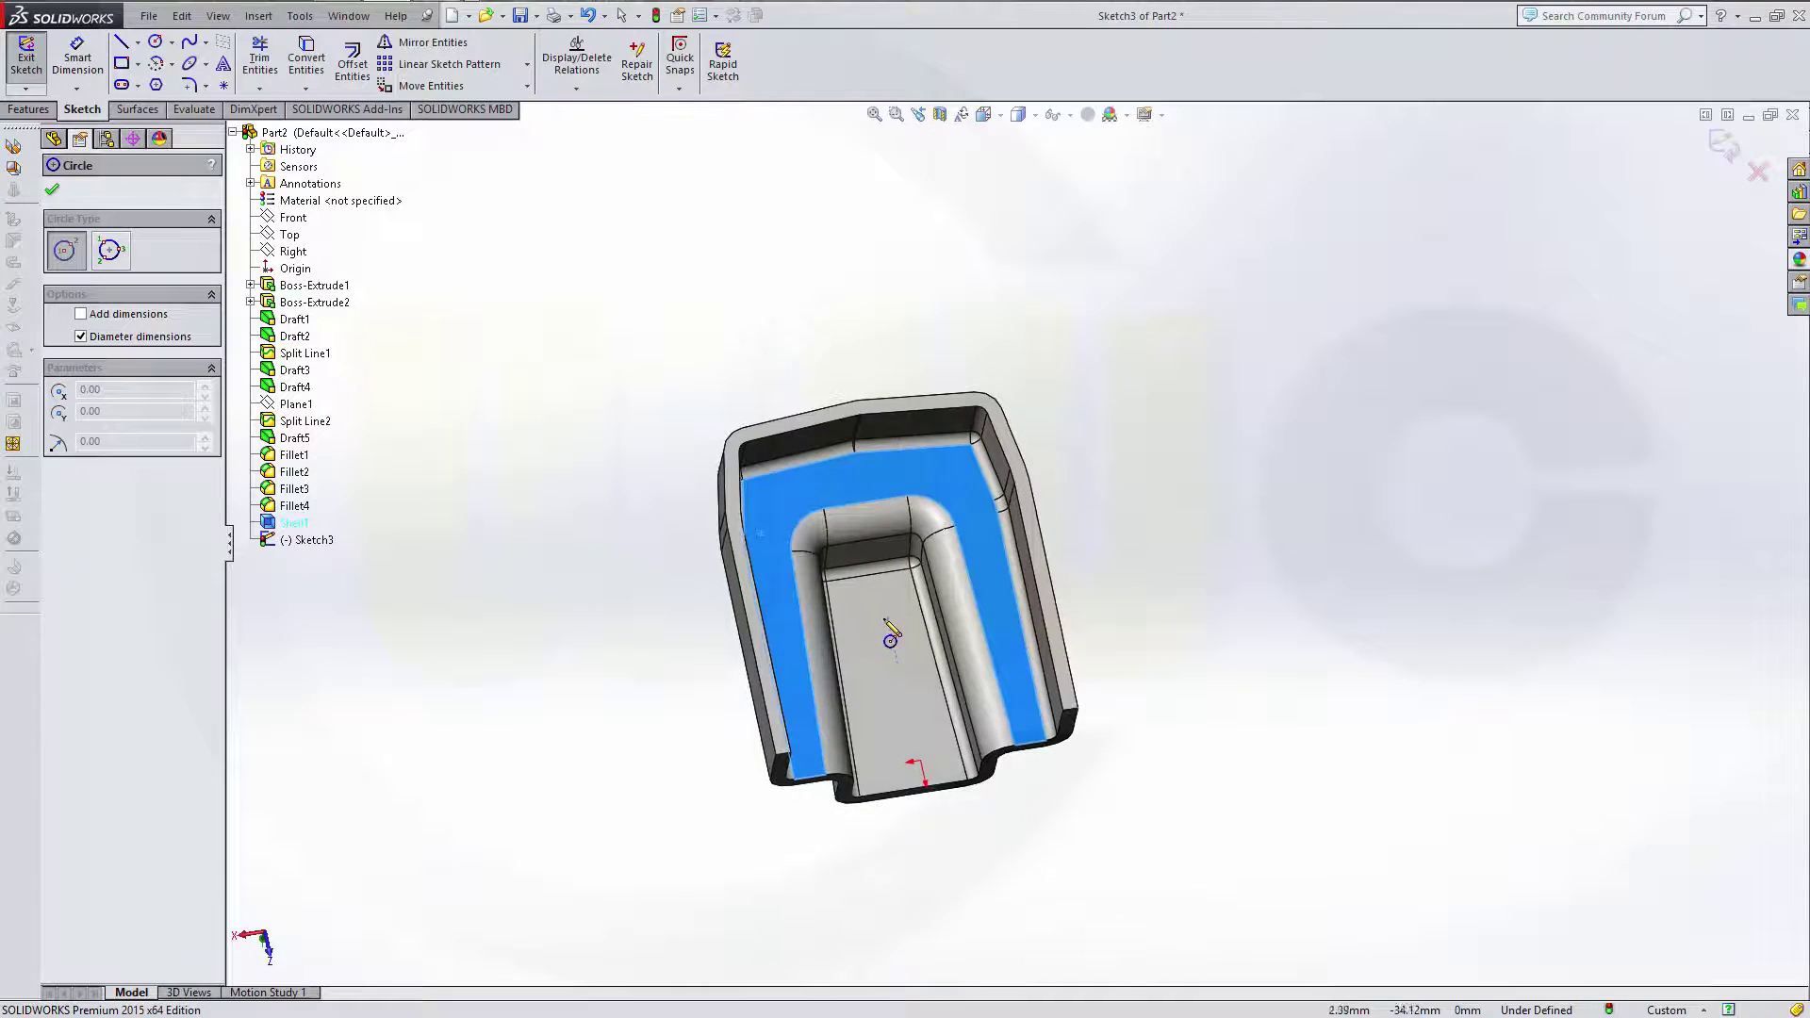
- Sketch a circle over the boss recess, its centre in line with the origin, and set its diameter to 10 mm
left_click(889, 617)
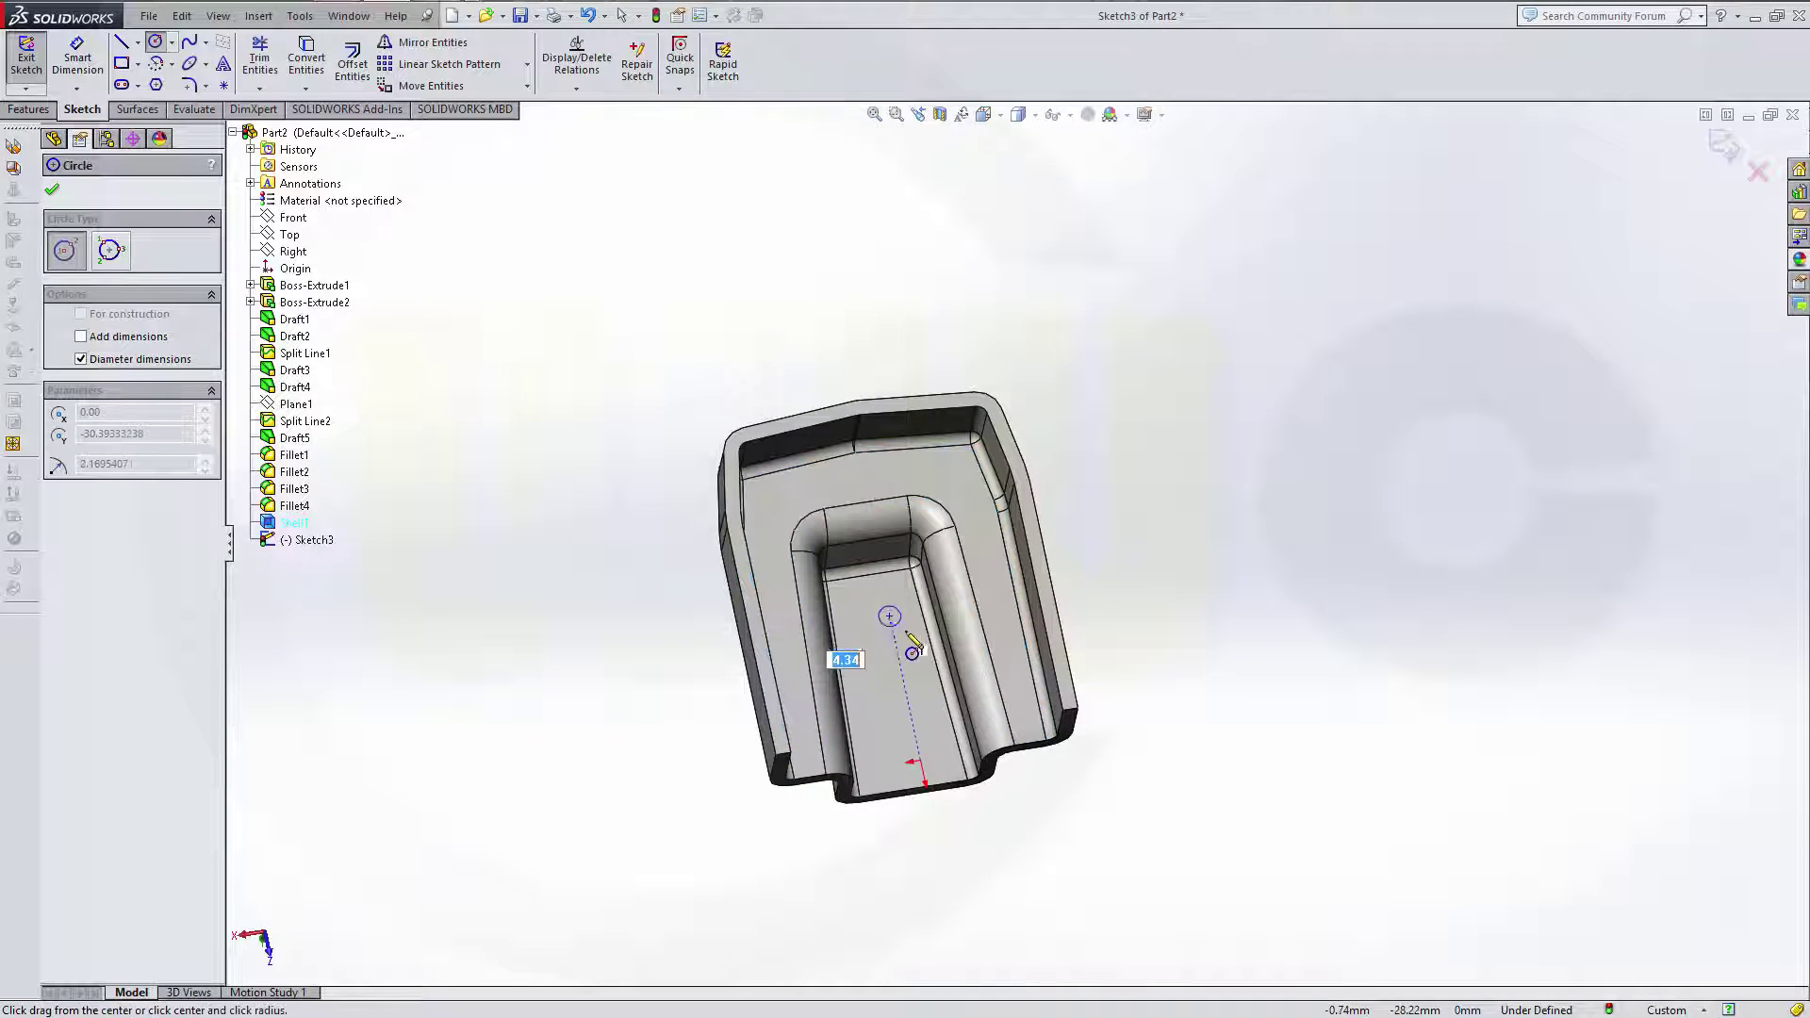
left_click(922, 646)
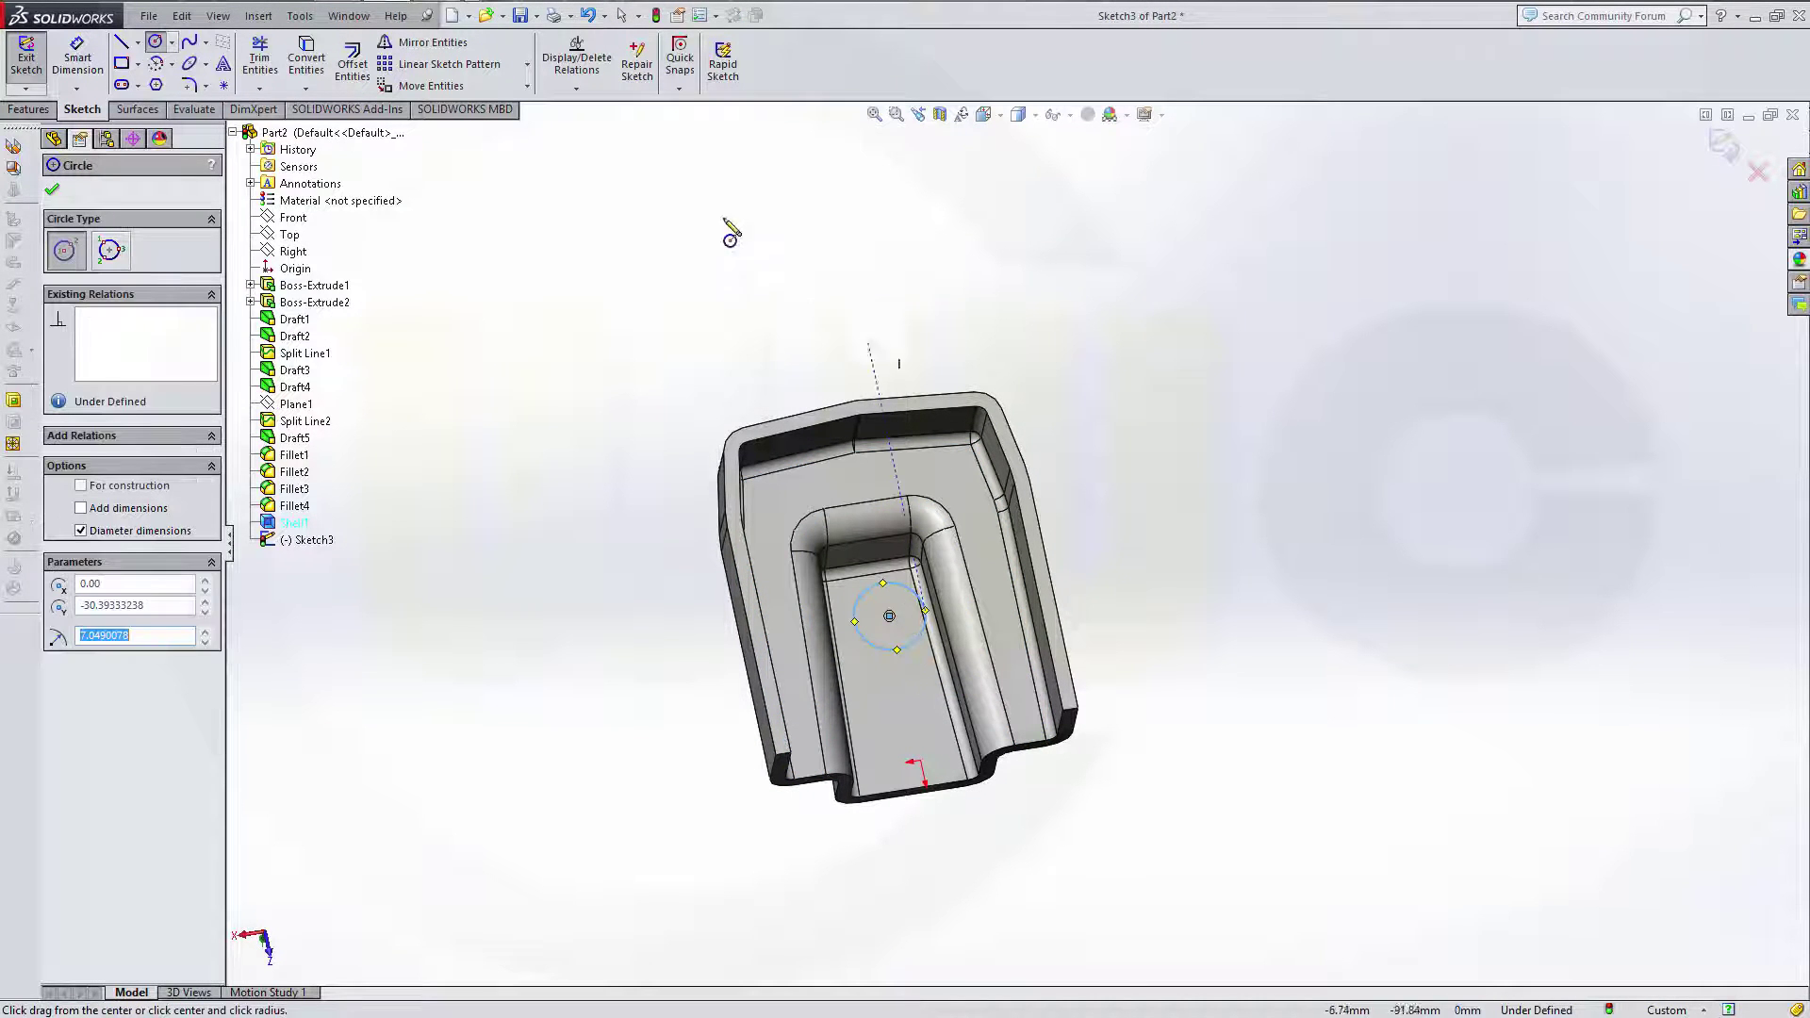
left_click(78, 58)
left_click(925, 645)
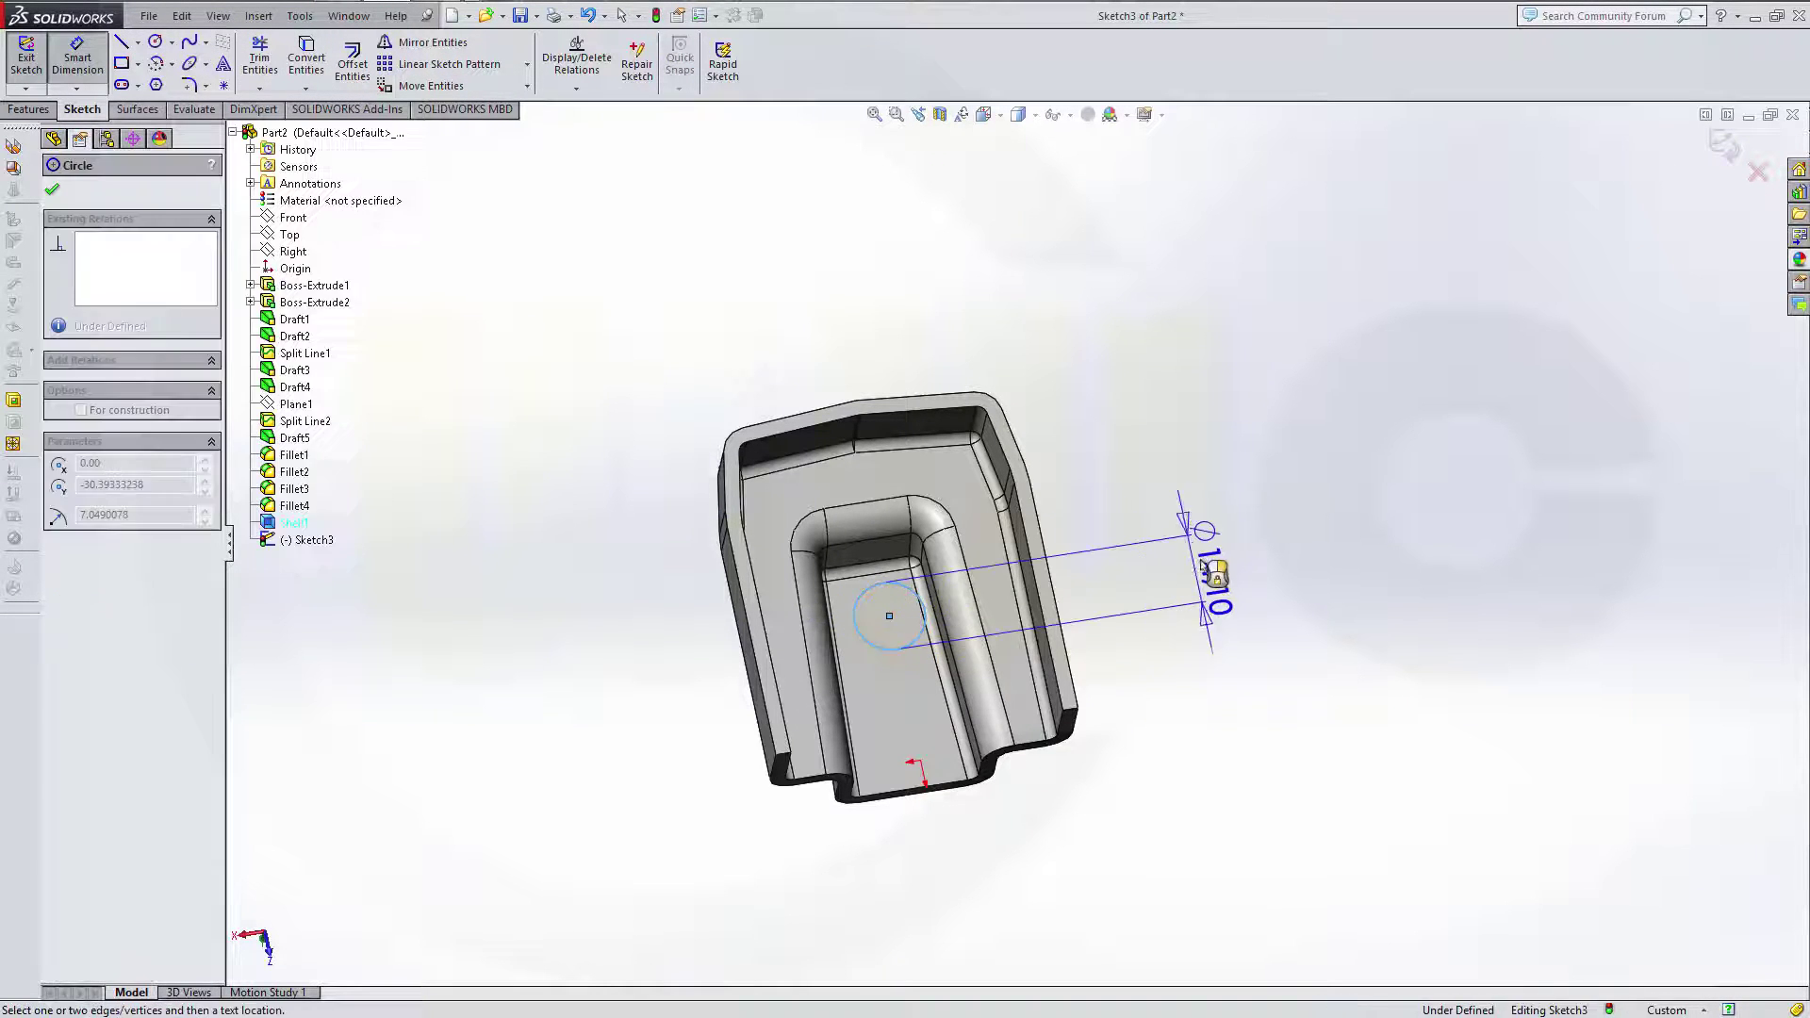
left_click(1211, 573)
type("10")
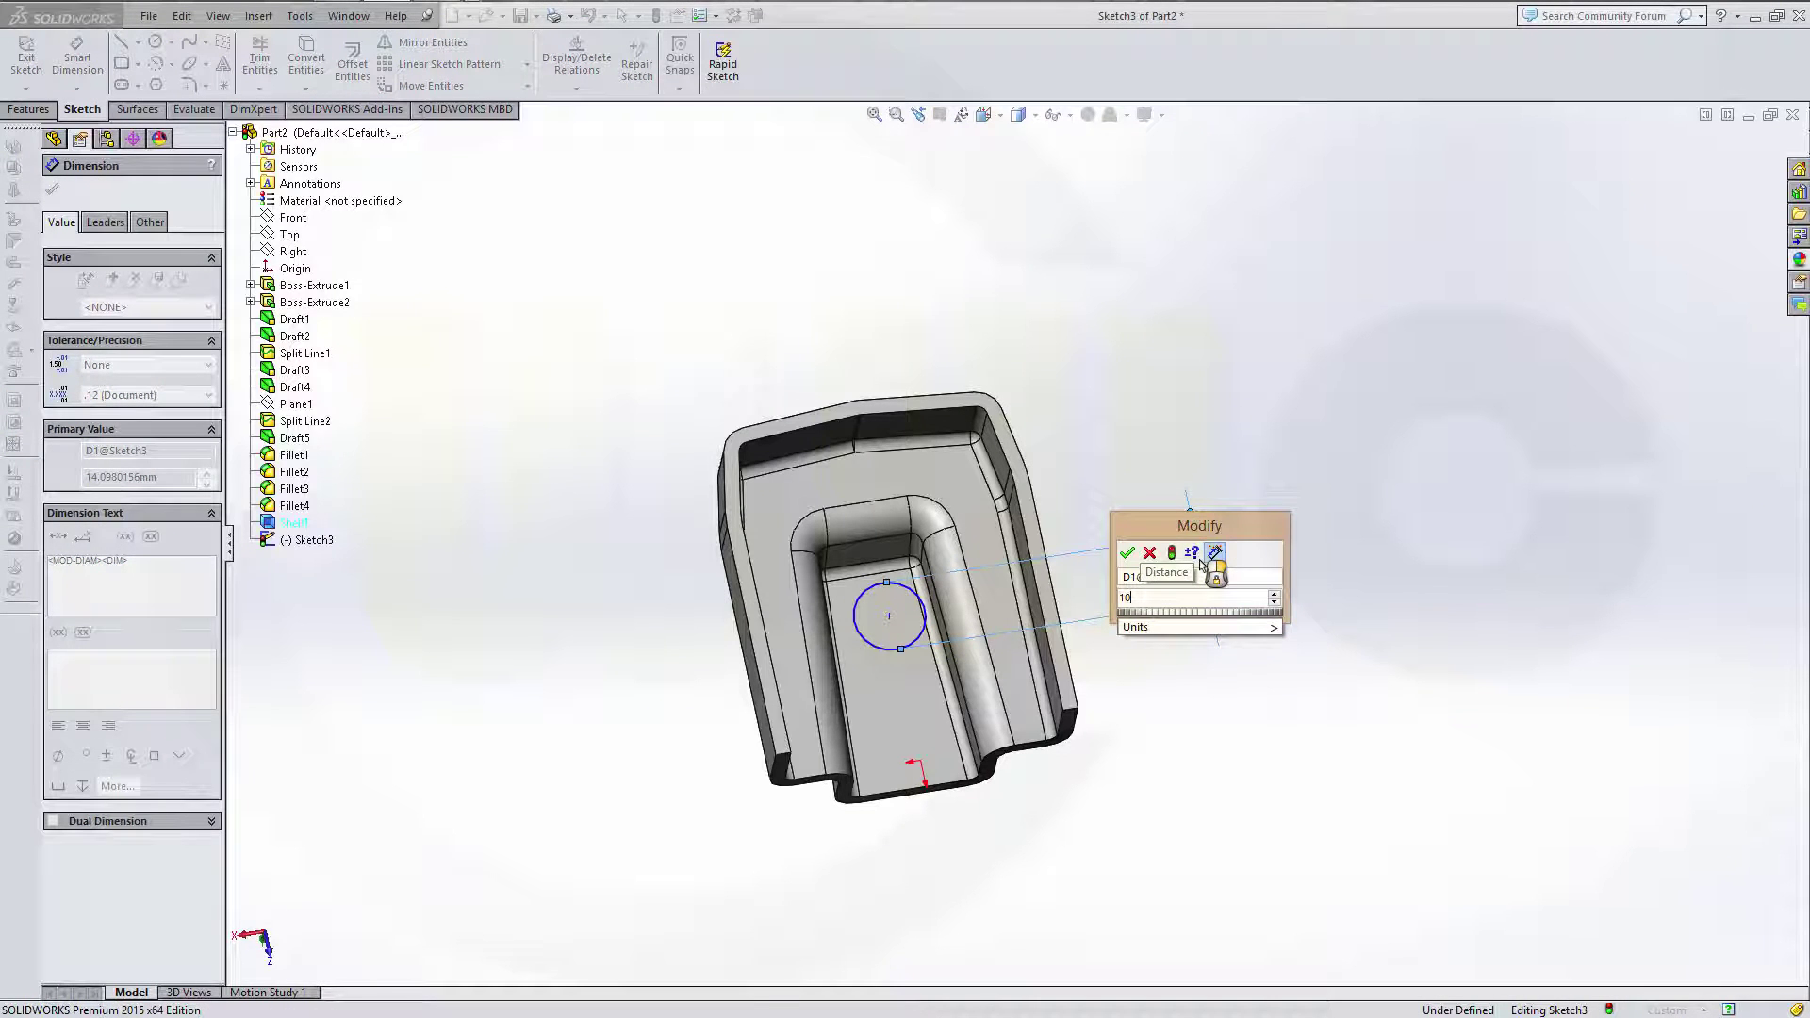
key("Return")
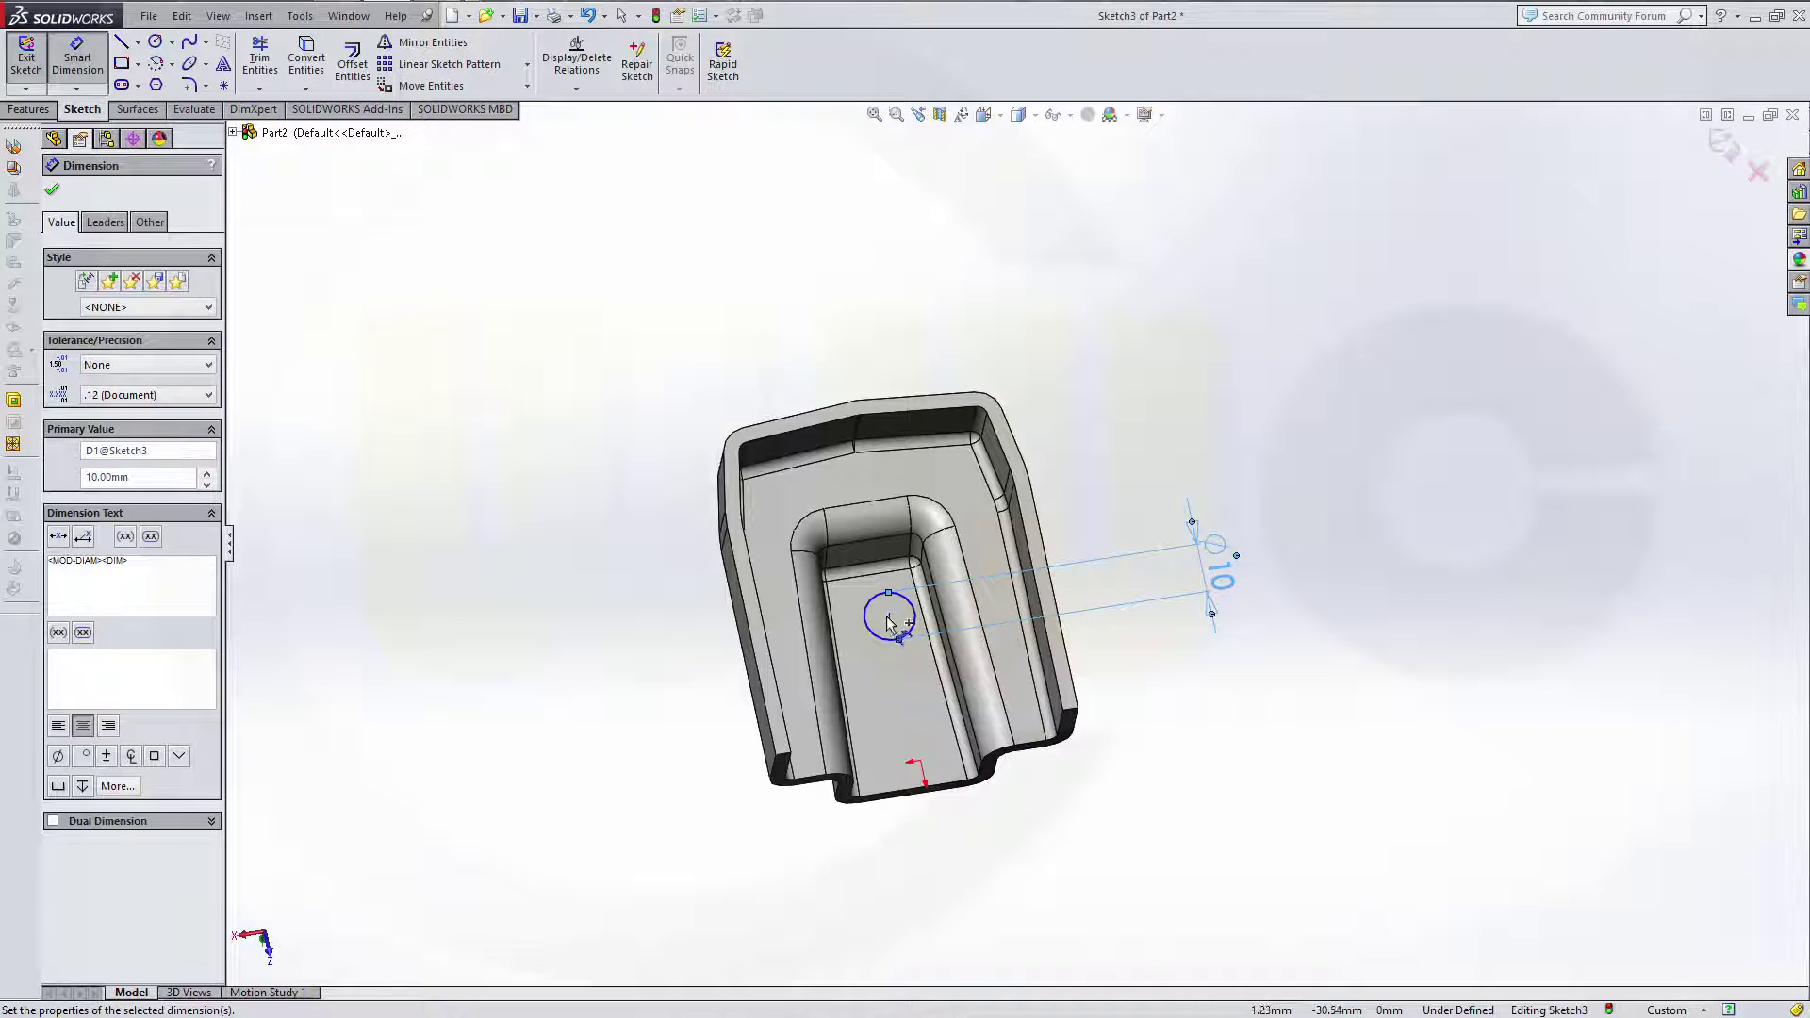
left_click(889, 616)
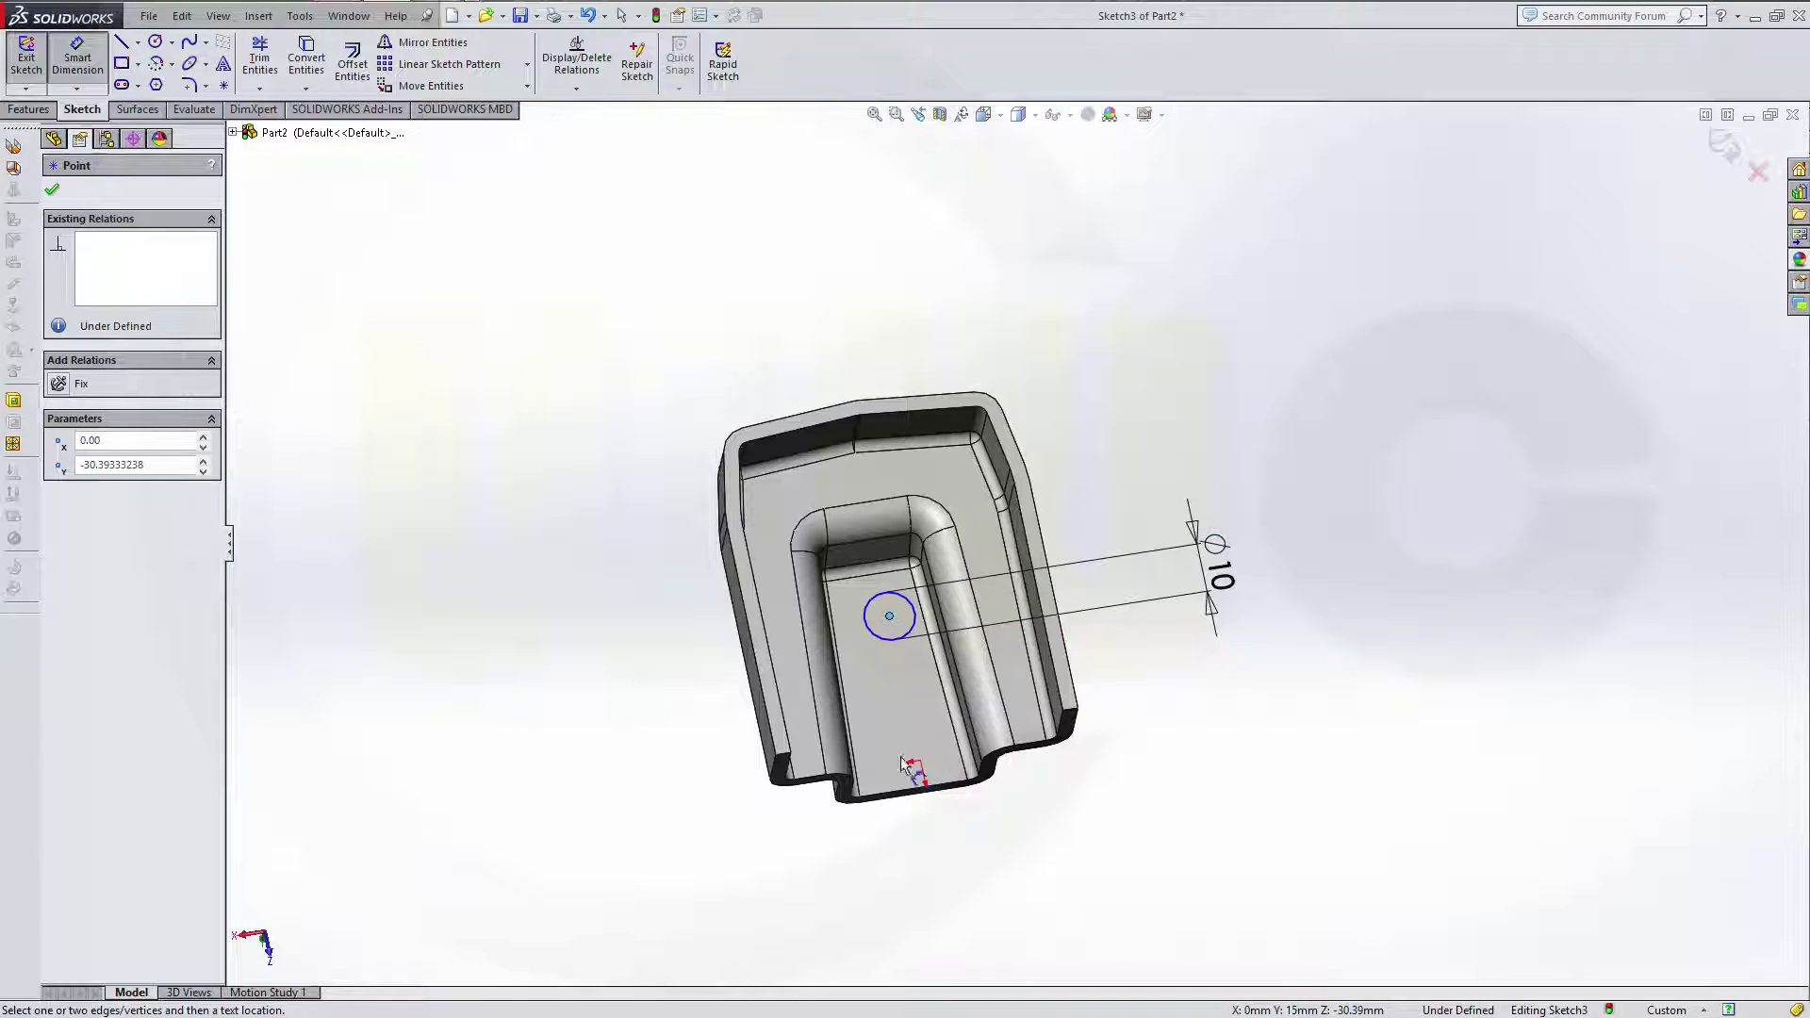
key("Escape")
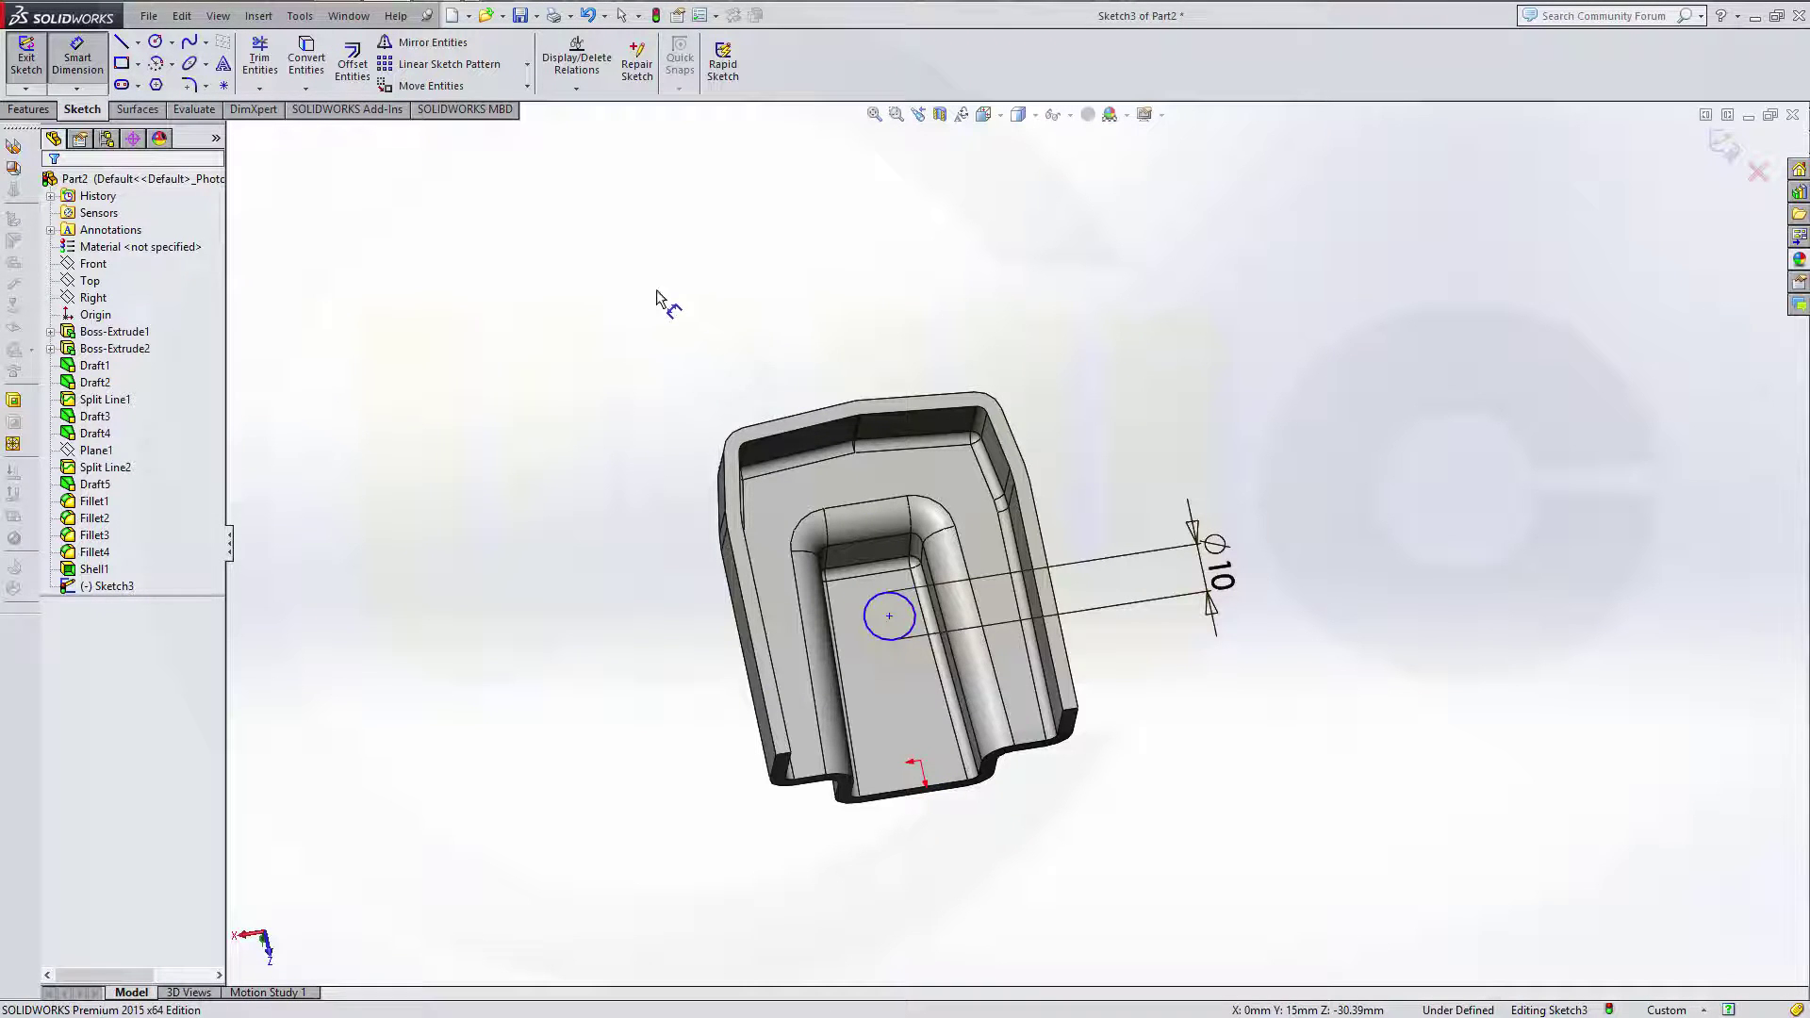
key("Escape")
- Dimension the distance from the origin to the 10 mm circle's centre and set it to 40 mm
left_click(77, 59)
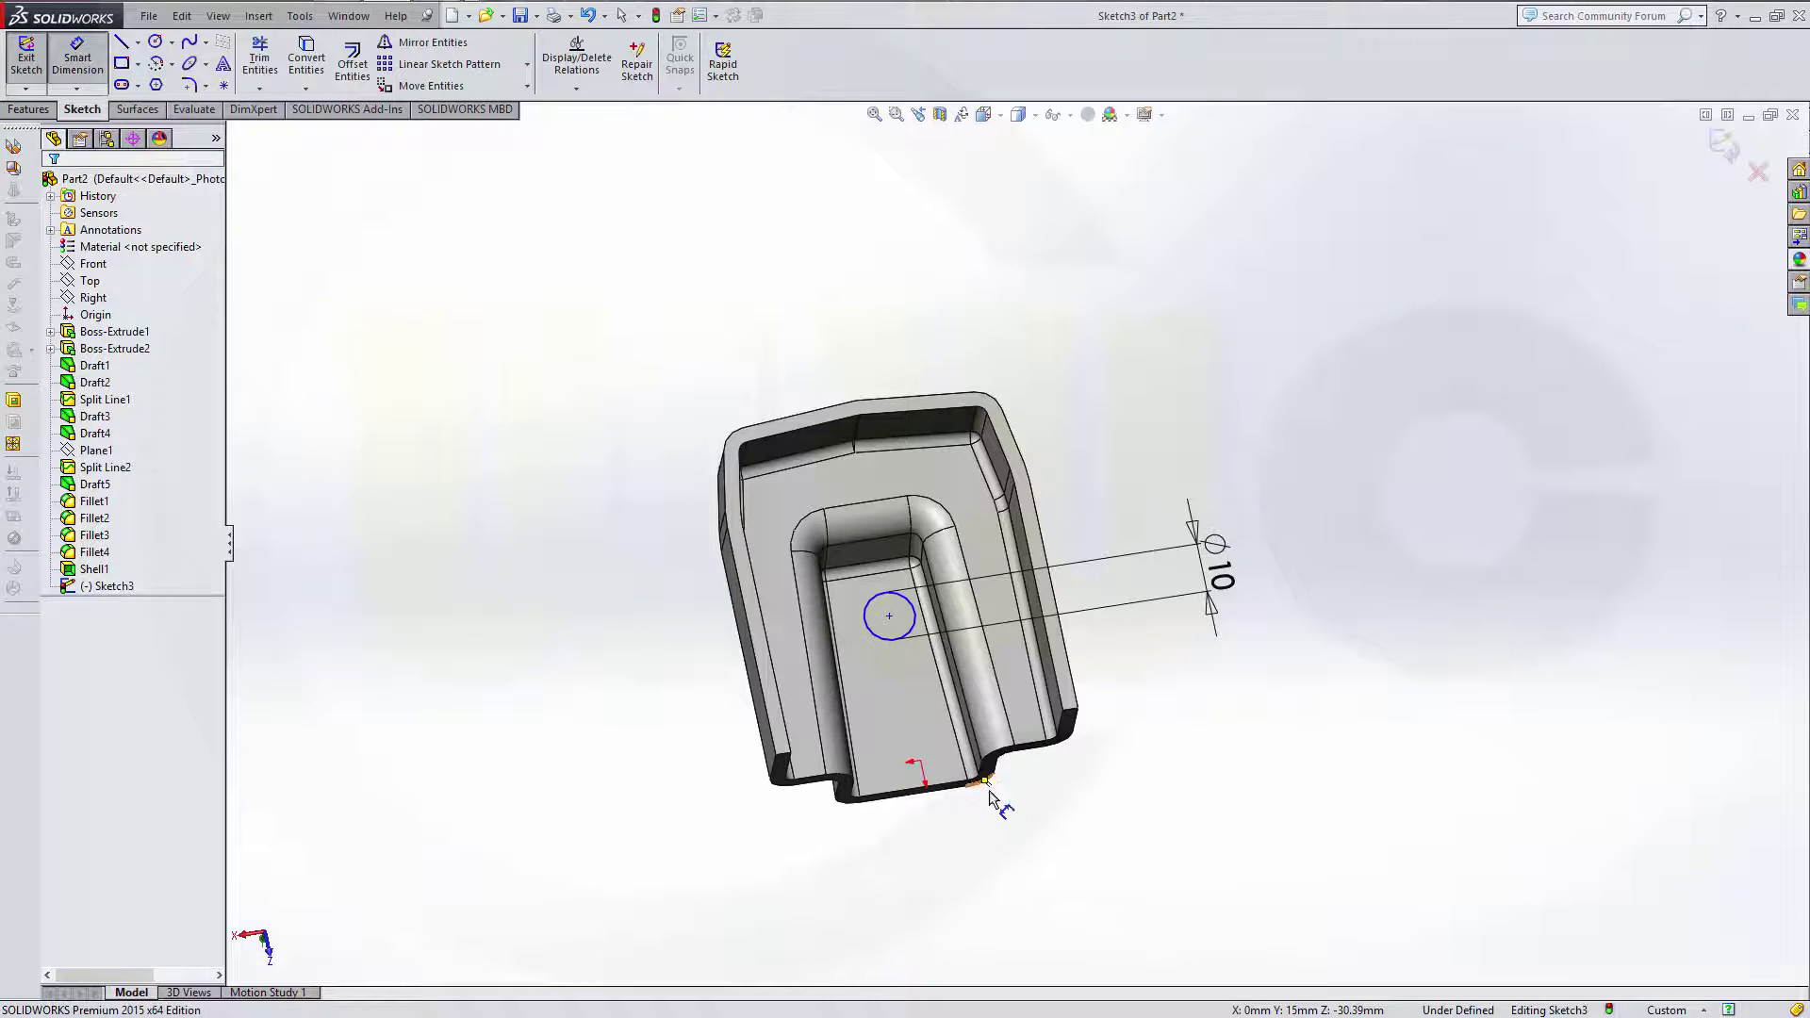
mouse_move(999, 797)
middle_mouse_down()
mouse_move(998, 891)
mouse_move(934, 794)
middle_mouse_up()
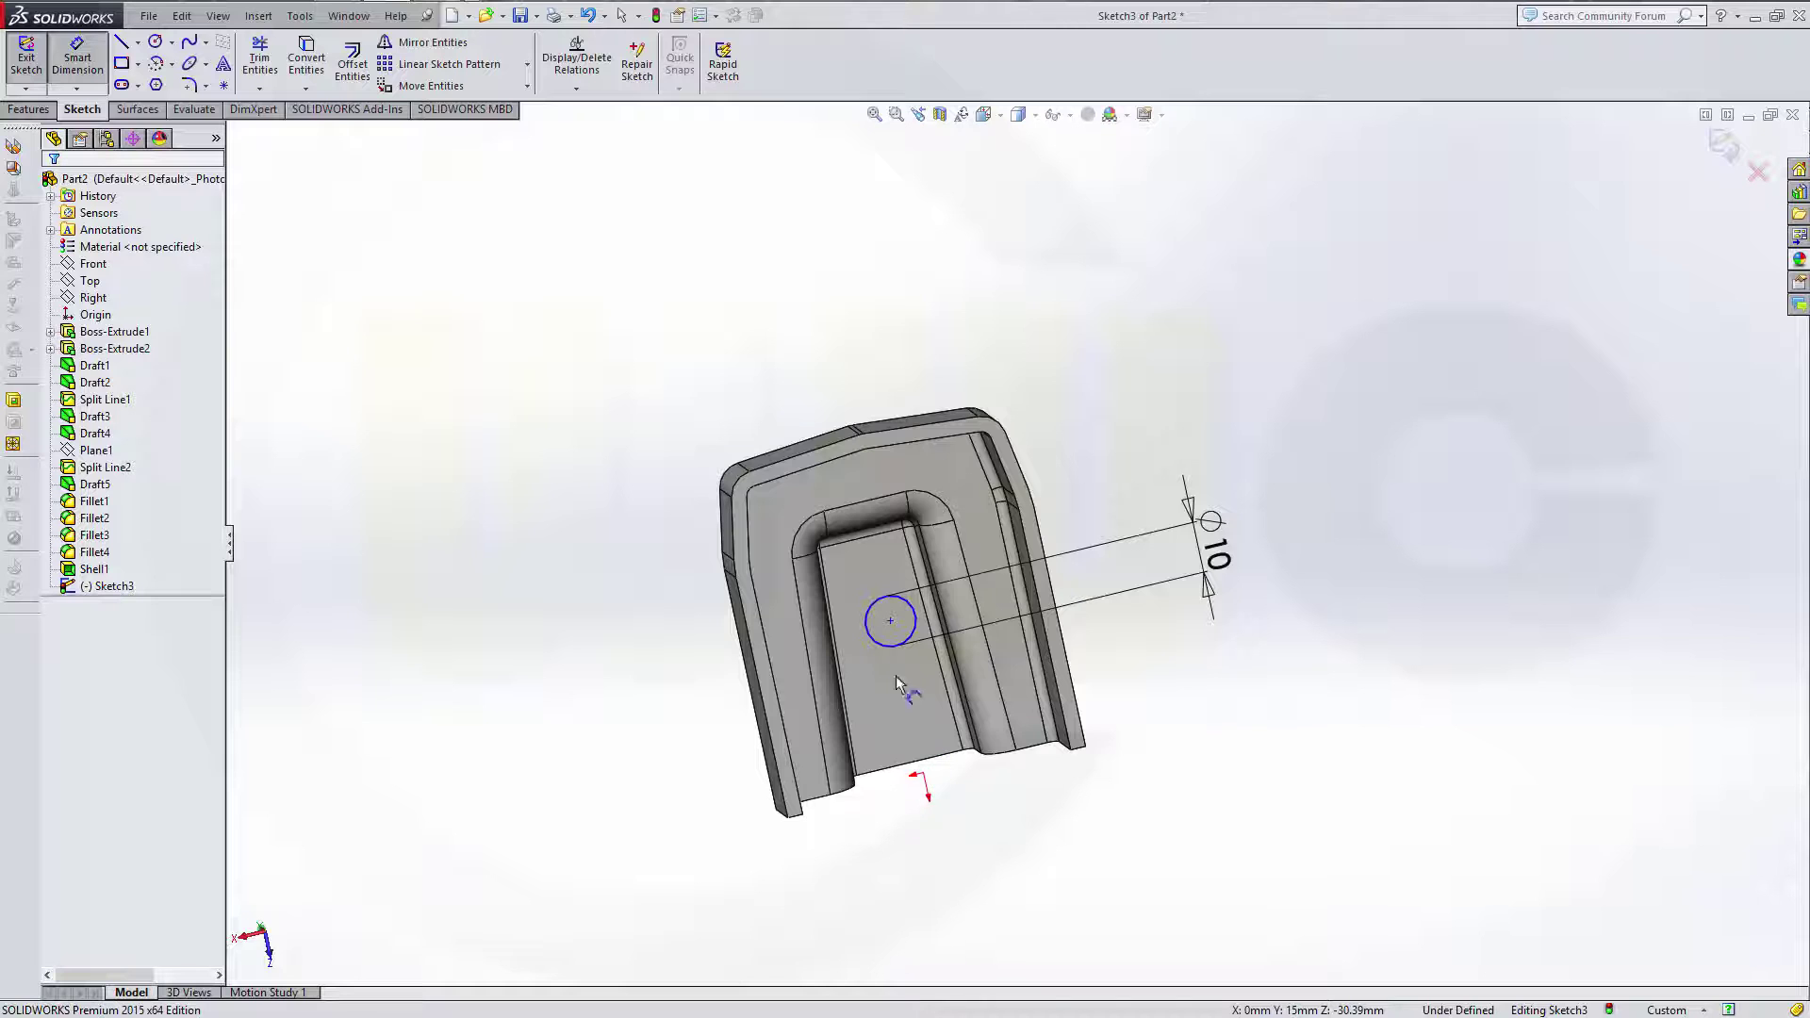
left_click(891, 621)
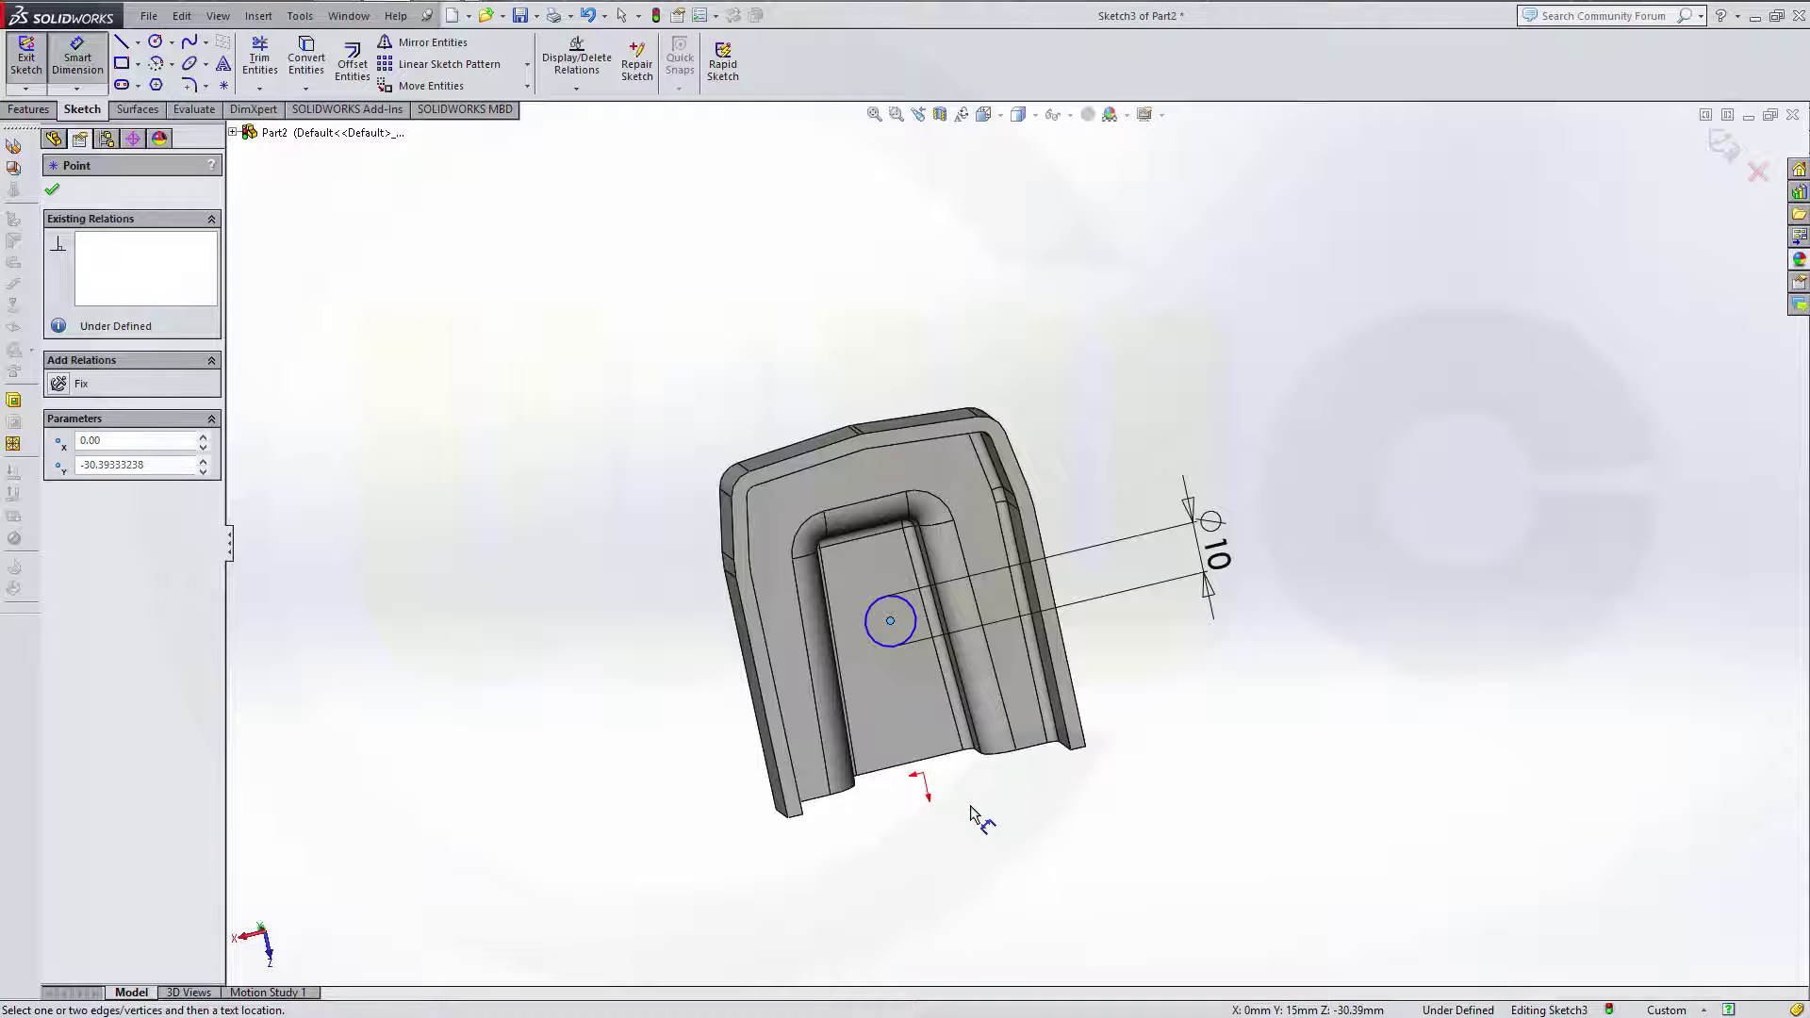
scroll(969, 801, "down", 3)
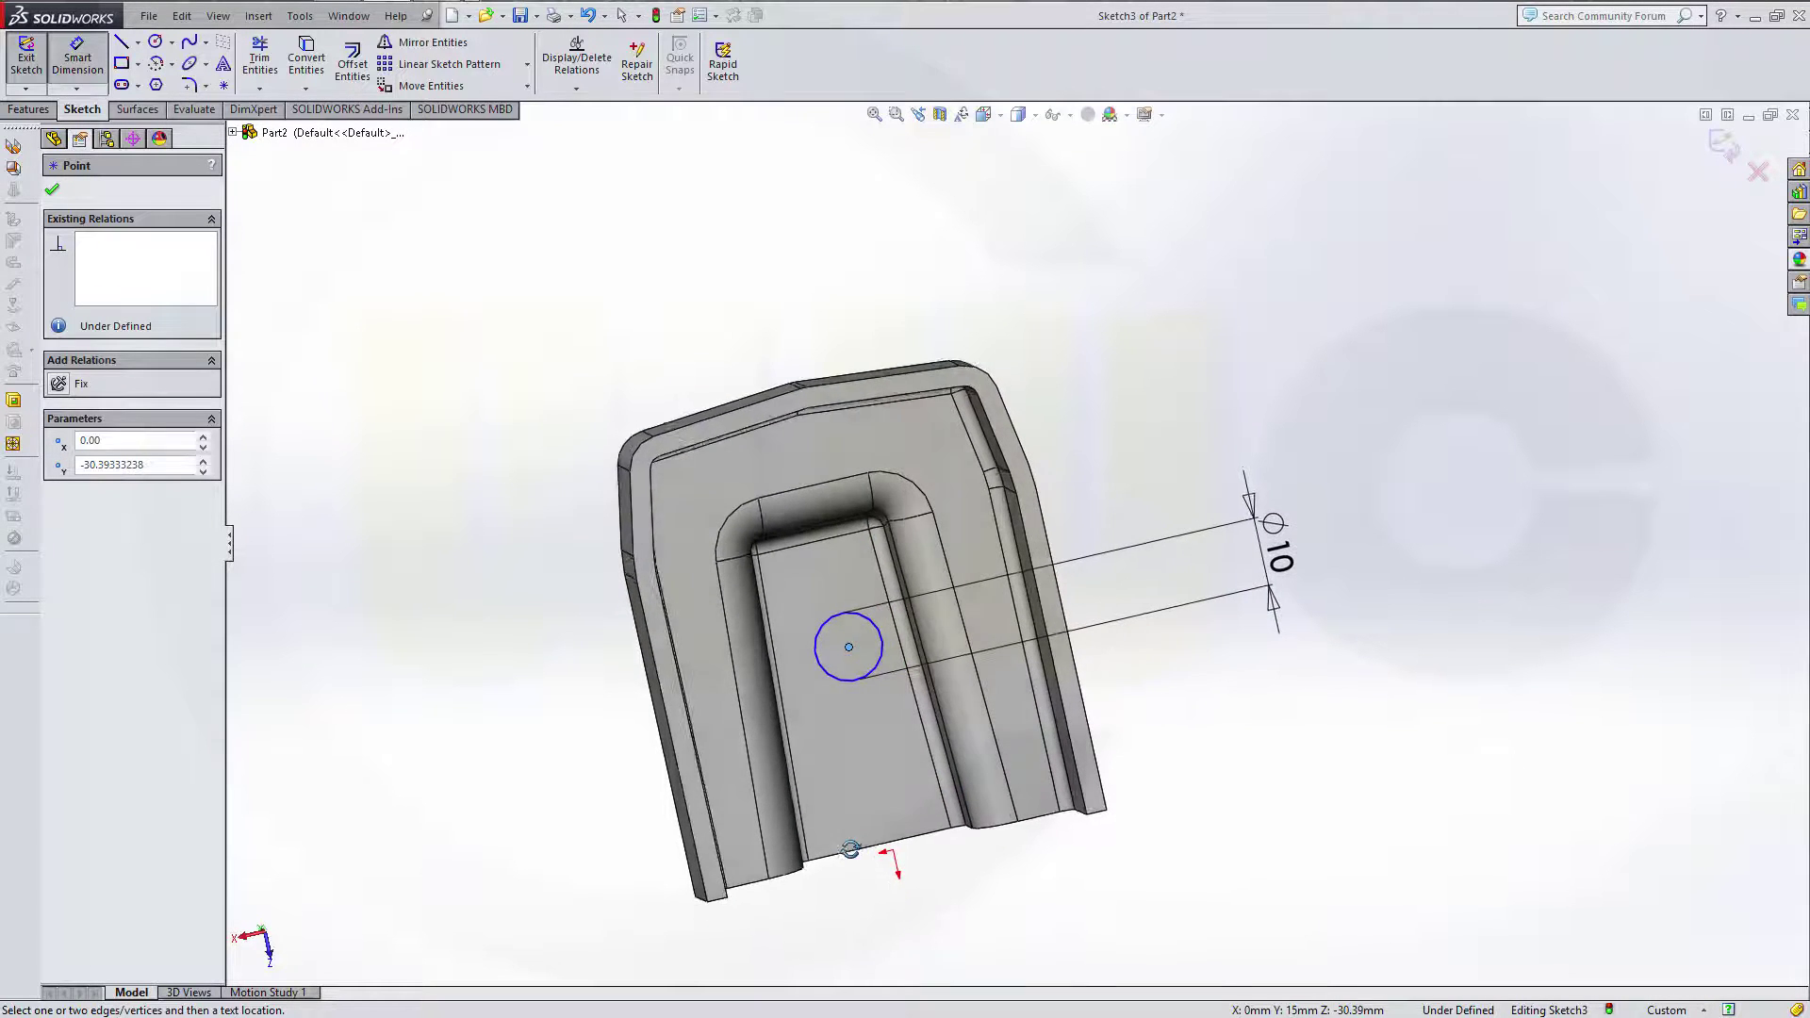
left_click(1001, 121)
left_click(1073, 211)
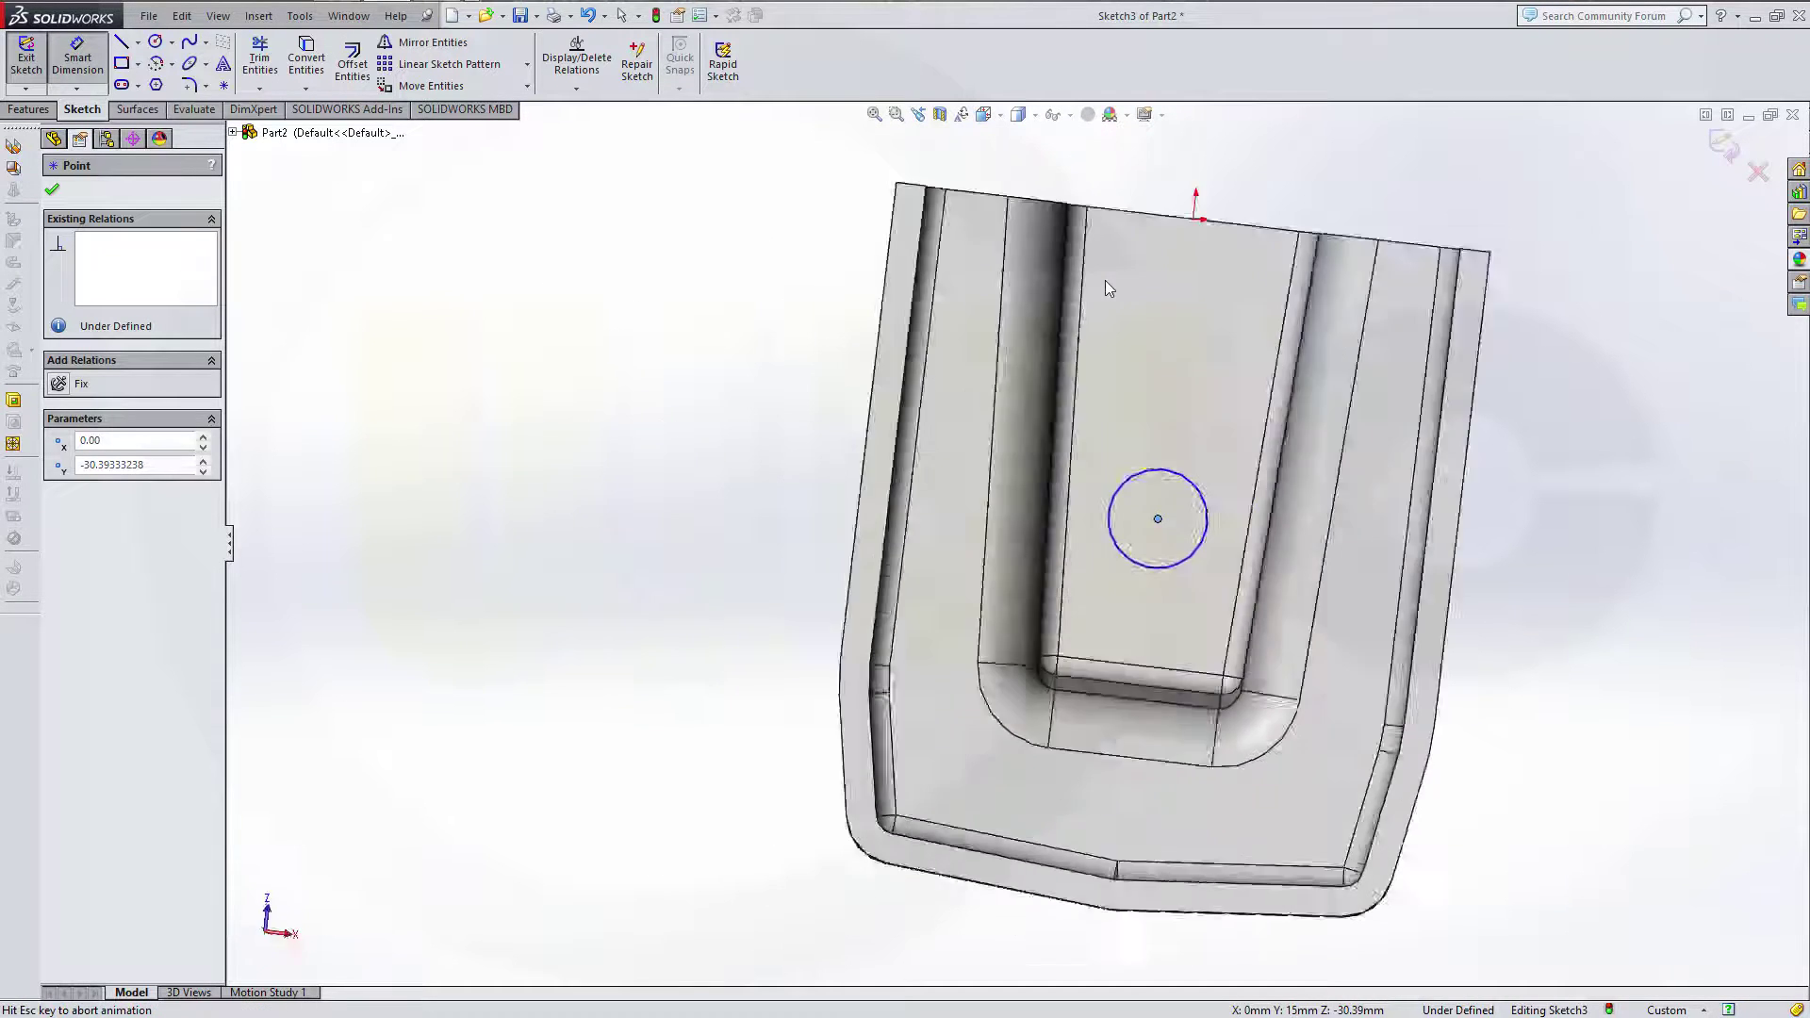
left_click(1202, 191)
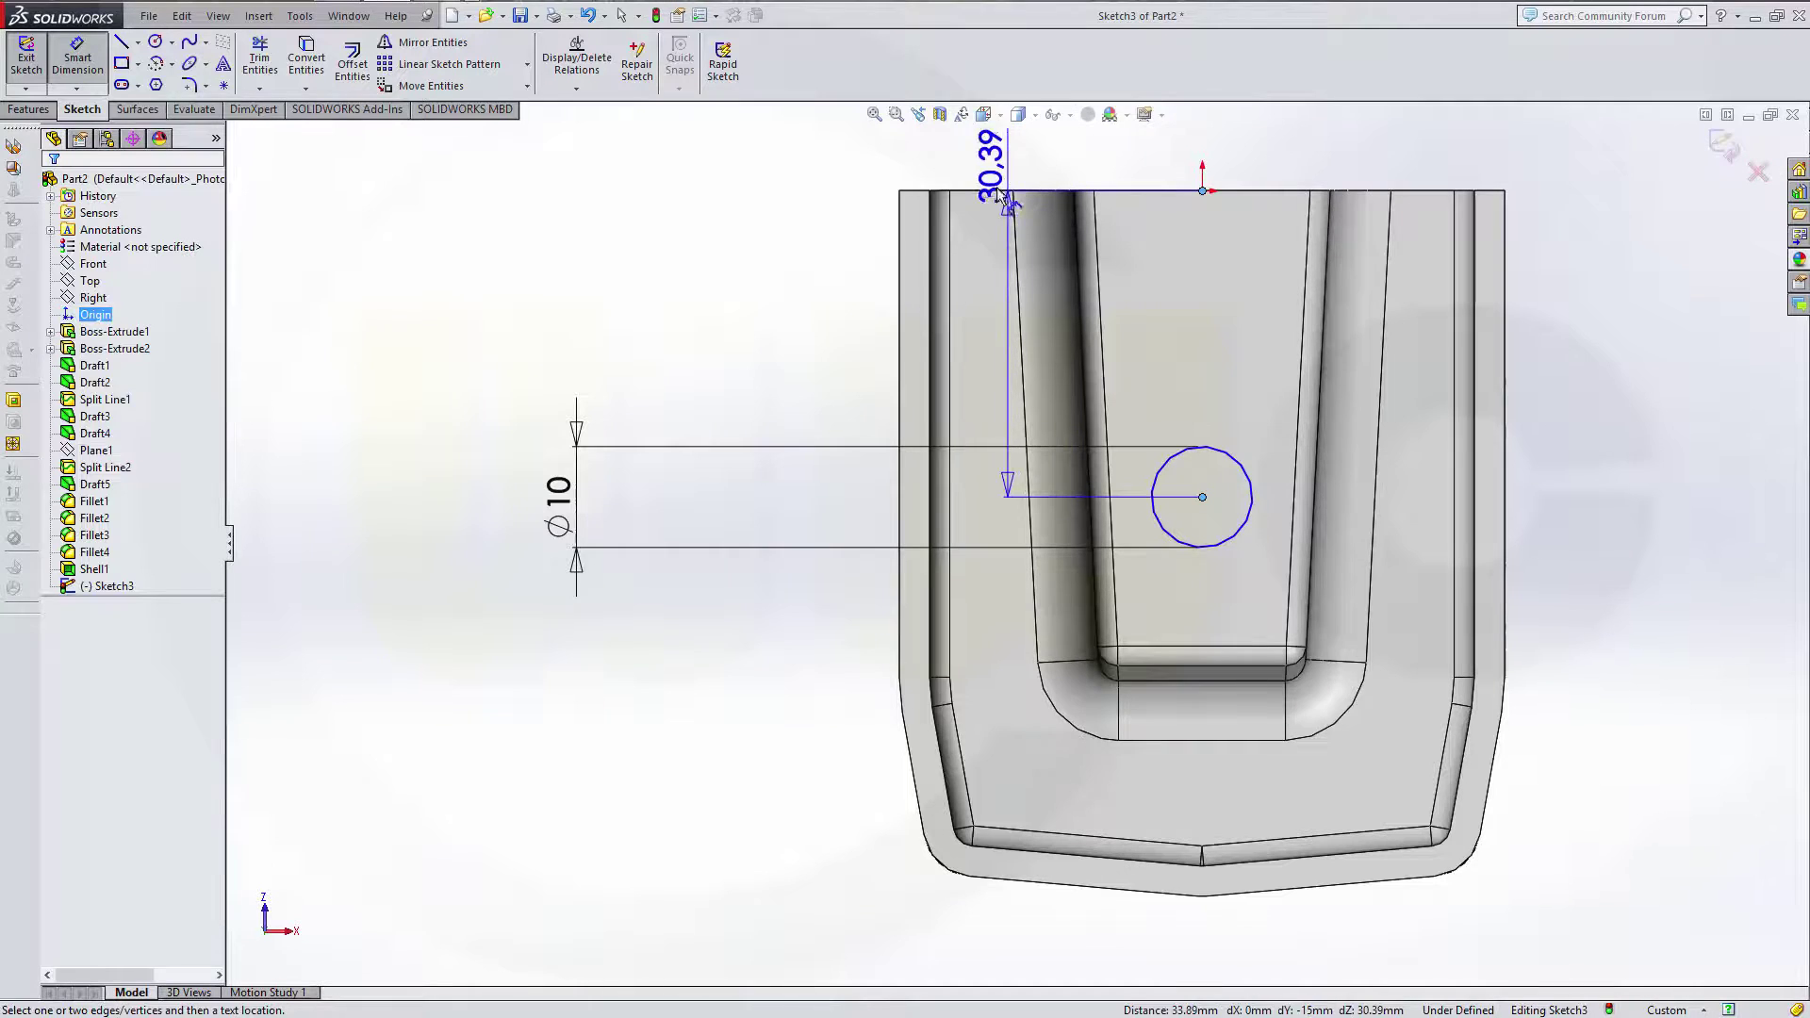
left_click(581, 325)
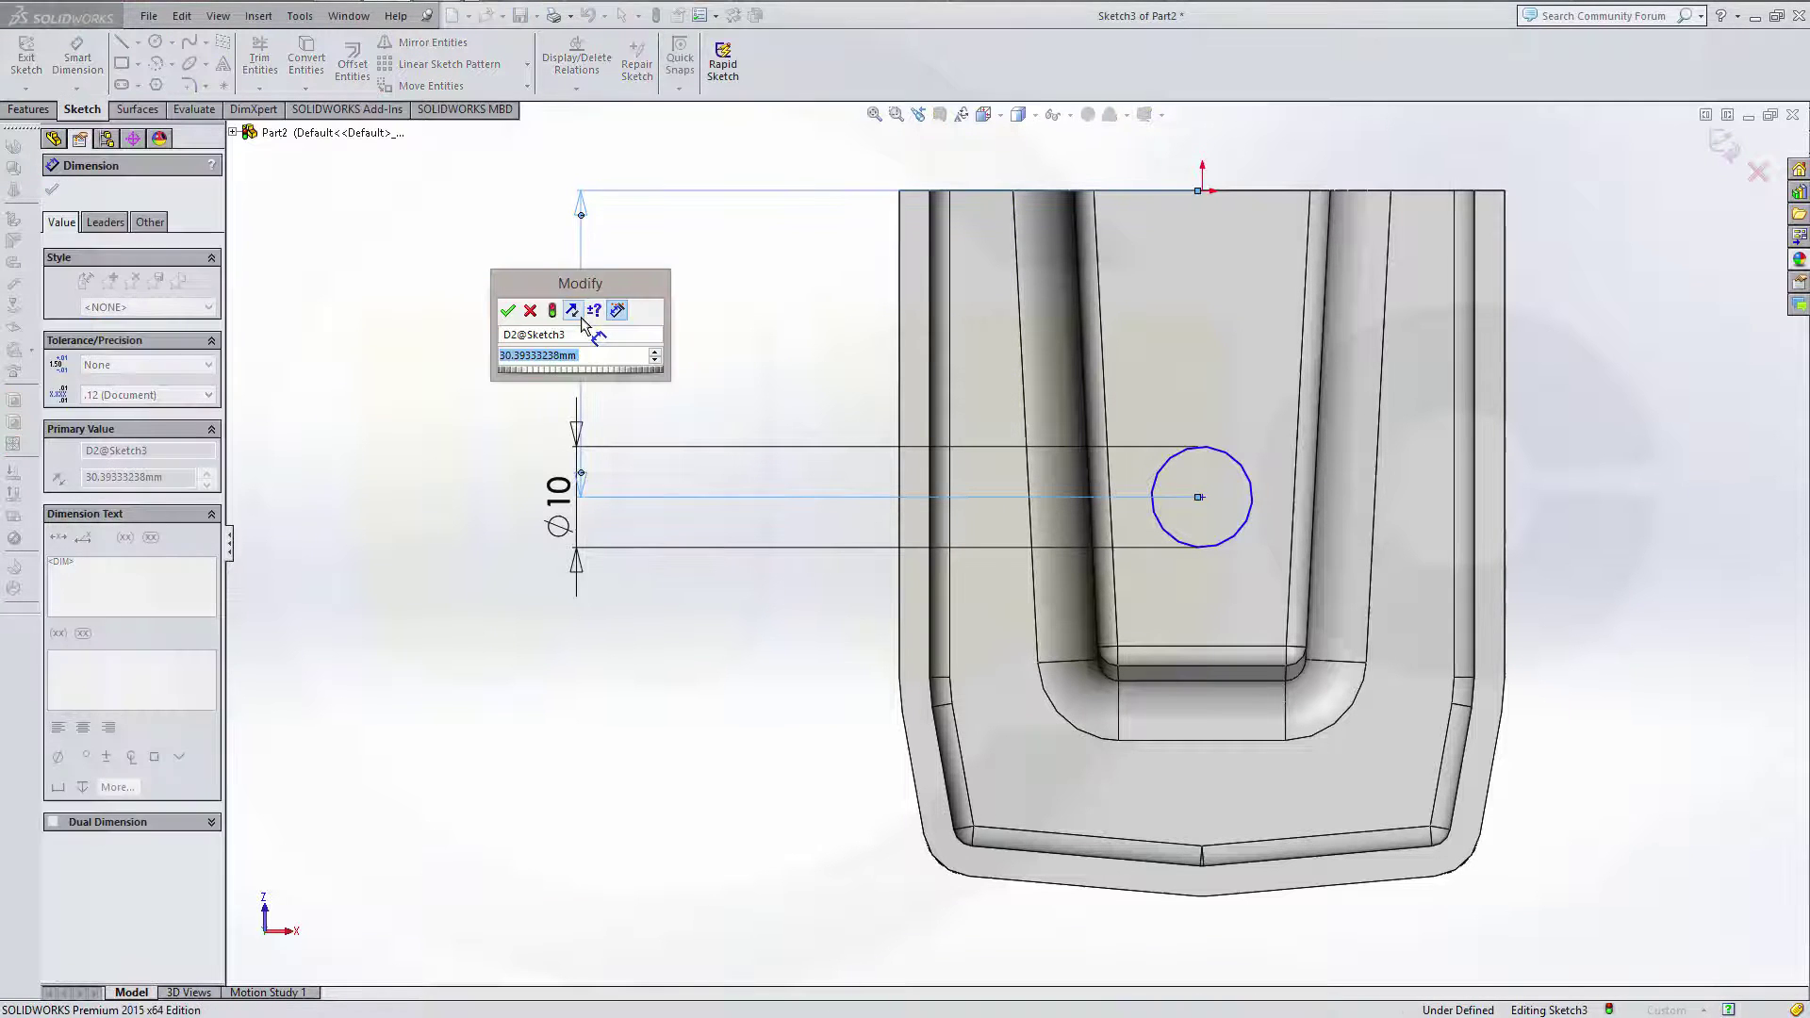
type("40")
key("Return")
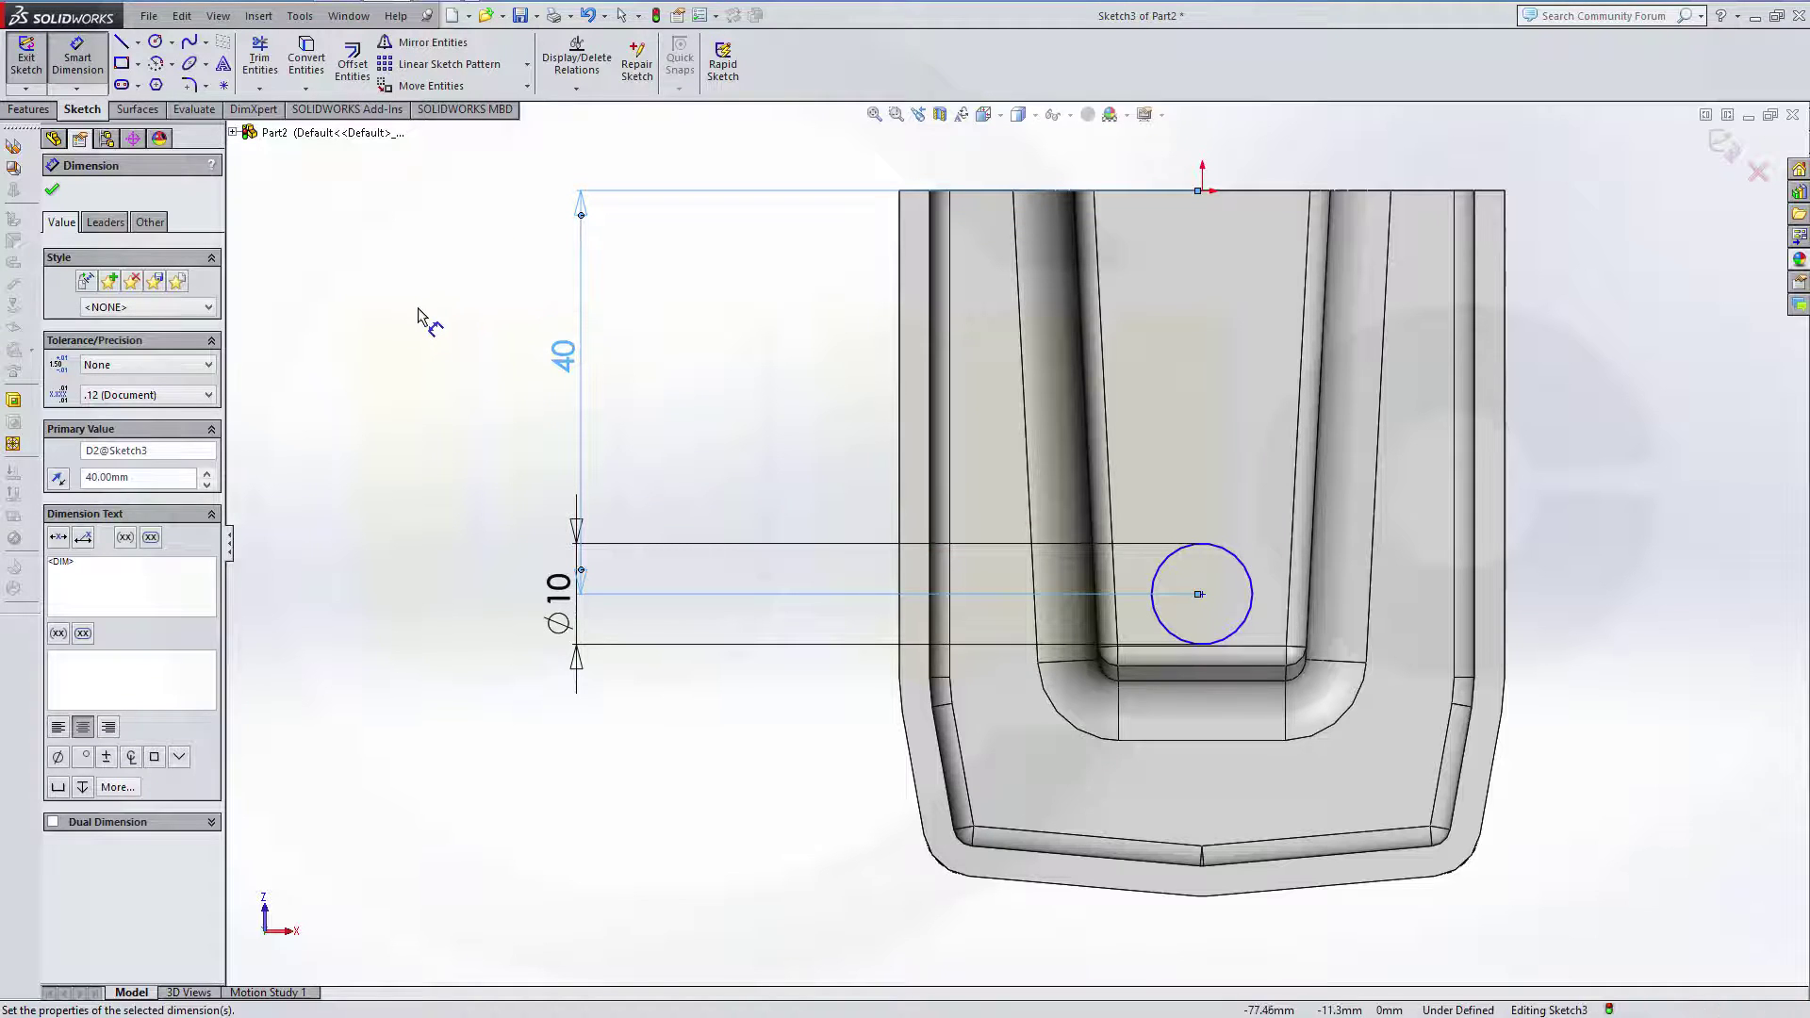
left_click(53, 190)
key("Escape")
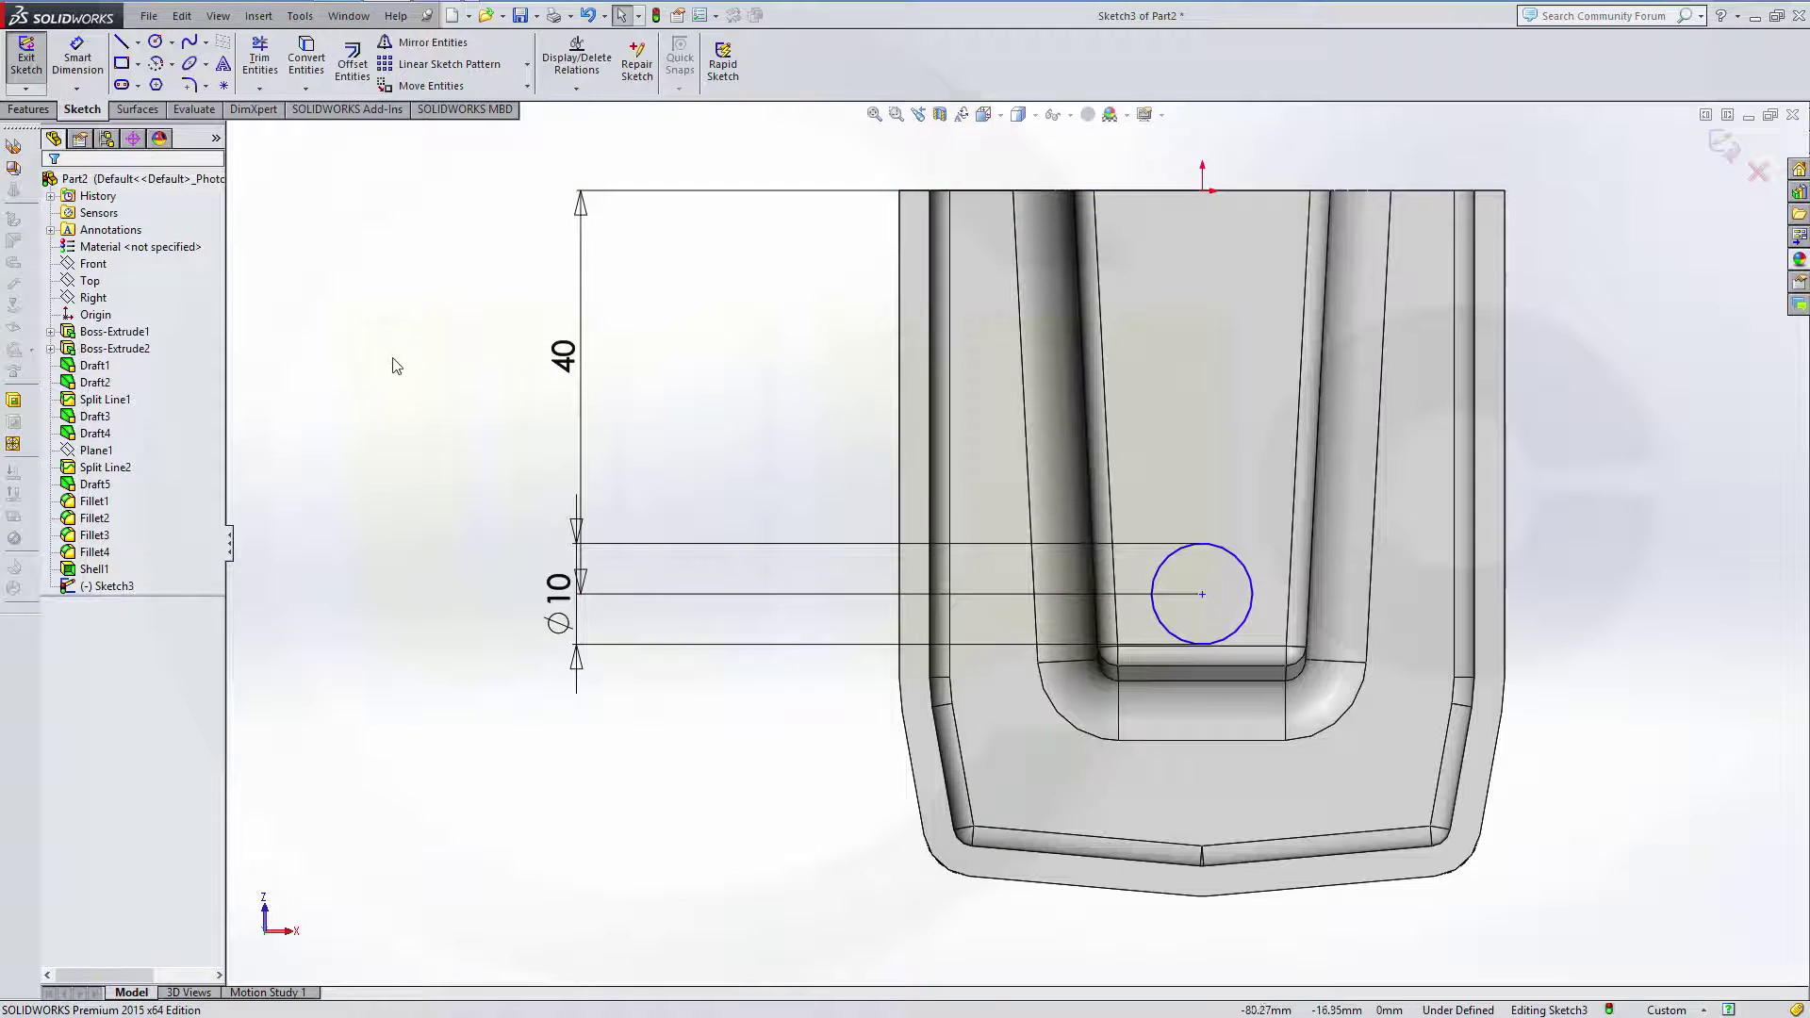
- Add a Vertical relation between the origin and the circle's centre, and finish the sketch
left_click(1202, 191)
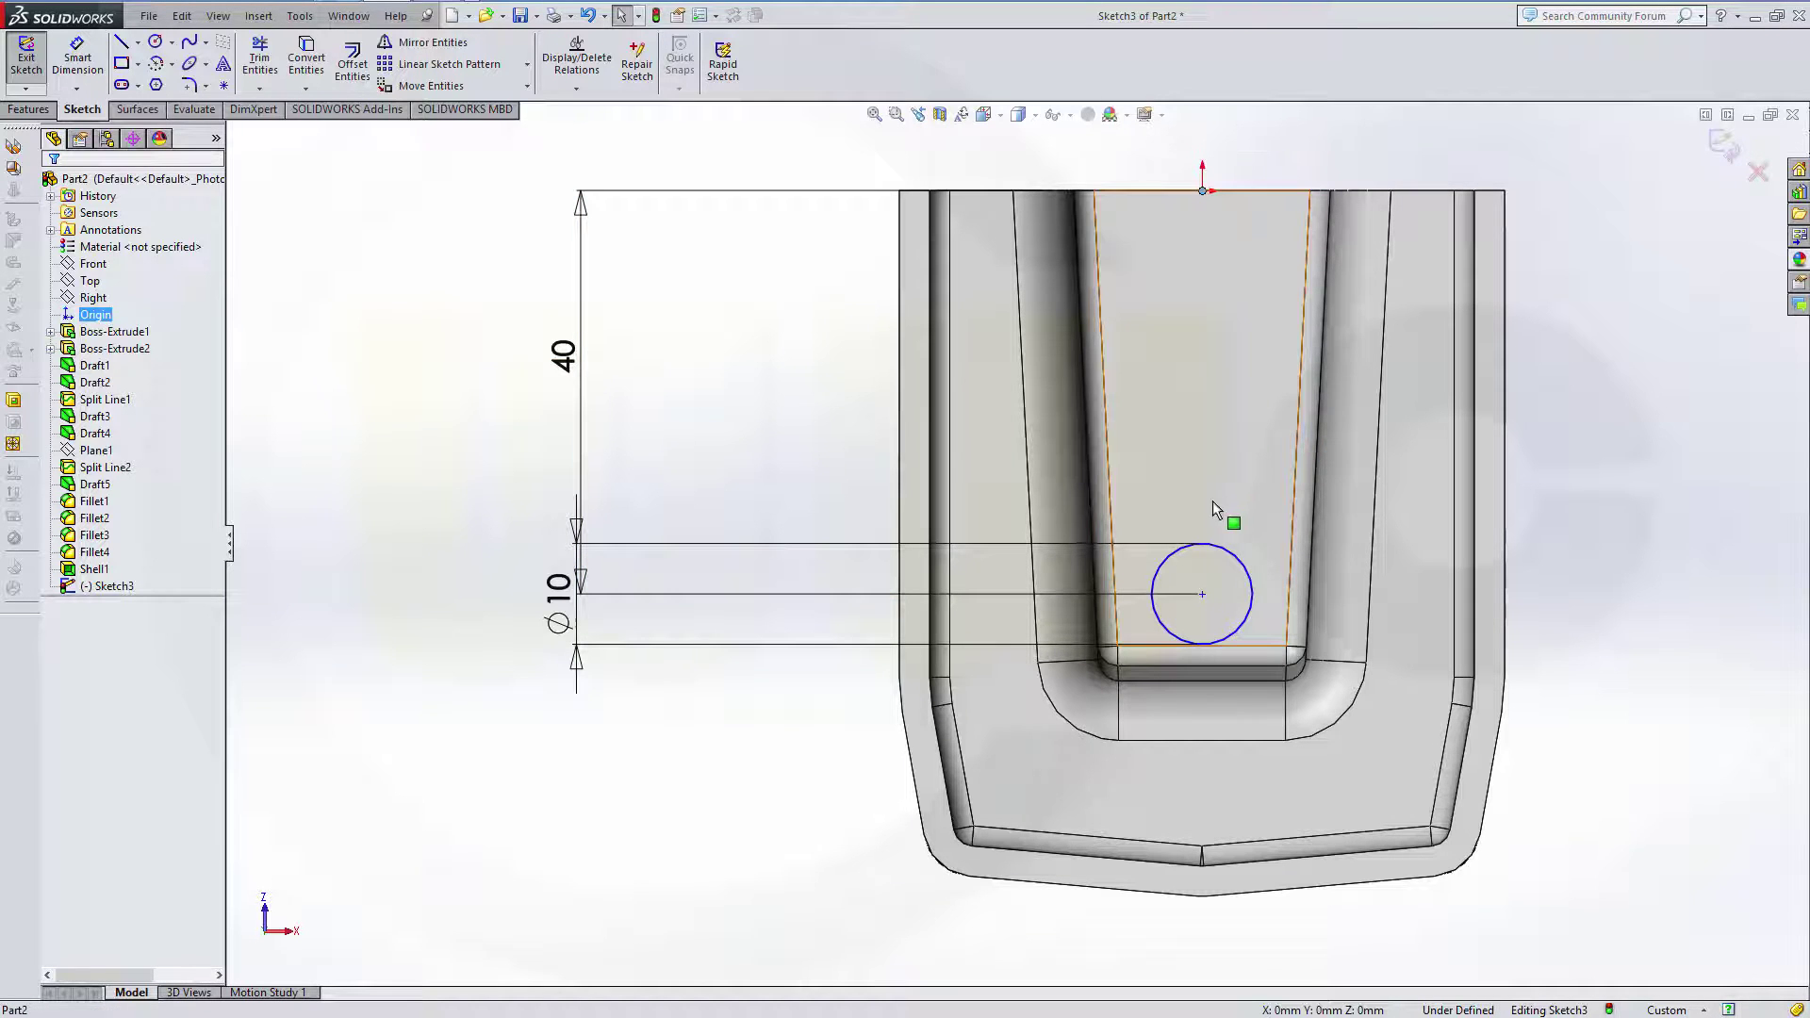
left_click(1201, 593, "ctrl")
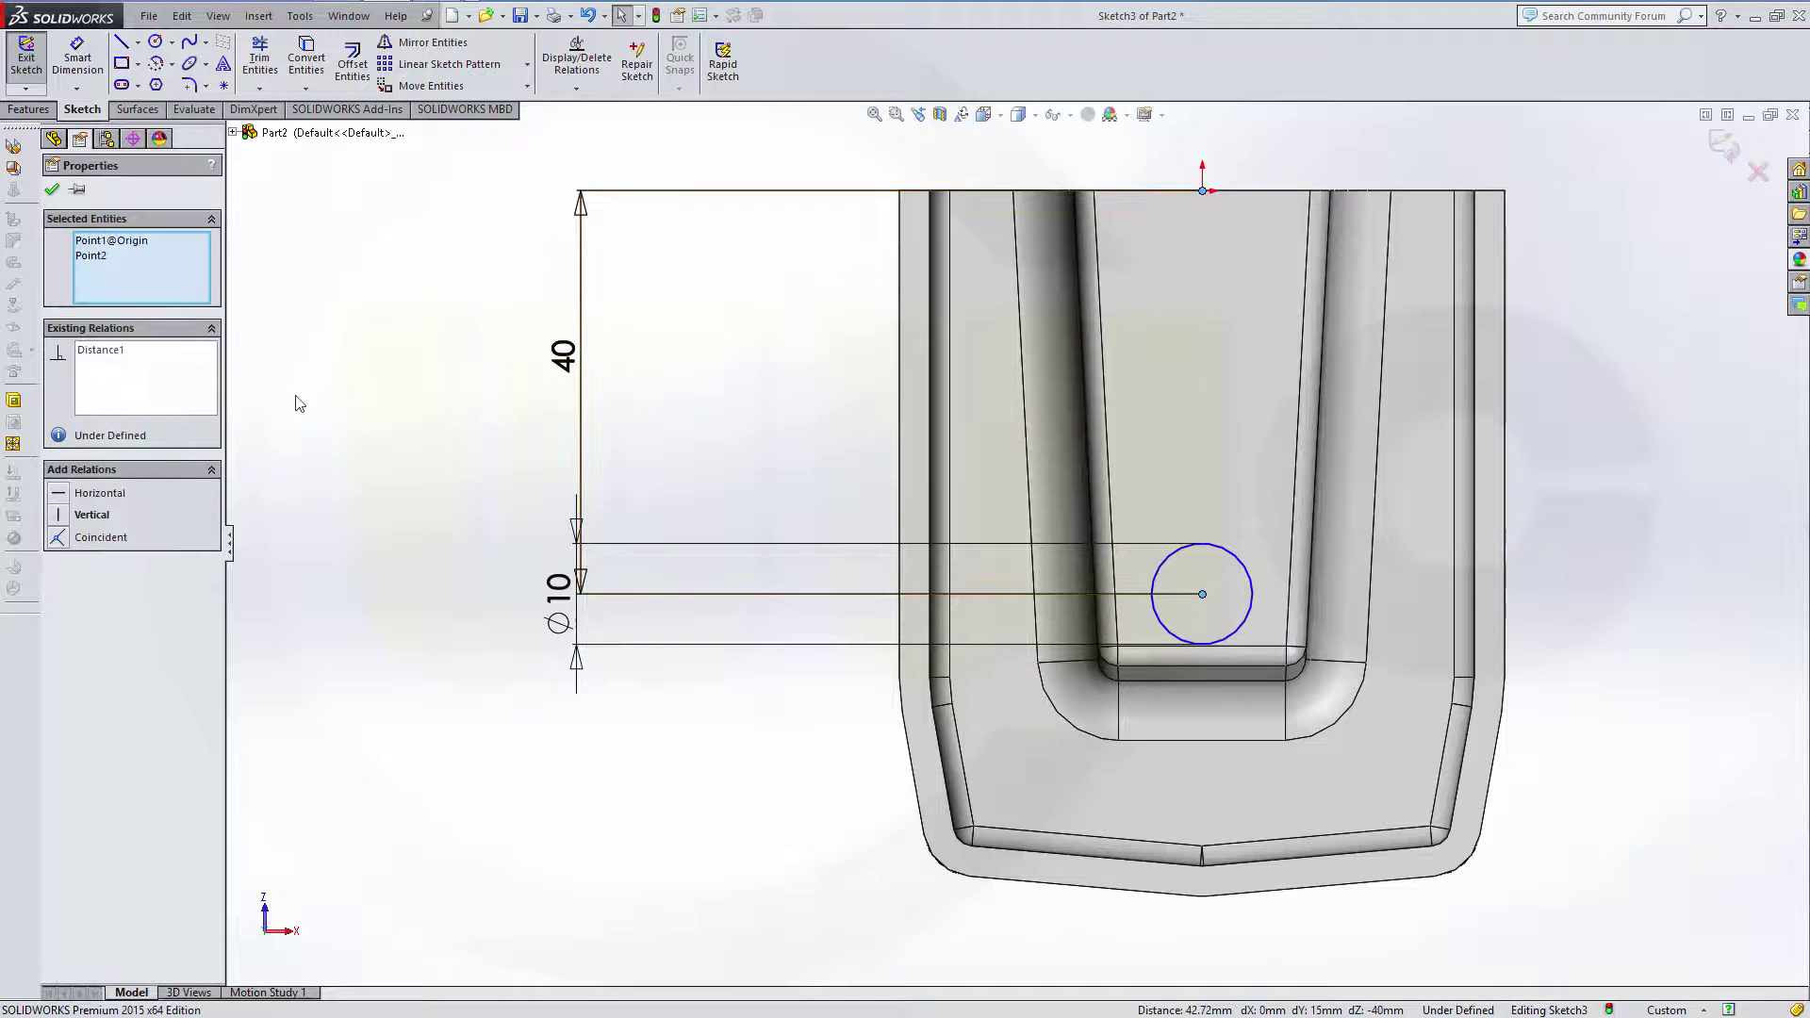
left_click(66, 515)
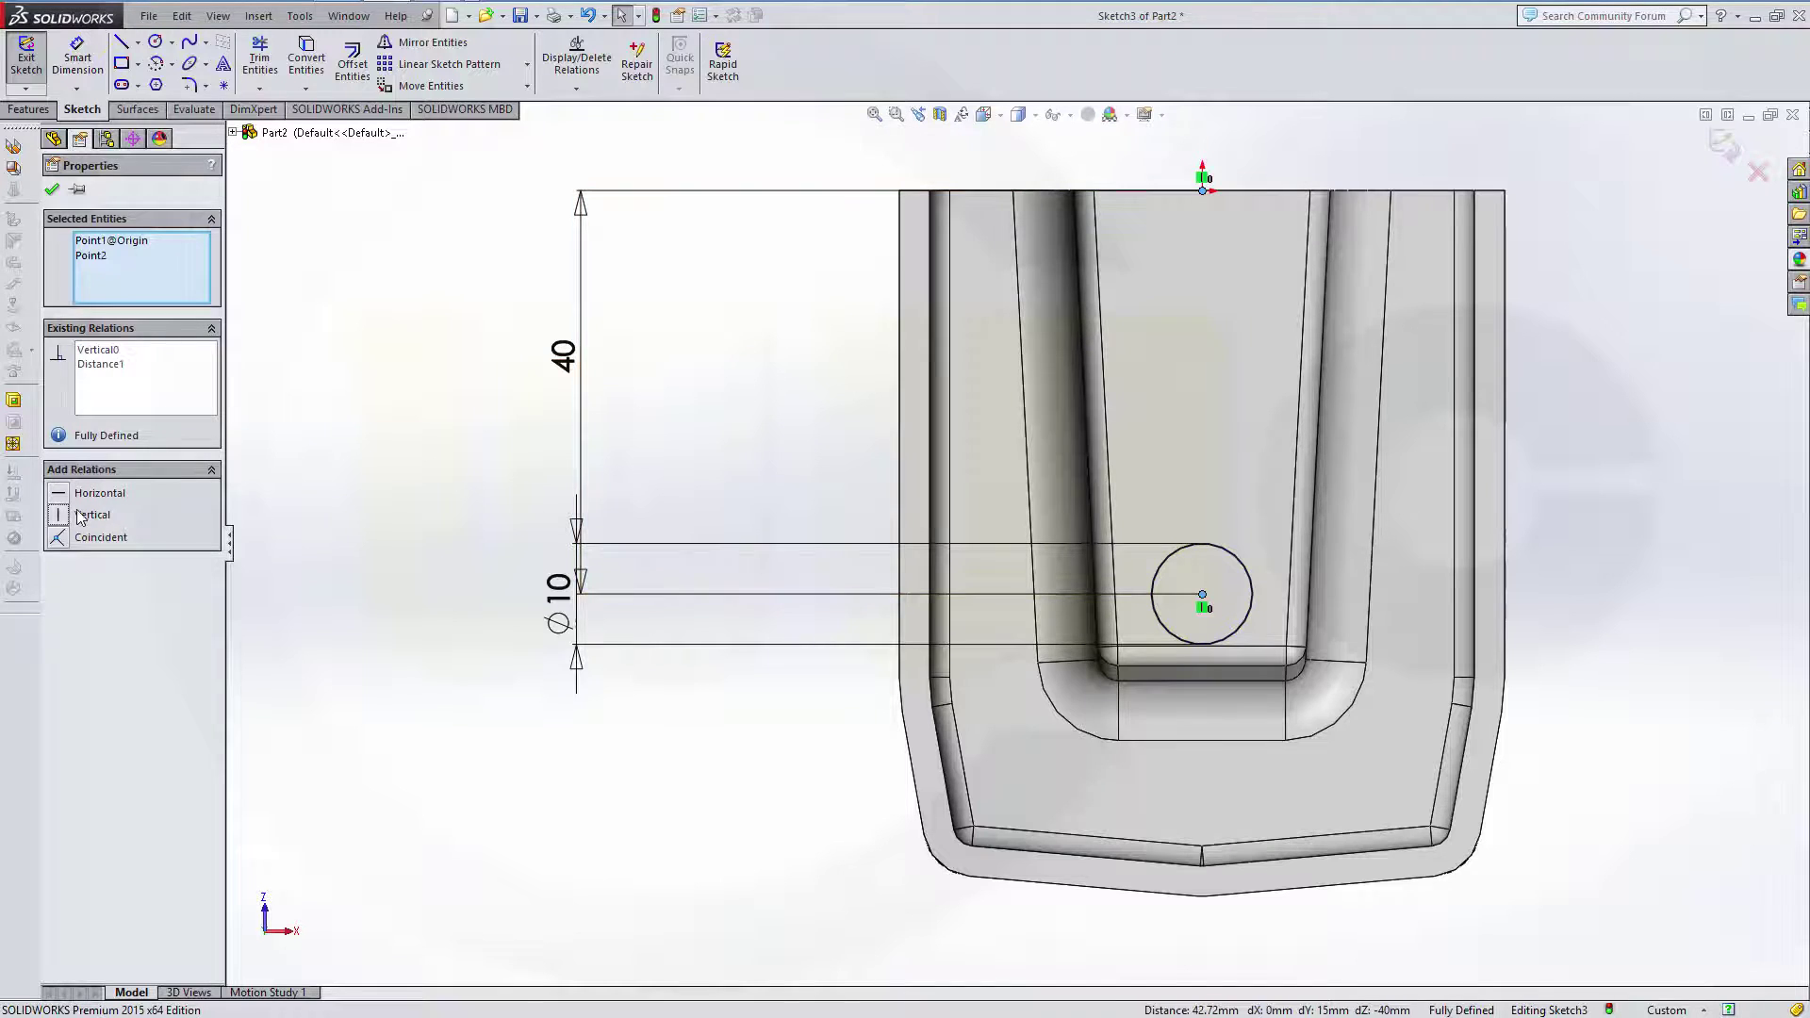
left_click(53, 191)
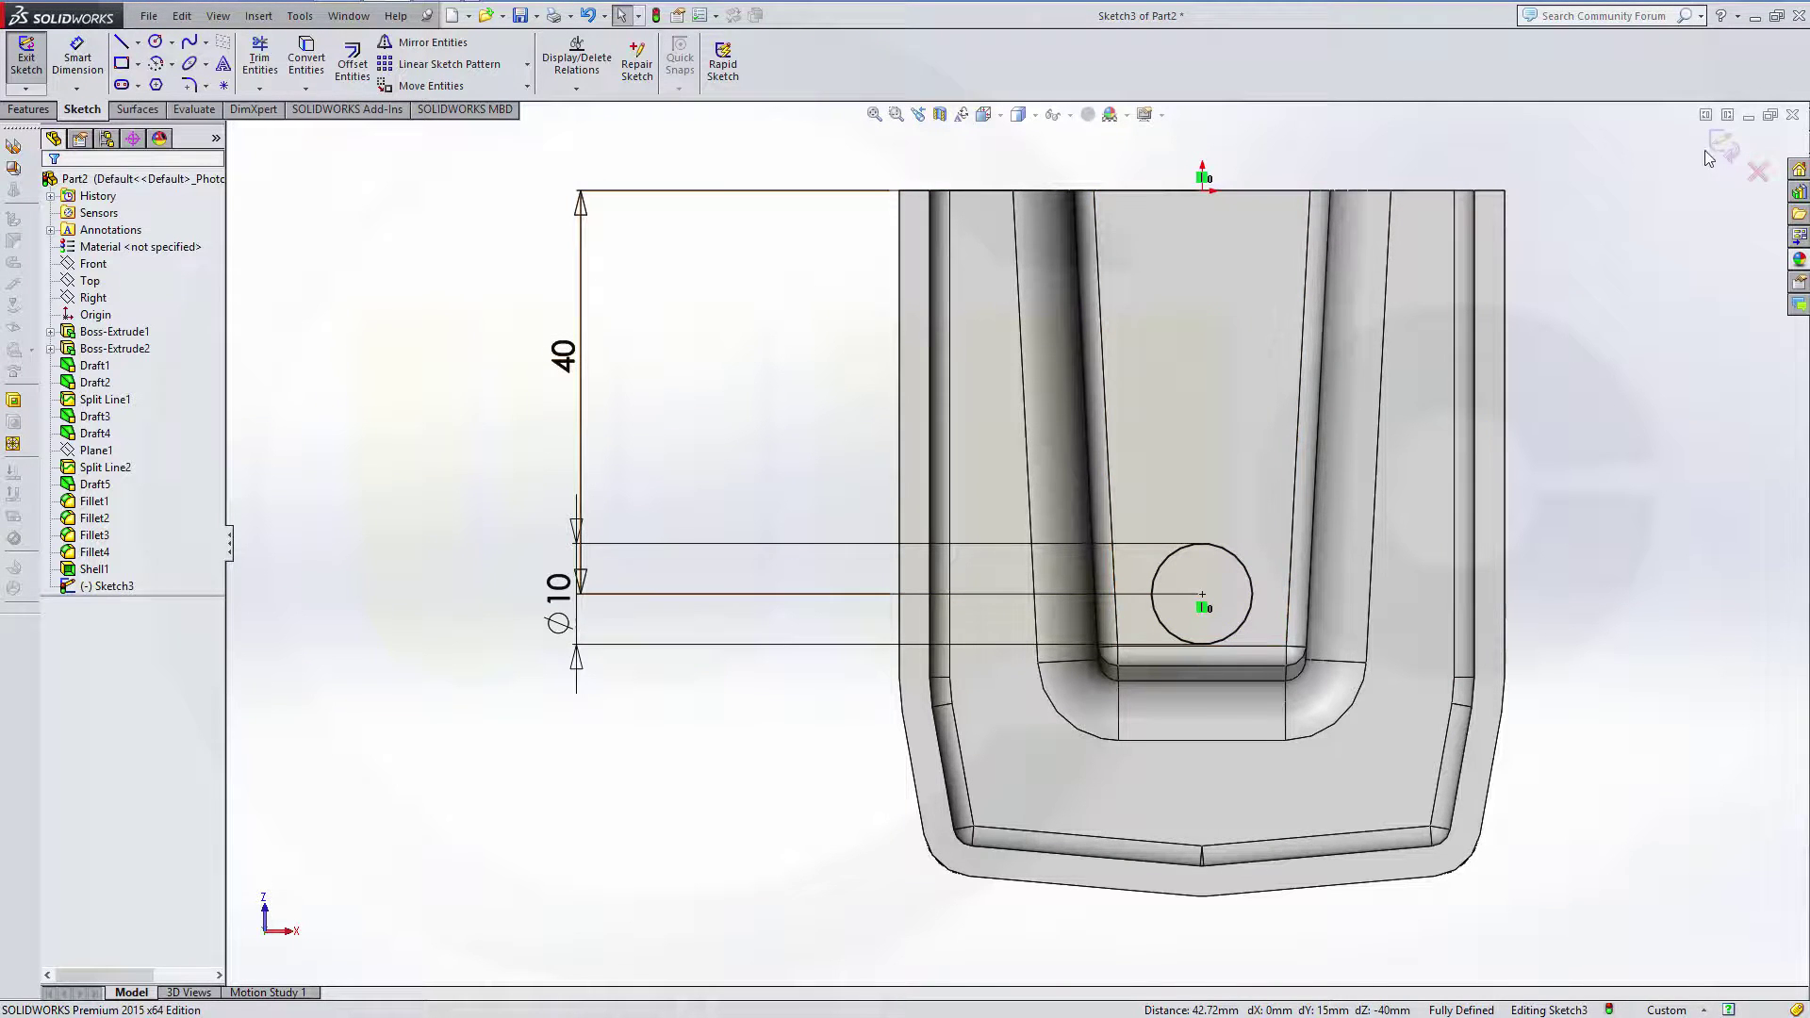
mouse_move(1443, 444)
middle_mouse_down()
mouse_move(943, 576)
mouse_move(933, 552)
mouse_move(957, 675)
mouse_move(937, 735)
mouse_move(967, 750)
middle_mouse_up()
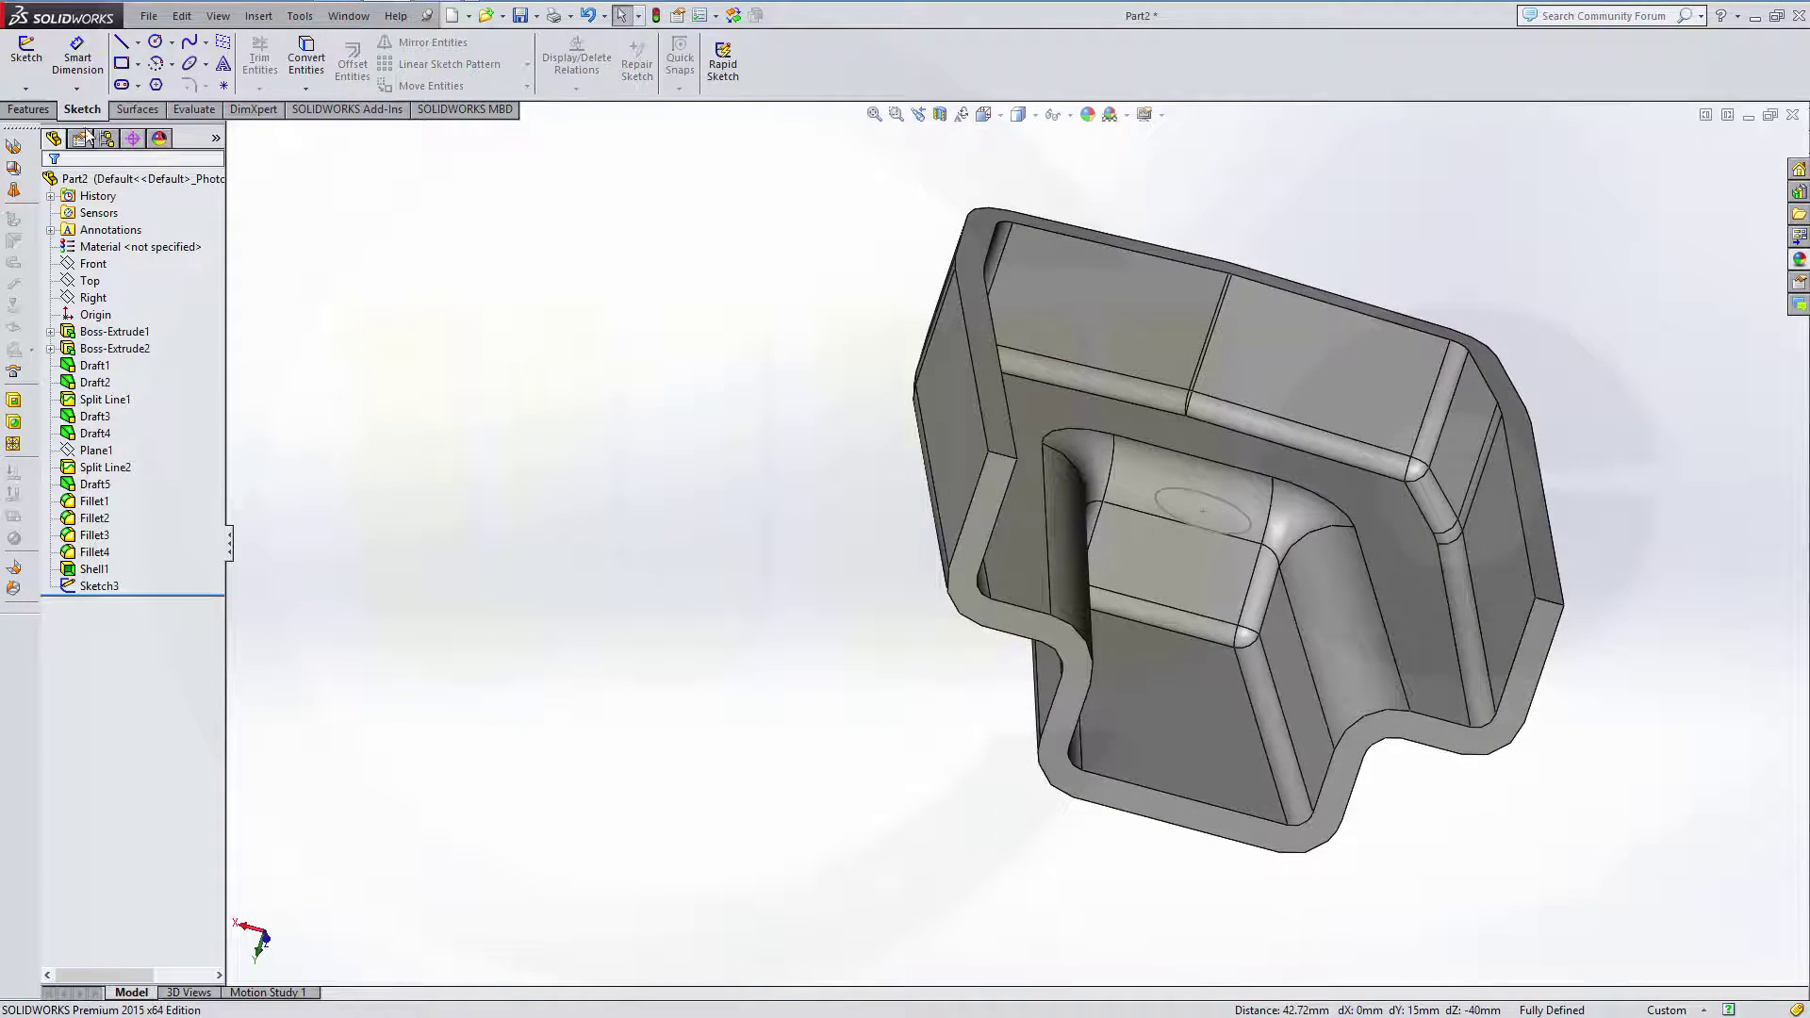
- Extrude the circle as a boss in the reversed direction with the Up To Next end condition, merged with the shelled part
left_click(28, 109)
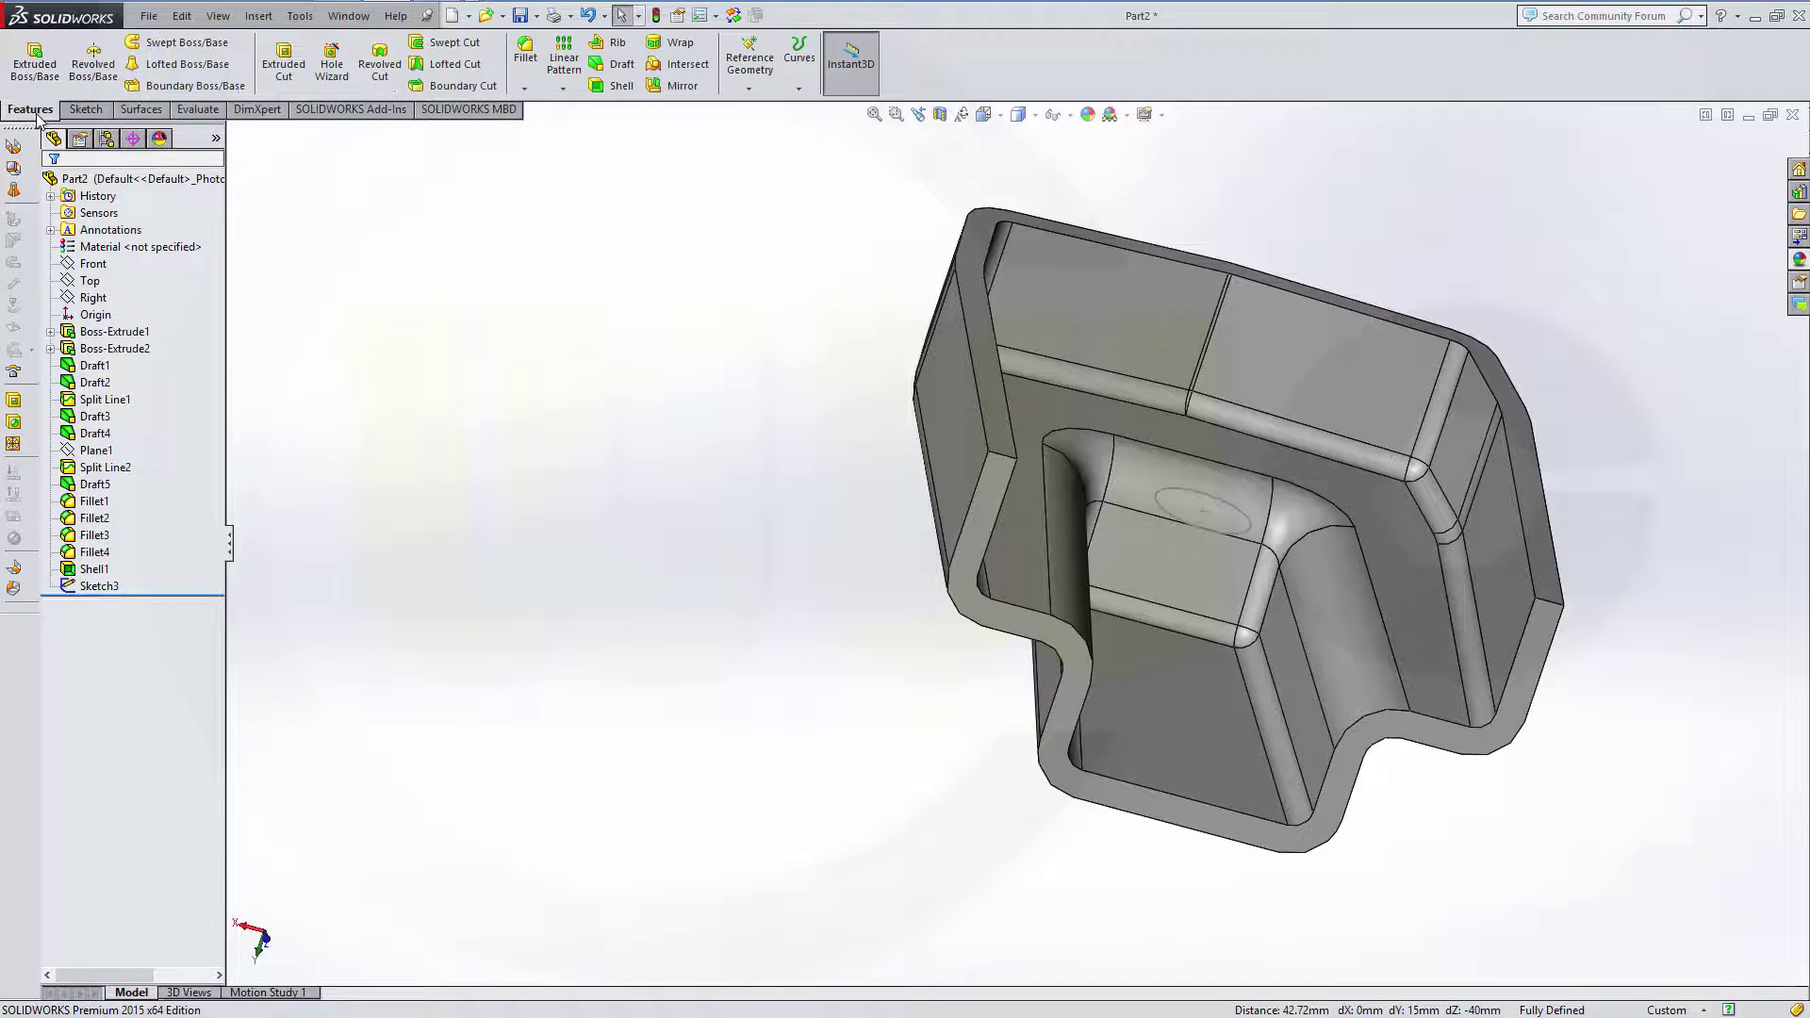
left_click(35, 63)
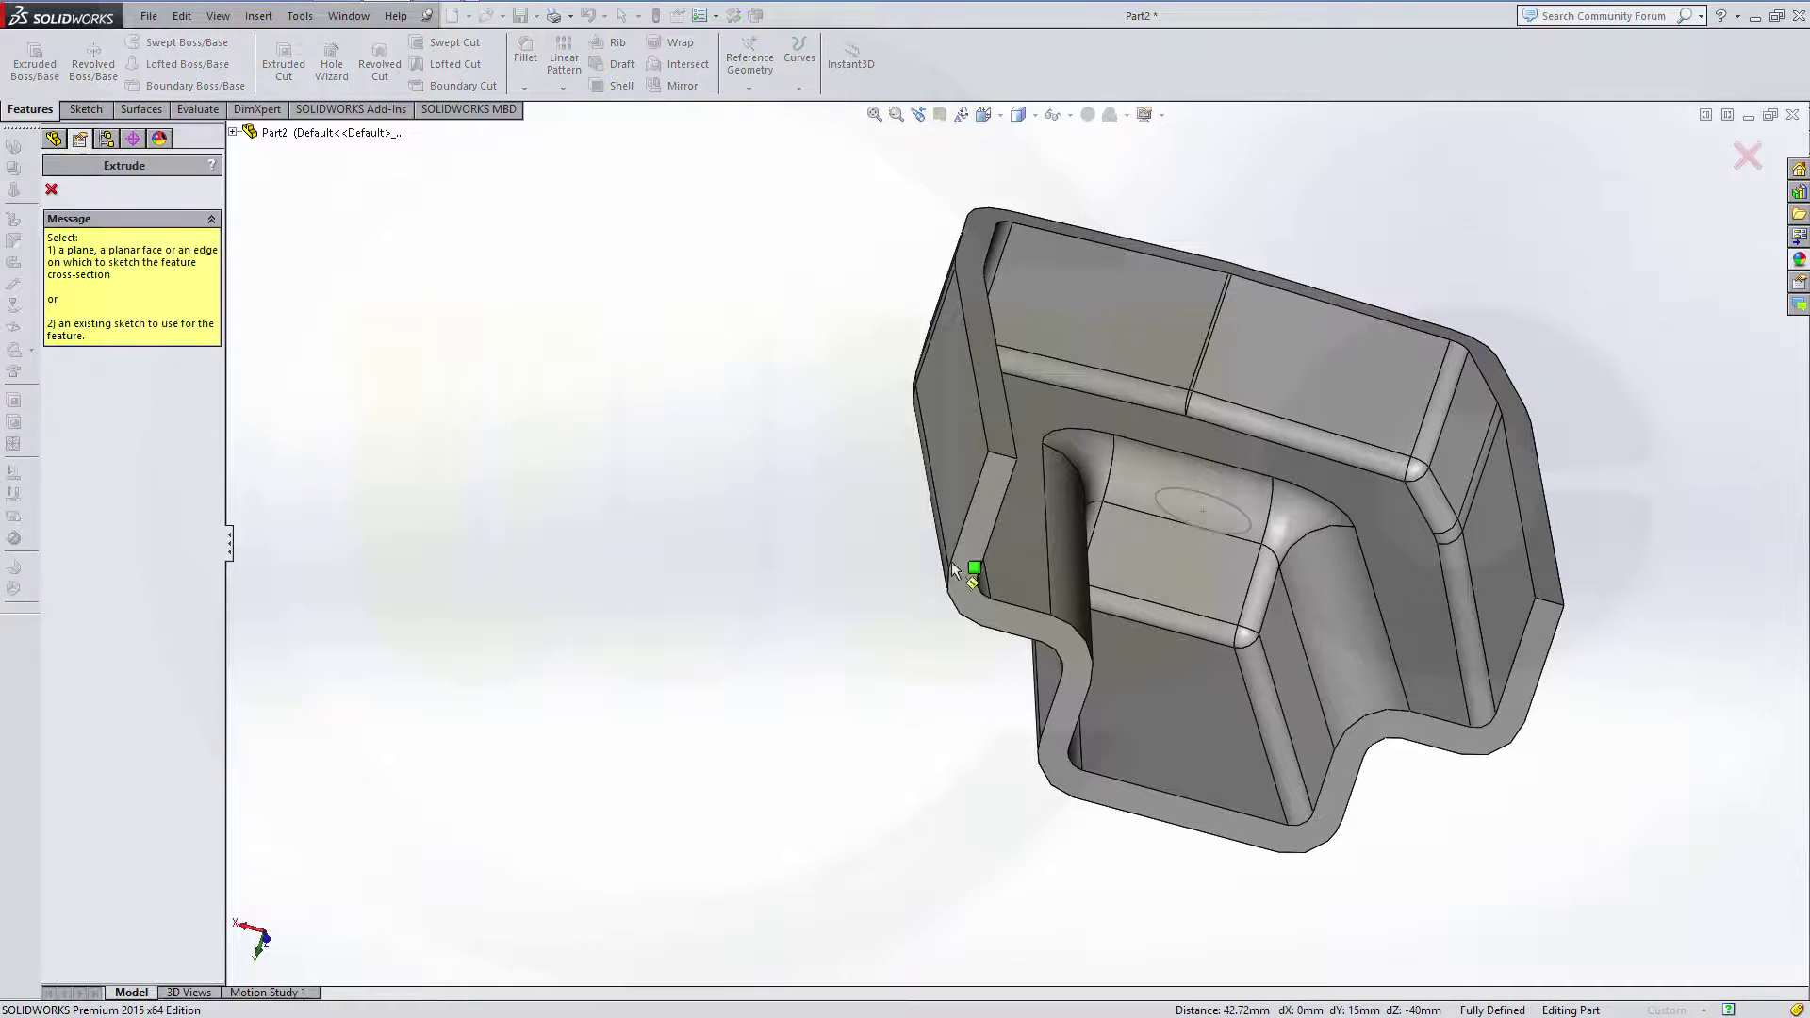
left_click(1242, 530)
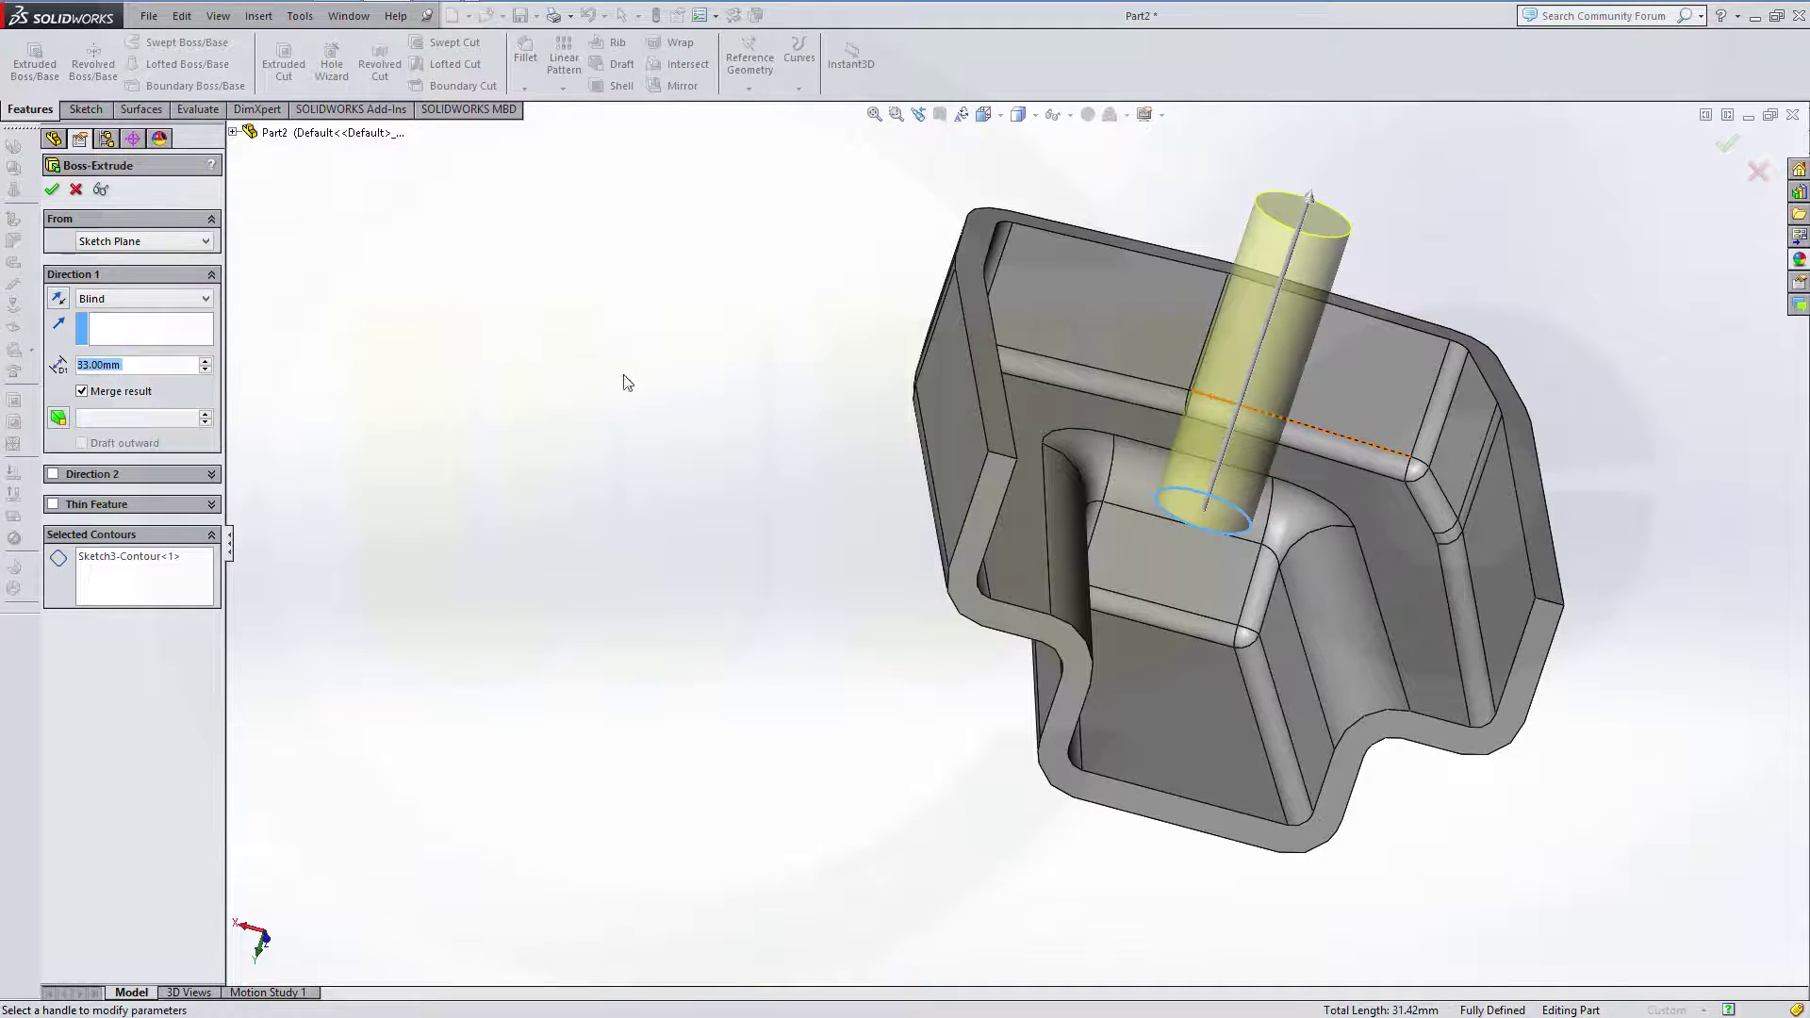
left_click(59, 300)
left_click(205, 300)
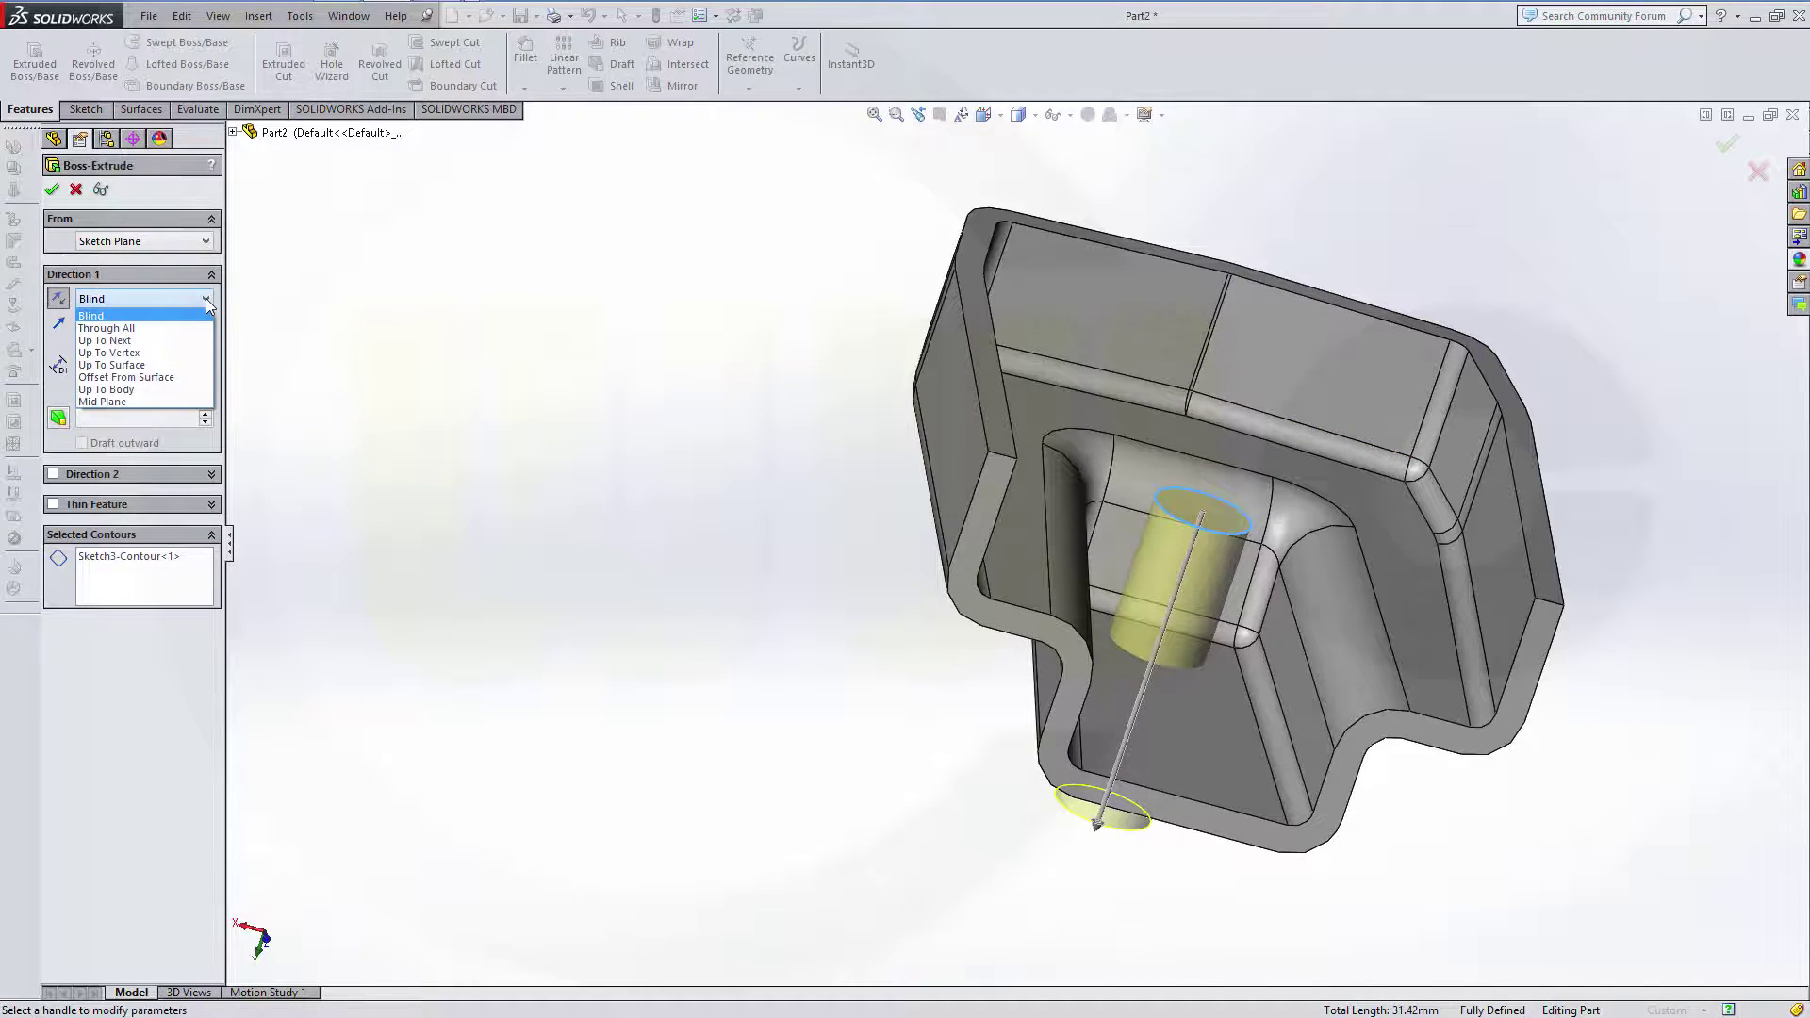
left_click(156, 340)
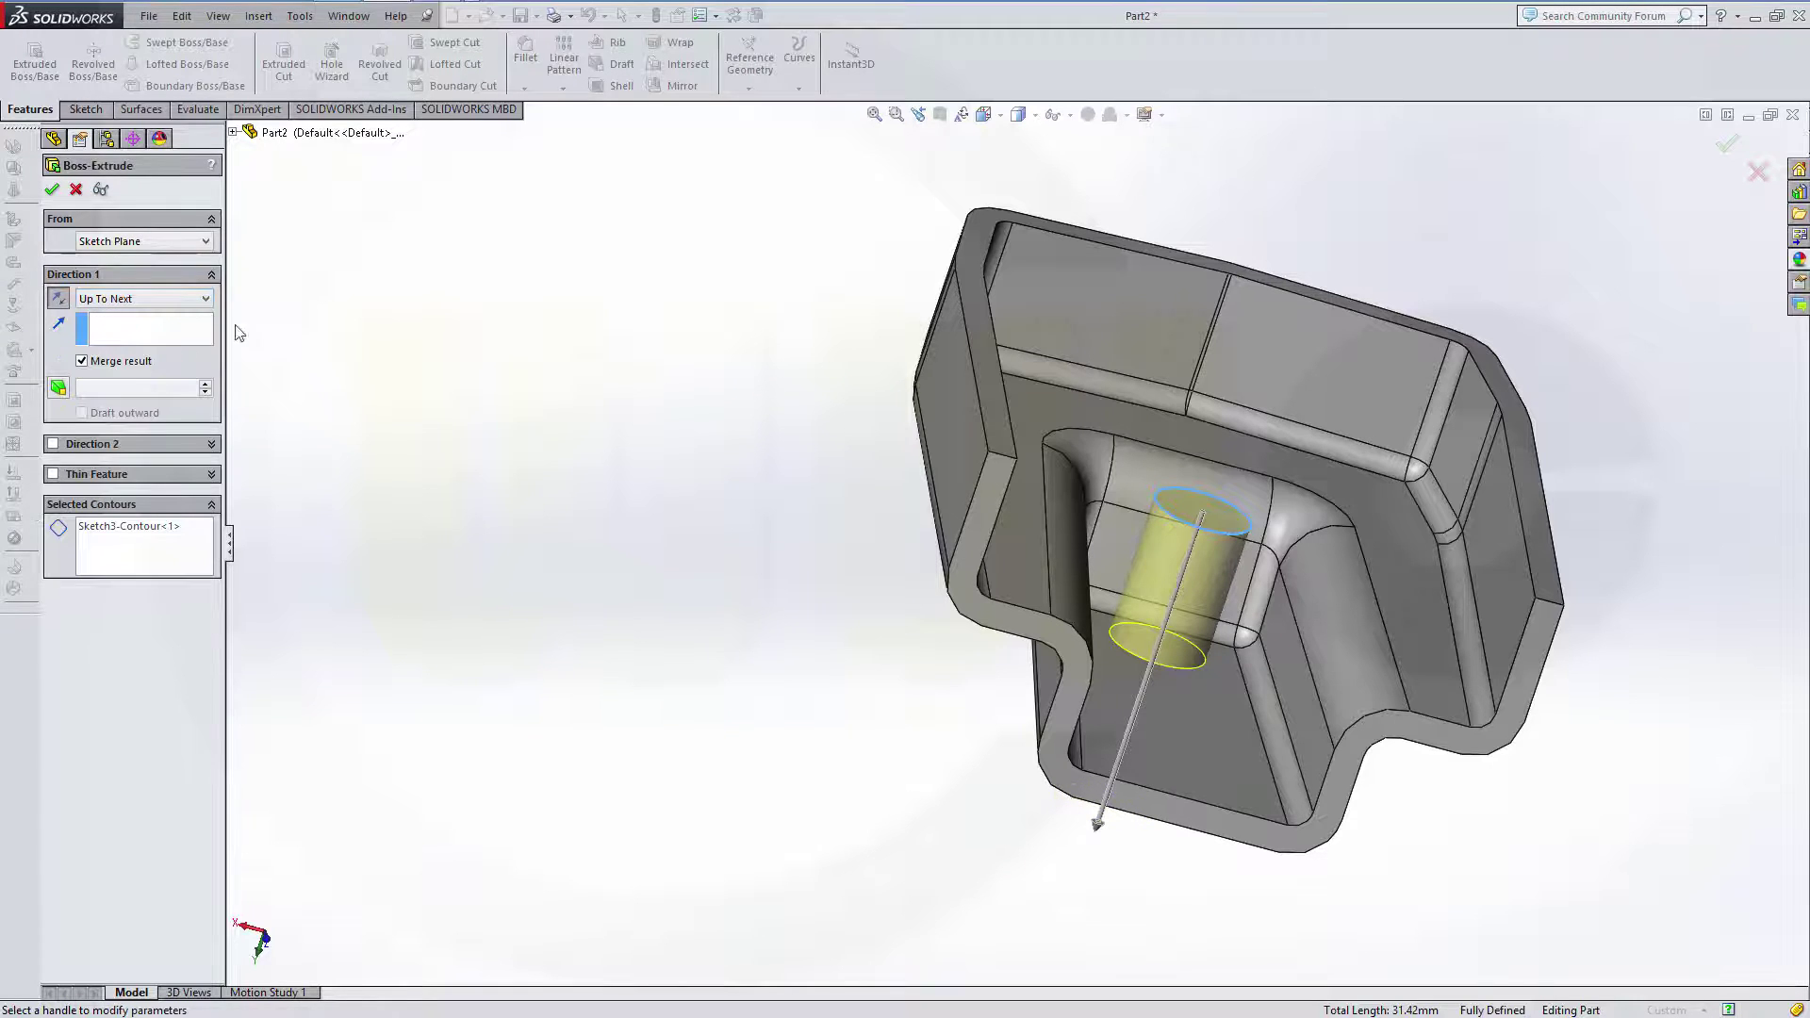
left_click(55, 190)
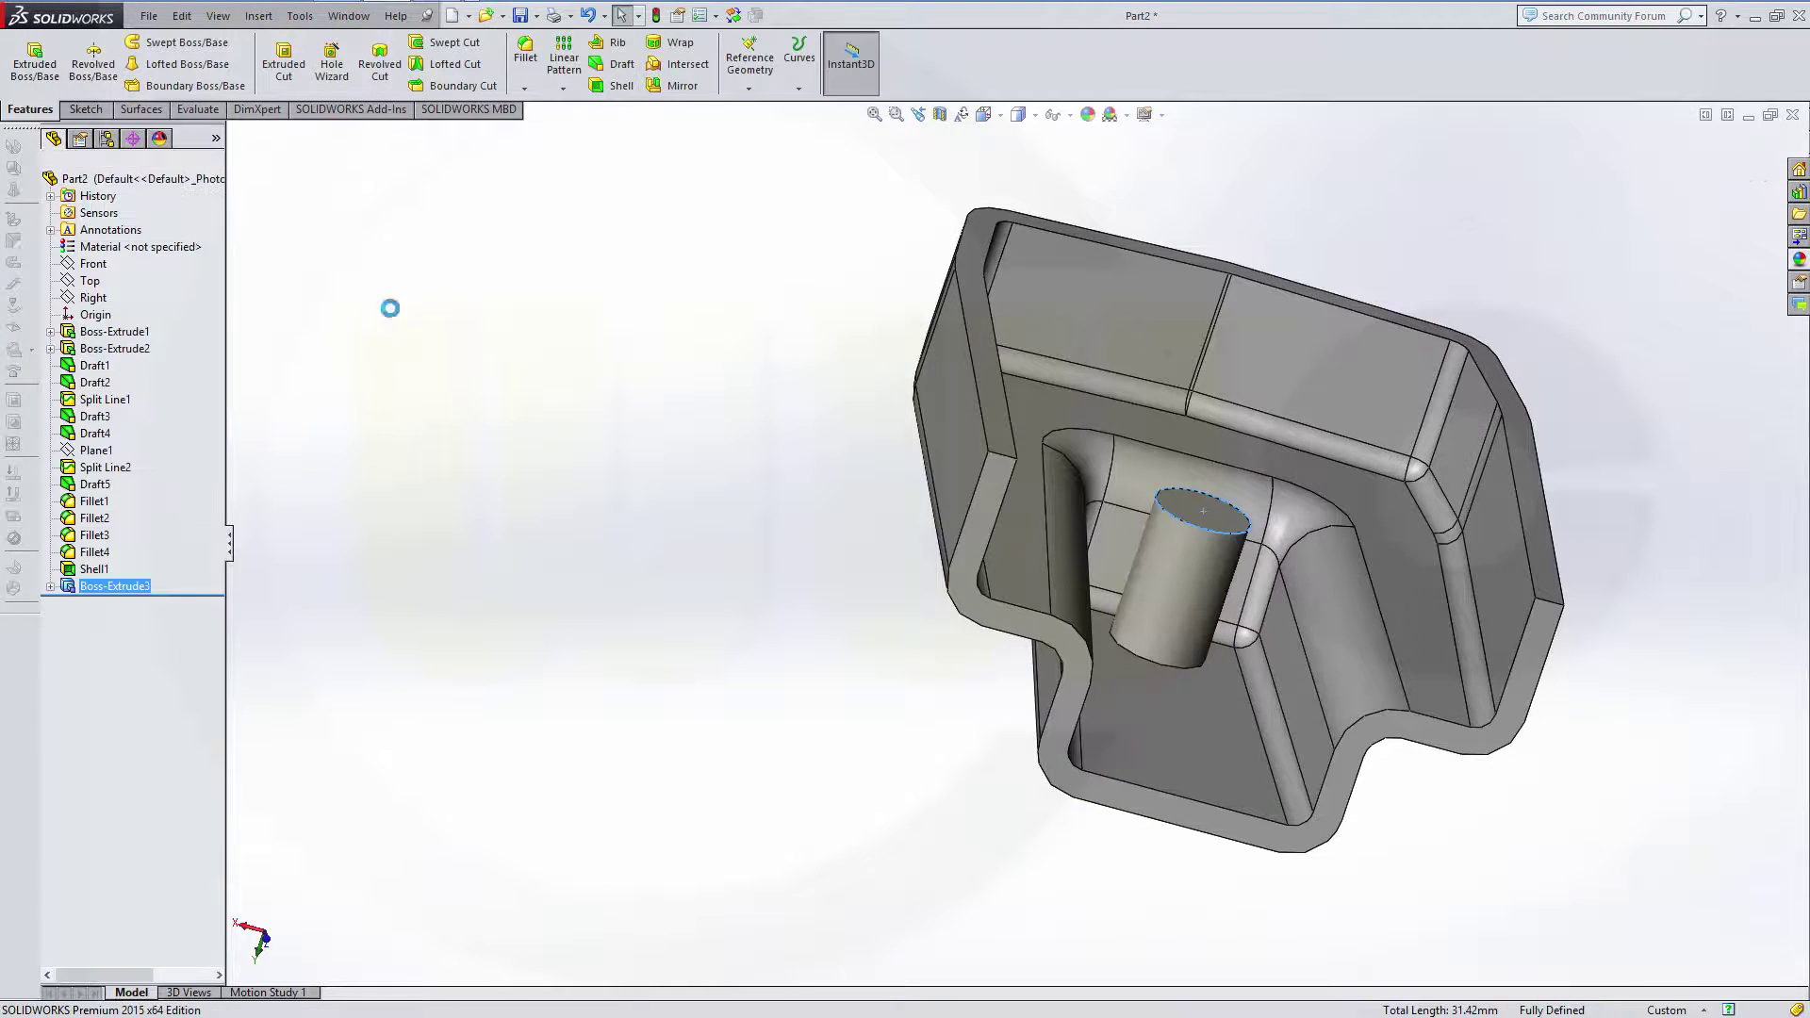
- Add a 2 mm radius fillet along the edge where the cylindrical pin meets the recess floor
middle_click_drag(481, 336, 440, 300)
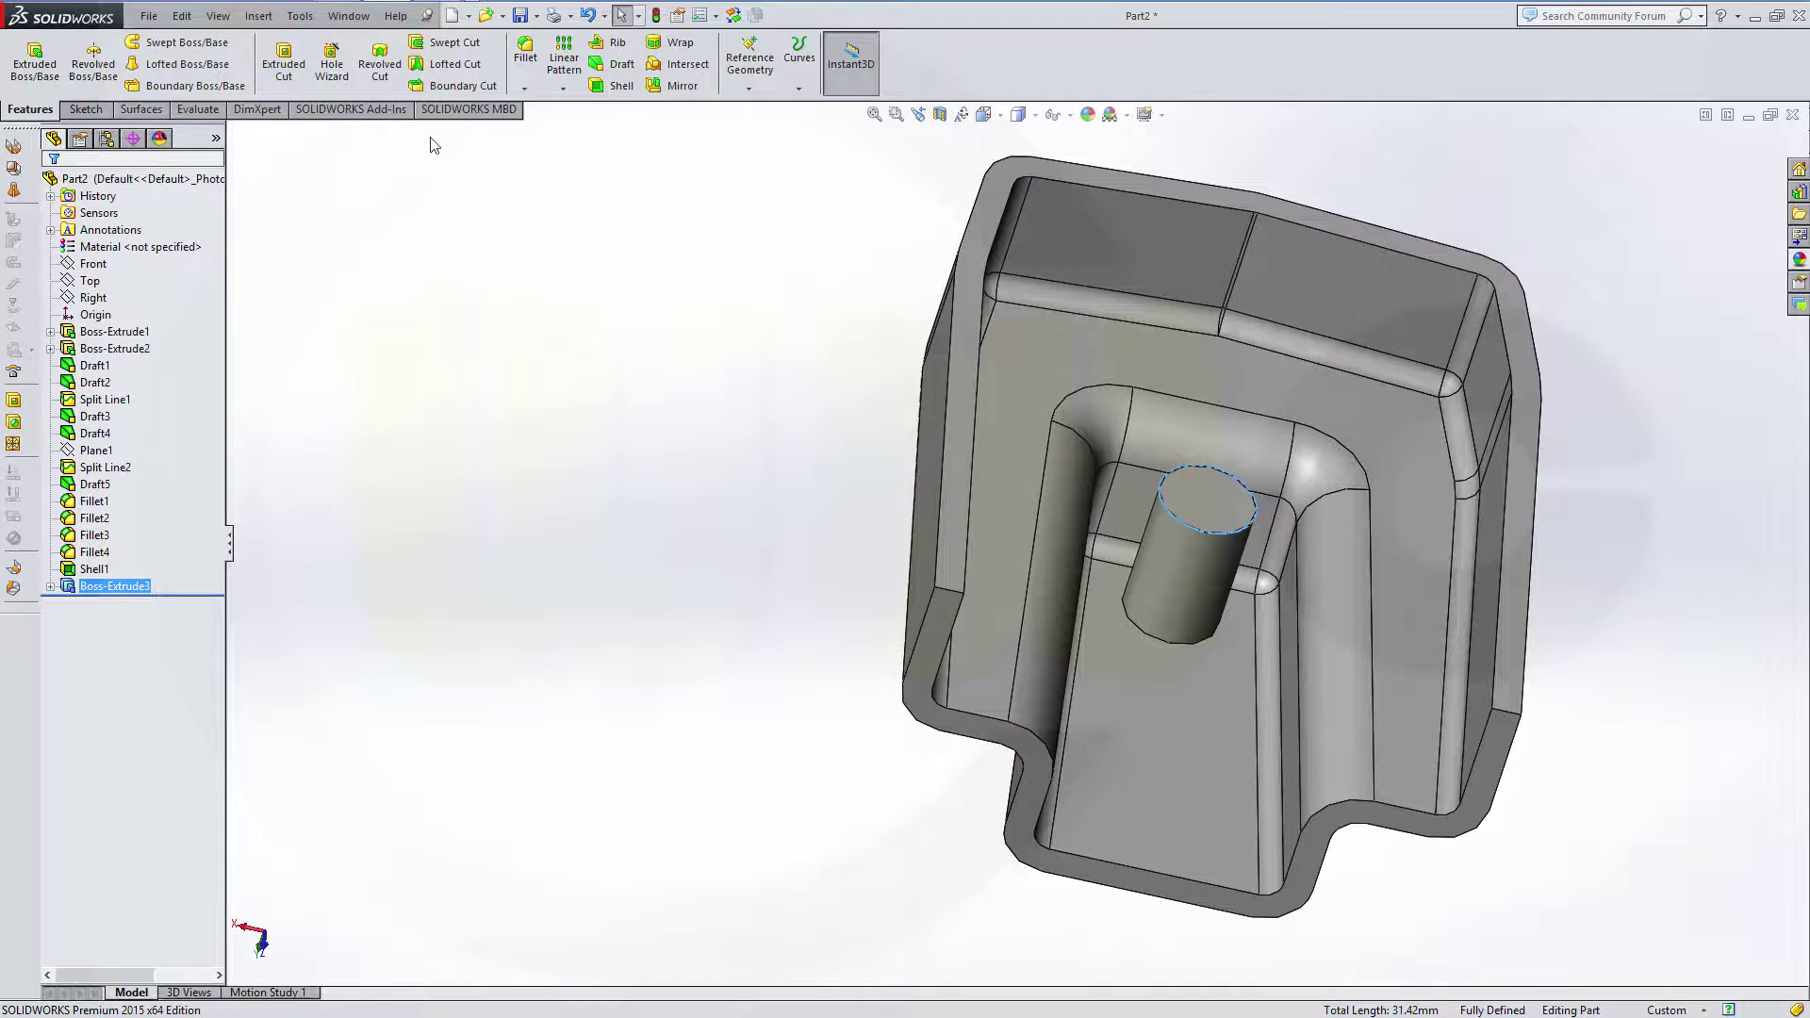
left_click(525, 55)
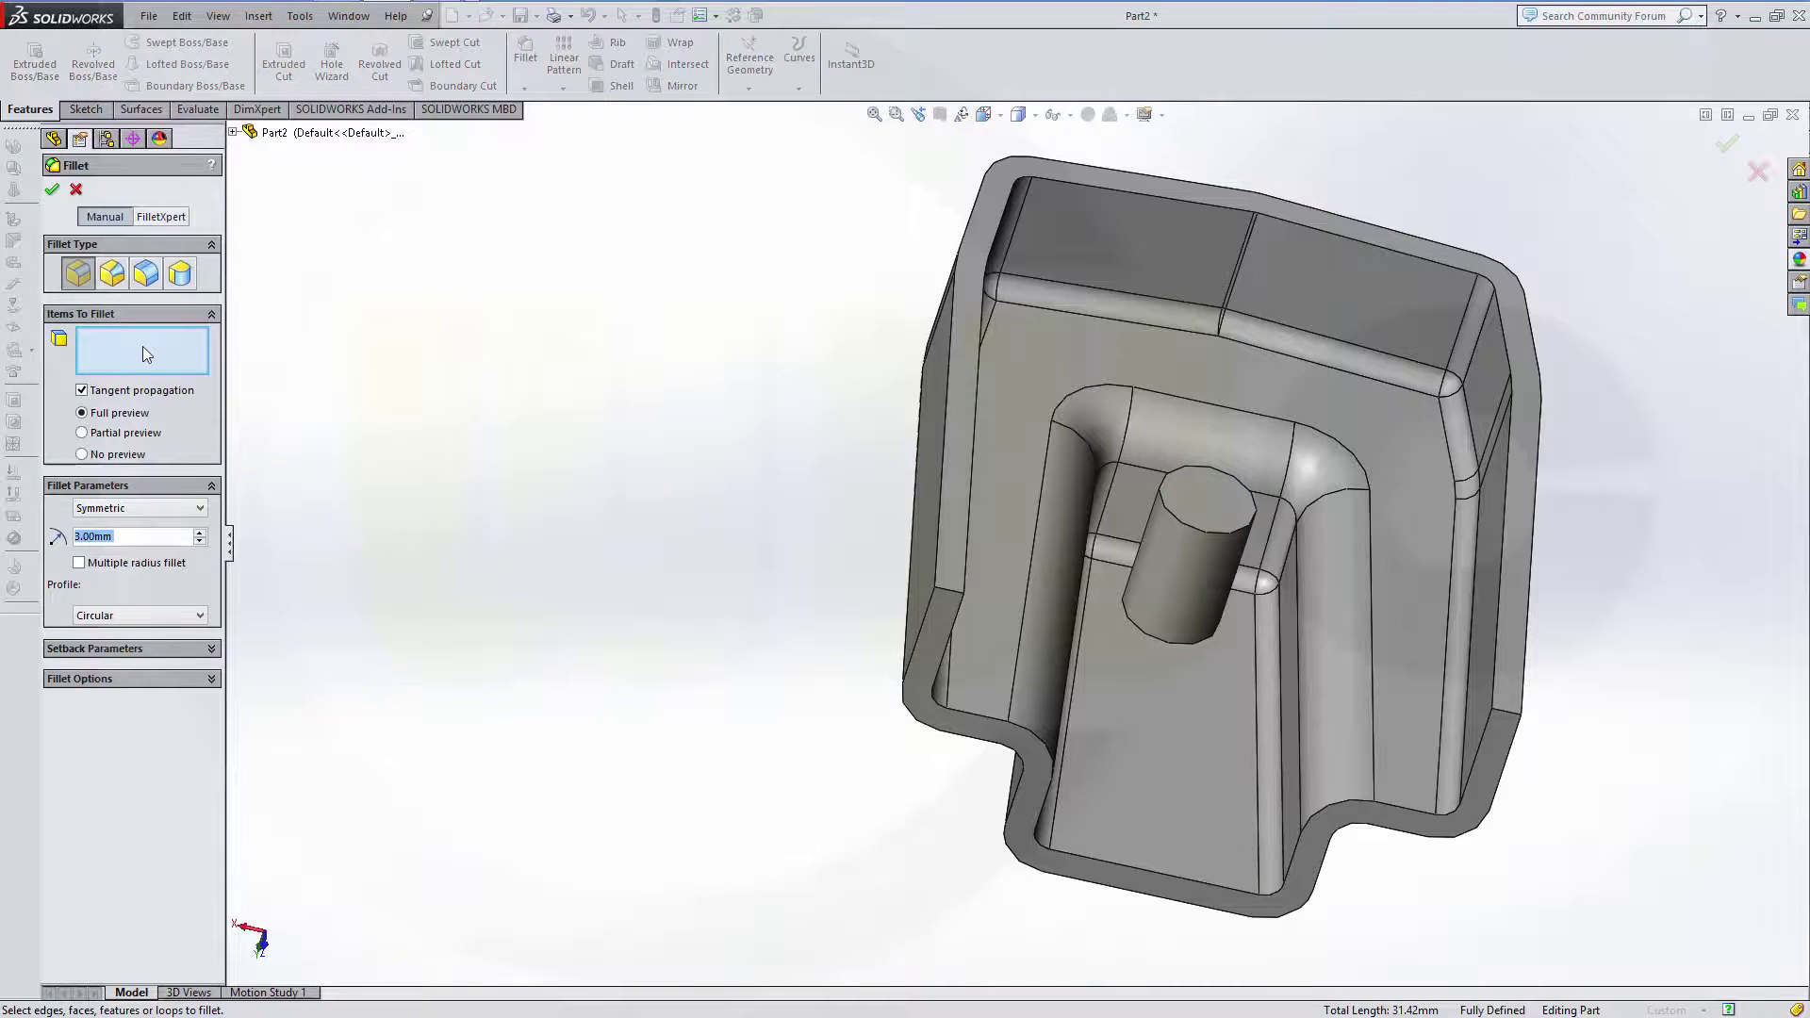
type("2")
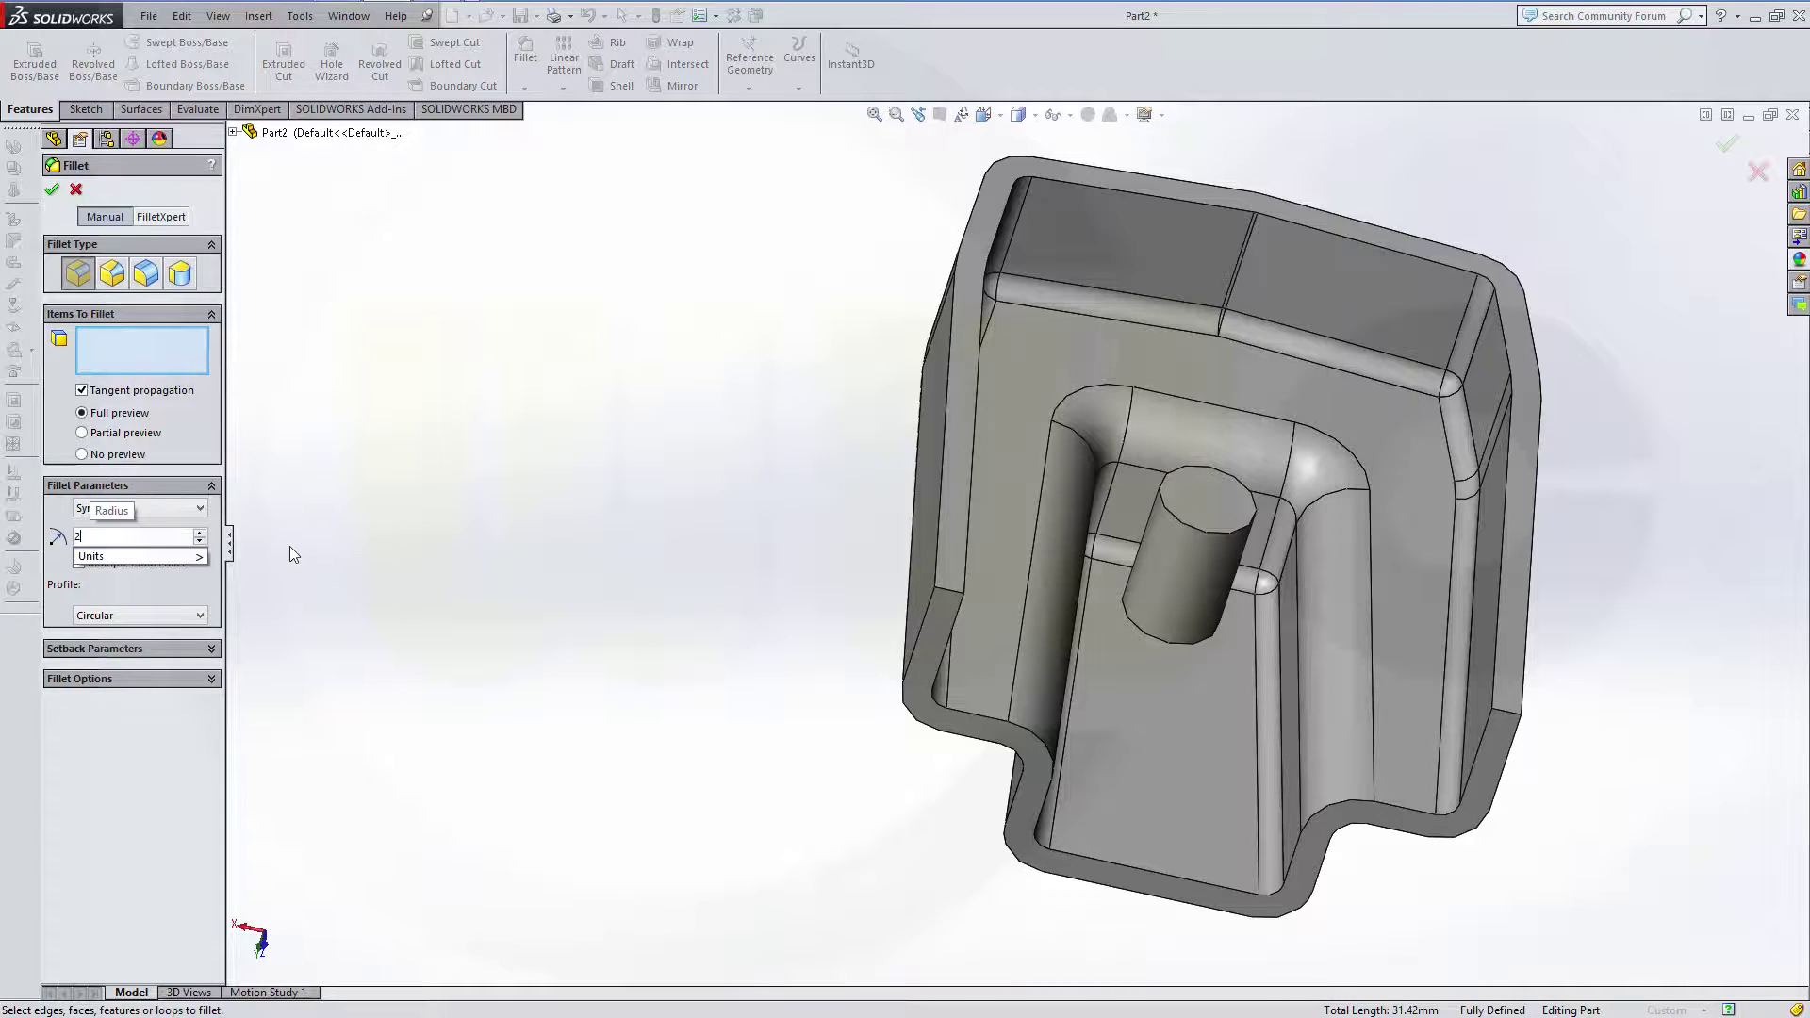
left_click(1145, 632)
mouse_move(710, 538)
middle_mouse_down()
mouse_move(513, 436)
mouse_move(574, 525)
mouse_move(721, 547)
middle_mouse_up()
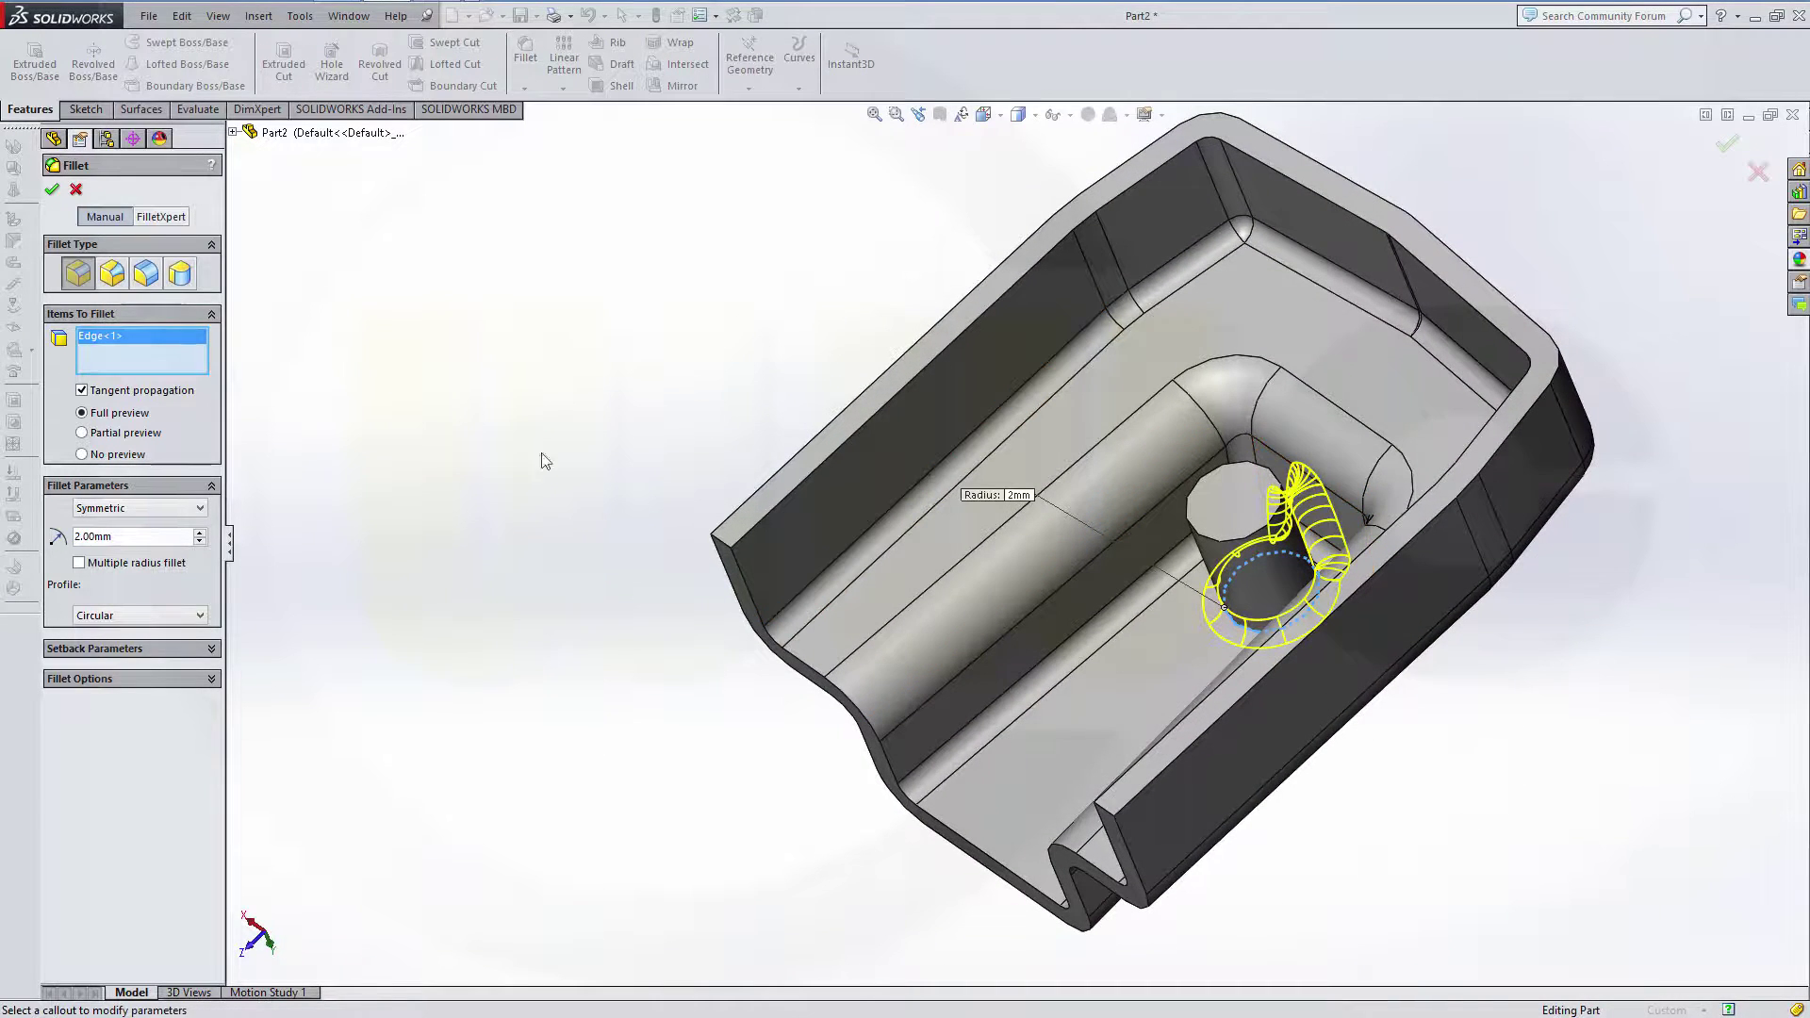
left_click(56, 190)
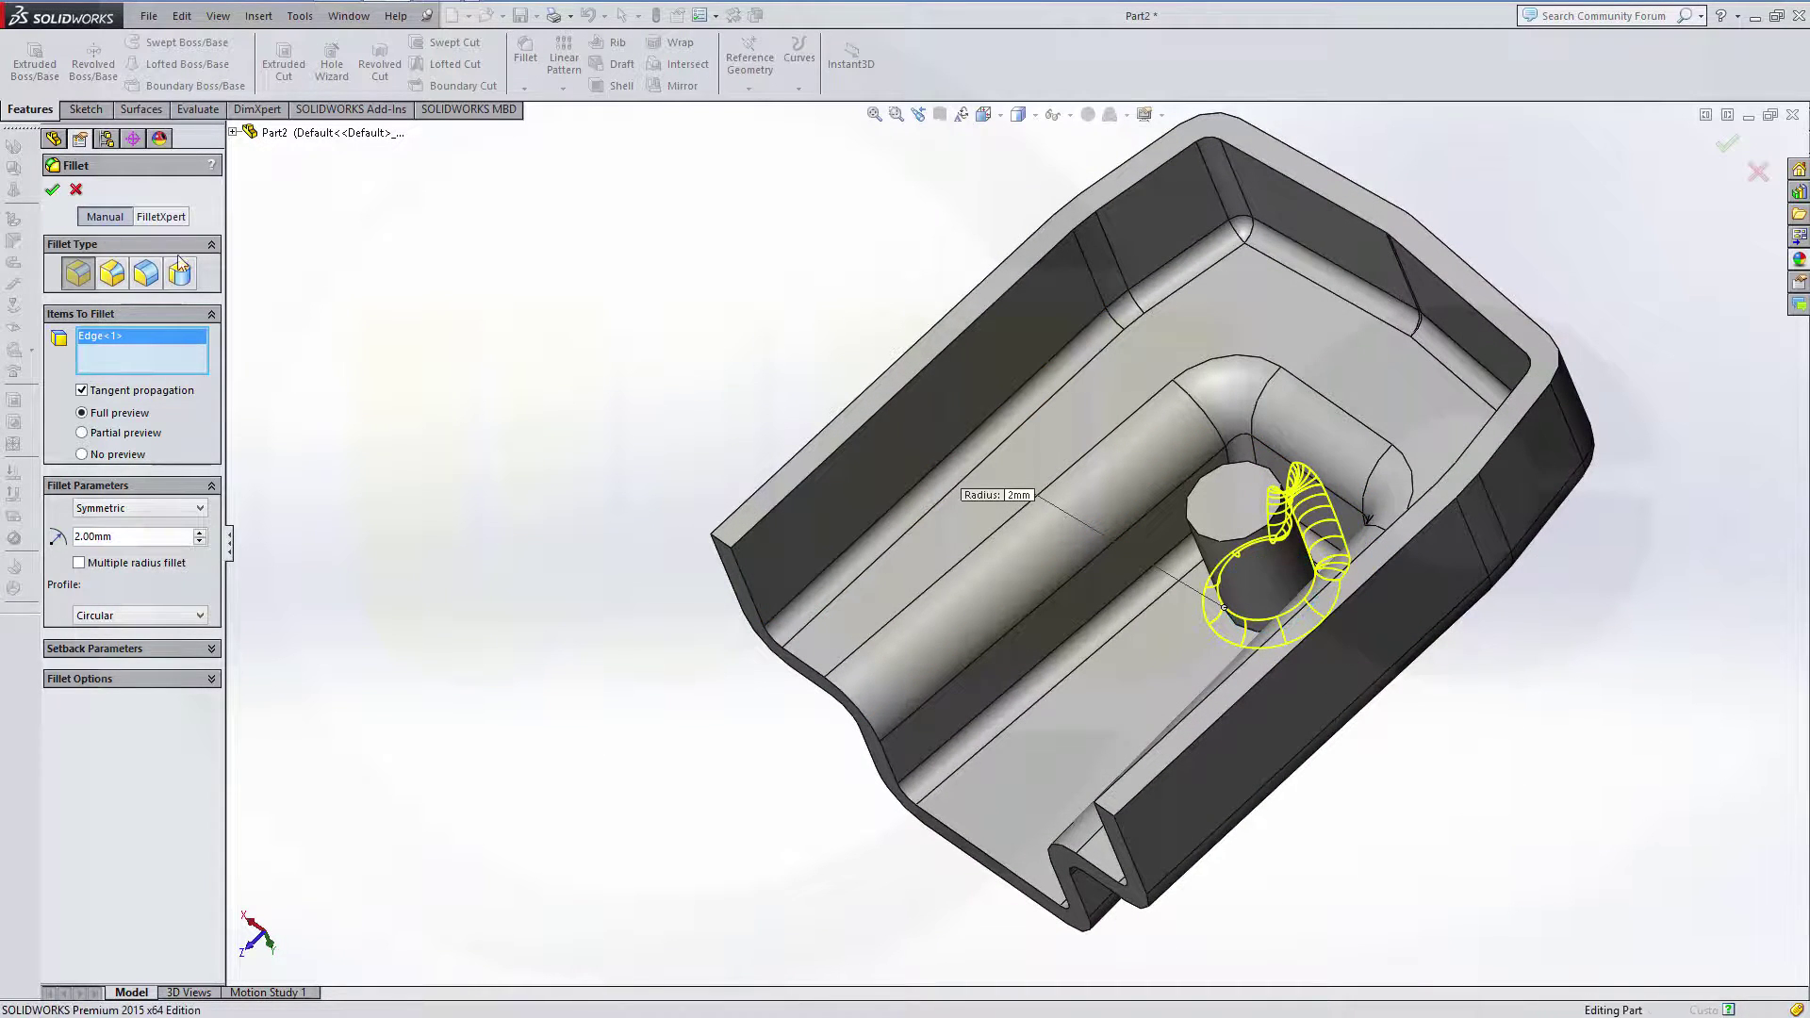
middle_click_drag(688, 373, 872, 267)
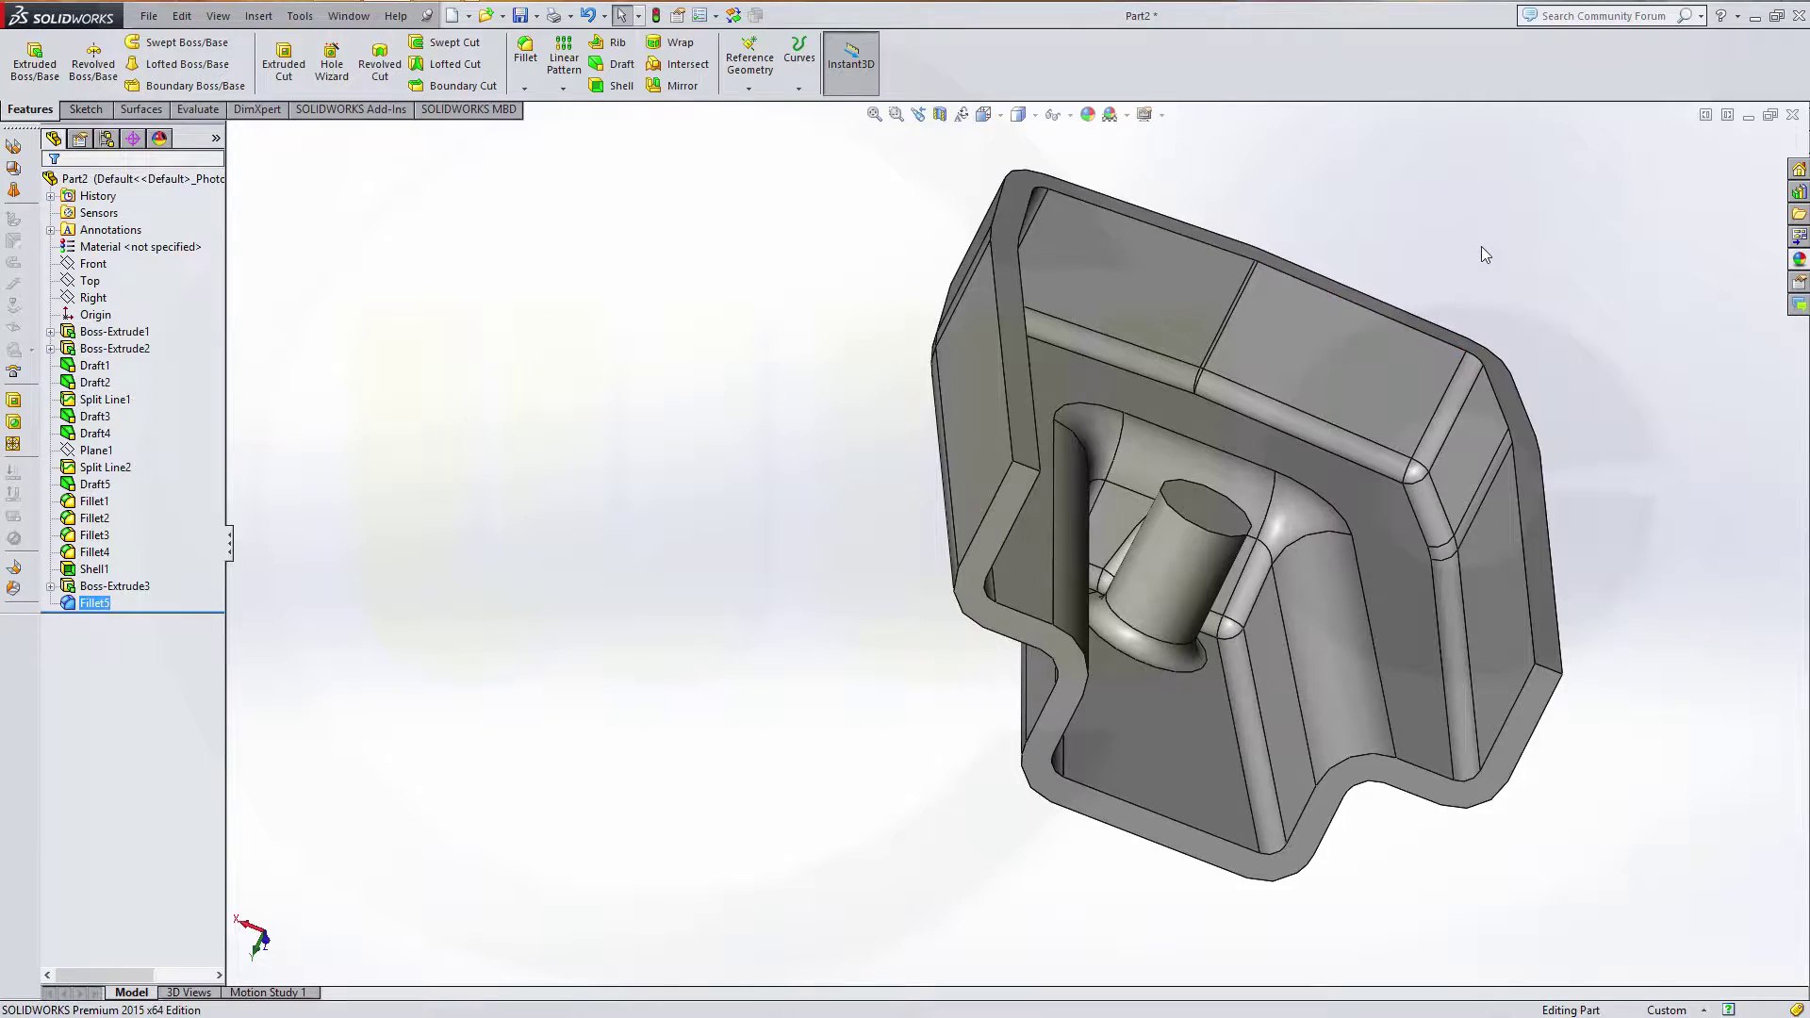
middle_click_drag(1481, 248, 1348, 292)
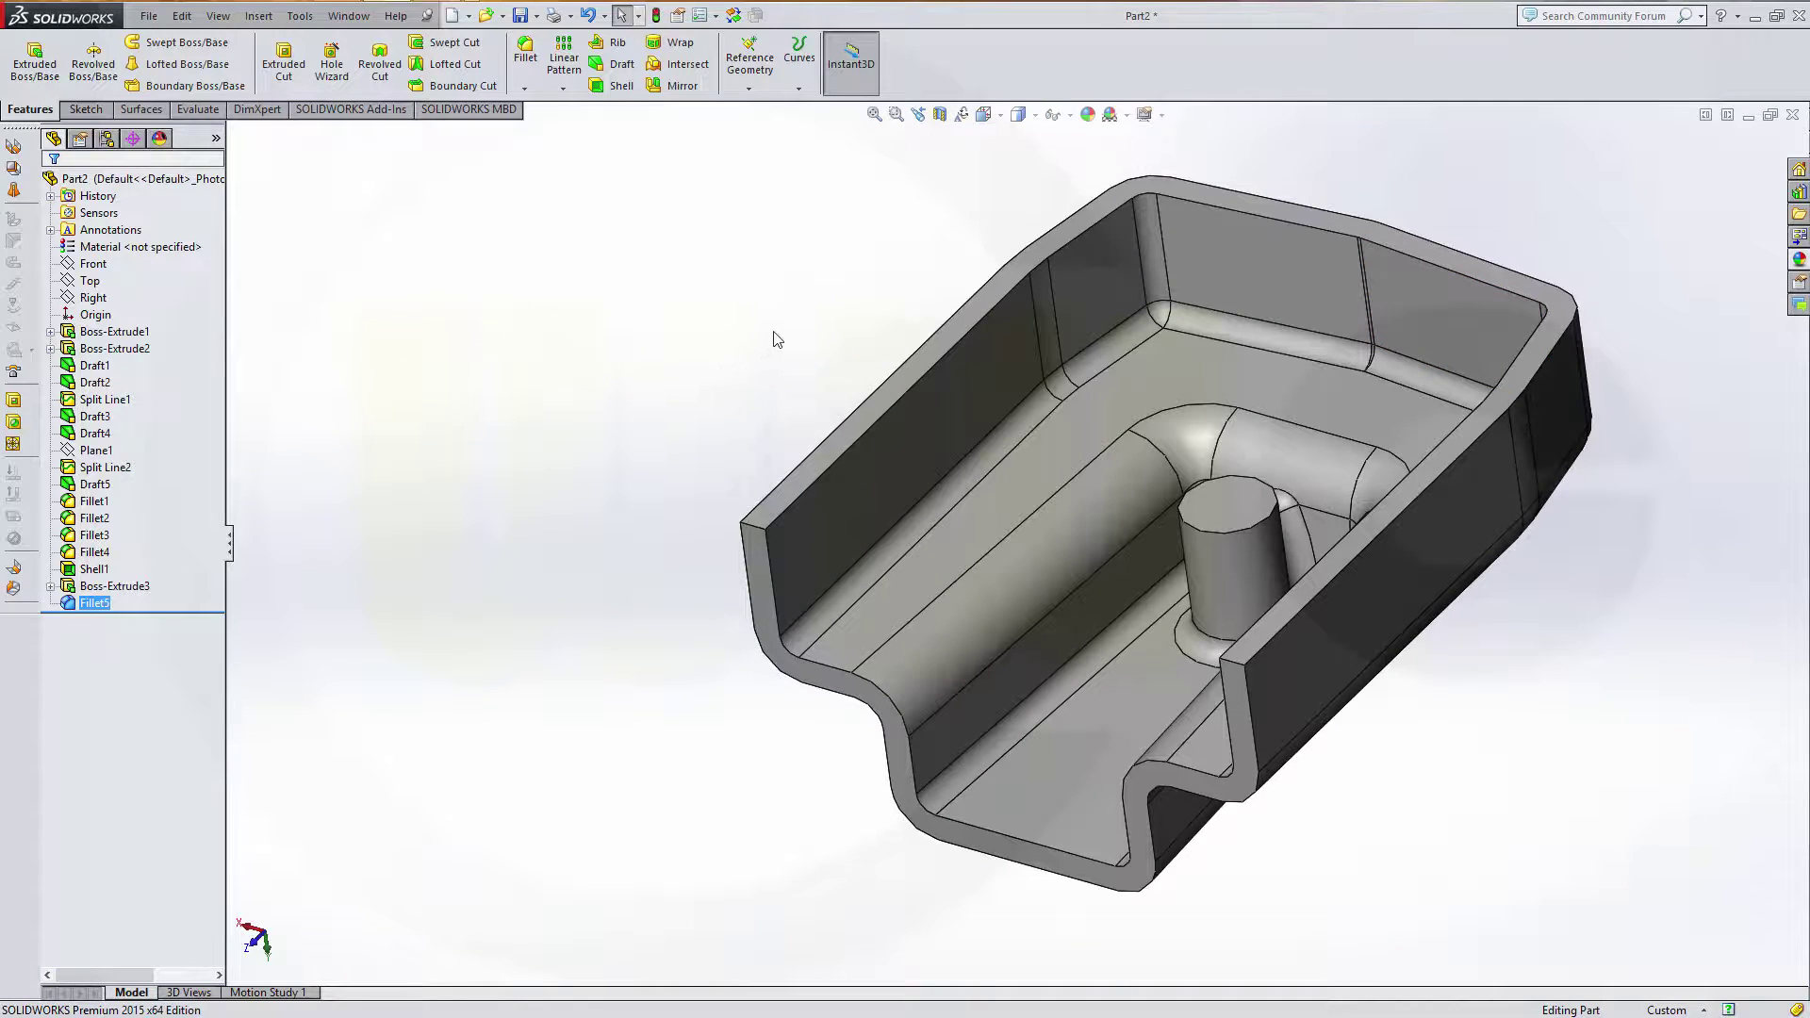